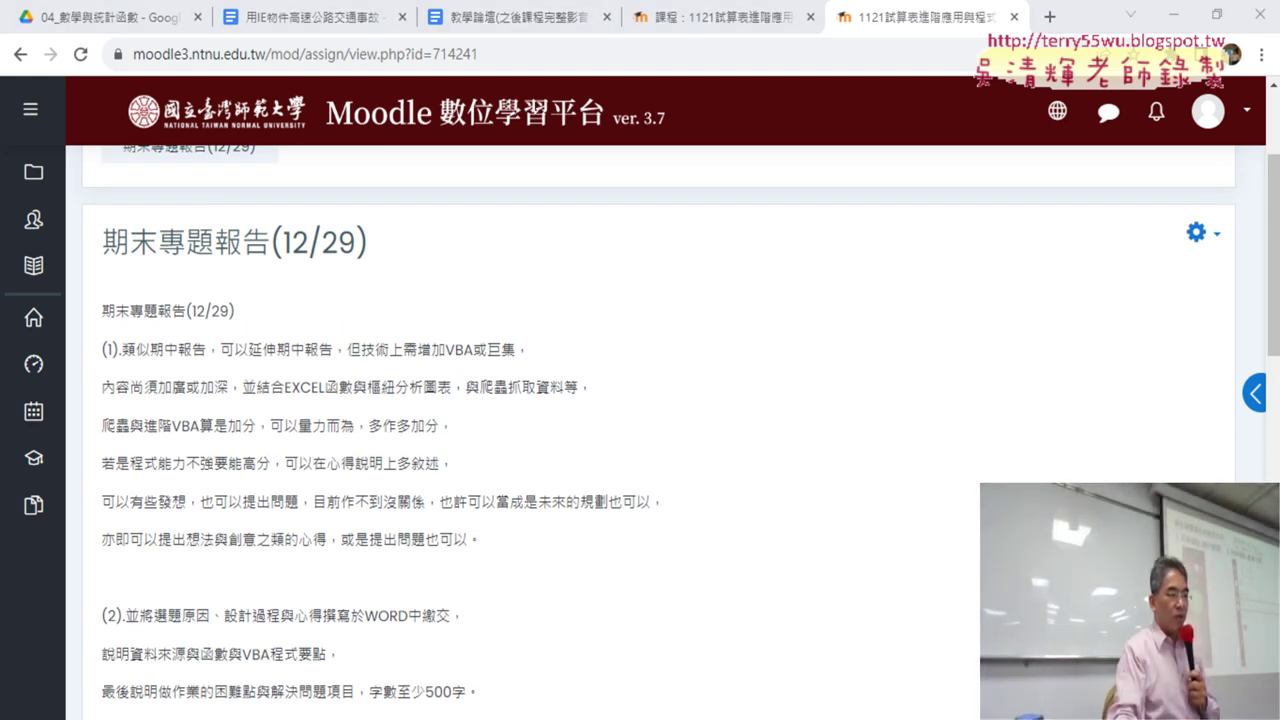
# Step: Check the date, then highlight the requirements 期中報告, VBA/macros, EXCEL函數與樞紐分析圖表, 爬蟲 and 多作多加分
pyautogui.press('super+alt+d')
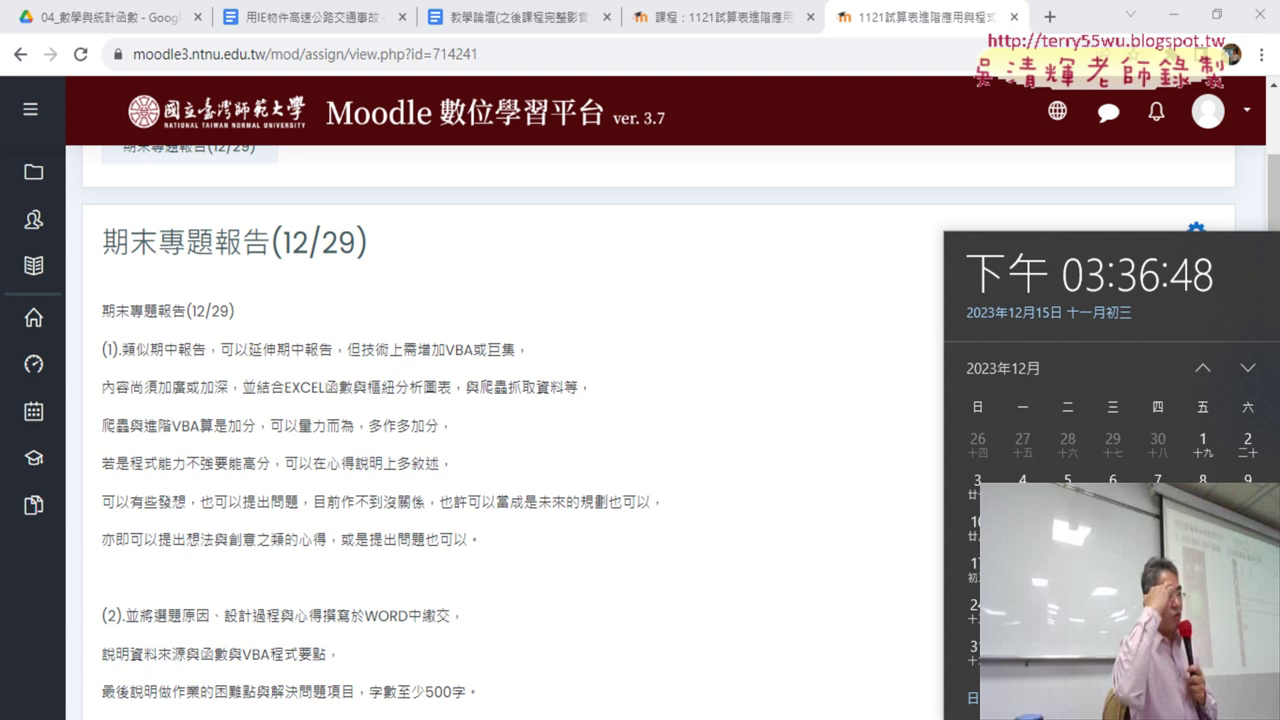
pyautogui.click(555, 537)
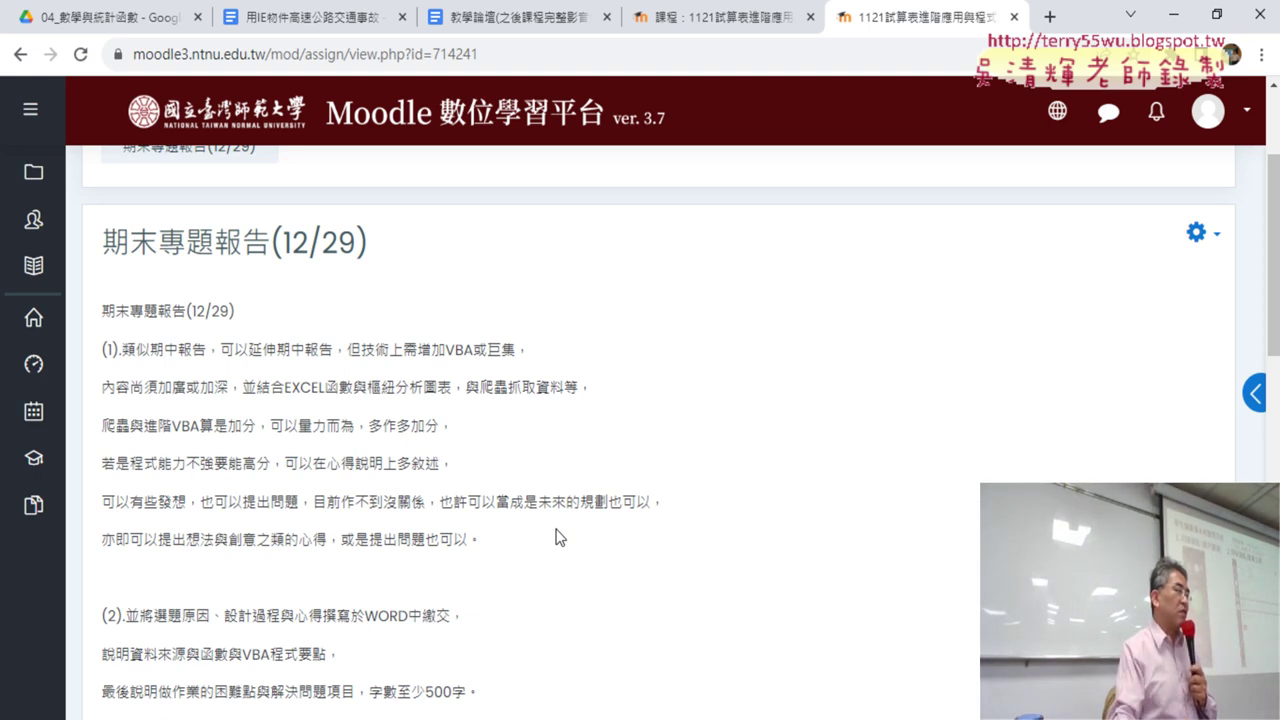
pyautogui.scroll(-1, 555, 537)
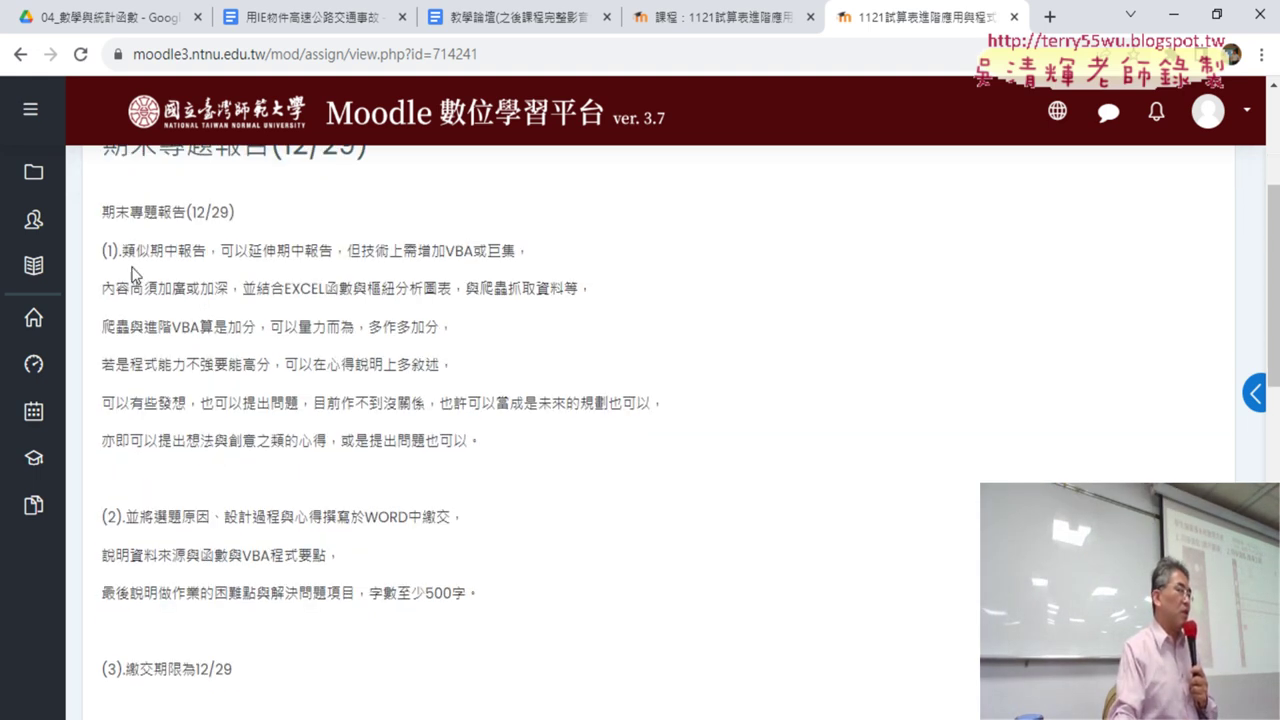
pyautogui.moveTo(153, 251); pyautogui.dragTo(209, 251)
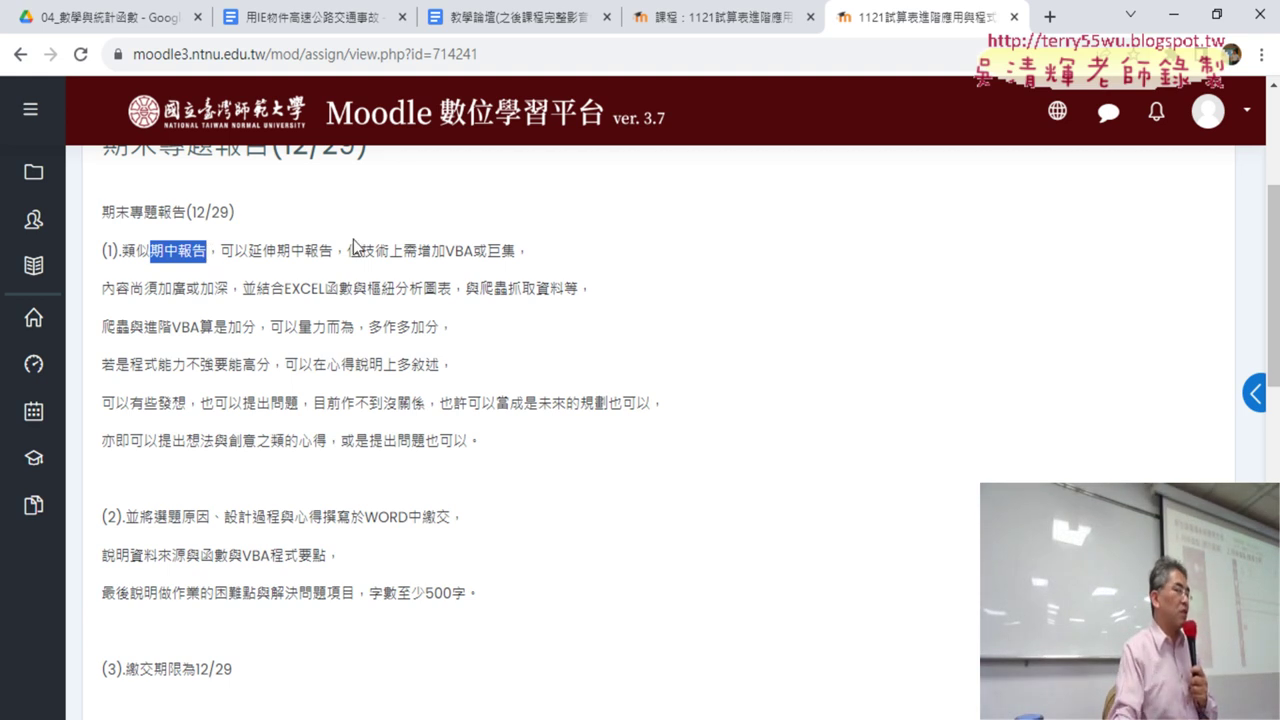
pyautogui.moveTo(361, 251); pyautogui.dragTo(514, 248)
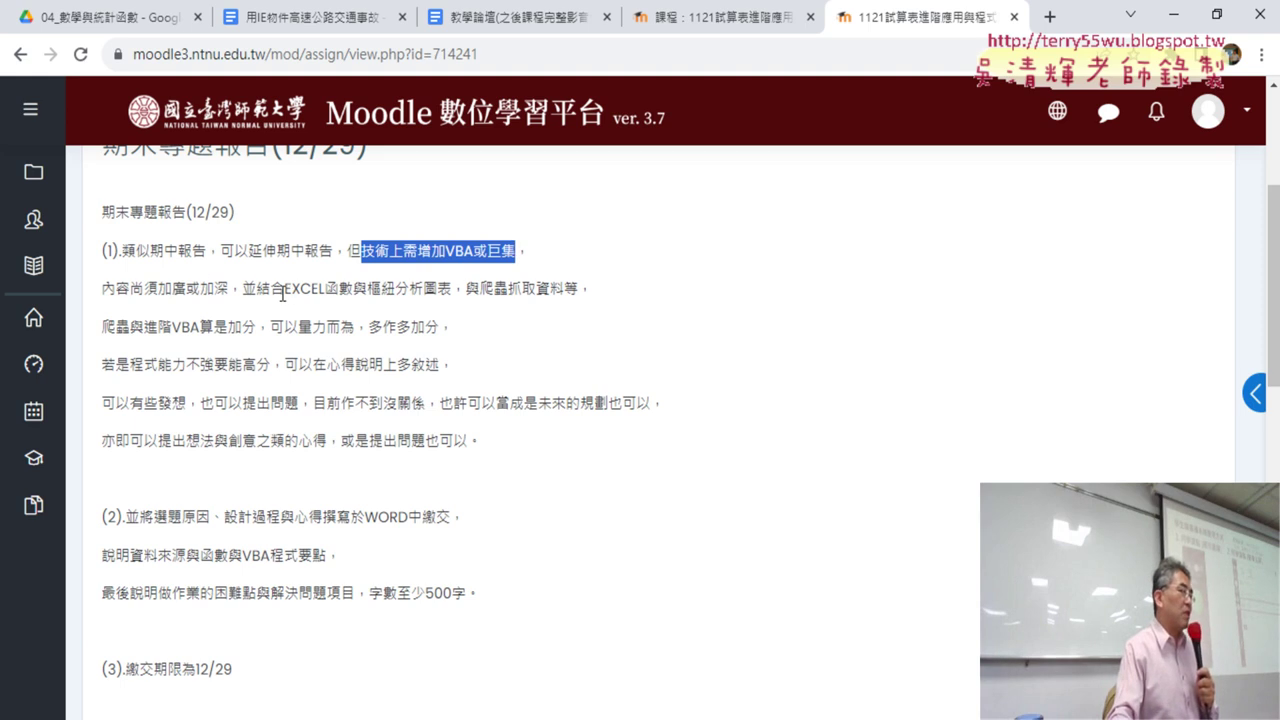
pyautogui.moveTo(284, 290); pyautogui.dragTo(455, 287)
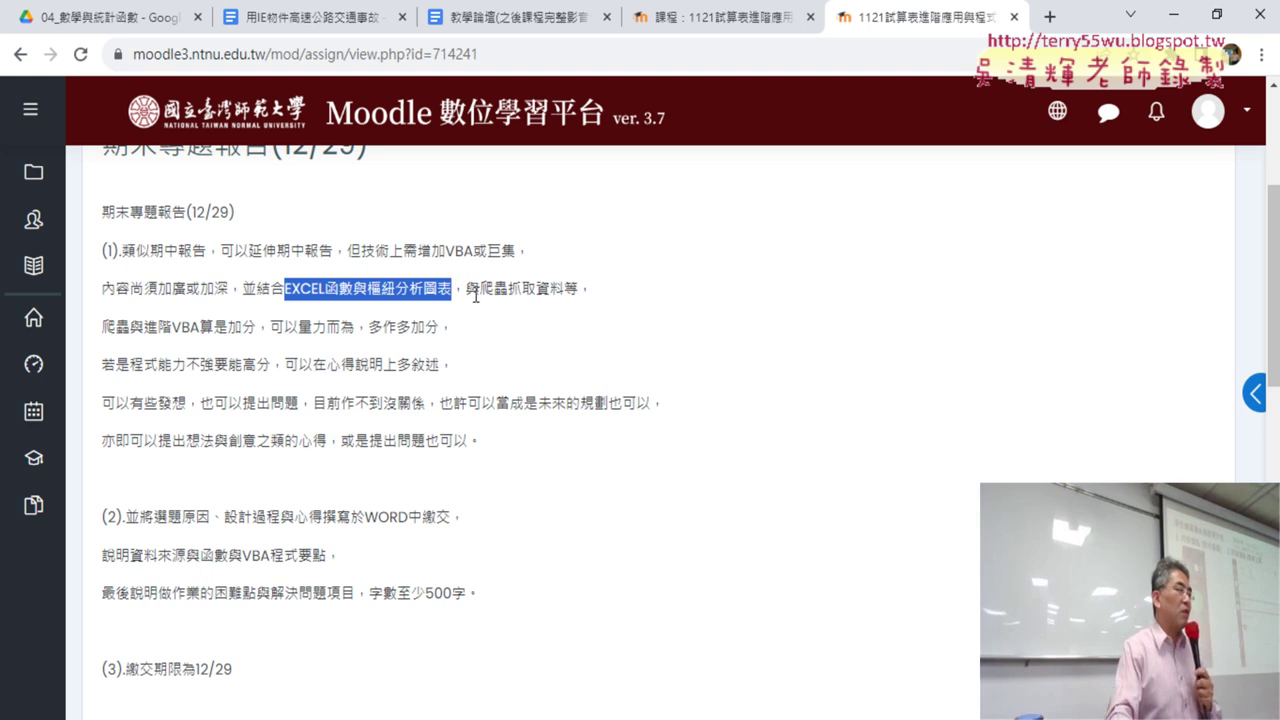
pyautogui.moveTo(482, 288); pyautogui.dragTo(510, 287)
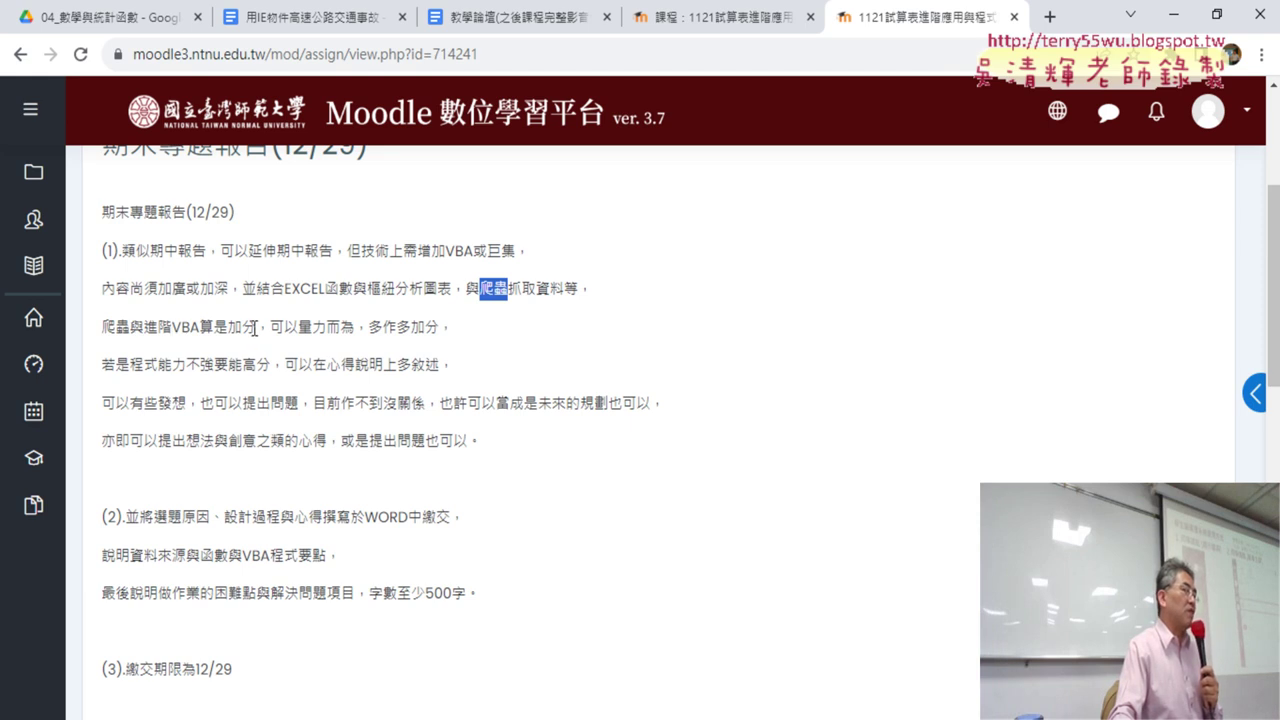
pyautogui.moveTo(440, 331); pyautogui.dragTo(368, 328)
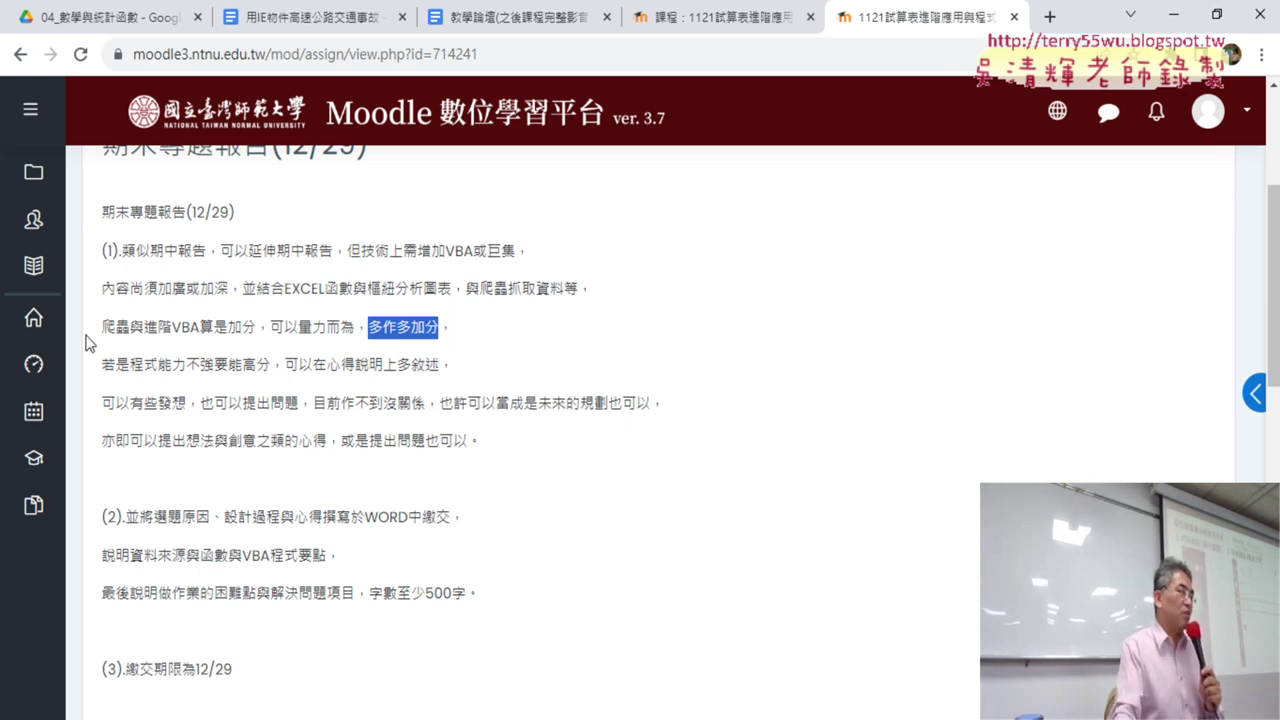
pyautogui.moveTo(103, 330); pyautogui.dragTo(130, 330)
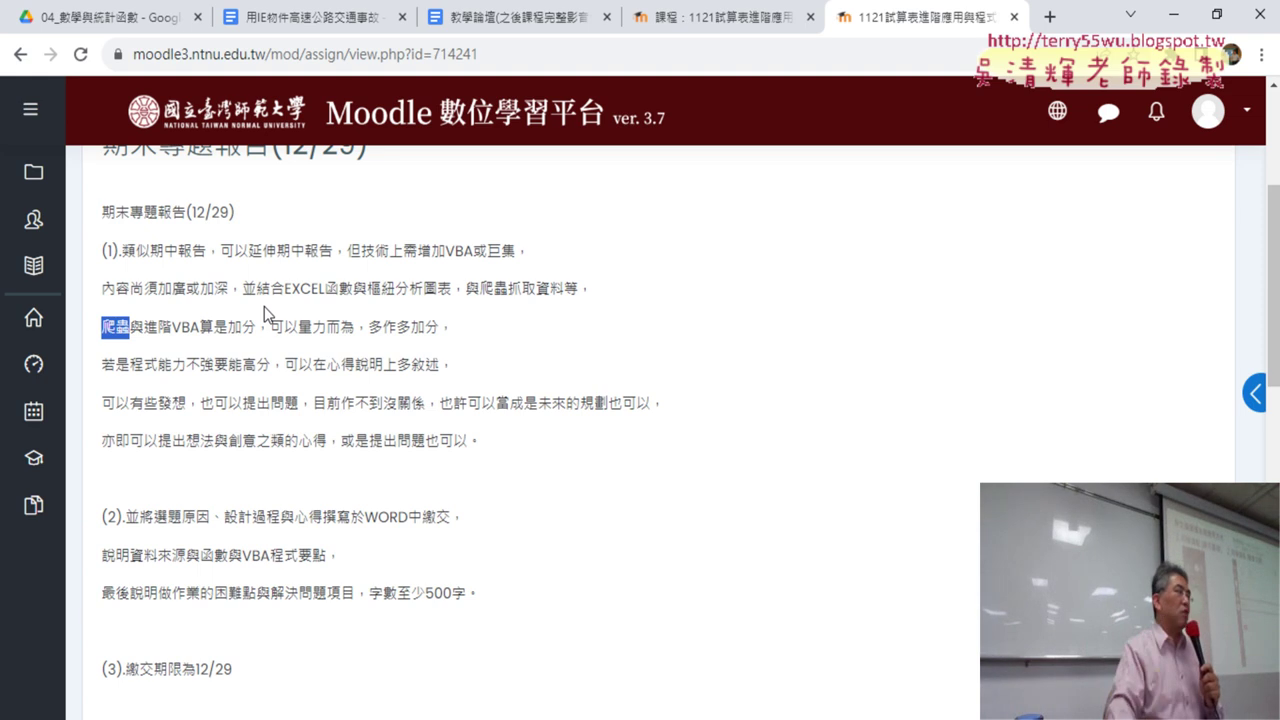
# Step: Return to the Google Drive course folder and select the IE data-download documents
pyautogui.click(133, 22)
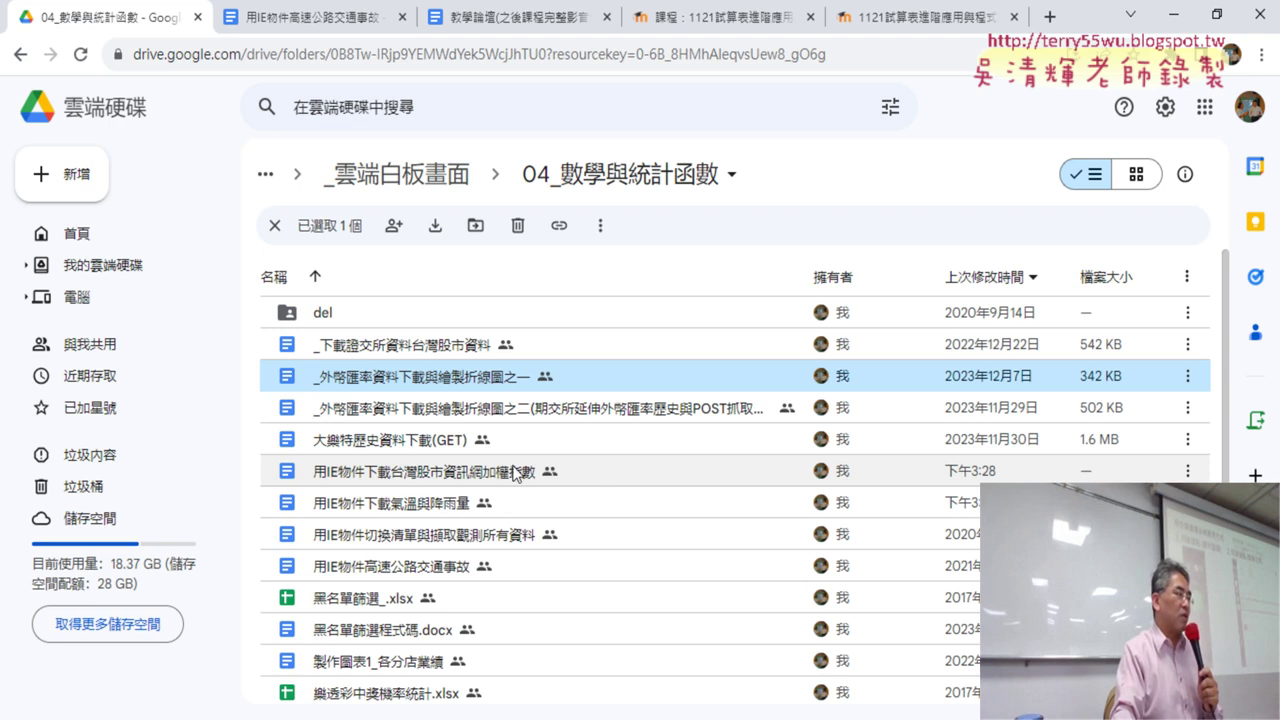
pyautogui.click(425, 476)
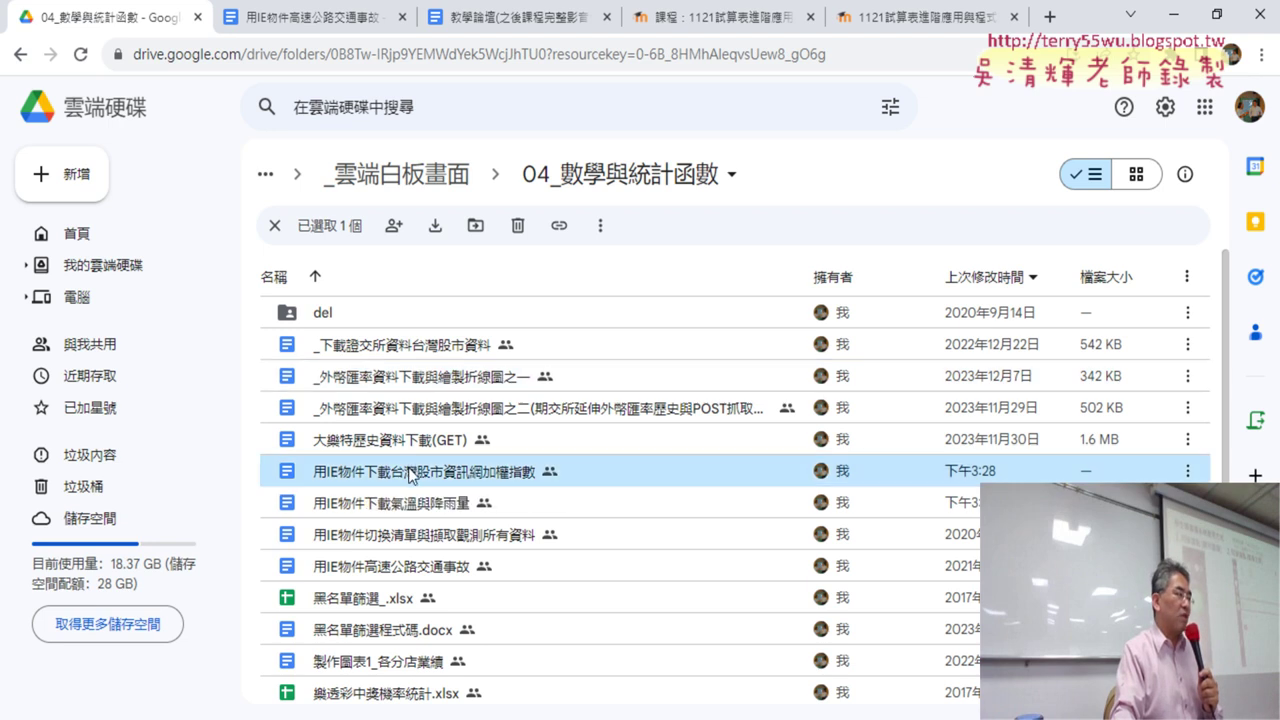
pyautogui.click(369, 382)
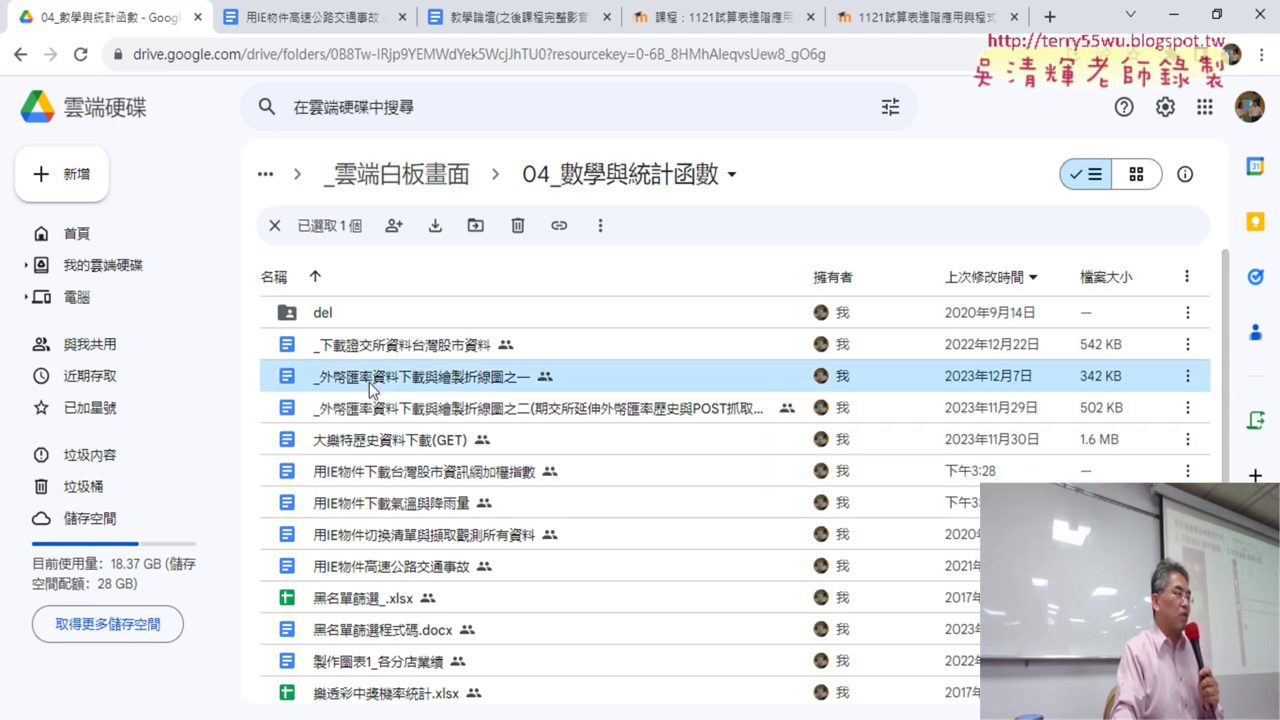
pyautogui.click(350, 477)
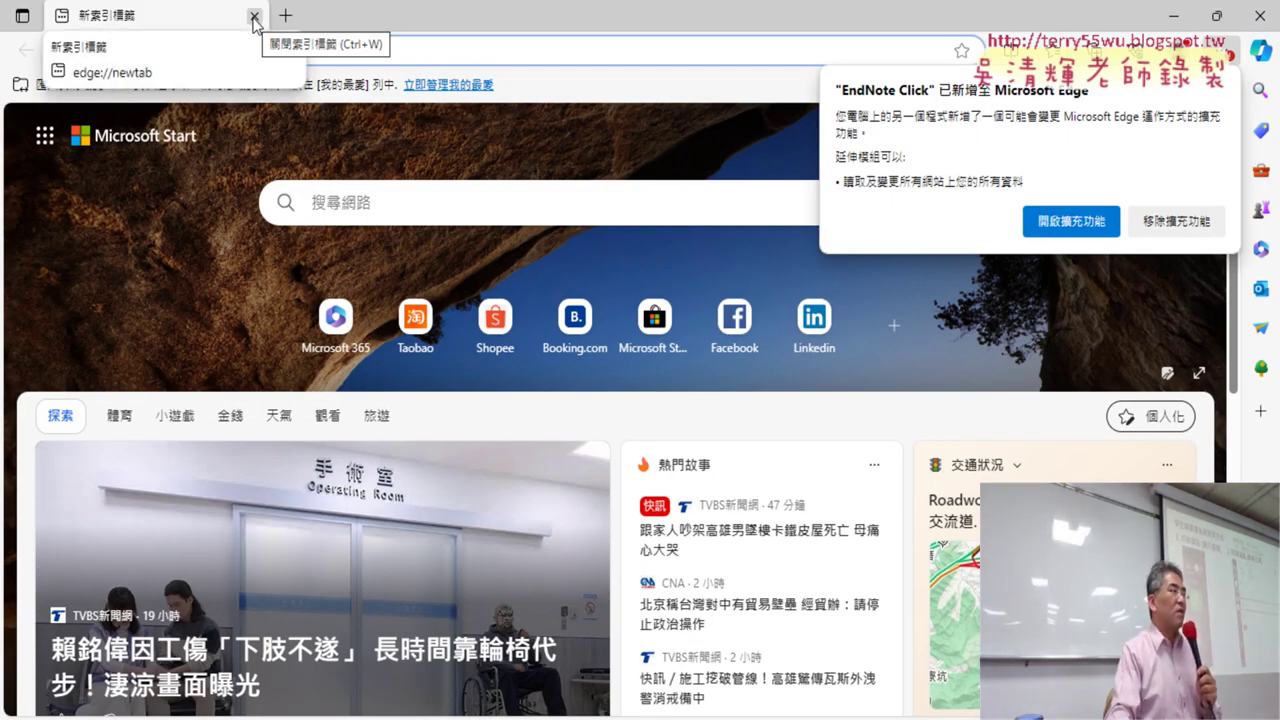
# Step: Close the stray Edge New Tab window
pyautogui.click(254, 17)
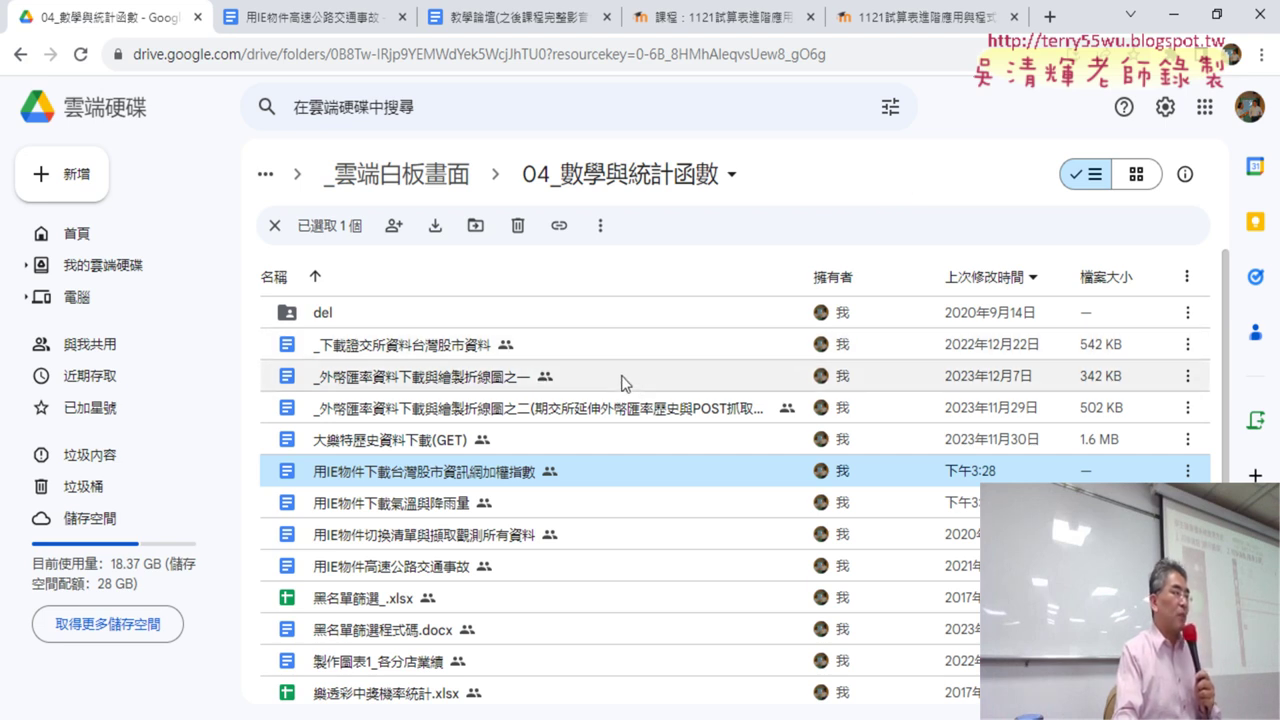
pyautogui.click(415, 186)
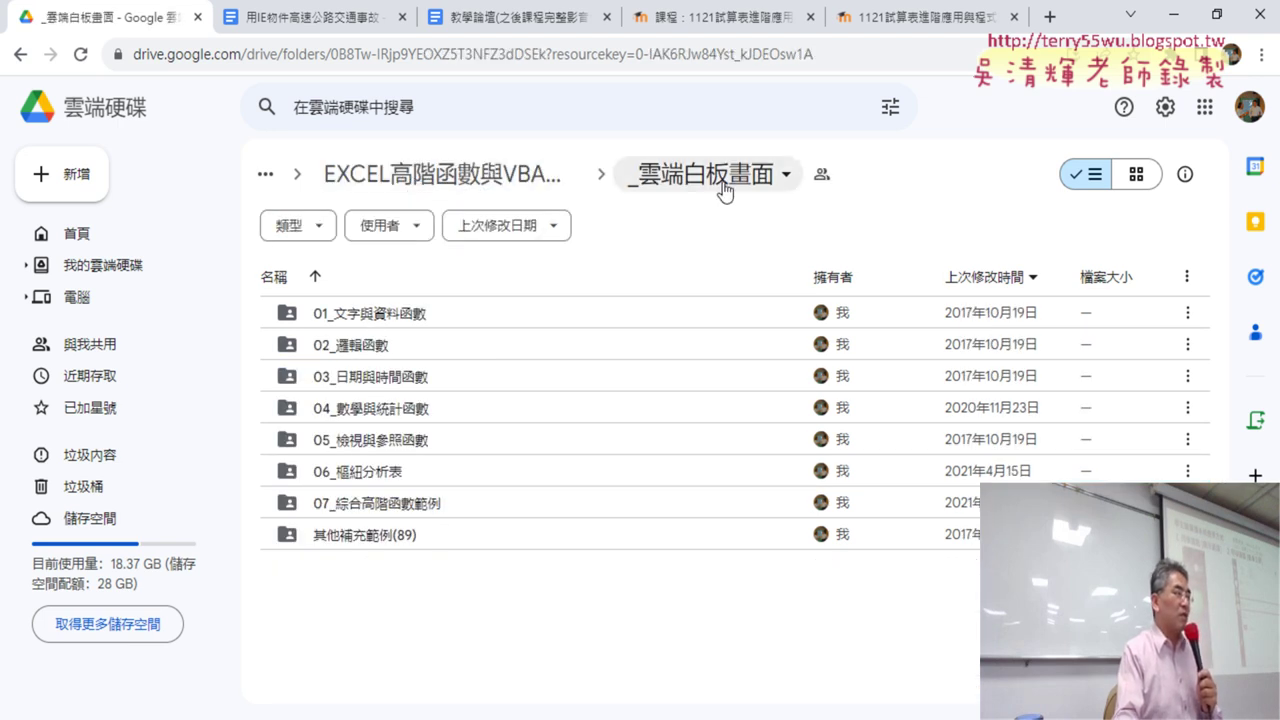
pyautogui.click(726, 188)
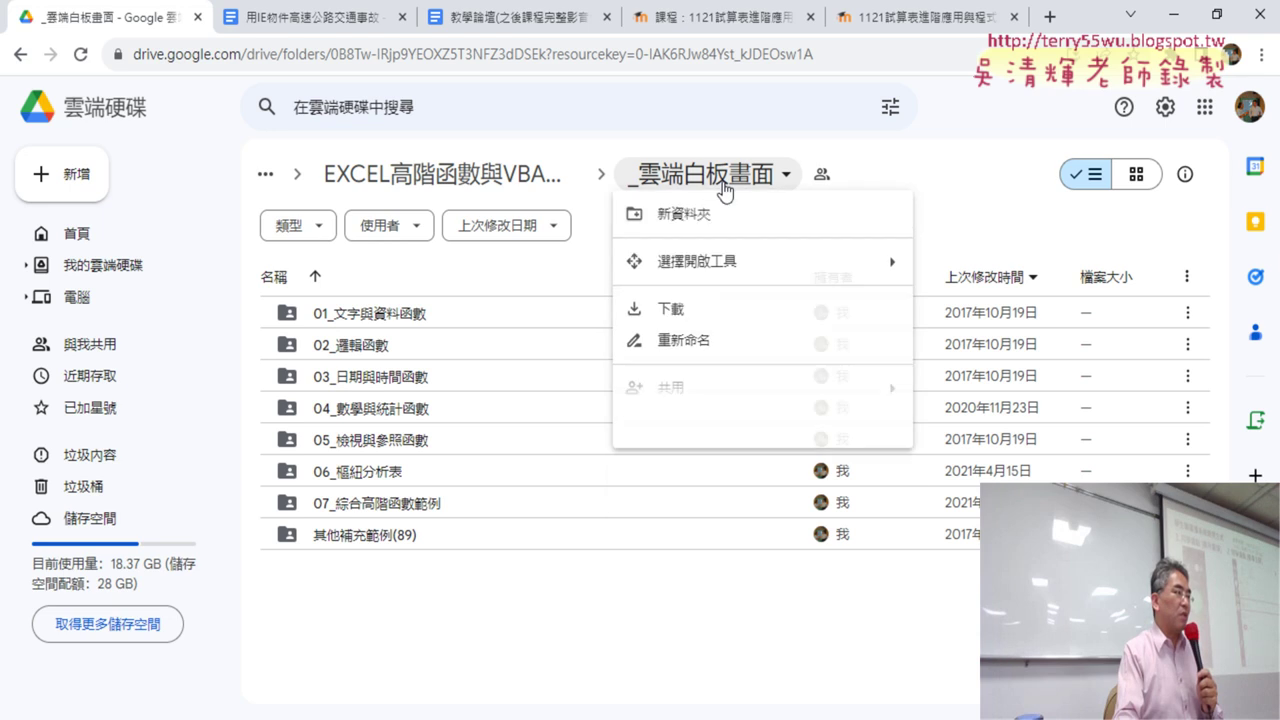
pyautogui.click(683, 180)
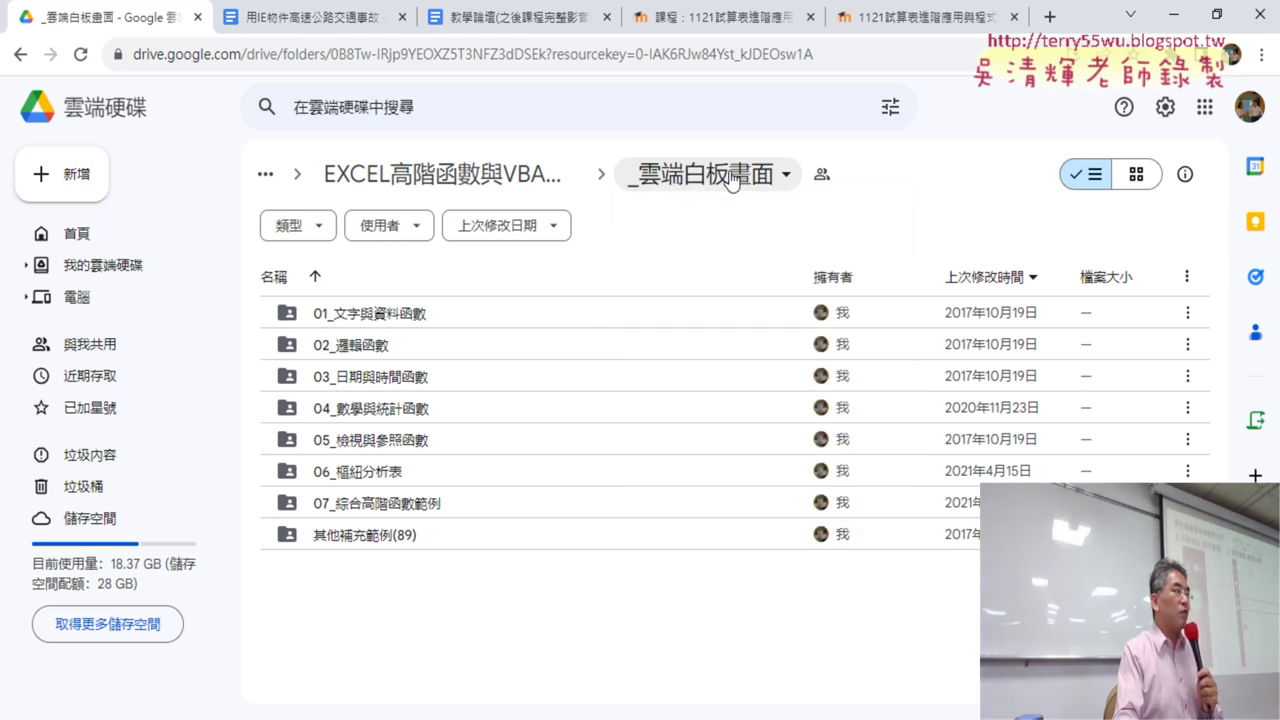
pyautogui.doubleClick(395, 418)
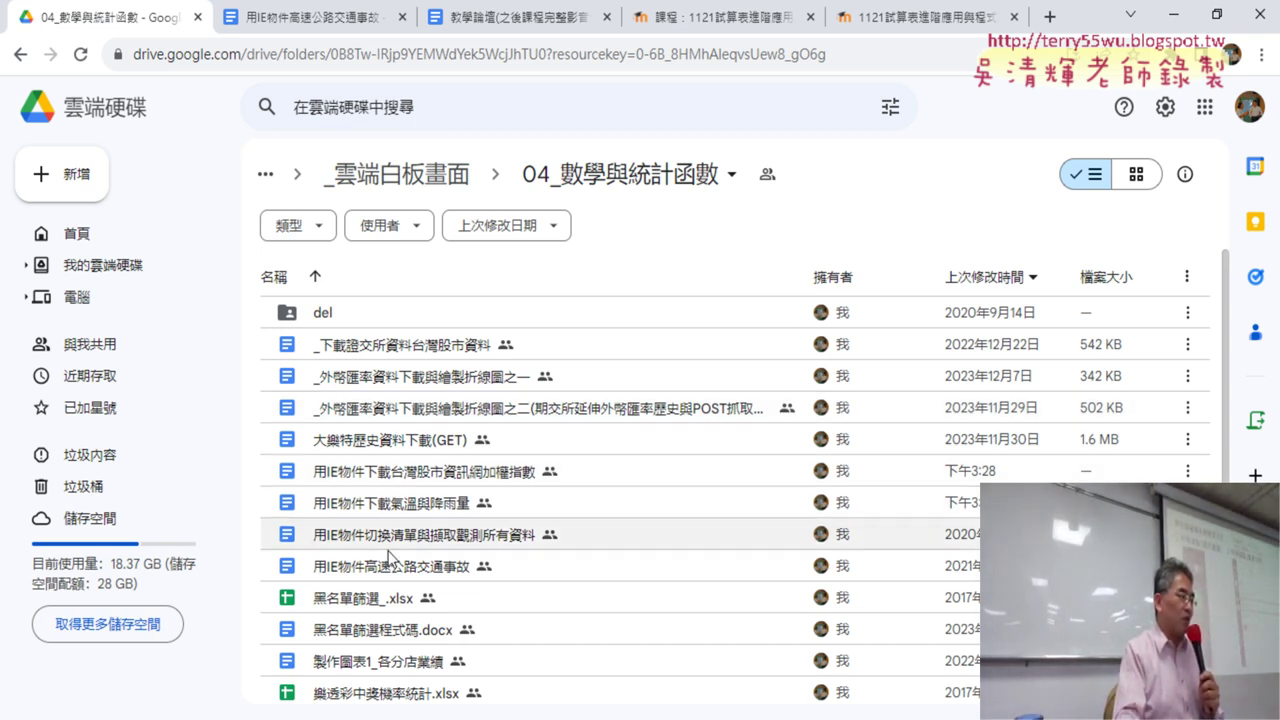
pyautogui.click(386, 569)
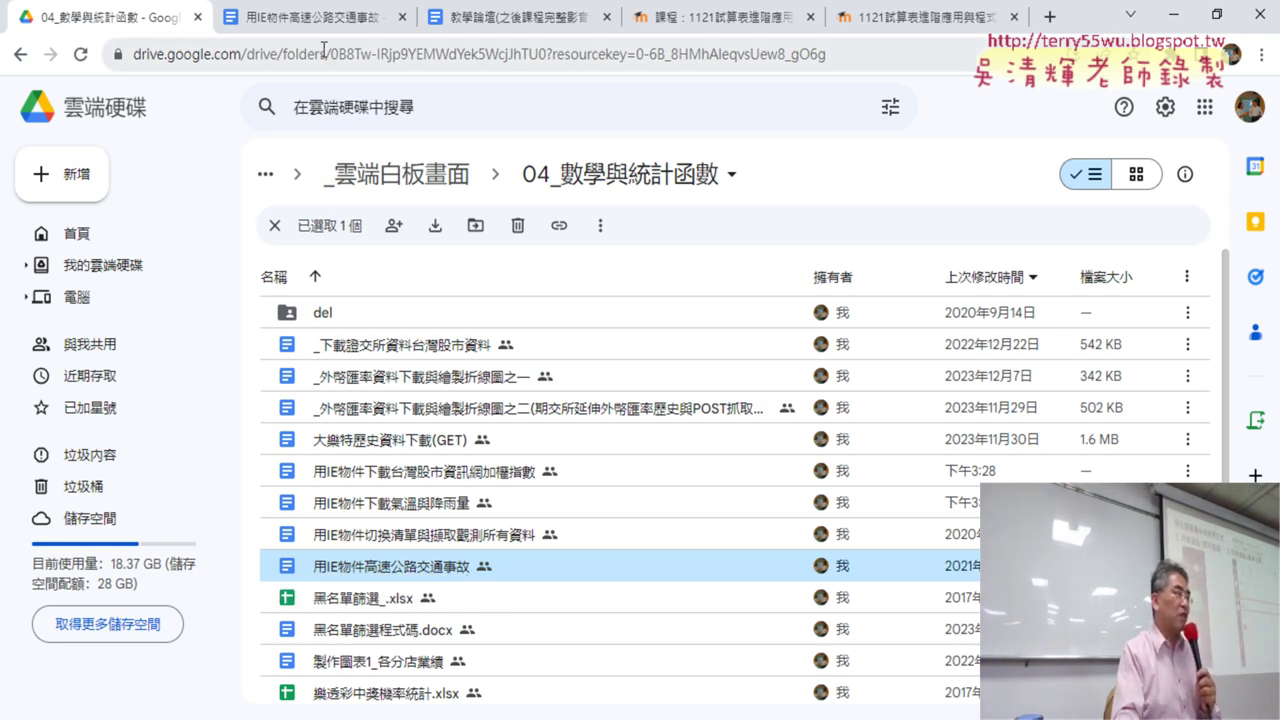
pyautogui.click(320, 20)
# Step: Find the document's source line and open the 交通部統計查詢網 link at stat.motc.gov.tw in a new tab
pyautogui.scroll(5, 660, 357)
pyautogui.scroll(5, 660, 357)
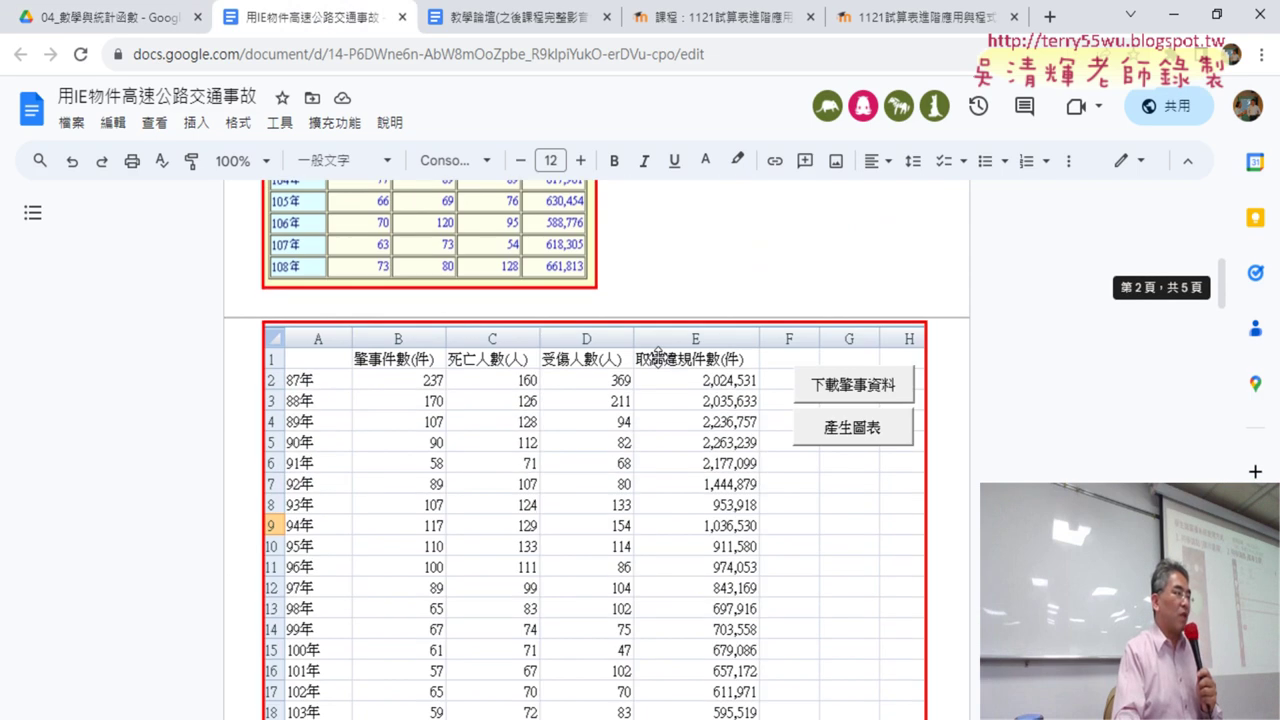
pyautogui.scroll(6, 660, 357)
pyautogui.click(577, 287)
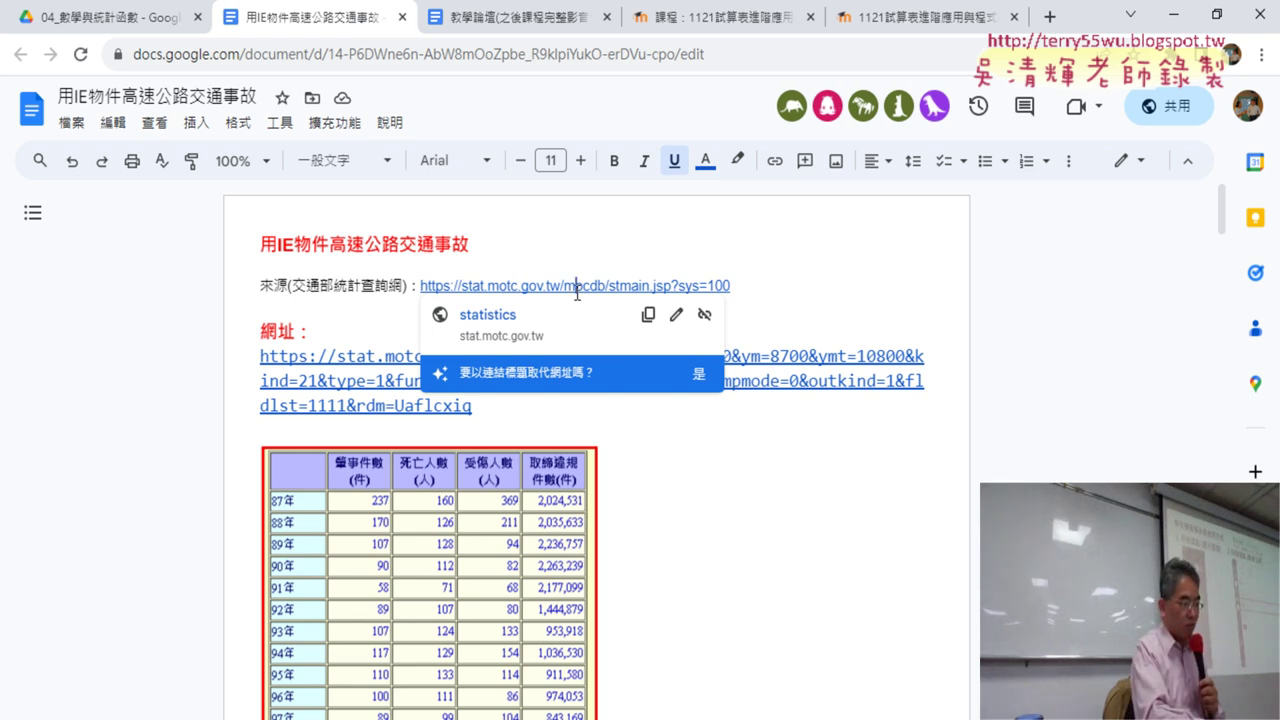
pyautogui.click(128, 22)
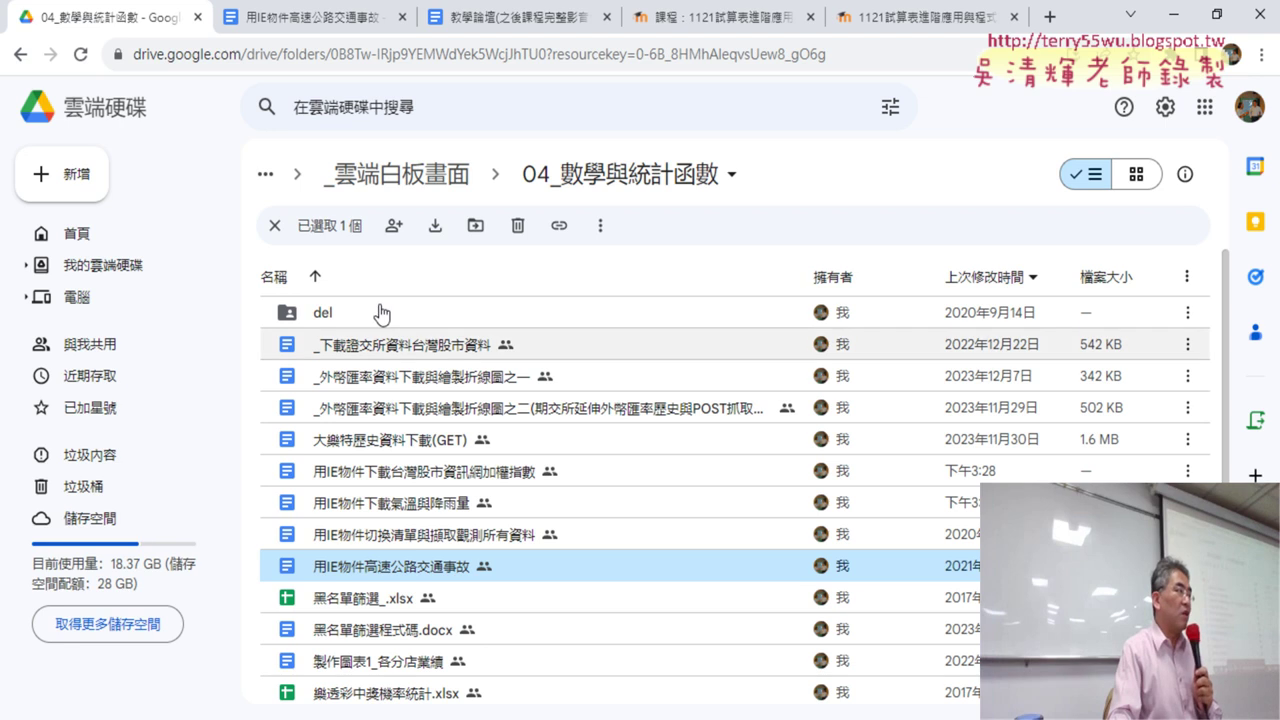
pyautogui.click(348, 12)
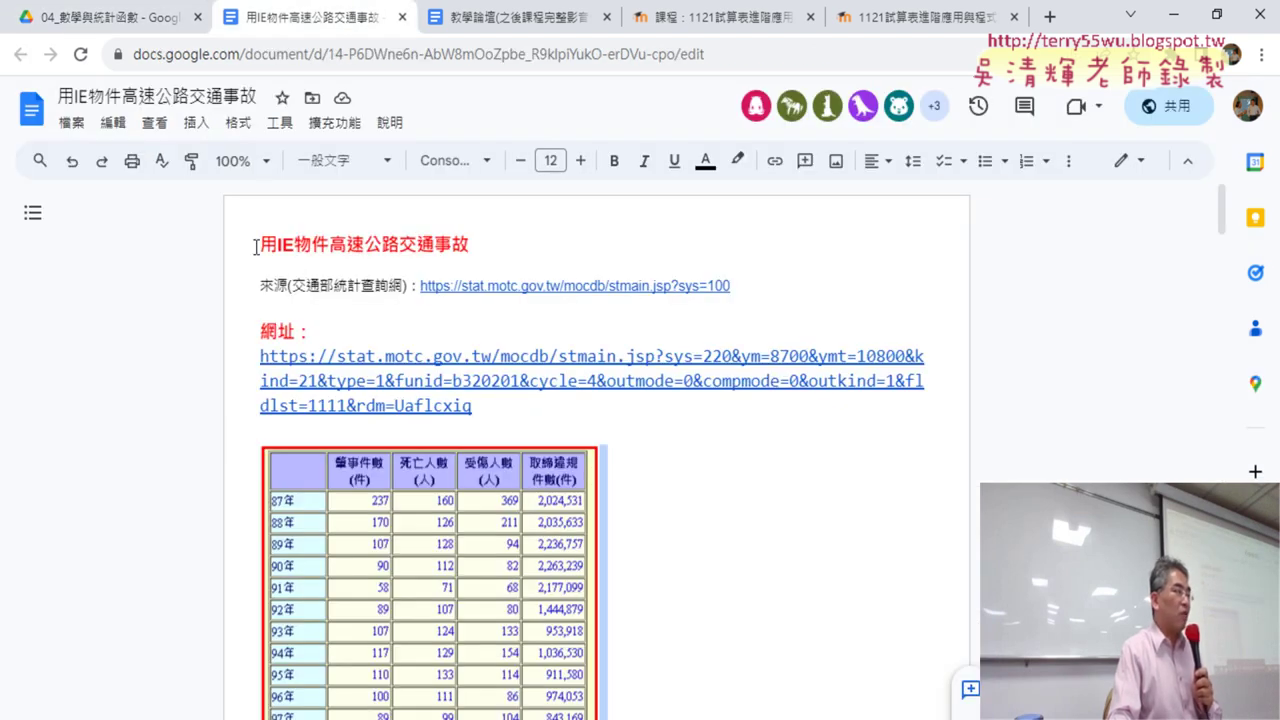
pyautogui.moveTo(292, 287); pyautogui.dragTo(348, 291)
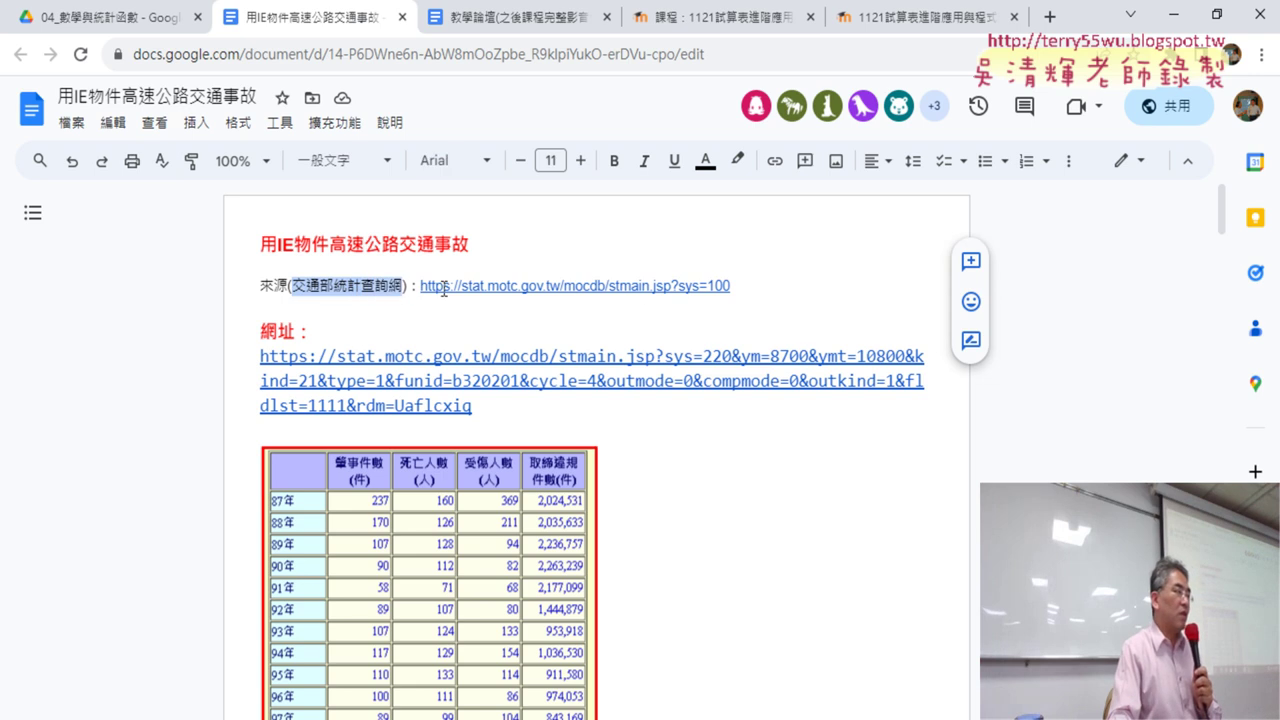
pyautogui.click(477, 287)
pyautogui.click(487, 316)
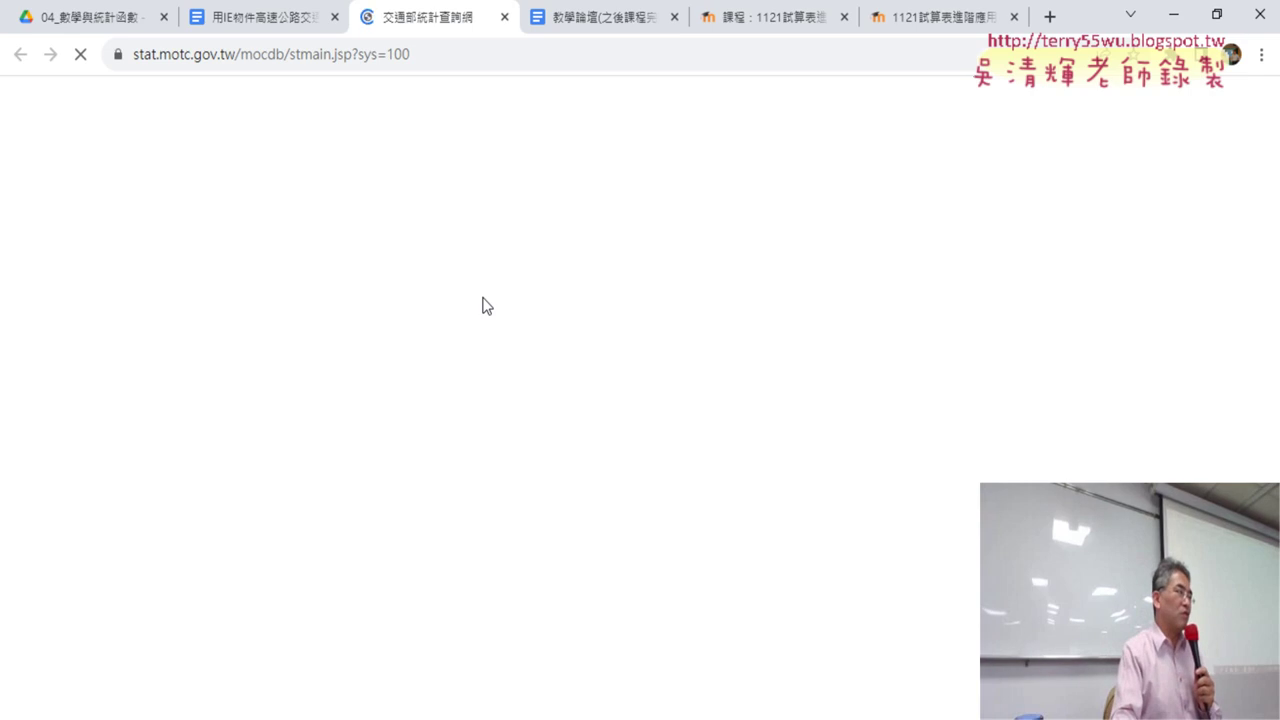
# Step: Open the document's highway accident query URL in a new tab
pyautogui.click(266, 18)
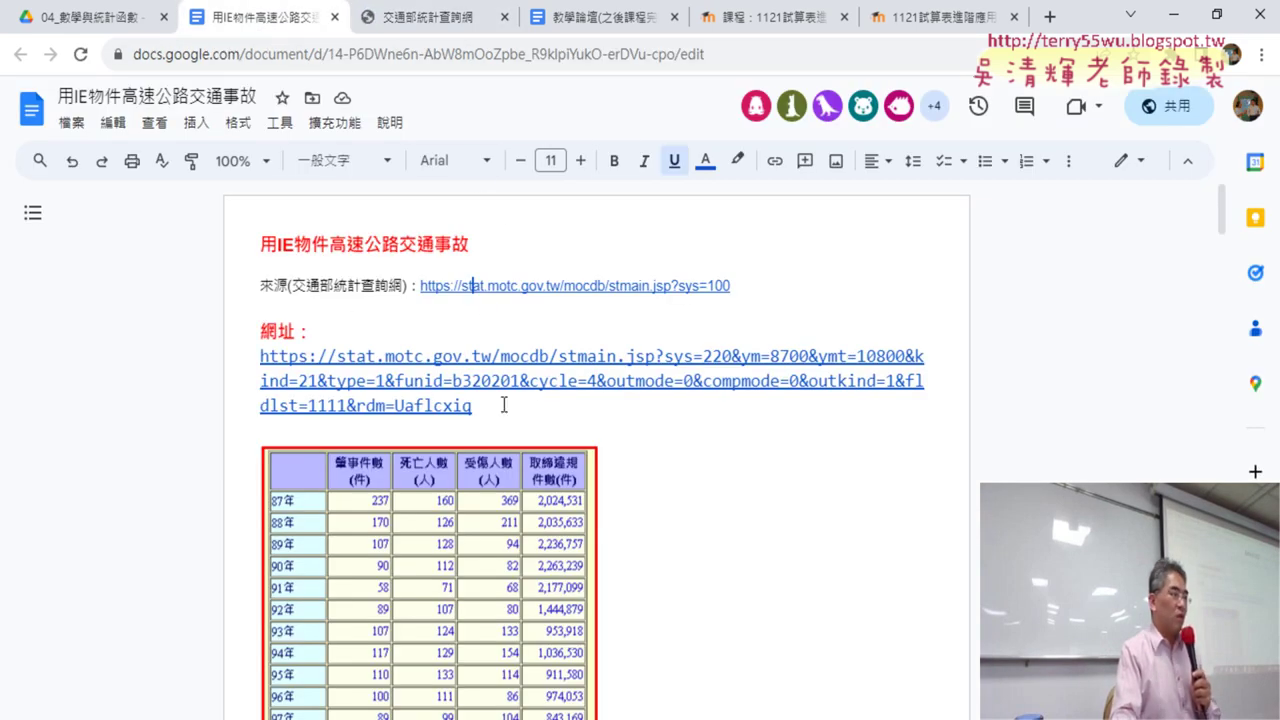
pyautogui.click(675, 368)
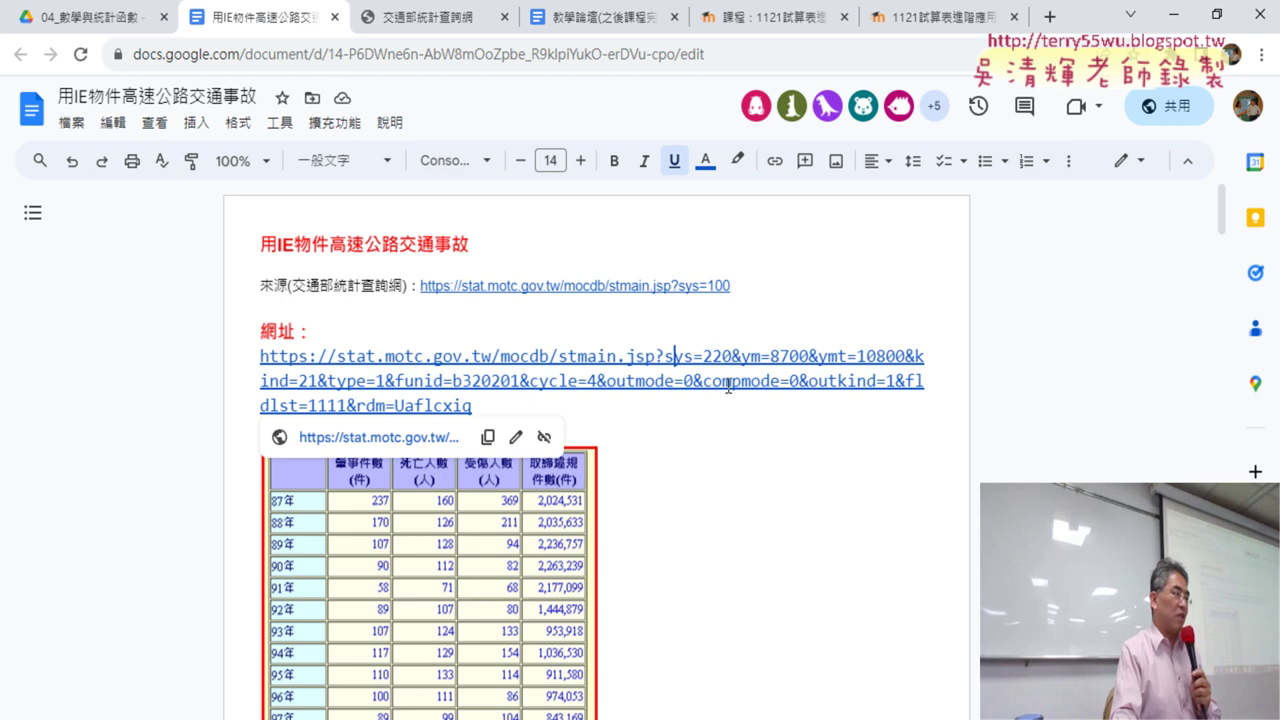
pyautogui.click(403, 437)
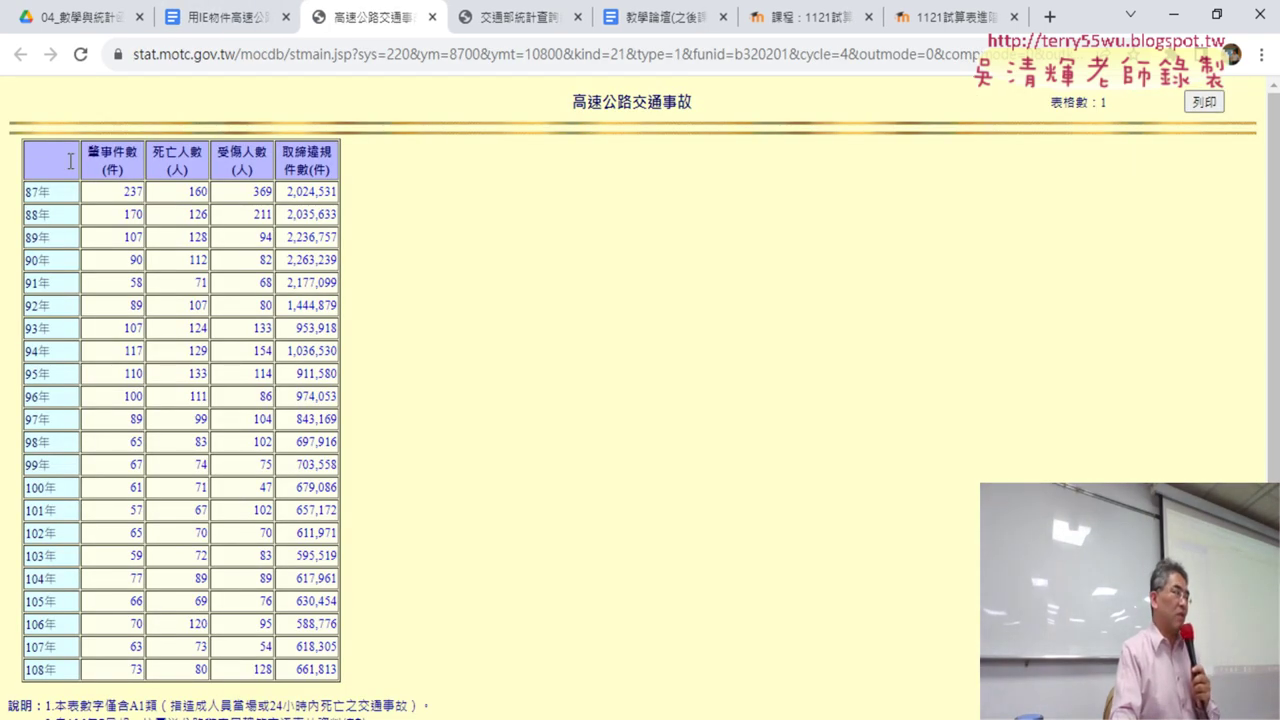
# Step: Select the accident statistics table, then Inspect it in developer tools
pyautogui.moveTo(25, 153); pyautogui.dragTo(368, 634)
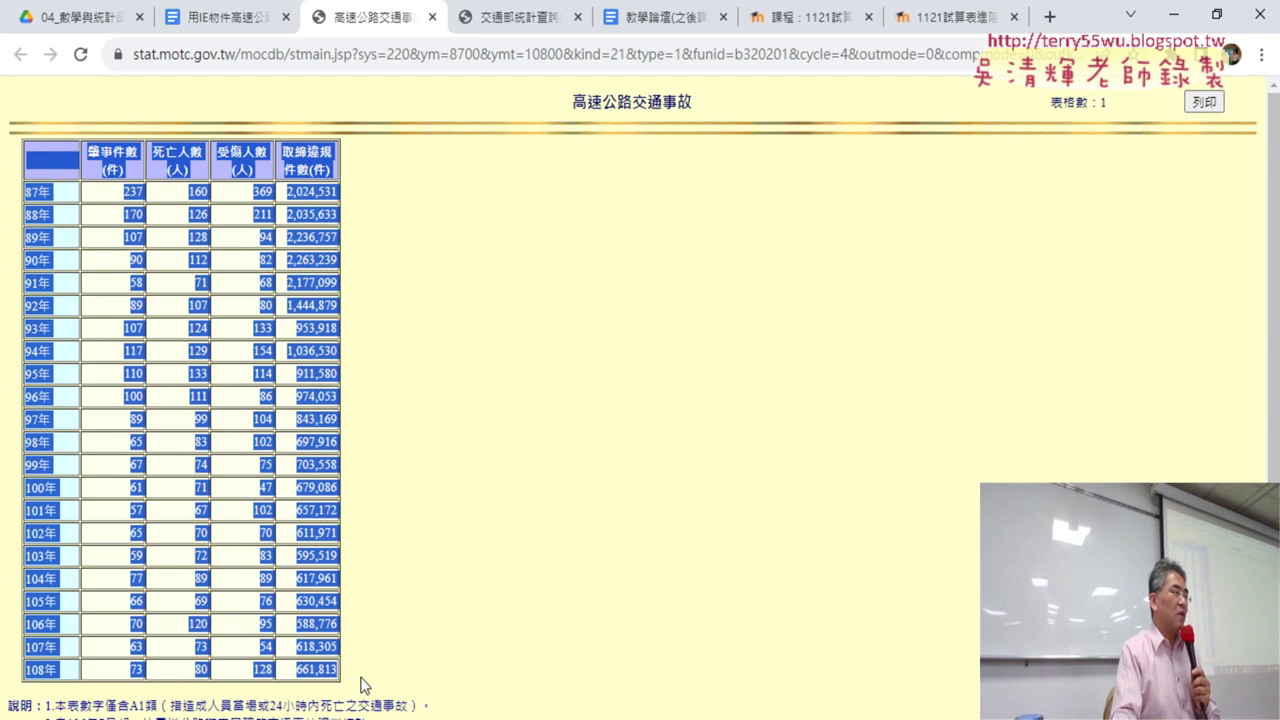
pyautogui.click(471, 555)
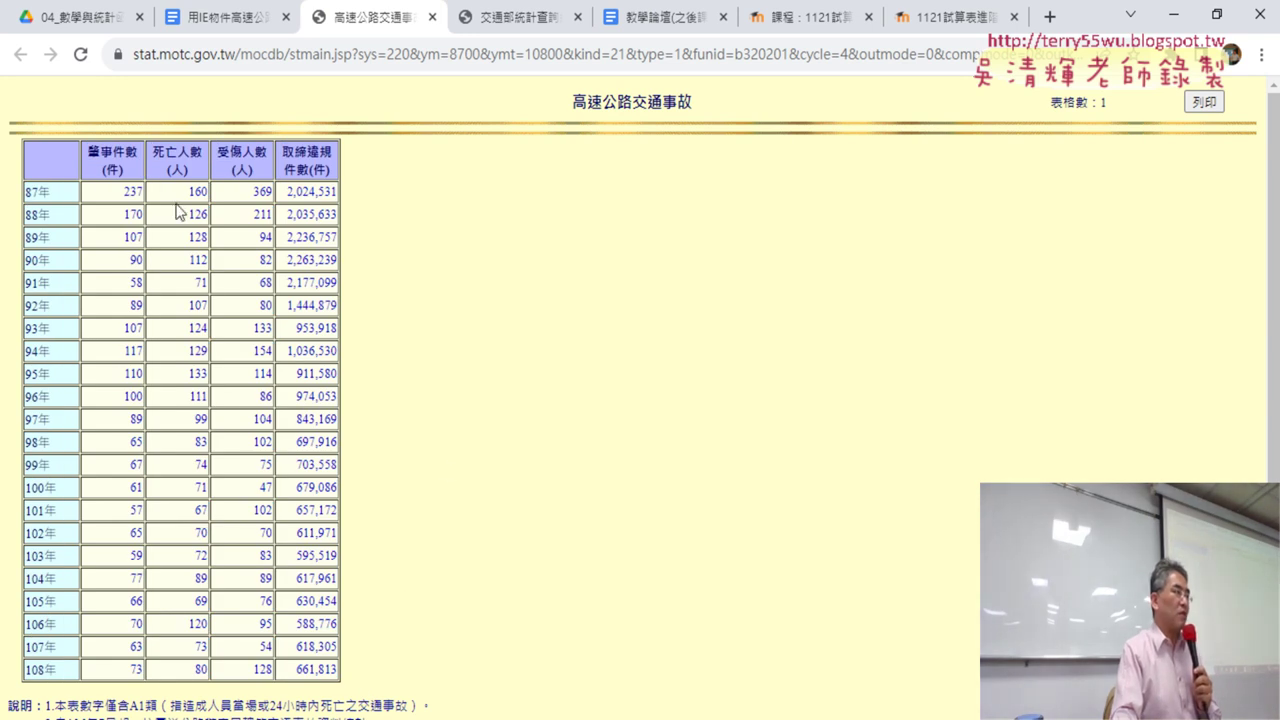
pyautogui.rightClick(51, 150)
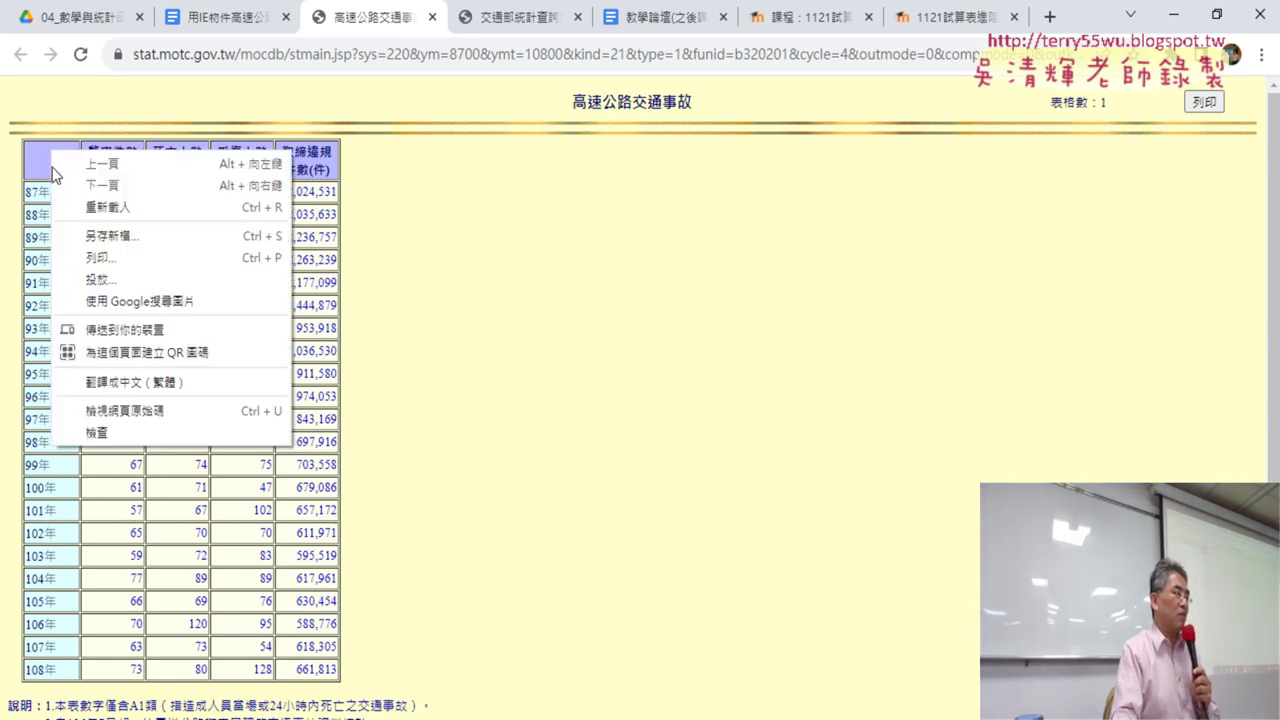
pyautogui.click(126, 432)
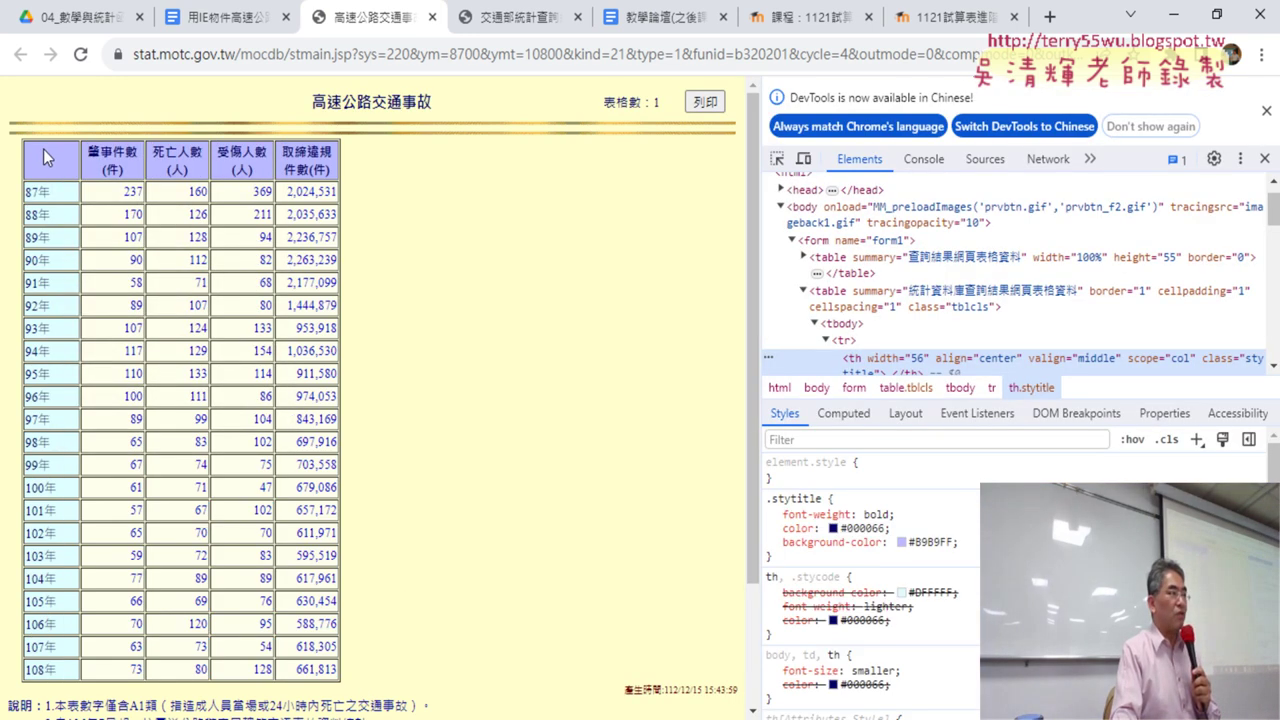
# Step: Inspect the table's header cell and outline the header row and its th tag in red
pyautogui.rightClick(33, 151)
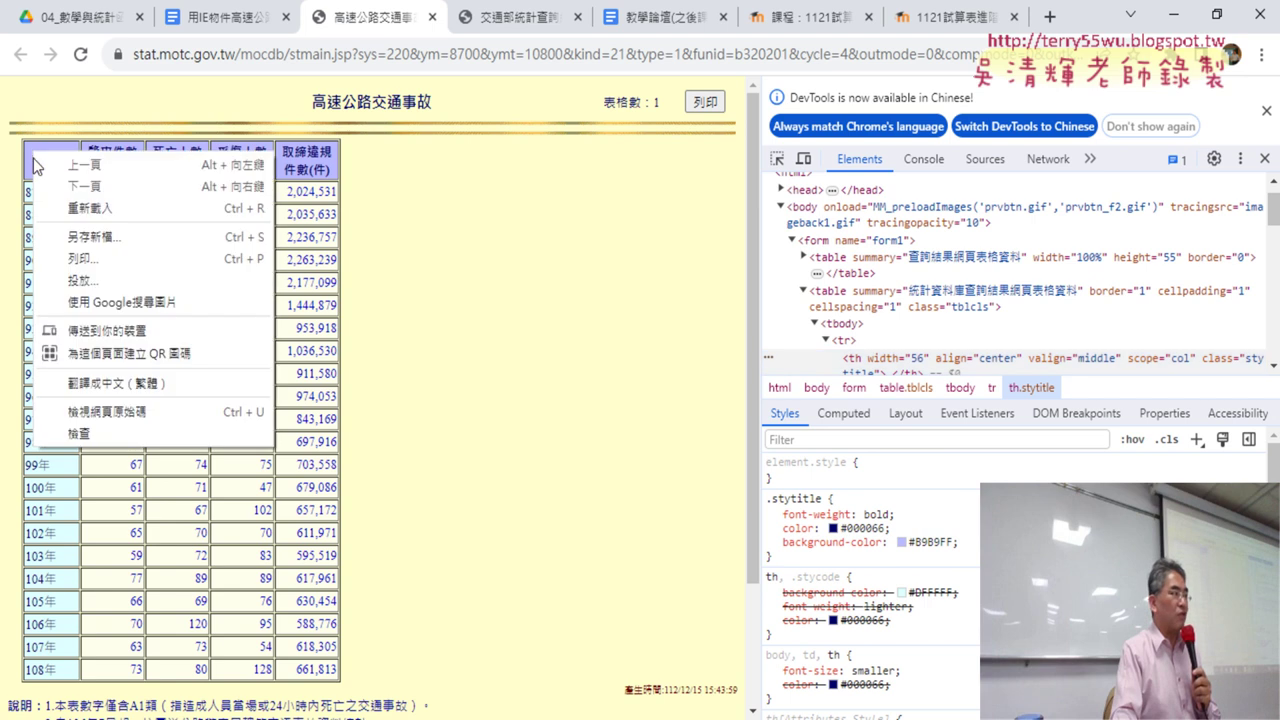
pyautogui.click(99, 432)
pyautogui.scroll(-2, 991, 286)
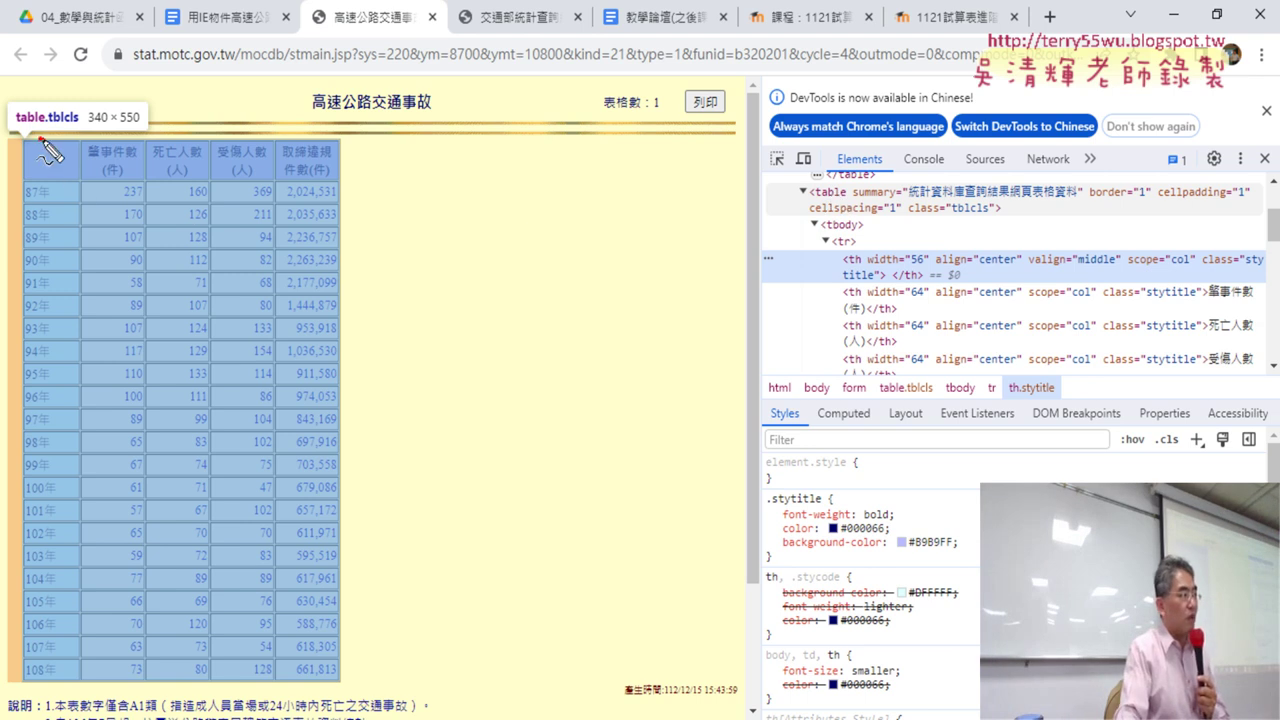
pyautogui.moveTo(42, 140); pyautogui.dragTo(16, 170)
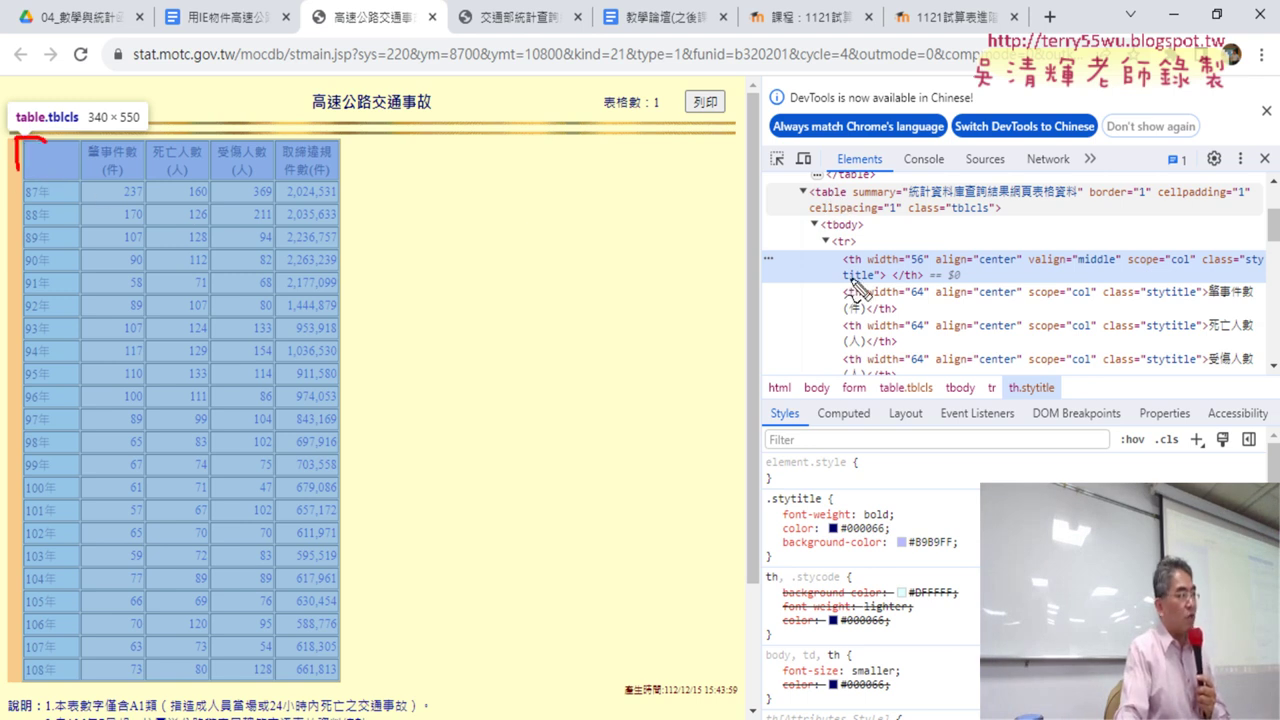
pyautogui.moveTo(80, 187)
pyautogui.mouseDown()
pyautogui.moveTo(32, 180)
pyautogui.moveTo(34, 150)
pyautogui.moveTo(76, 149)
pyautogui.moveTo(77, 183)
pyautogui.mouseUp()
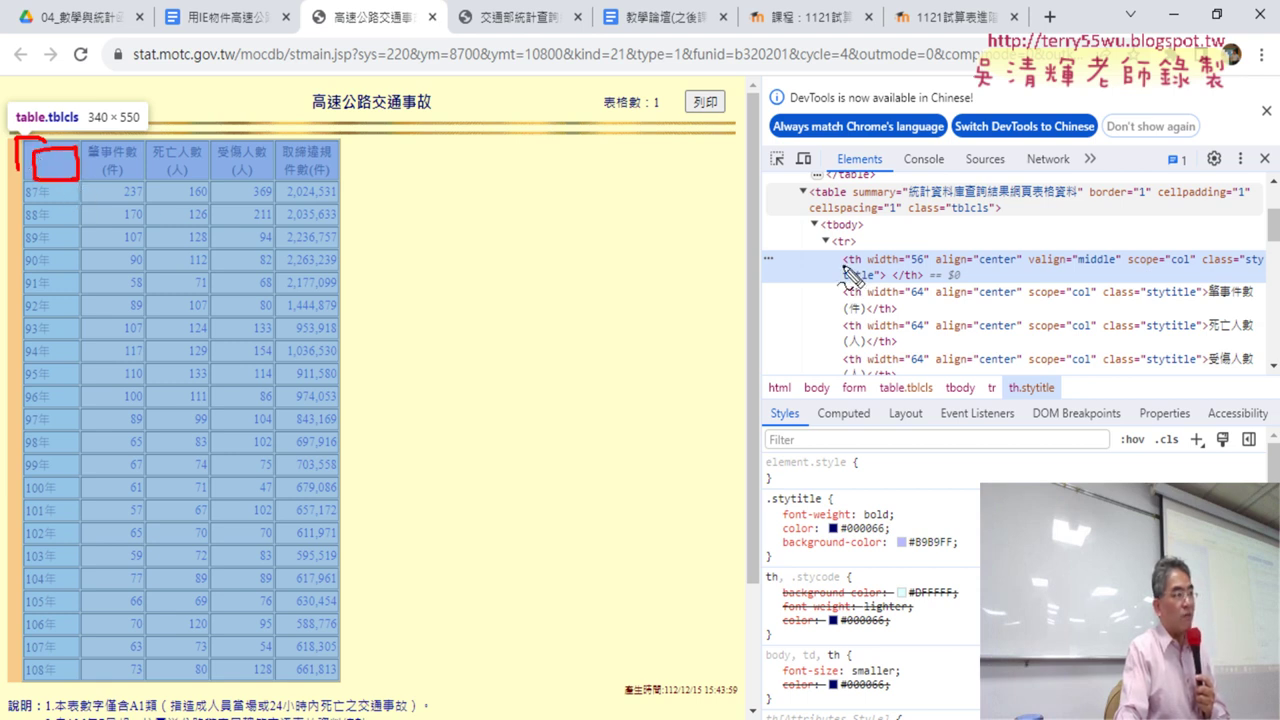
pyautogui.moveTo(846, 266); pyautogui.dragTo(862, 265)
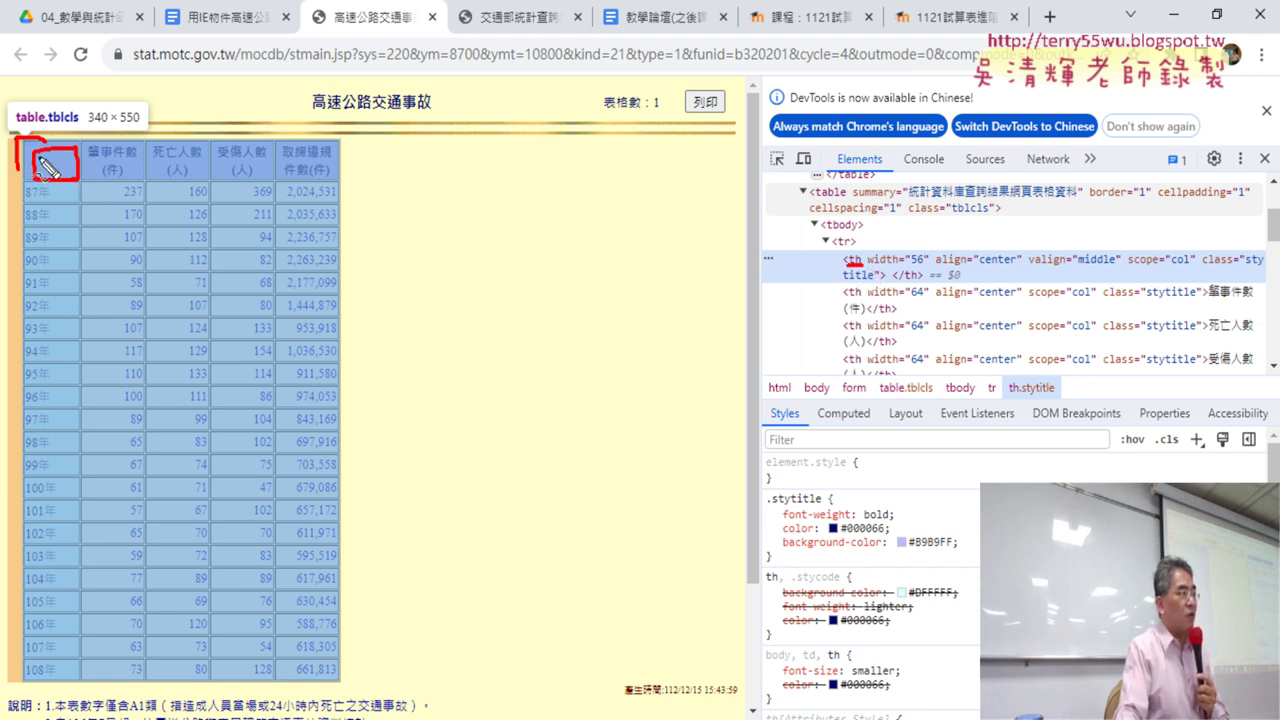
pyautogui.moveTo(20, 140); pyautogui.dragTo(22, 186)
pyautogui.moveTo(20, 138)
pyautogui.mouseDown()
pyautogui.moveTo(363, 163)
pyautogui.moveTo(357, 185)
pyautogui.mouseUp()
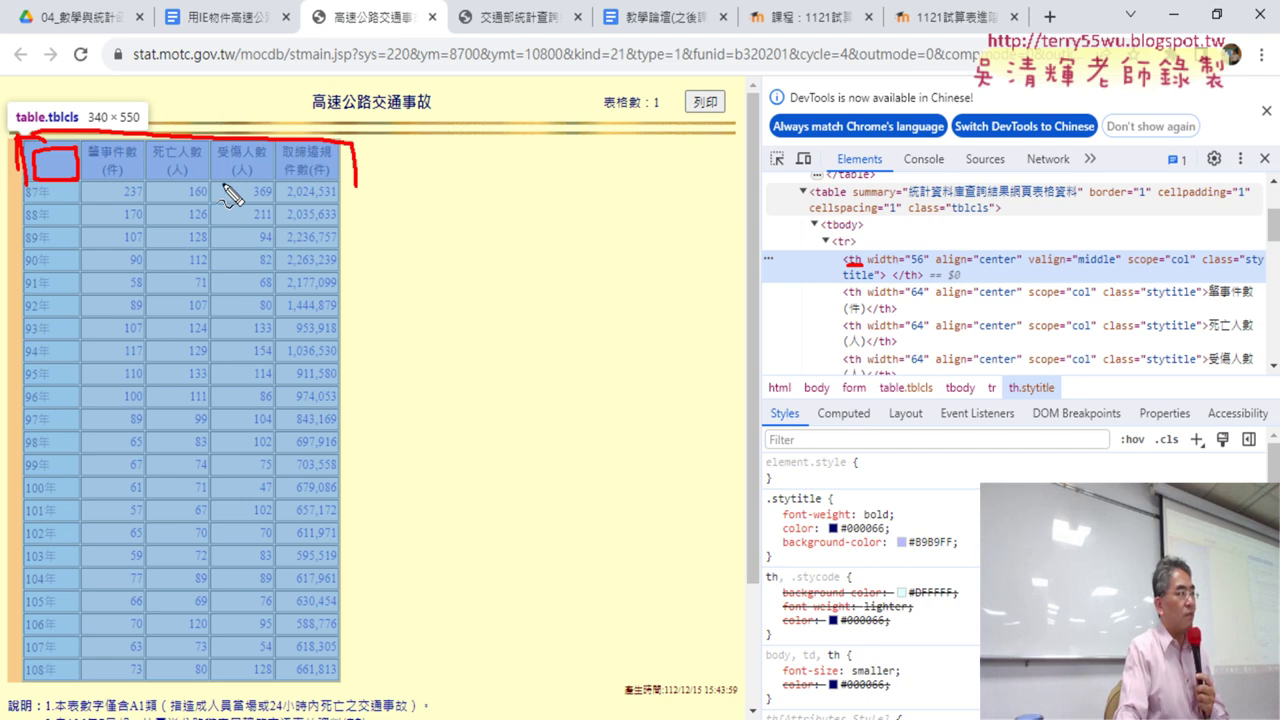
pyautogui.moveTo(34, 194); pyautogui.dragTo(325, 205)
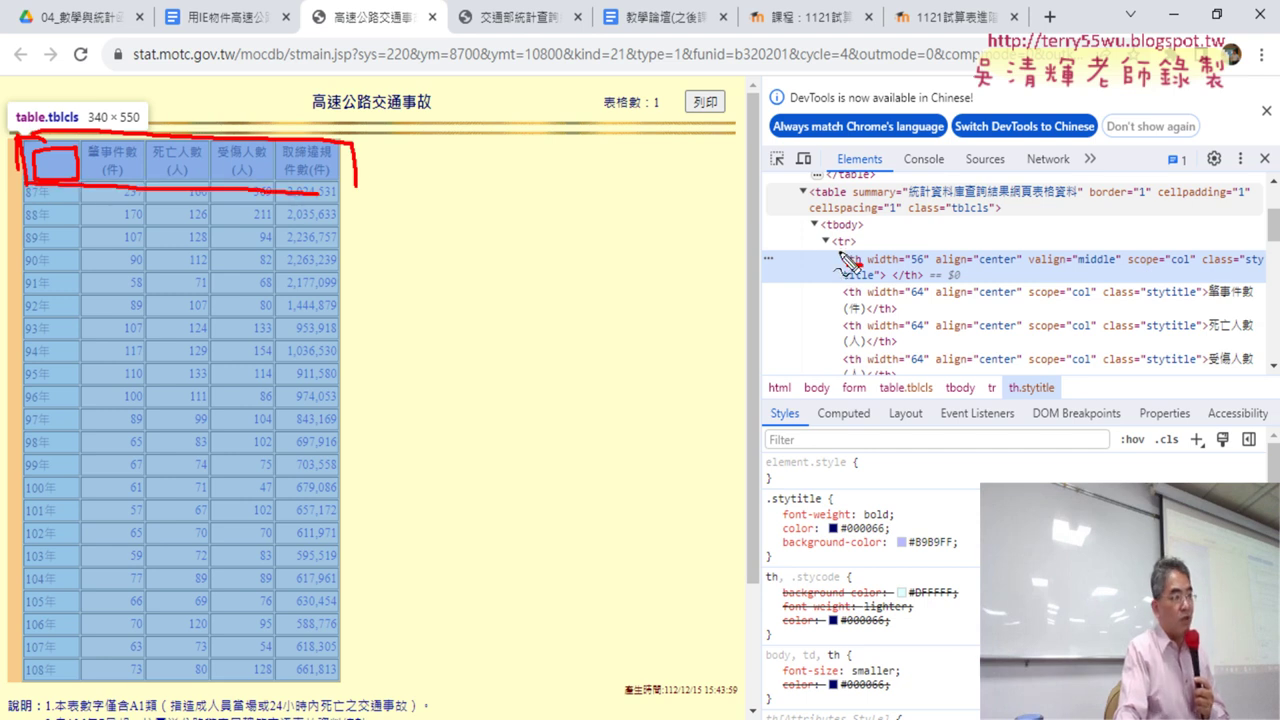
# Step: Circle the tr, th and table tags plus the 肇事件數(件), 87年, 237 and 死亡人數(人) cells, then clear annotations
pyautogui.moveTo(836, 251)
pyautogui.mouseDown()
pyautogui.moveTo(856, 250)
pyautogui.moveTo(838, 234)
pyautogui.moveTo(866, 243)
pyautogui.moveTo(849, 249)
pyautogui.mouseUp()
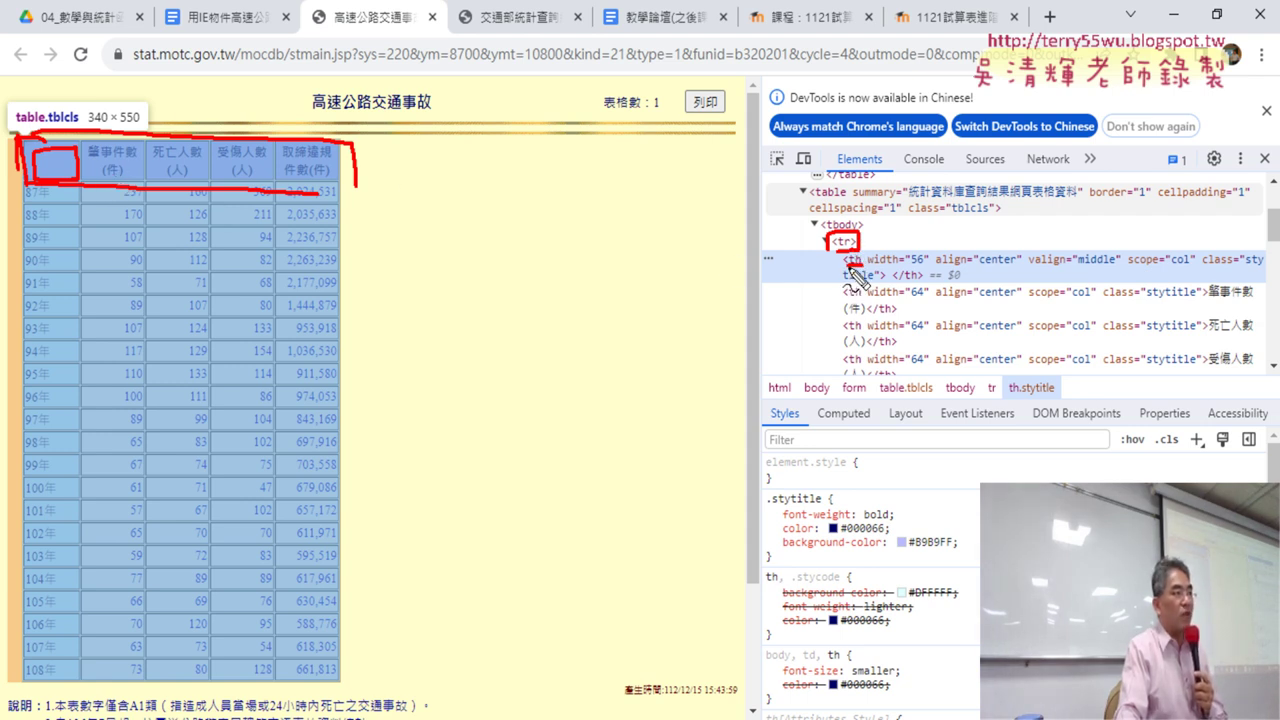
pyautogui.moveTo(846, 256); pyautogui.dragTo(862, 264)
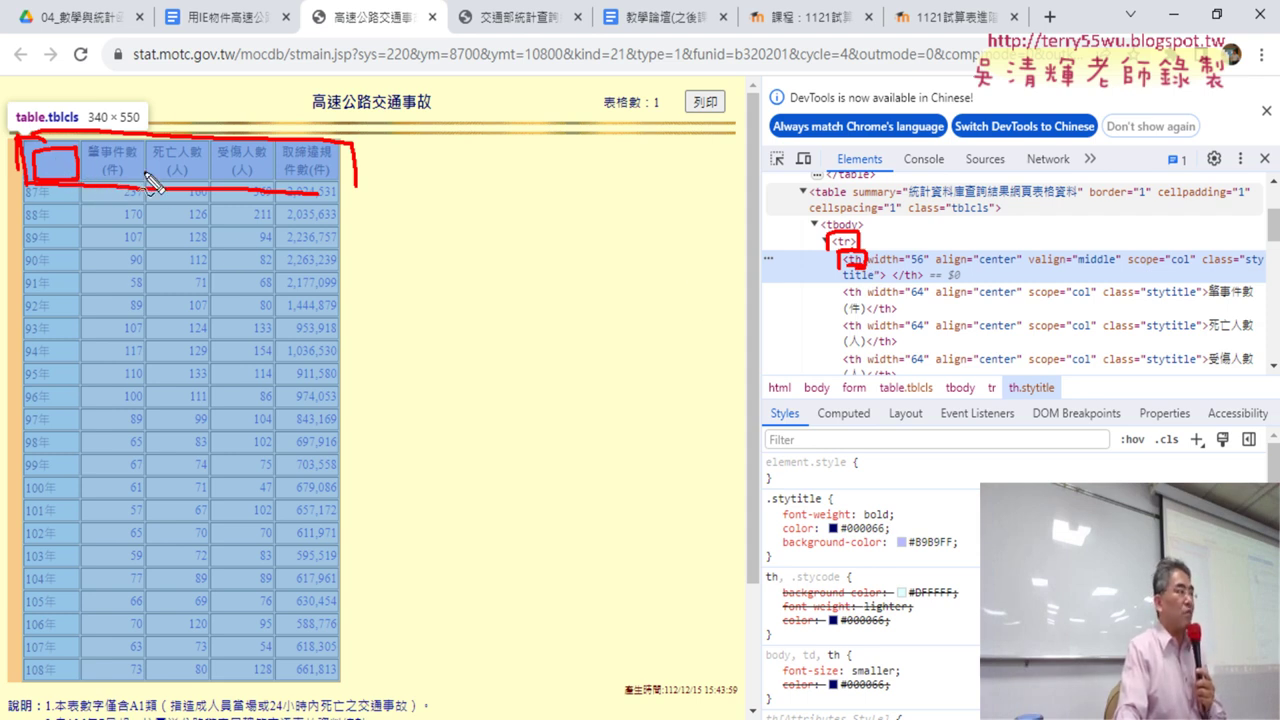
pyautogui.moveTo(128, 195); pyautogui.dragTo(140, 182)
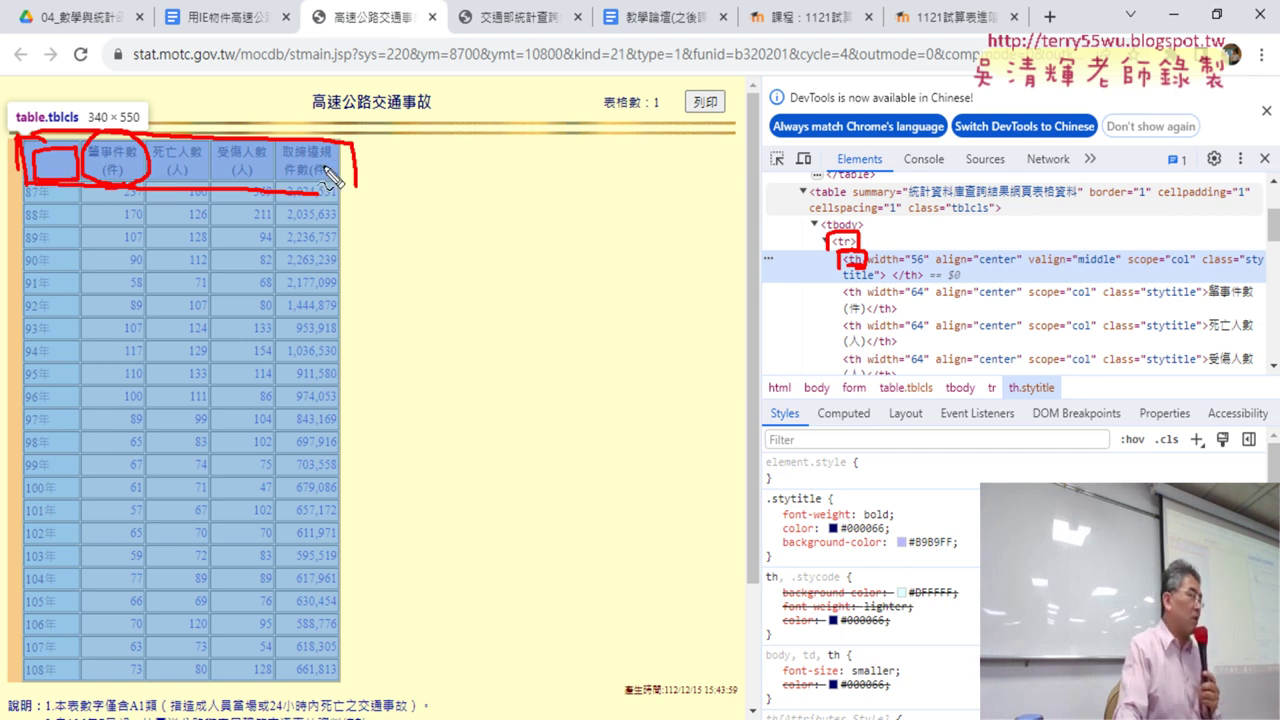
pyautogui.moveTo(45, 182); pyautogui.dragTo(50, 207)
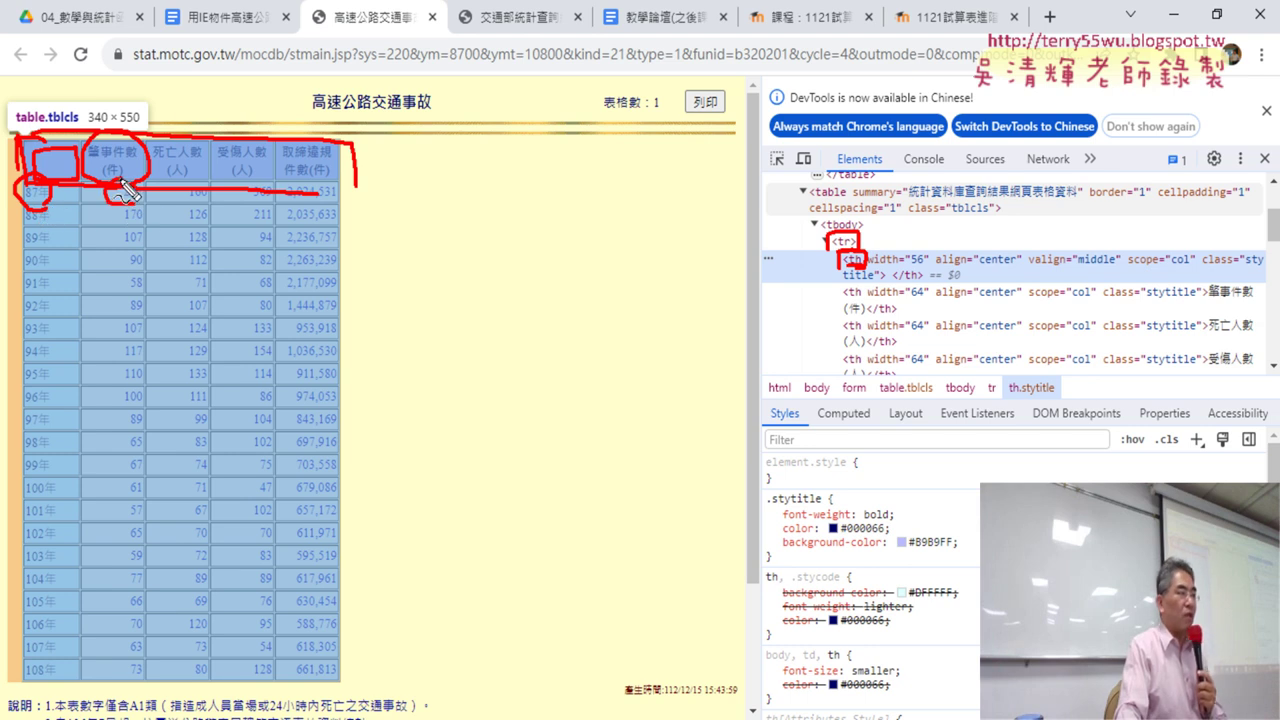
pyautogui.moveTo(127, 190); pyautogui.dragTo(146, 203)
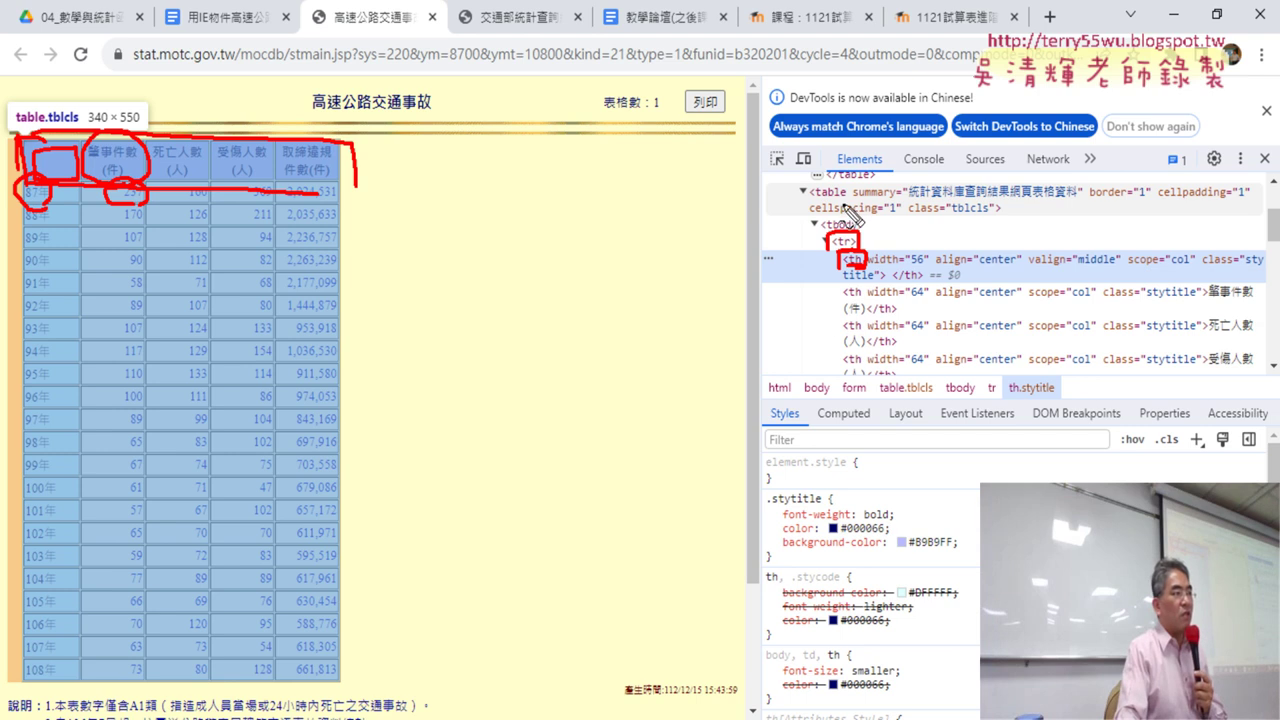
pyautogui.moveTo(834, 184); pyautogui.dragTo(812, 198)
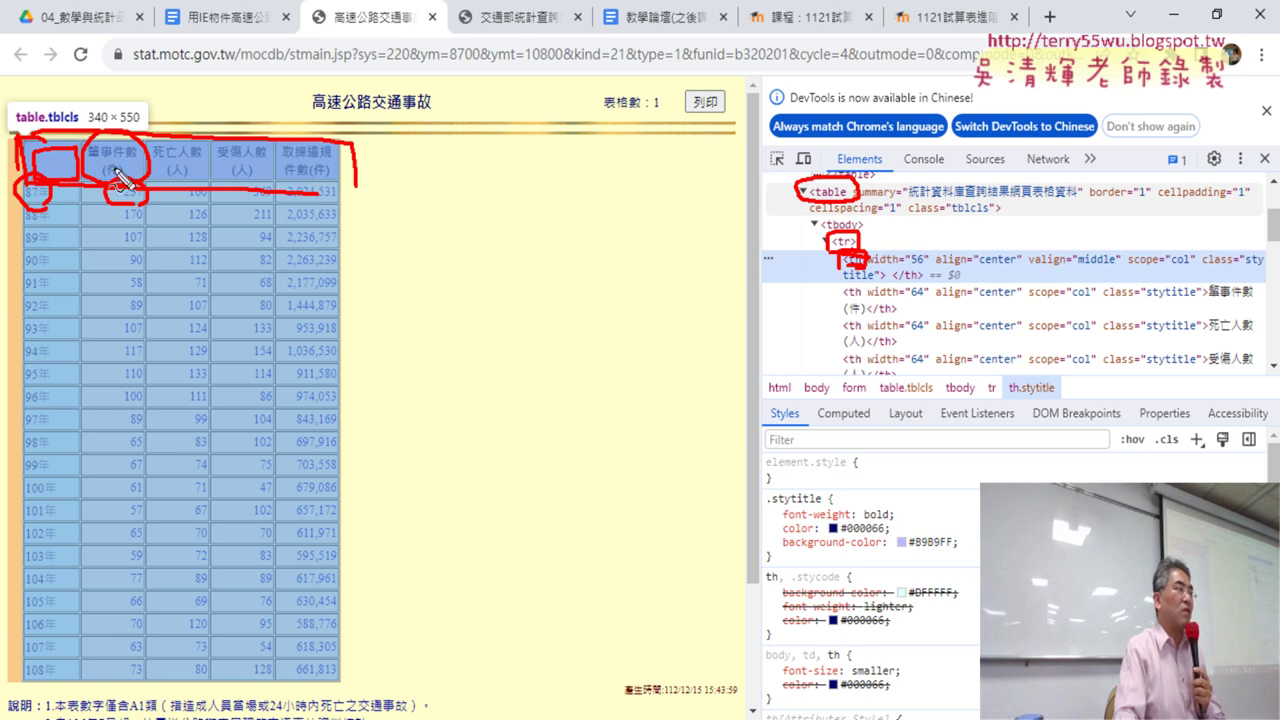
pyautogui.moveTo(168, 182); pyautogui.dragTo(185, 195)
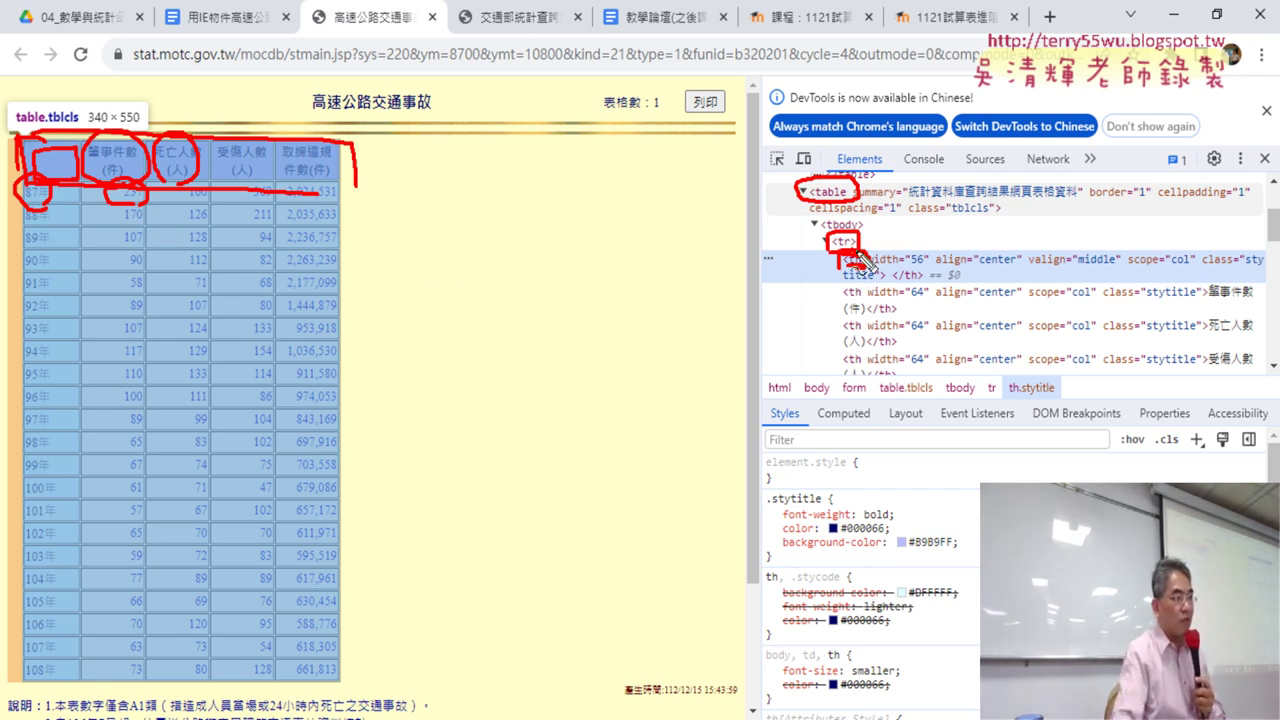
pyautogui.press('Escape')
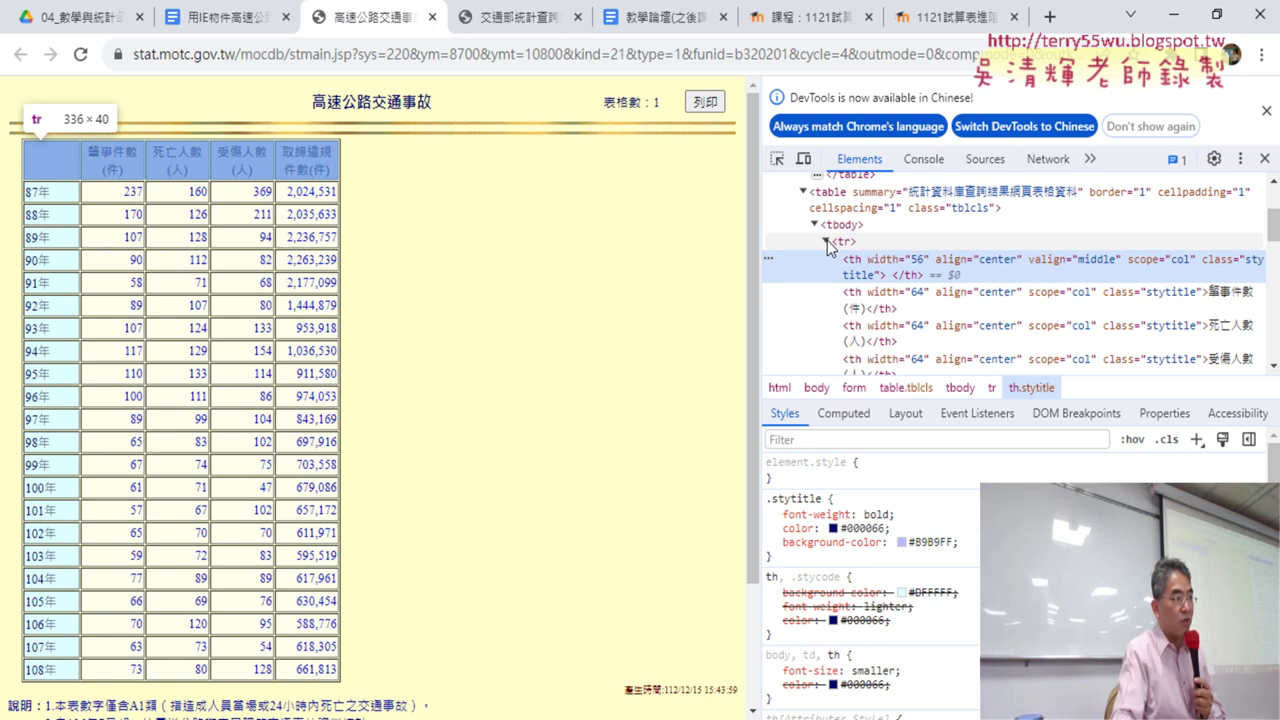
# Step: Toggle the header tr open and closed, then expand the second tr to show the 87年 row cells
pyautogui.click(826, 241)
pyautogui.click(826, 241)
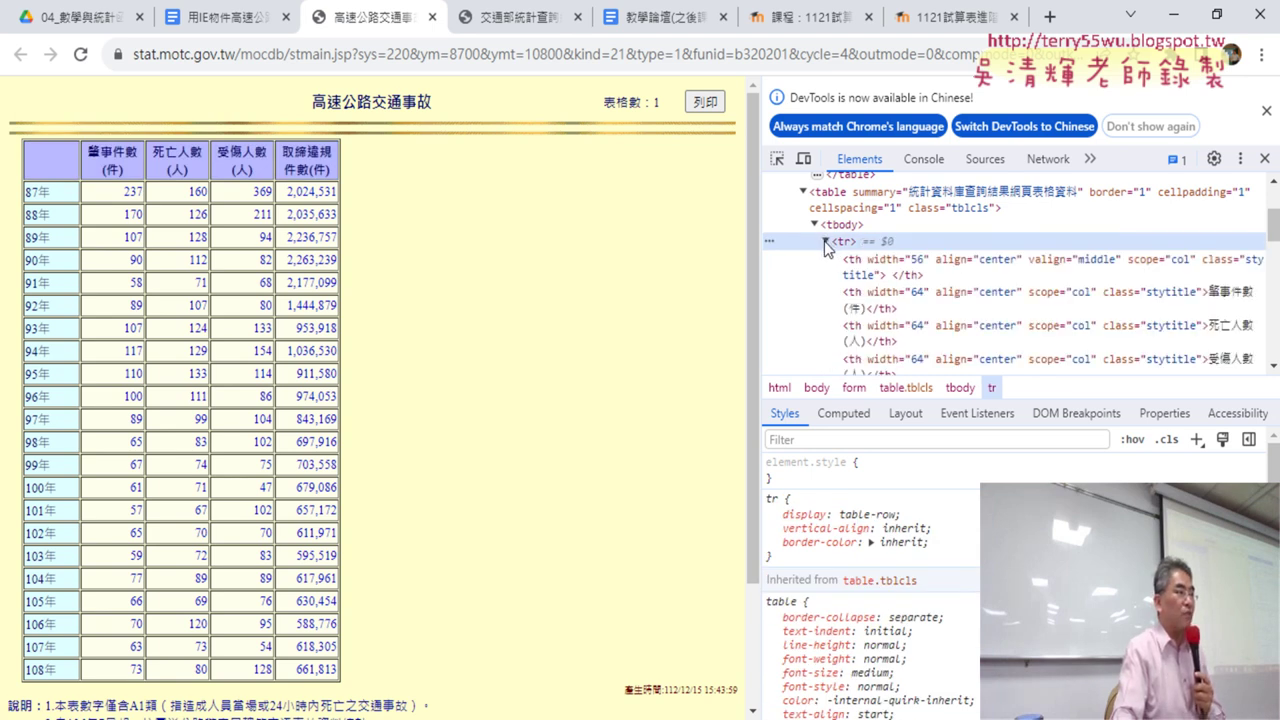
pyautogui.click(826, 241)
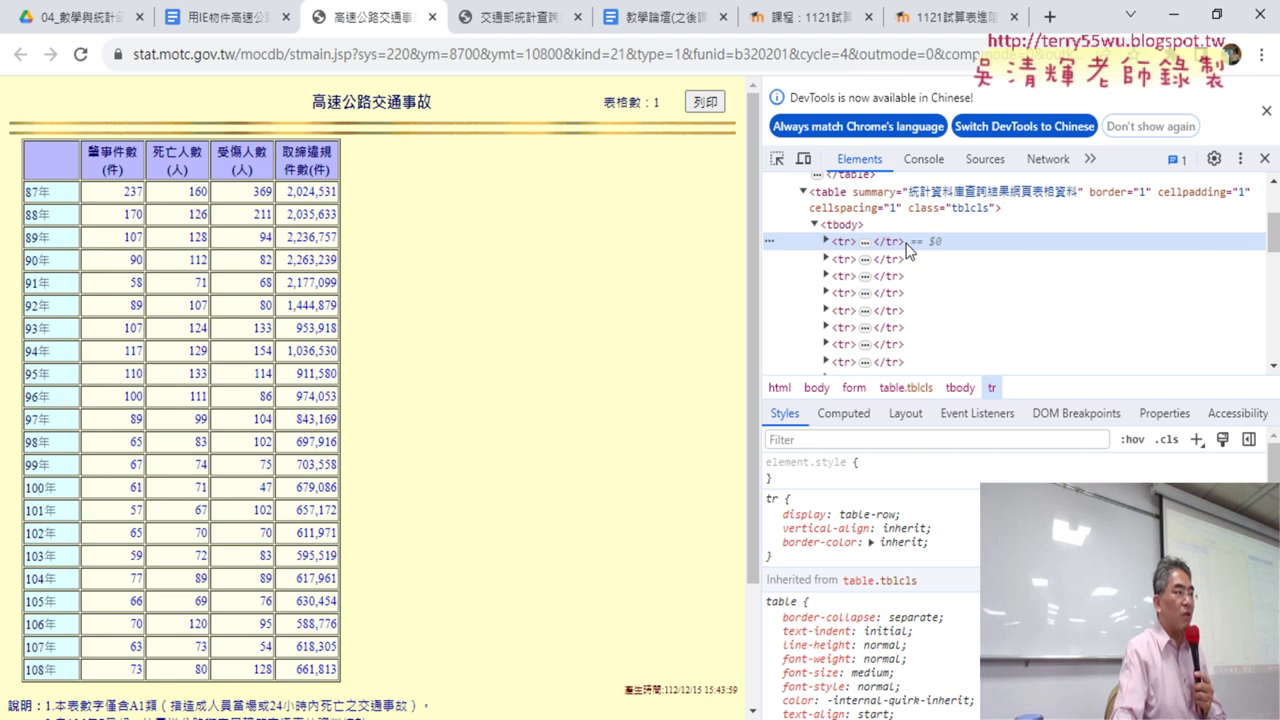
pyautogui.click(827, 242)
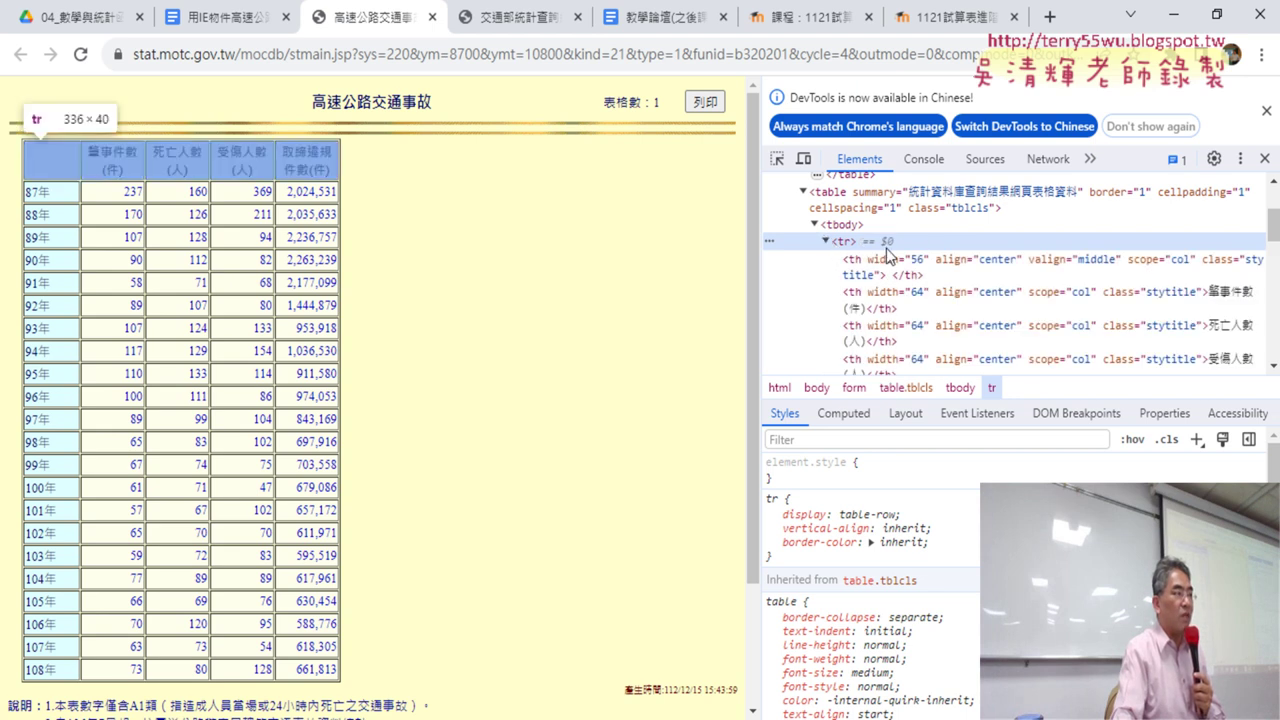
pyautogui.click(825, 242)
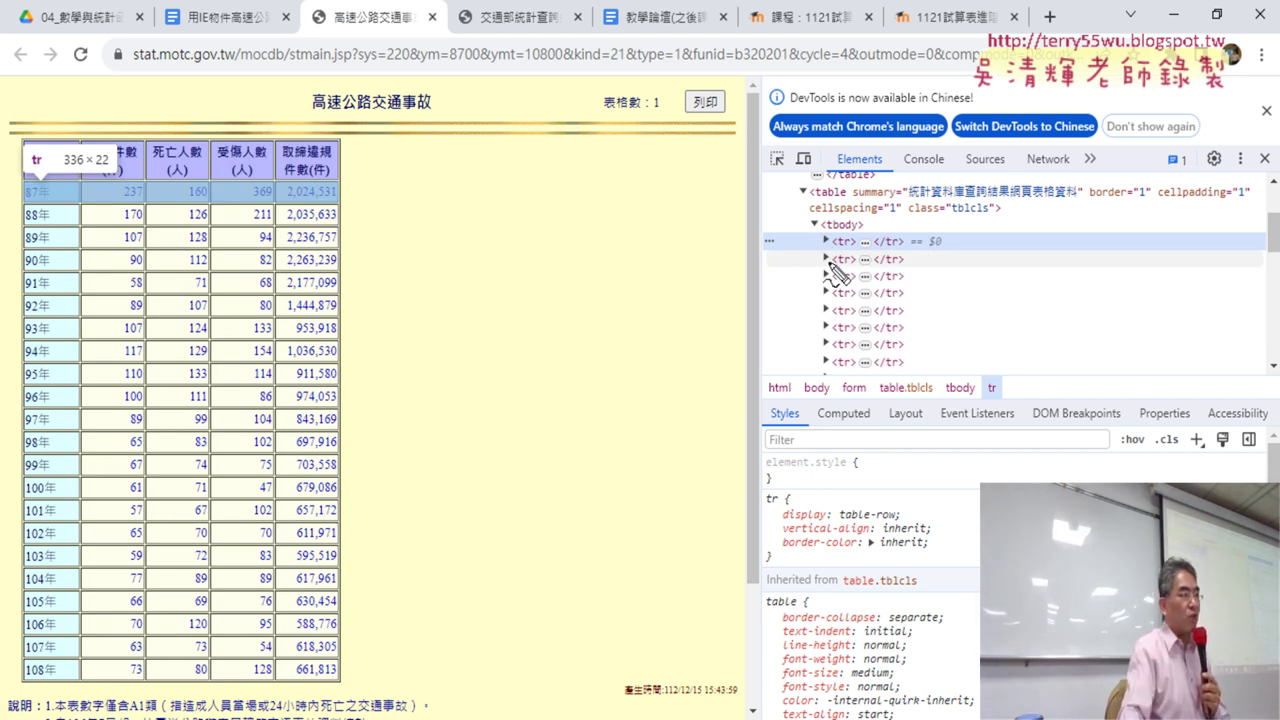
pyautogui.moveTo(880, 280); pyautogui.dragTo(905, 262)
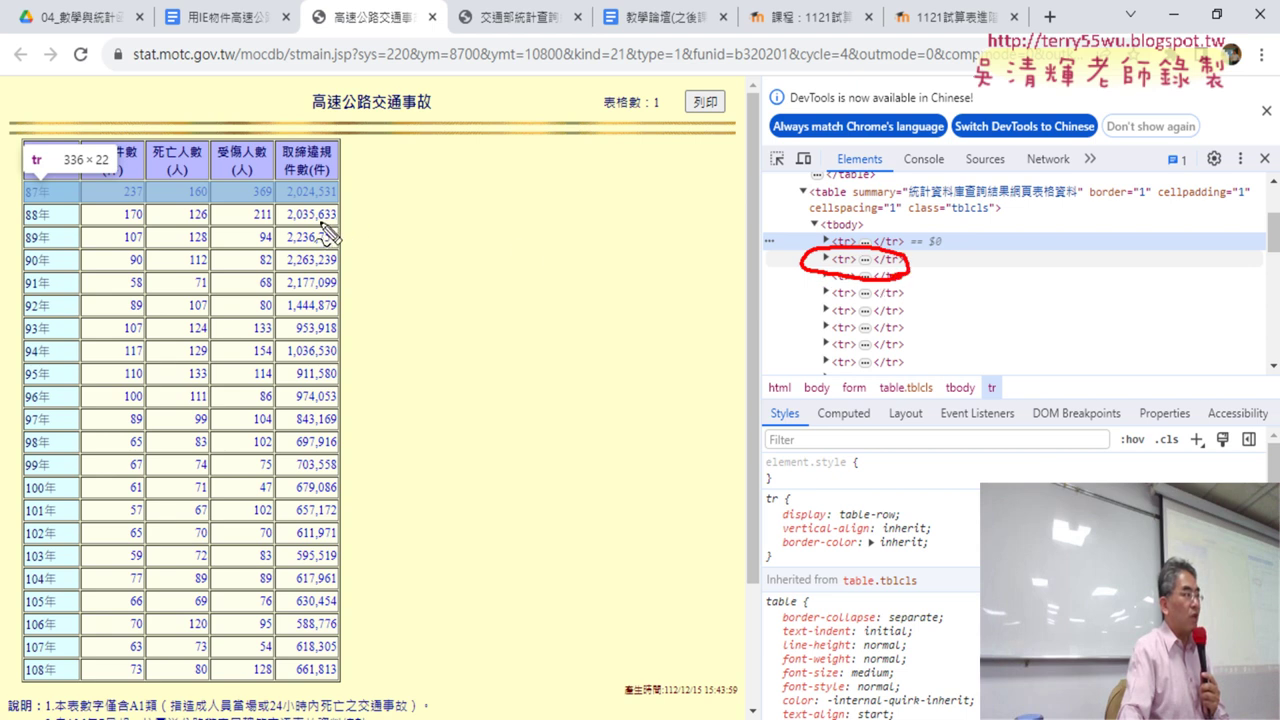
pyautogui.moveTo(328, 234)
pyautogui.mouseDown()
pyautogui.moveTo(20, 205)
pyautogui.moveTo(340, 190)
pyautogui.moveTo(310, 225)
pyautogui.mouseUp()
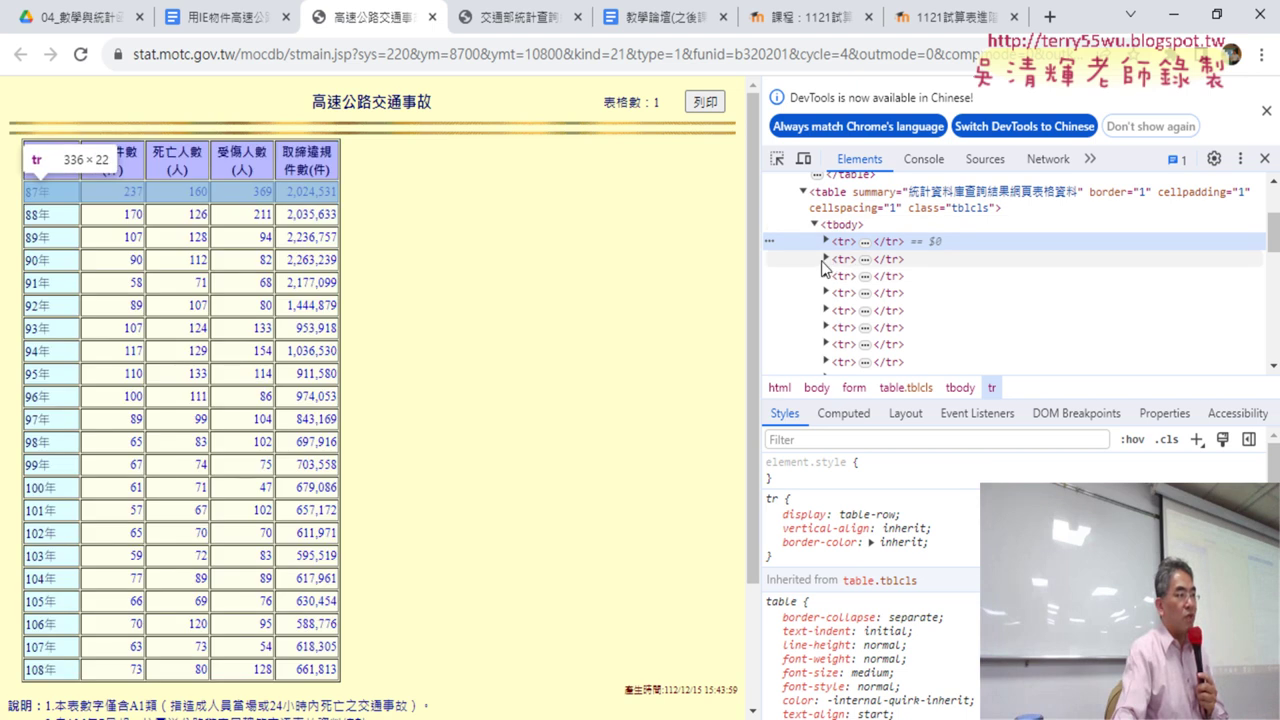
pyautogui.click(826, 259)
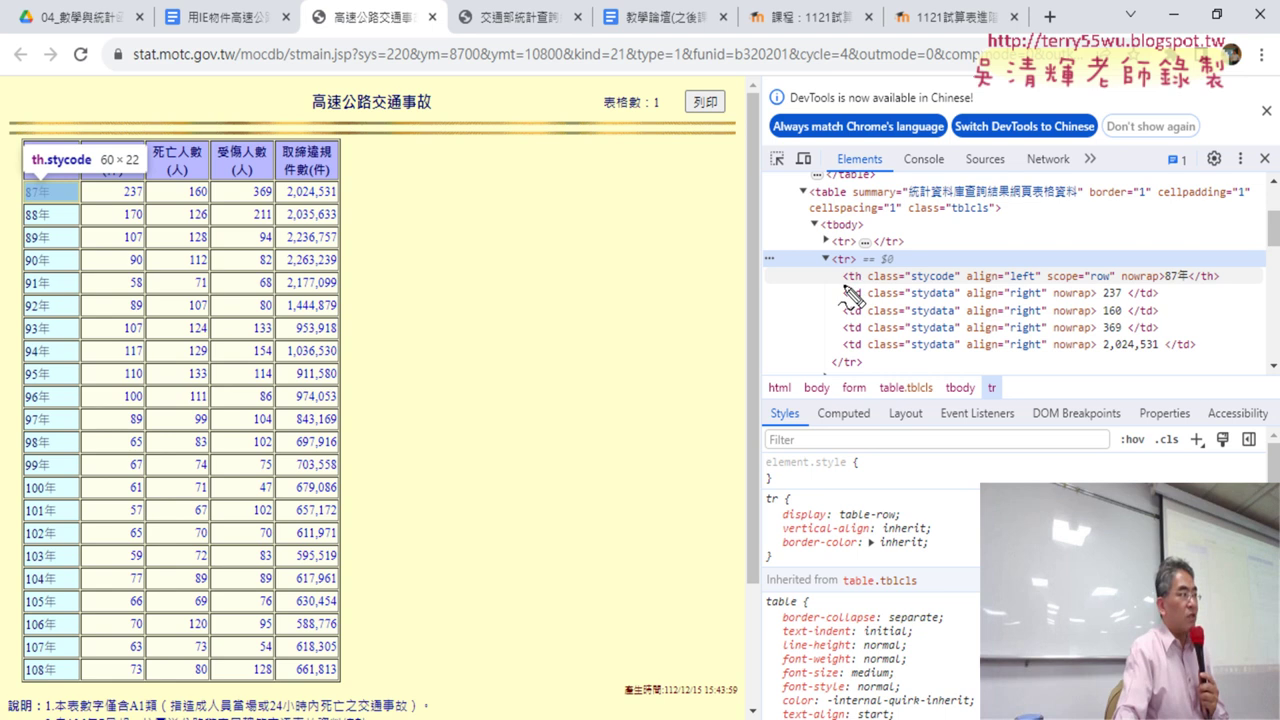
# Step: Mark the 87年 th tag, the first td holding 237, and the page URL in red
pyautogui.moveTo(843, 285); pyautogui.dragTo(861, 284)
pyautogui.moveTo(45, 178); pyautogui.dragTo(78, 198)
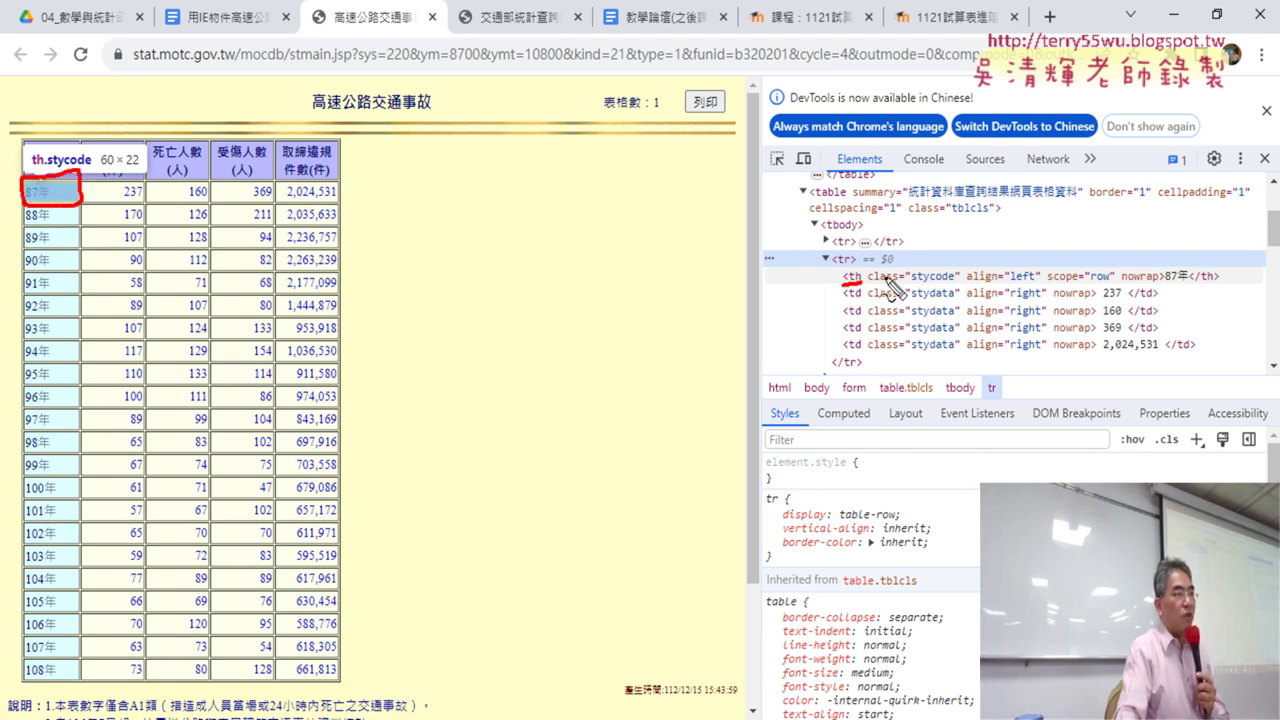
pyautogui.moveTo(1164, 285); pyautogui.dragTo(1188, 284)
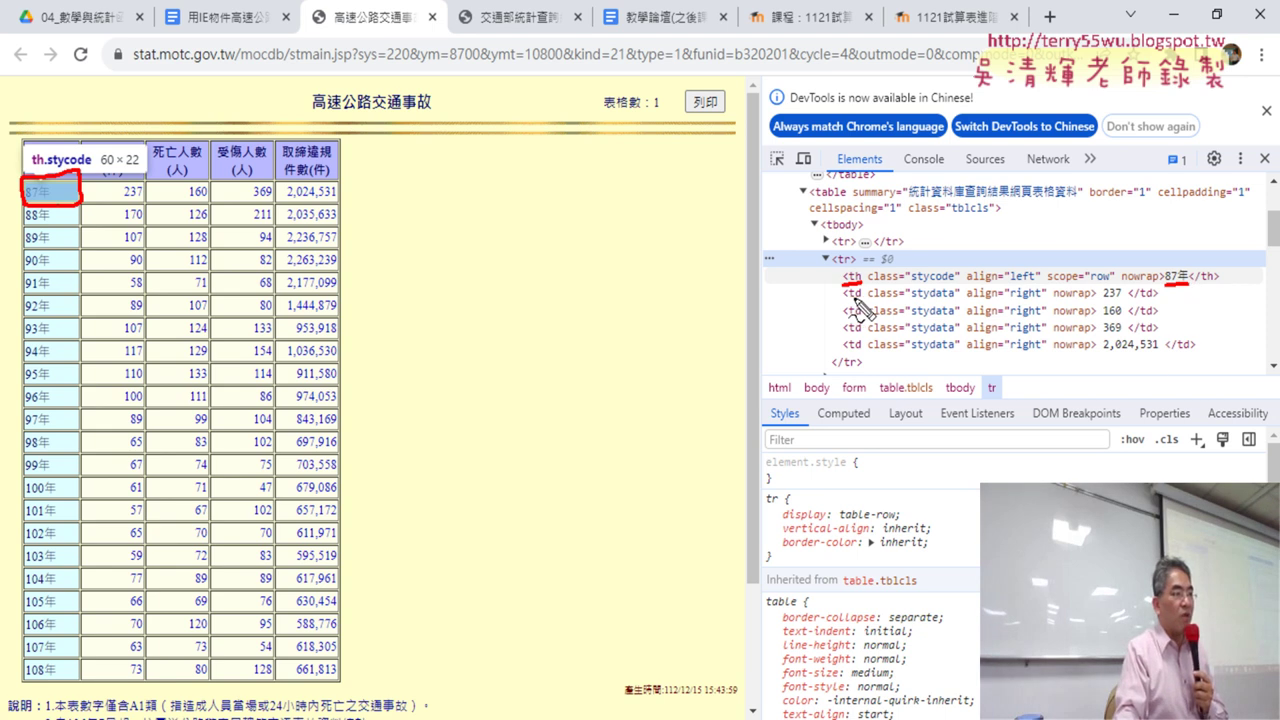
pyautogui.moveTo(843, 299); pyautogui.dragTo(861, 298)
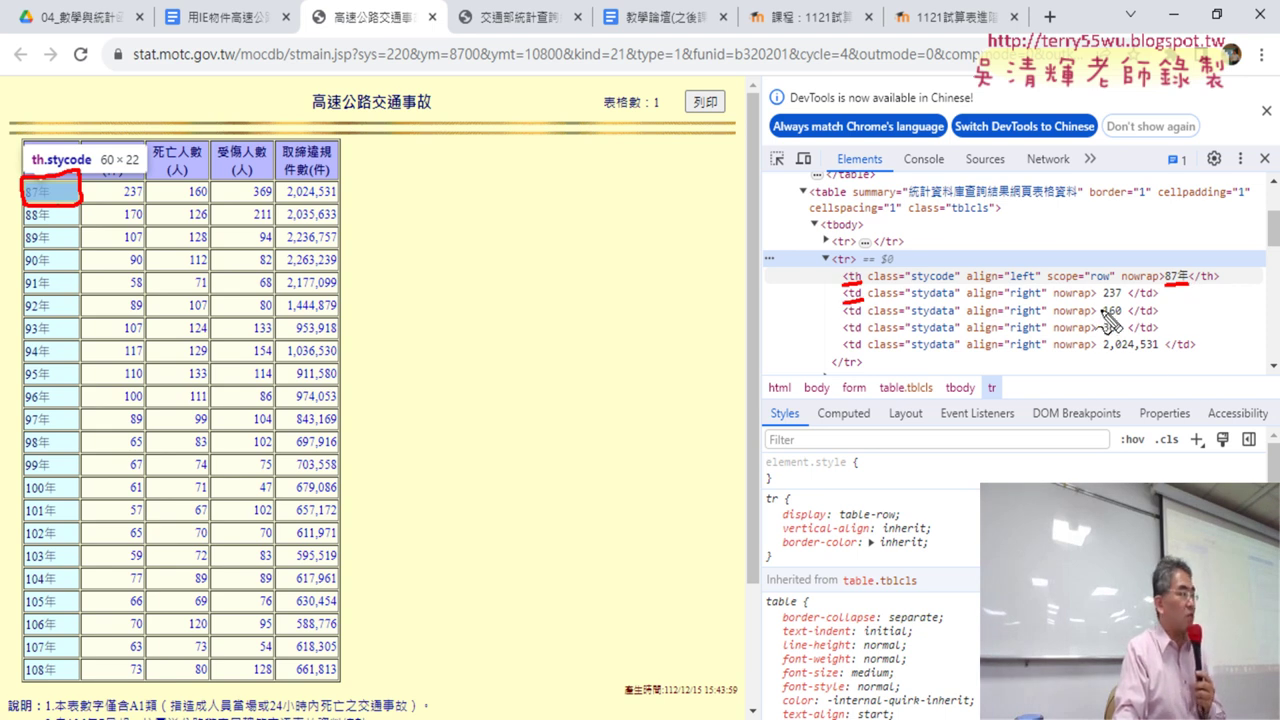
pyautogui.moveTo(1100, 300); pyautogui.dragTo(1122, 299)
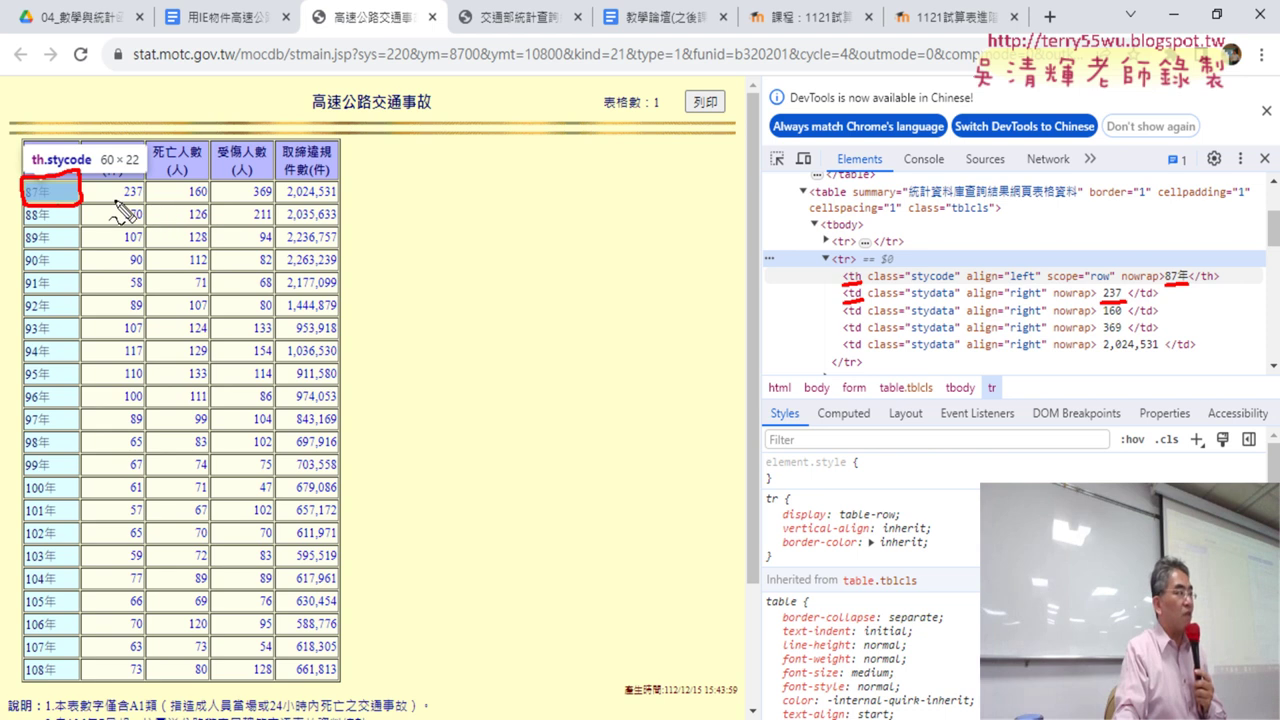
pyautogui.moveTo(112, 201)
pyautogui.mouseDown()
pyautogui.moveTo(144, 198)
pyautogui.moveTo(110, 199)
pyautogui.mouseUp()
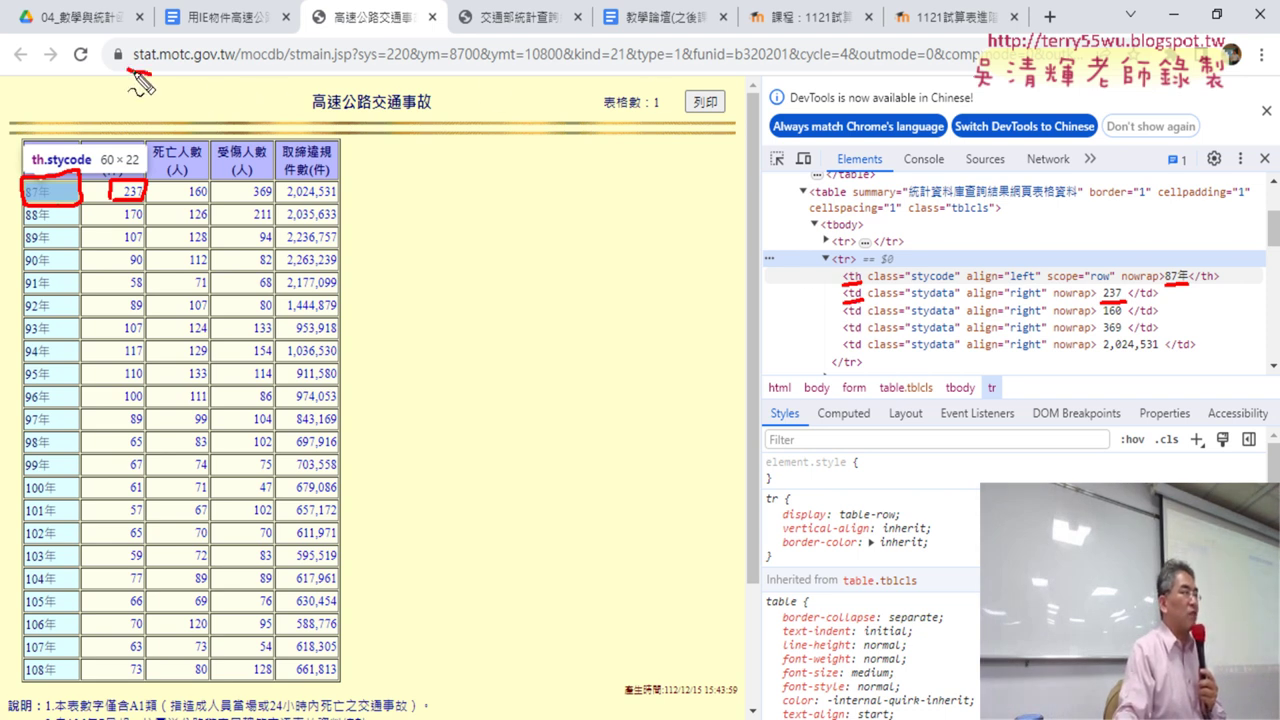
pyautogui.moveTo(138, 76); pyautogui.dragTo(141, 75)
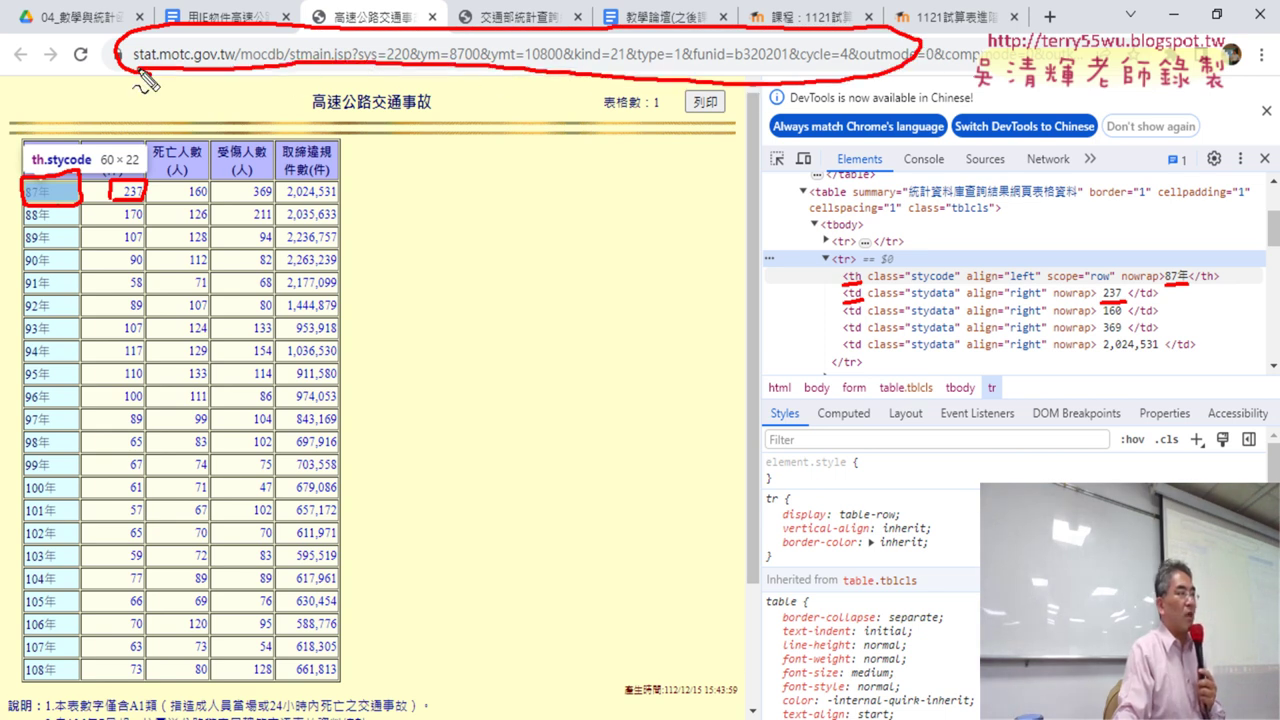
# Step: Draw a red arrow from the accident table to DevTools, a line beside the years, and circle the element code
pyautogui.moveTo(665, 156)
pyautogui.mouseDown()
pyautogui.moveTo(757, 205)
pyautogui.moveTo(703, 220)
pyautogui.mouseUp()
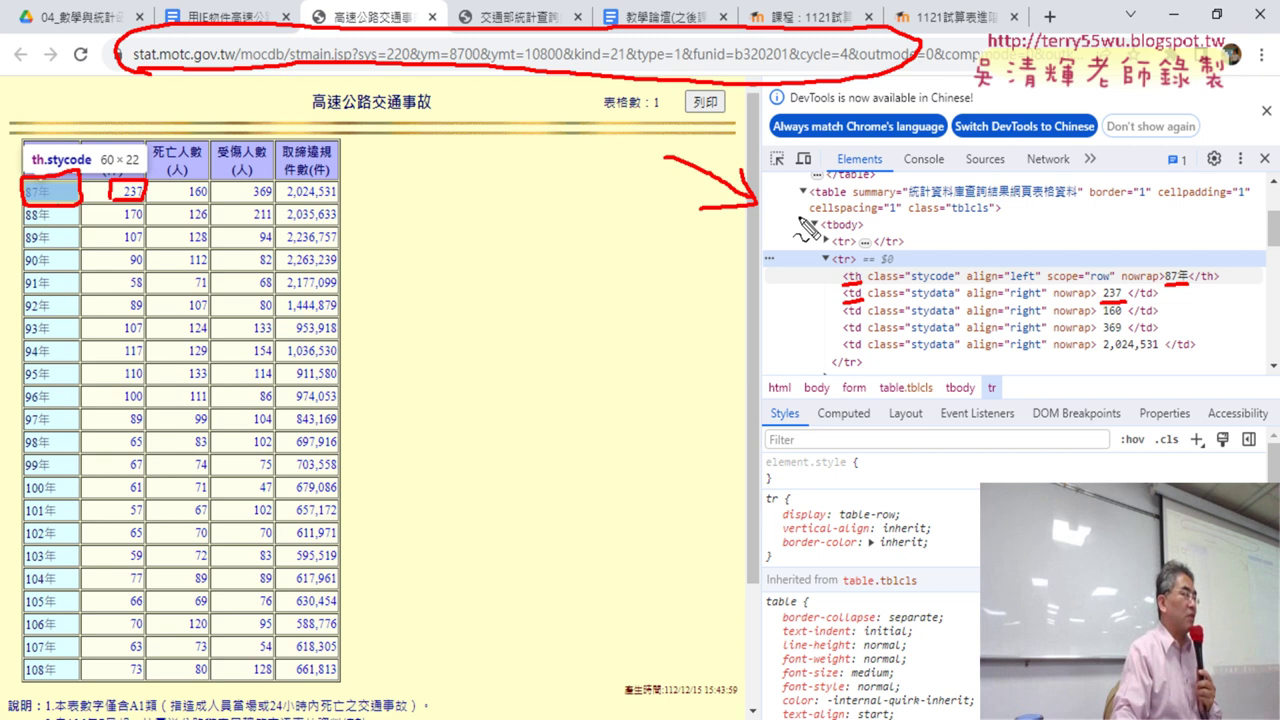
pyautogui.moveTo(3, 142); pyautogui.dragTo(5, 430)
pyautogui.moveTo(14, 104)
pyautogui.mouseDown()
pyautogui.moveTo(365, 118)
pyautogui.moveTo(398, 445)
pyautogui.mouseUp()
pyautogui.moveTo(952, 428)
pyautogui.mouseDown()
pyautogui.moveTo(918, 430)
pyautogui.moveTo(985, 97)
pyautogui.moveTo(1078, 402)
pyautogui.moveTo(932, 414)
pyautogui.mouseUp()
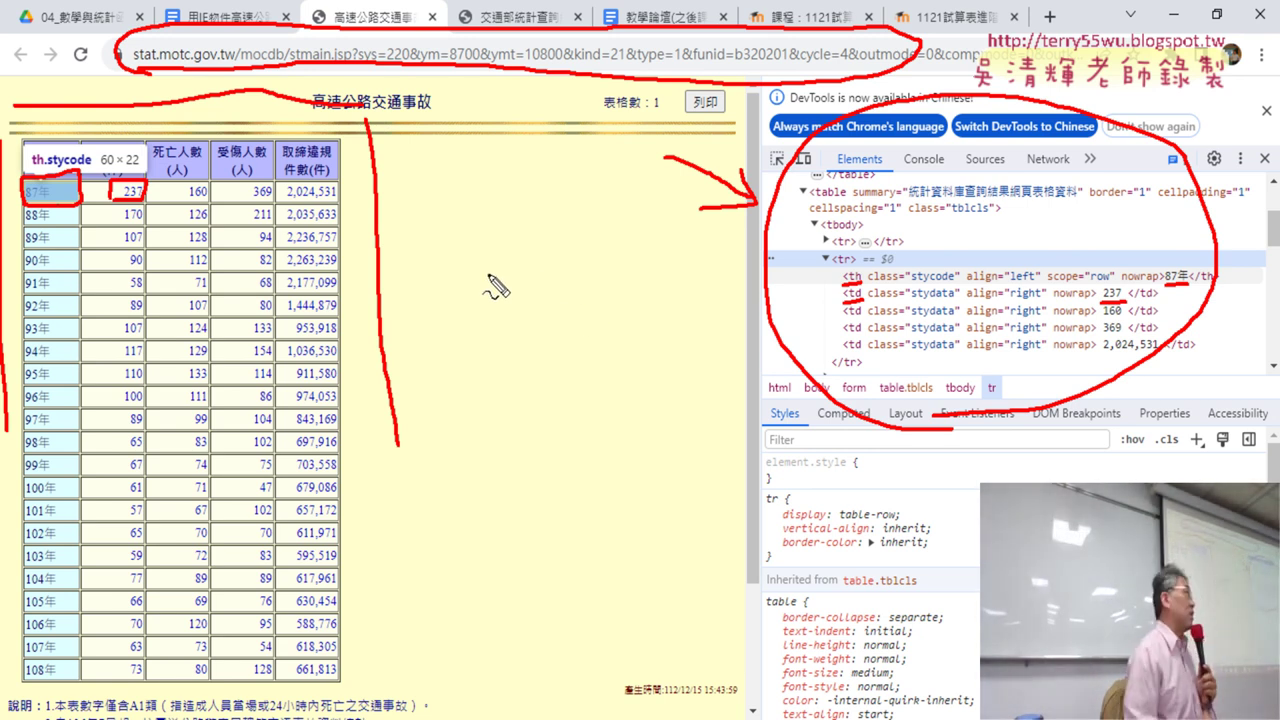
# Step: Draw arrows back to the table, underline the <table> and collapsed <tr> tags, then erase all annotations
pyautogui.moveTo(543, 273); pyautogui.dragTo(415, 322)
pyautogui.moveTo(445, 270)
pyautogui.mouseDown()
pyautogui.moveTo(412, 322)
pyautogui.moveTo(490, 340)
pyautogui.mouseUp()
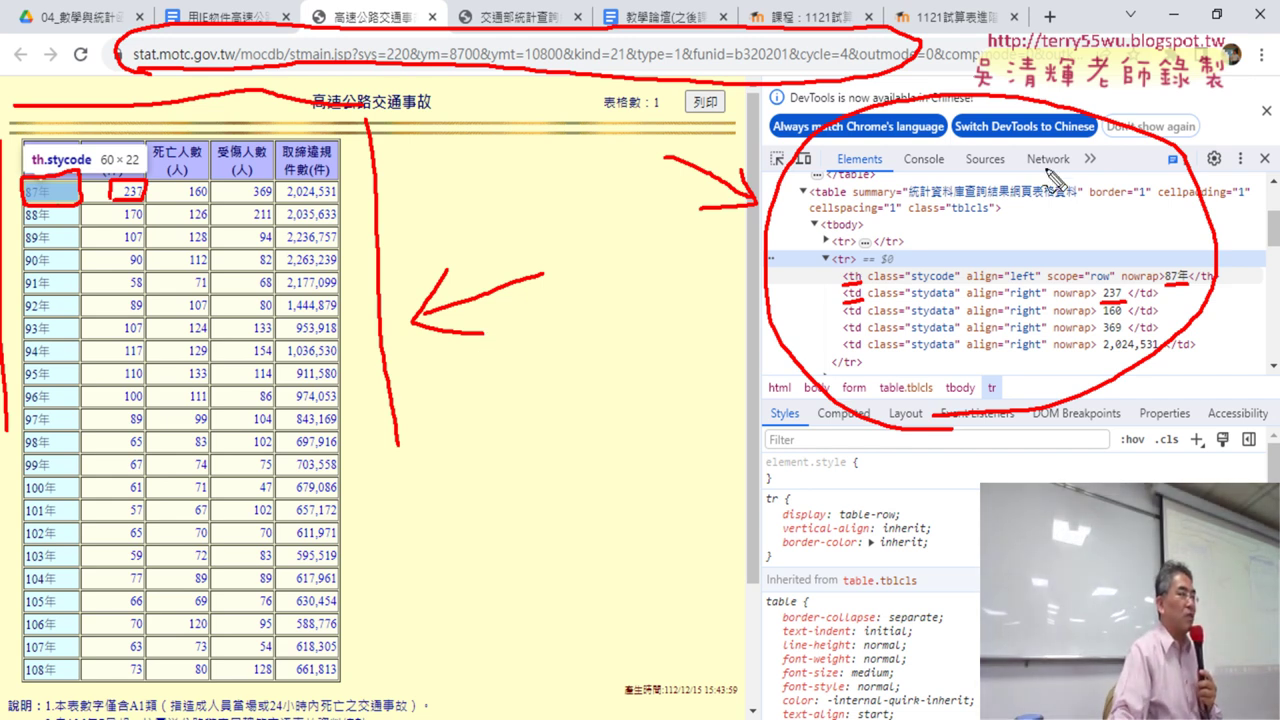
pyautogui.moveTo(812, 199); pyautogui.dragTo(848, 198)
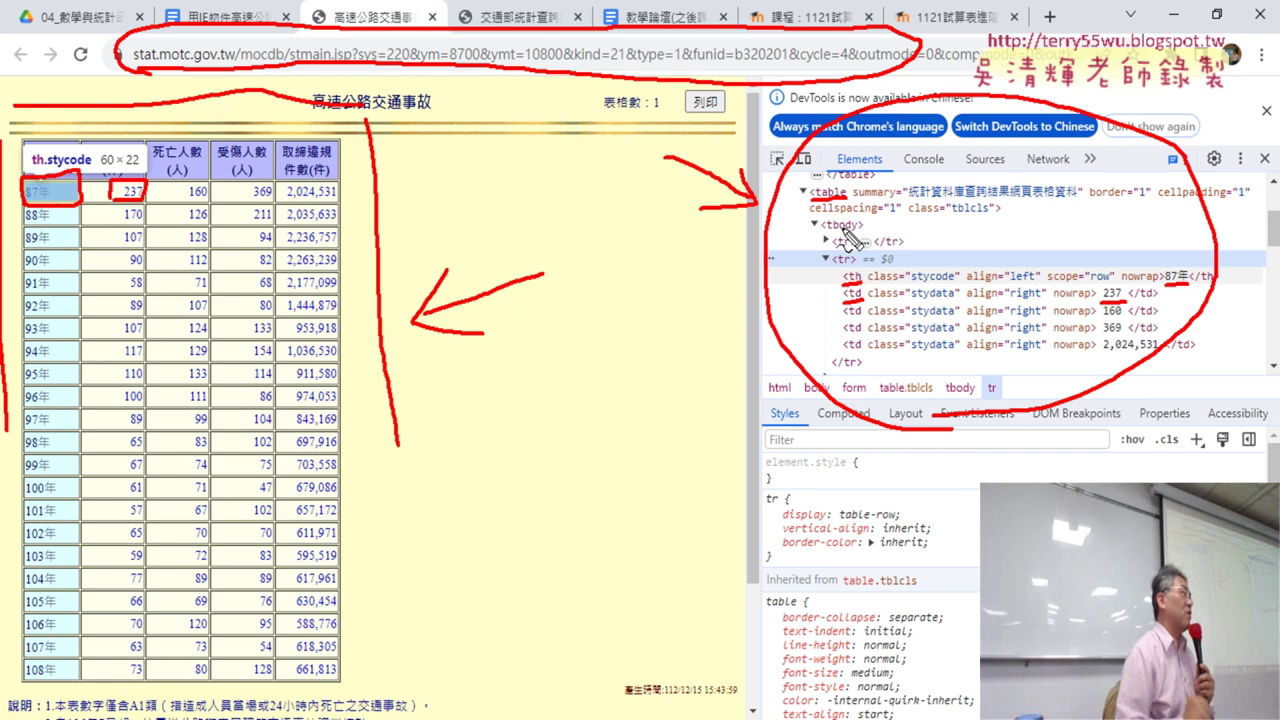
pyautogui.moveTo(833, 249); pyautogui.dragTo(854, 249)
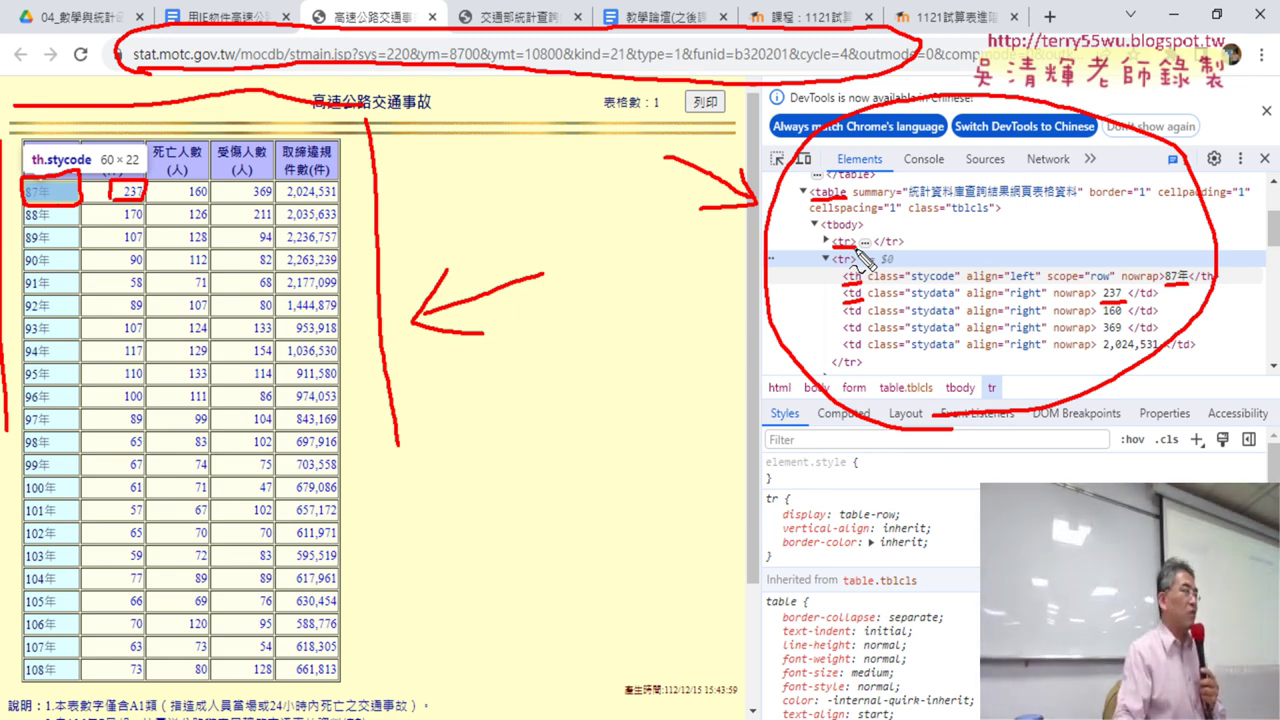
pyautogui.press('Escape')
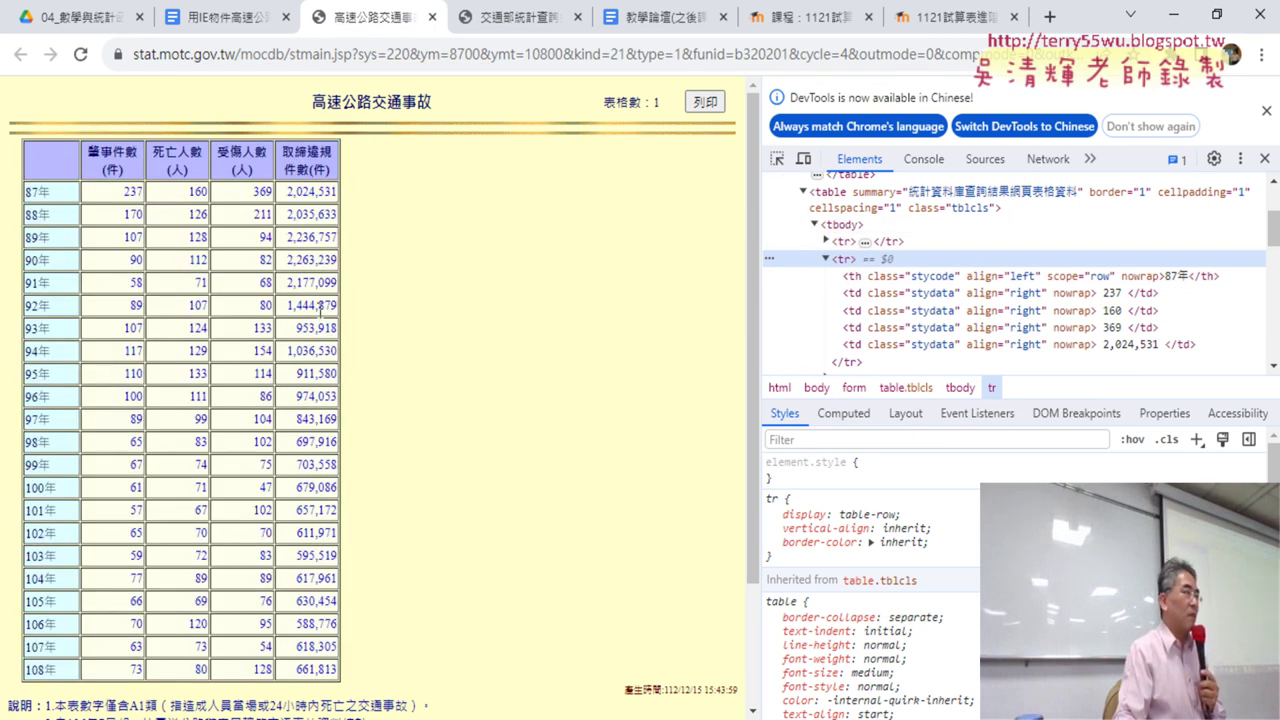
# Step: Close DevTools and scroll through the full-width 87年–108年 accident table
pyautogui.click(1265, 159)
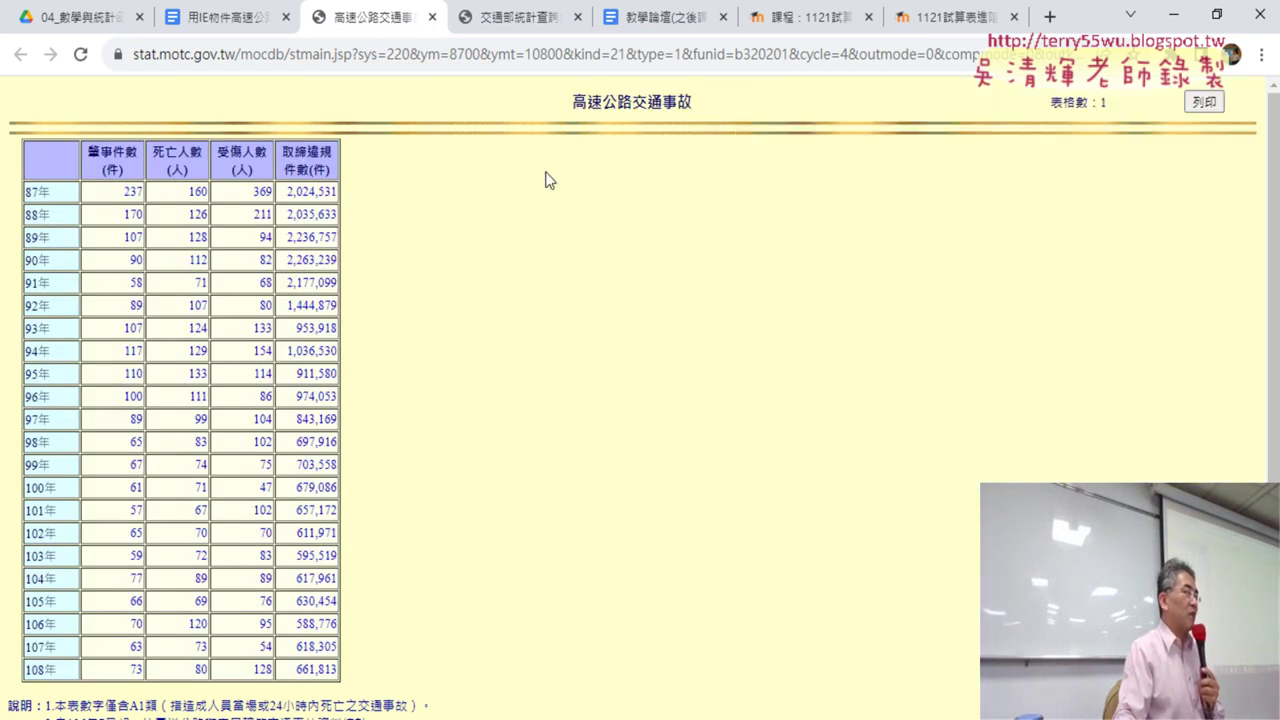
pyautogui.scroll(-2, 151, 196)
pyautogui.scroll(2, 151, 196)
pyautogui.scroll(-2, 355, 400)
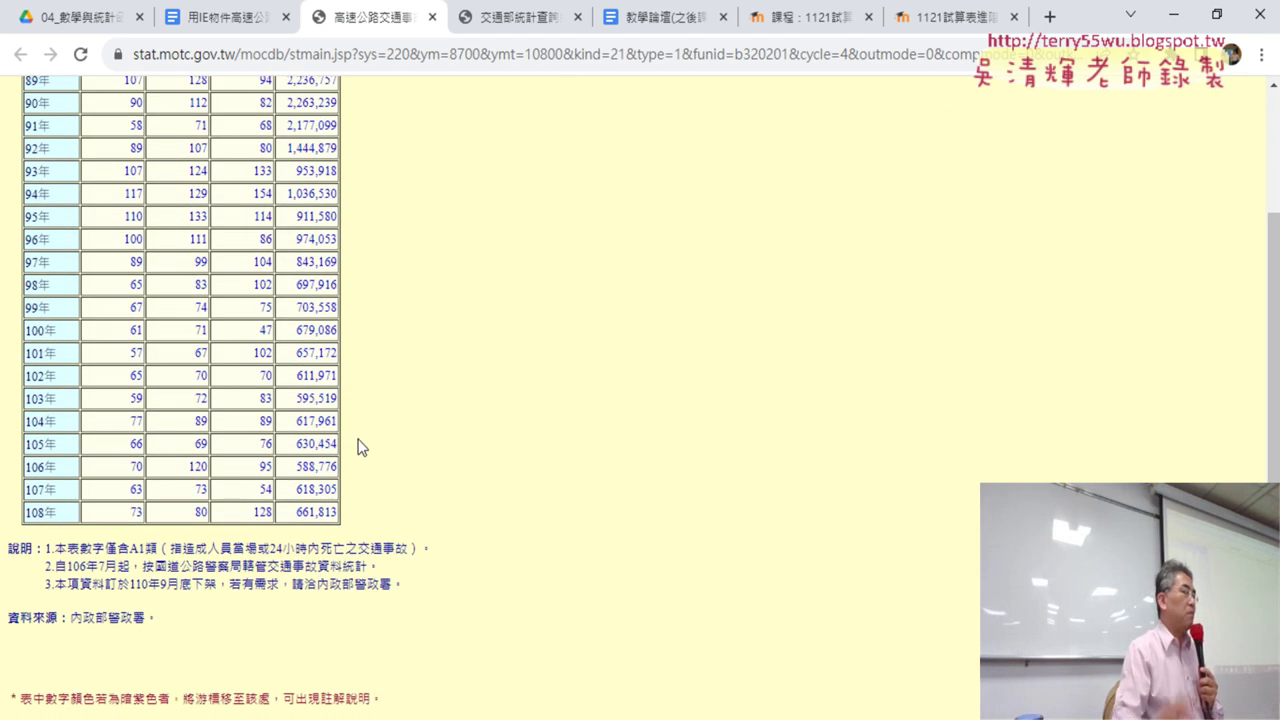
pyautogui.scroll(2, 63, 500)
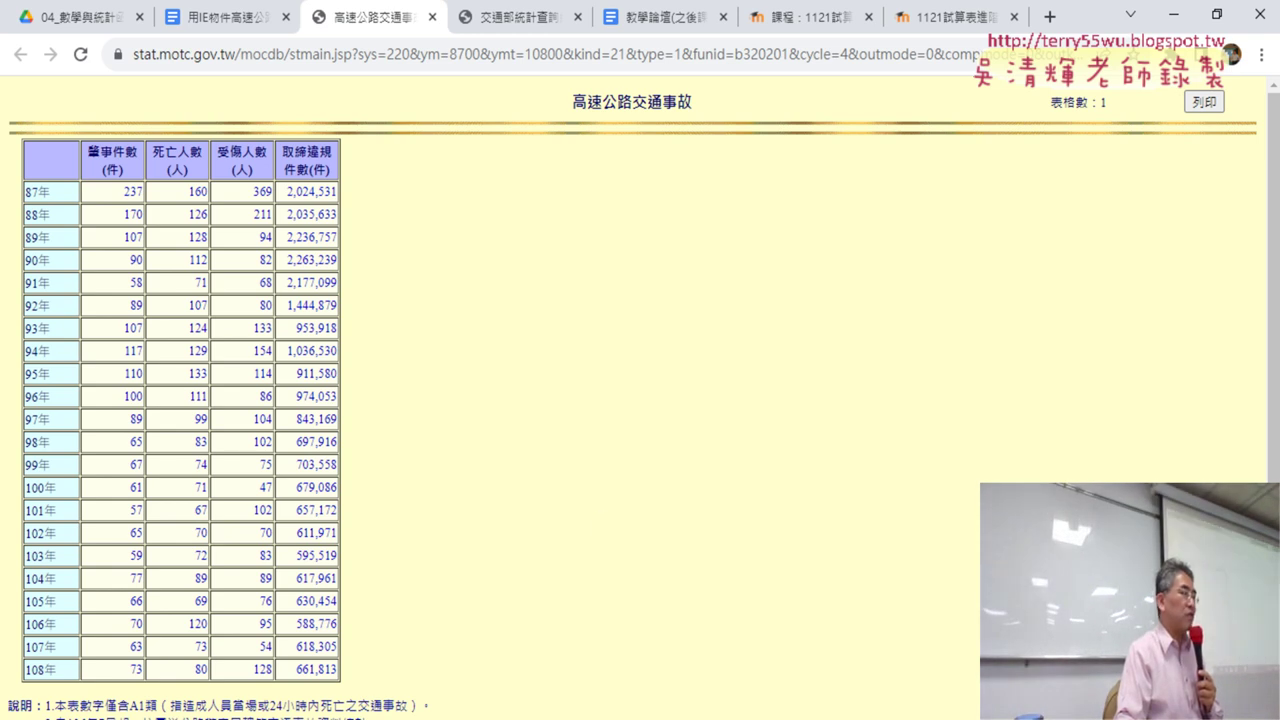
# Step: Place the Excel workbook beside the accident page and delete the scraped data in A1:E25
pyautogui.click(700, 662)
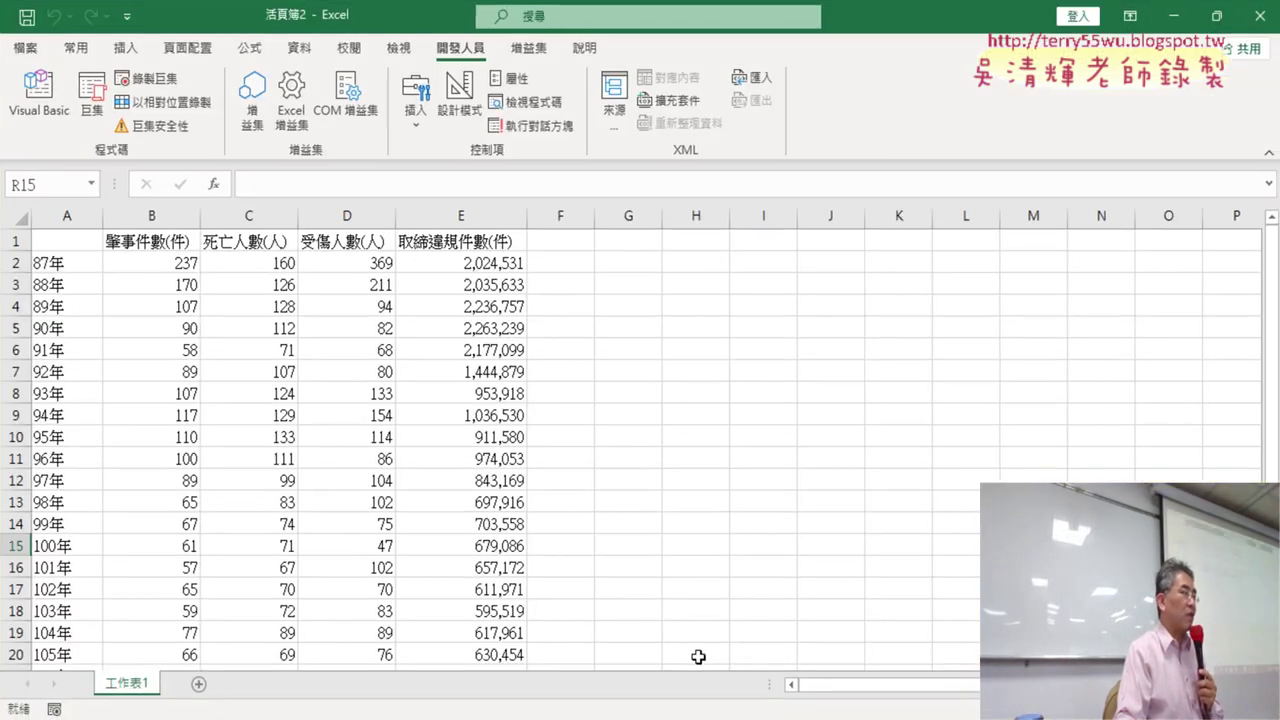
pyautogui.moveTo(398, 22)
pyautogui.mouseDown()
pyautogui.moveTo(714, 72)
pyautogui.moveTo(767, 61)
pyautogui.mouseUp()
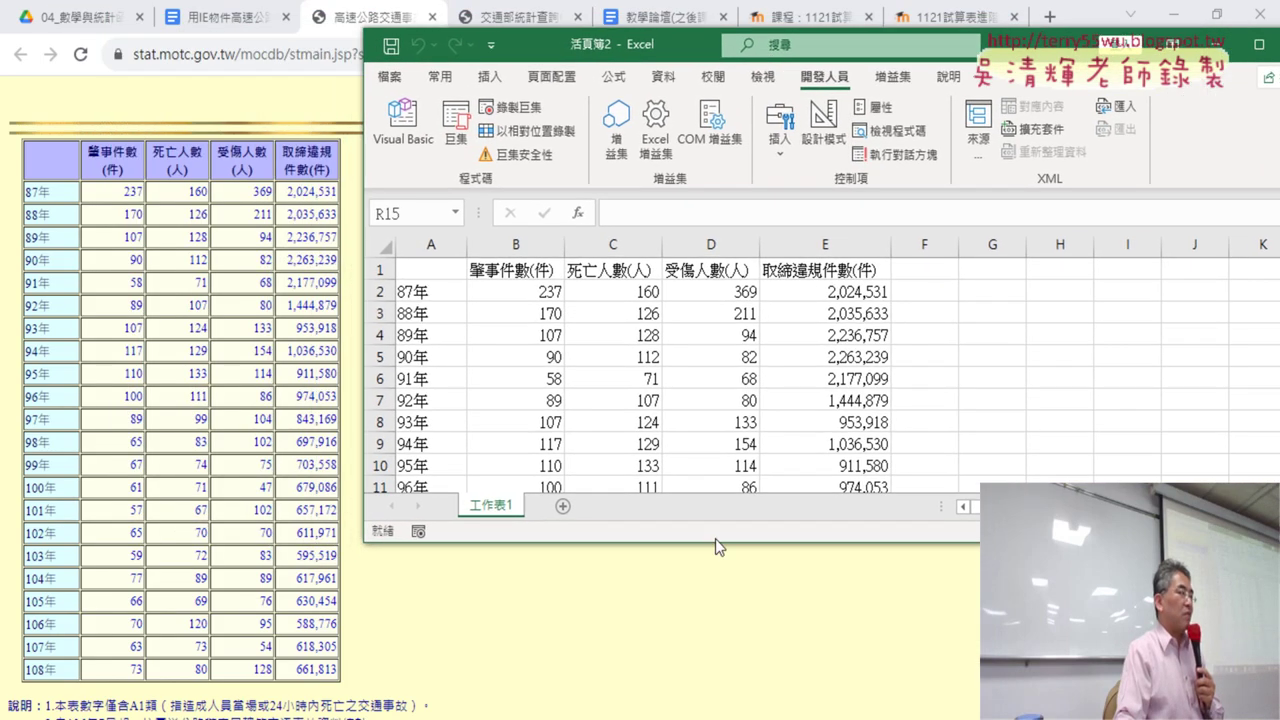
pyautogui.moveTo(715, 541); pyautogui.dragTo(712, 716)
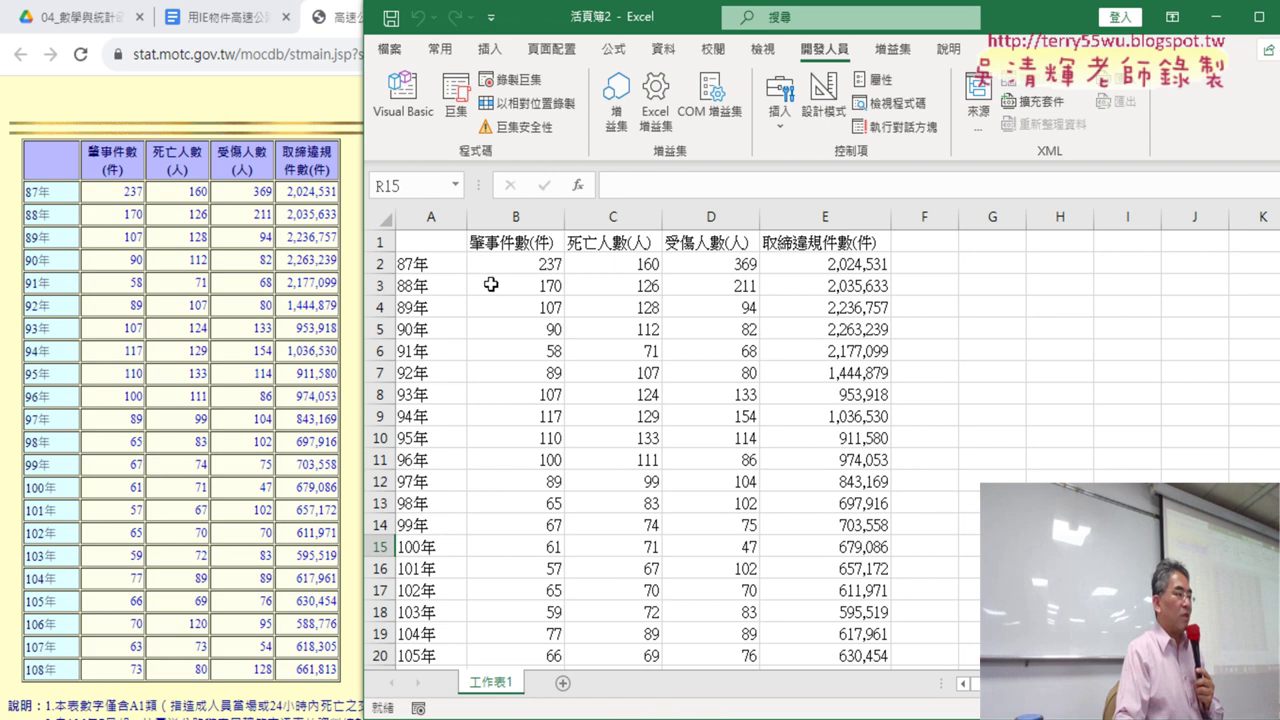
pyautogui.moveTo(417, 241); pyautogui.dragTo(860, 712)
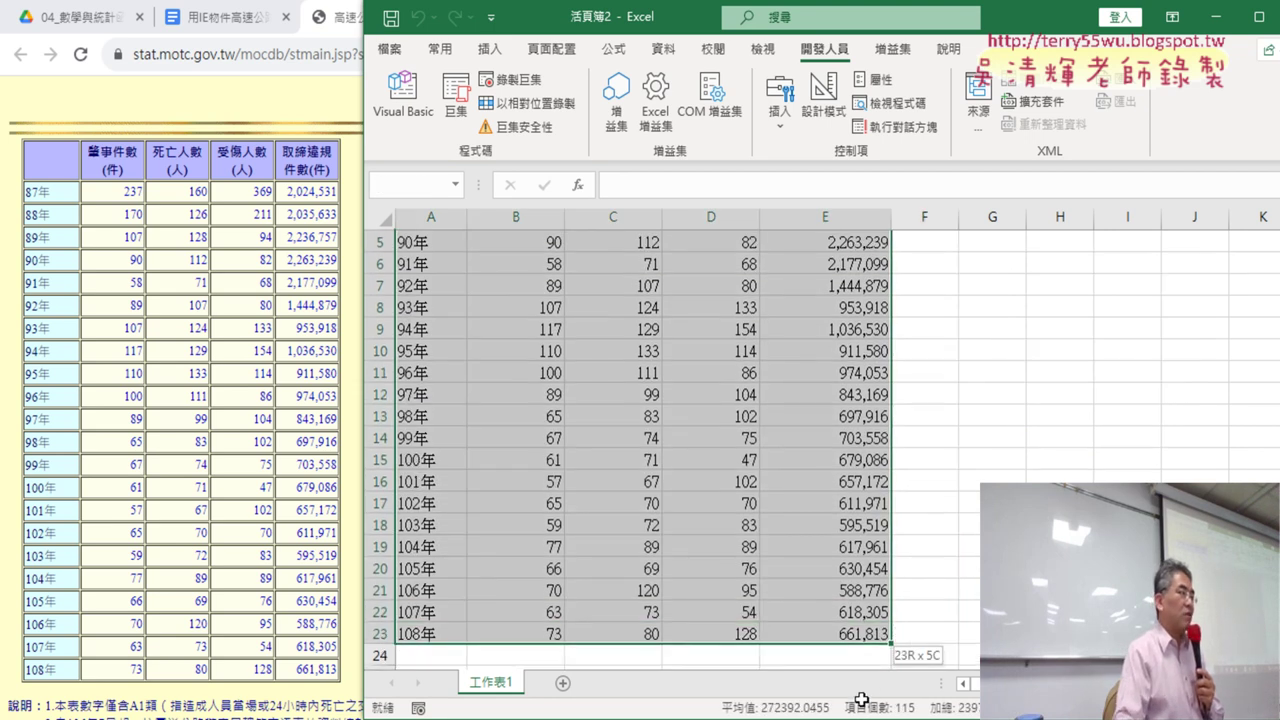
pyautogui.press('Delete')
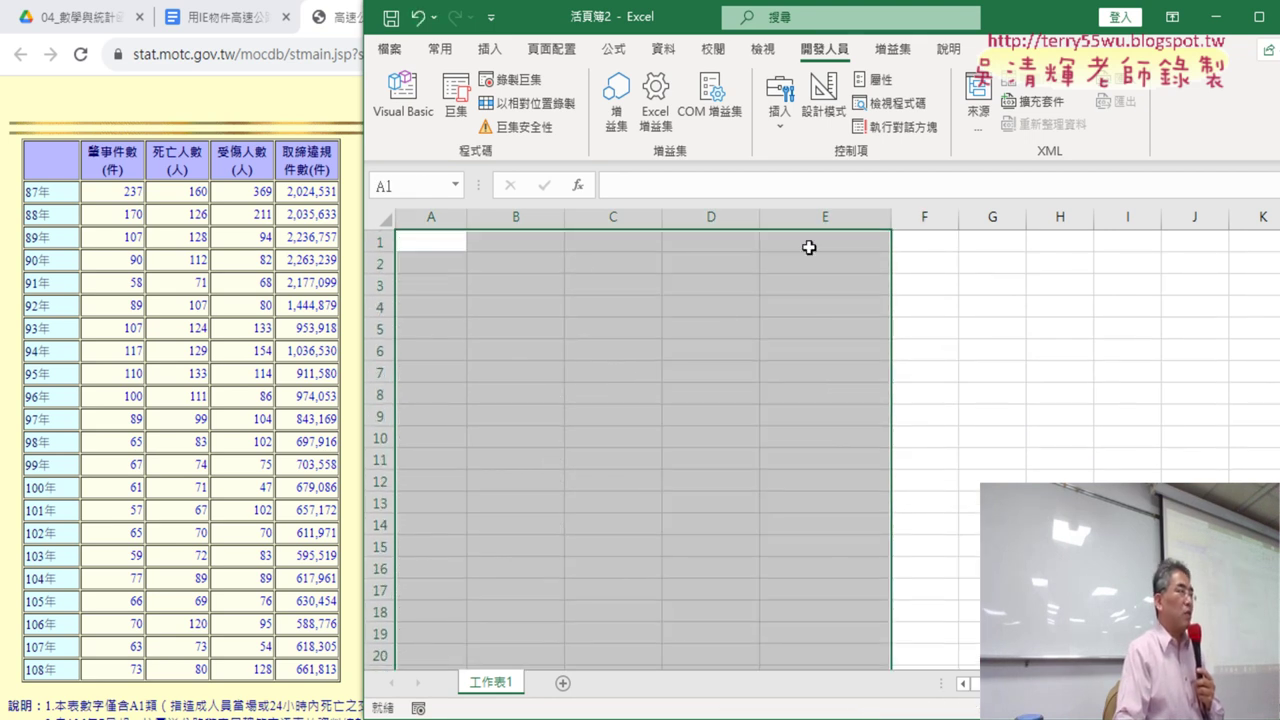
# Step: Open the VBA editor, then scroll the tutorial document to the macro code
pyautogui.click(403, 95)
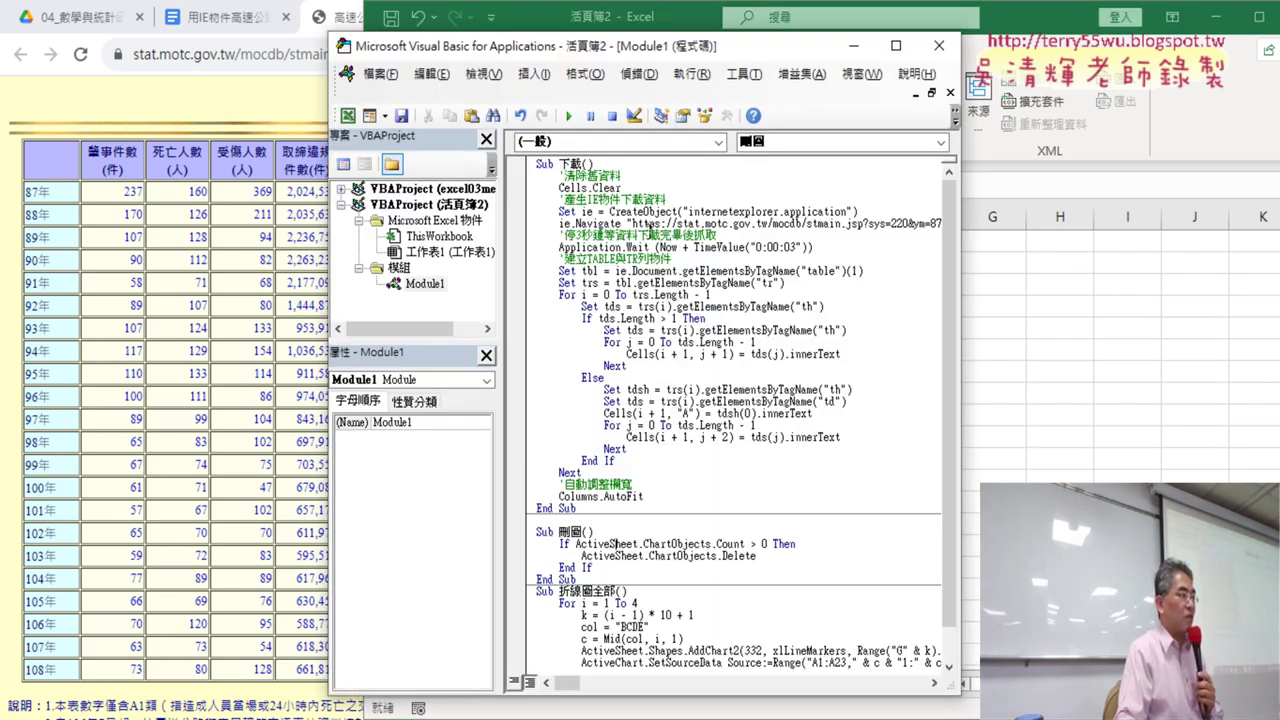
pyautogui.click(228, 18)
pyautogui.scroll(-5, 600, 377)
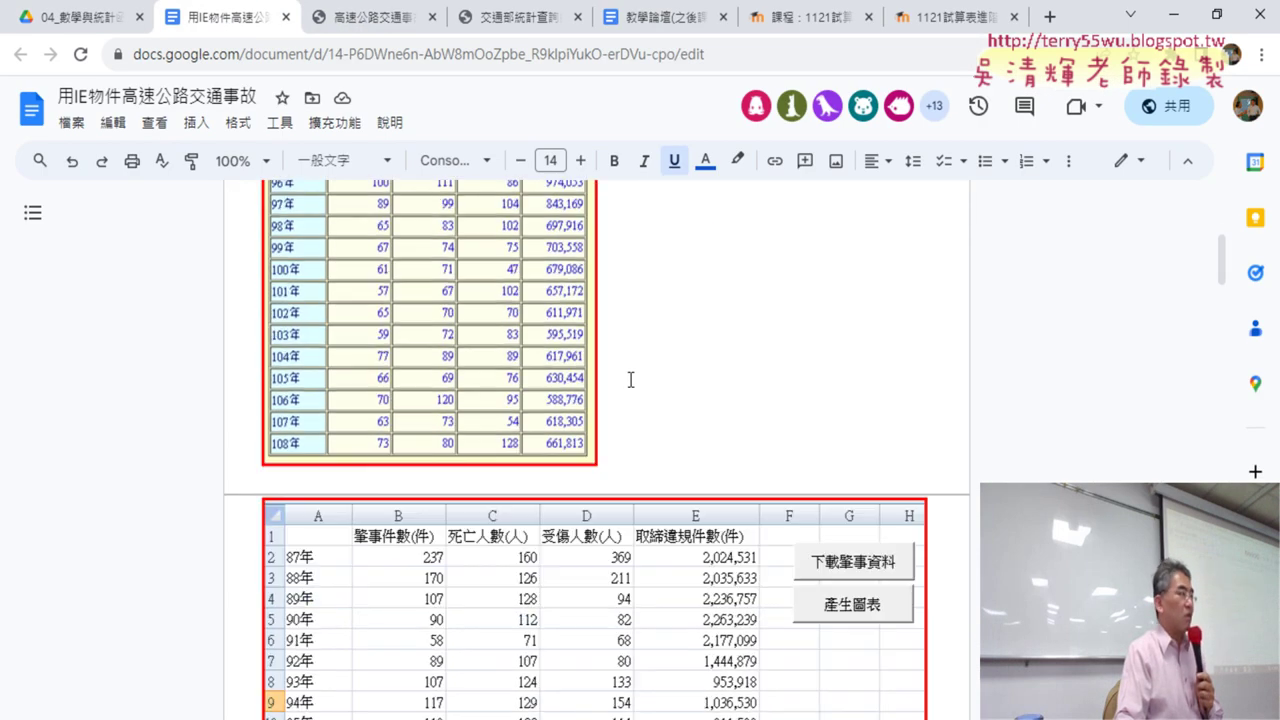
pyautogui.scroll(-5, 628, 378)
pyautogui.scroll(-3, 628, 378)
pyautogui.scroll(-2, 628, 376)
pyautogui.scroll(-2, 600, 378)
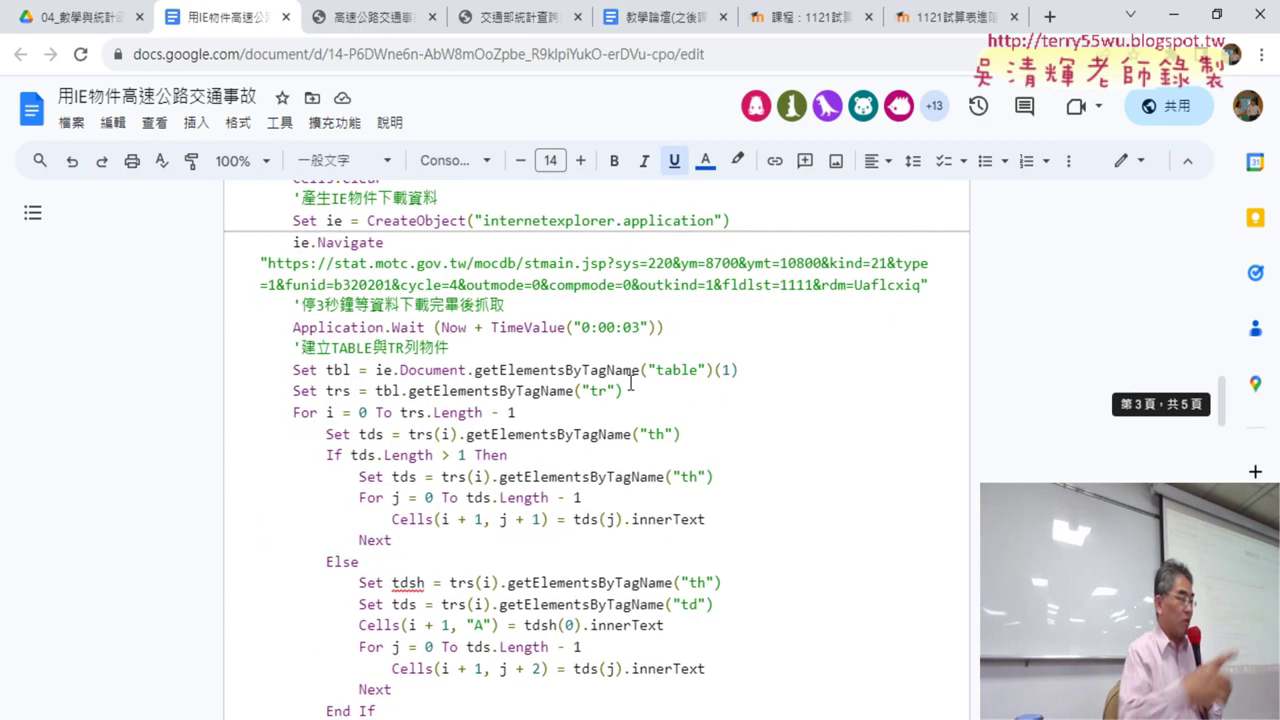
pyautogui.scroll(2, 543, 380)
pyautogui.scroll(1, 543, 380)
pyautogui.moveTo(258, 332); pyautogui.dragTo(334, 333)
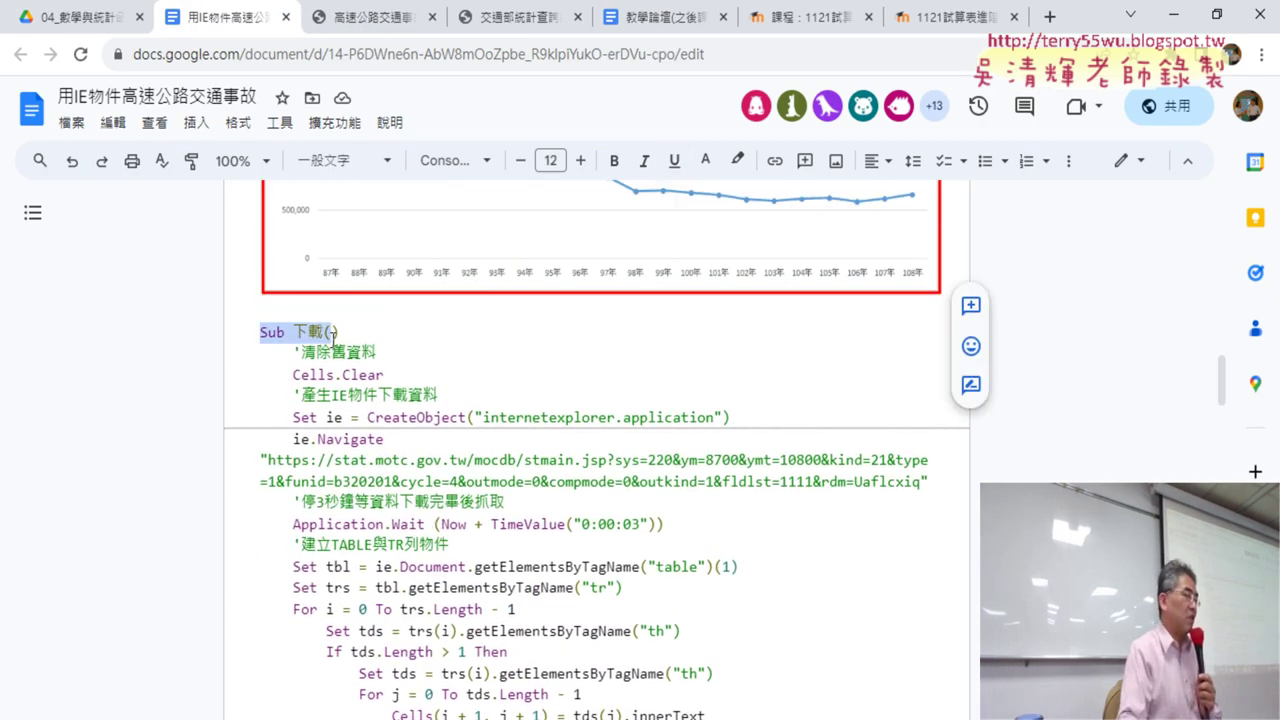
pyautogui.click(501, 387)
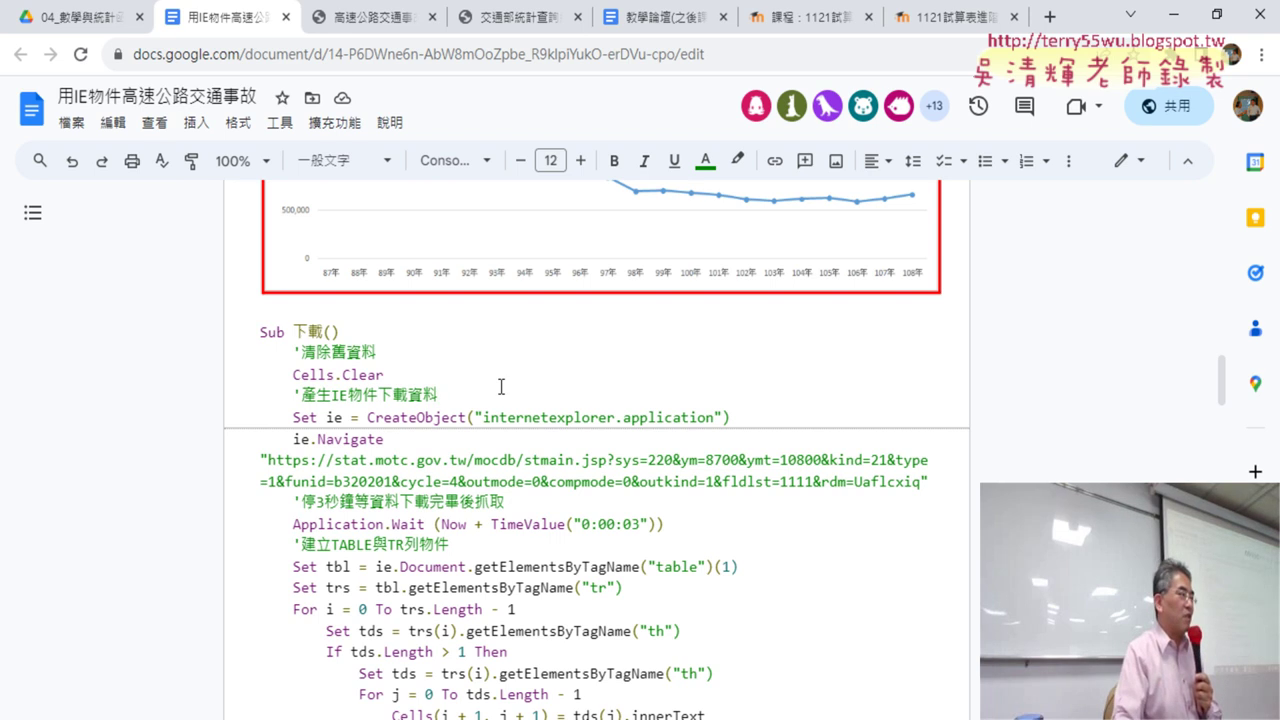
# Step: Select the Sub 下載() line in the Google Doc and return to the VBA editor
pyautogui.scroll(-1, 453, 400)
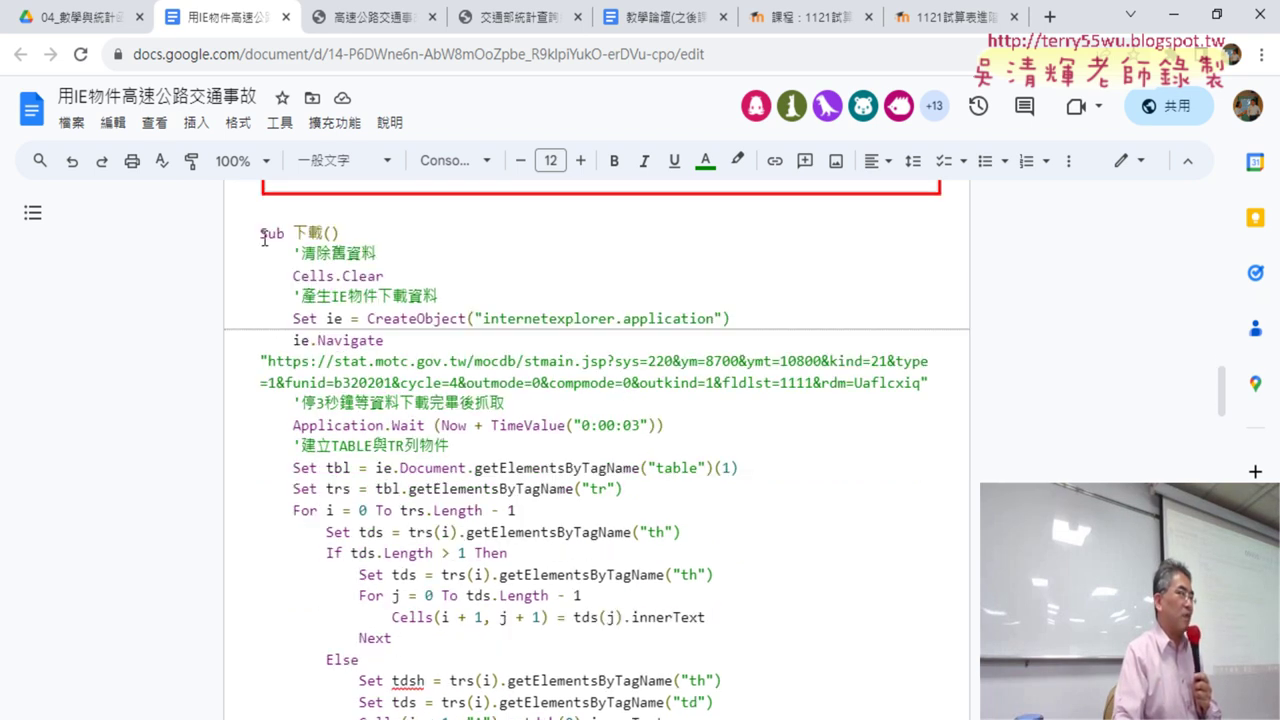
pyautogui.moveTo(261, 234); pyautogui.dragTo(341, 234)
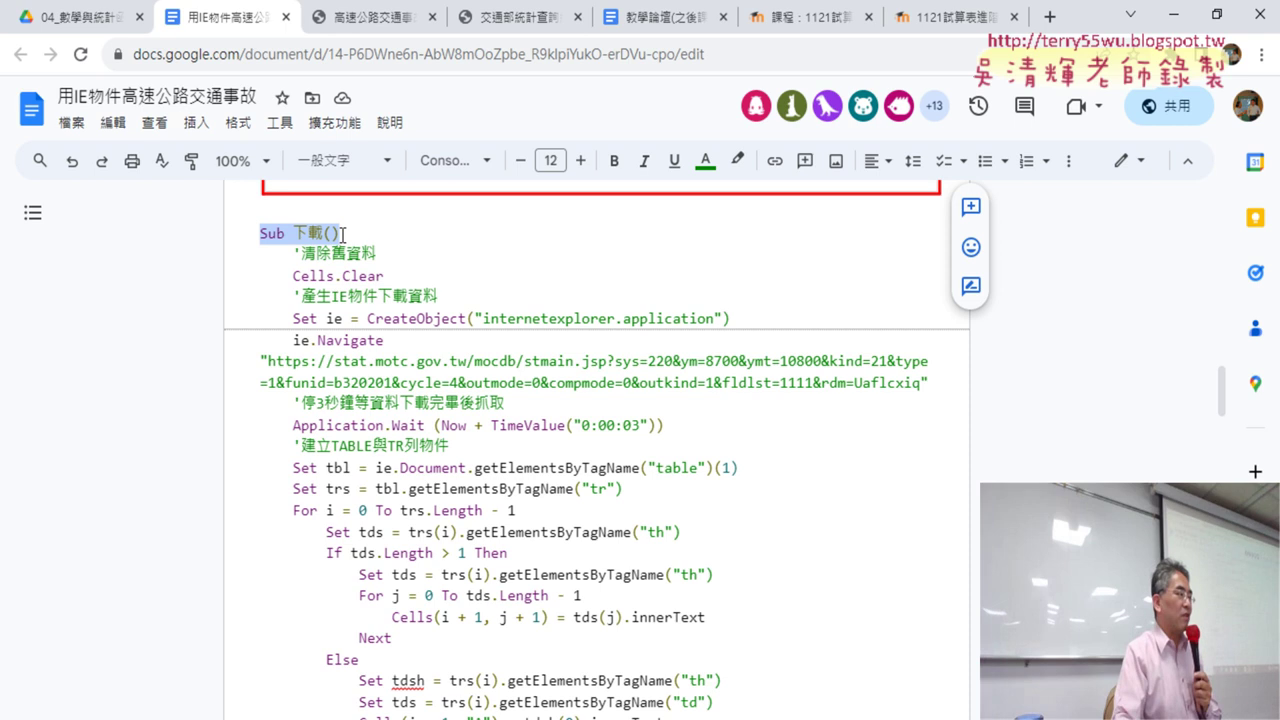
pyautogui.scroll(-1, 373, 565)
pyautogui.scroll(-2, 373, 565)
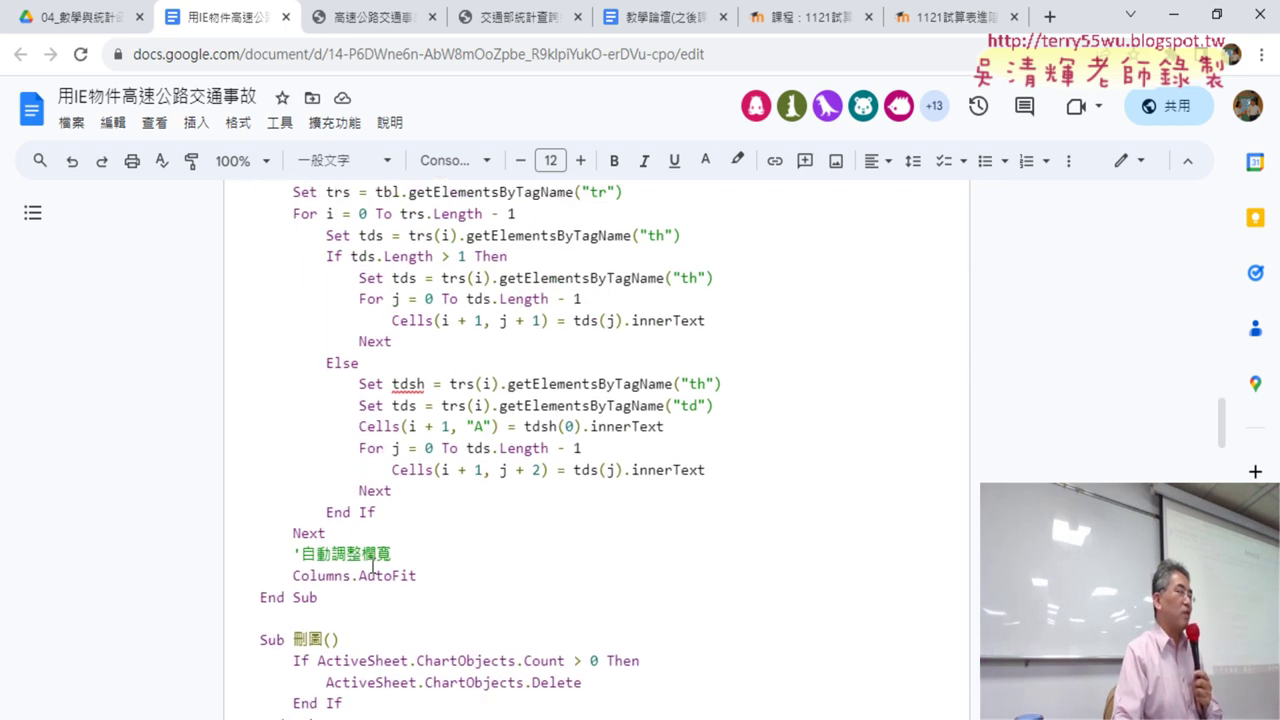
pyautogui.scroll(2, 340, 540)
pyautogui.scroll(1, 400, 580)
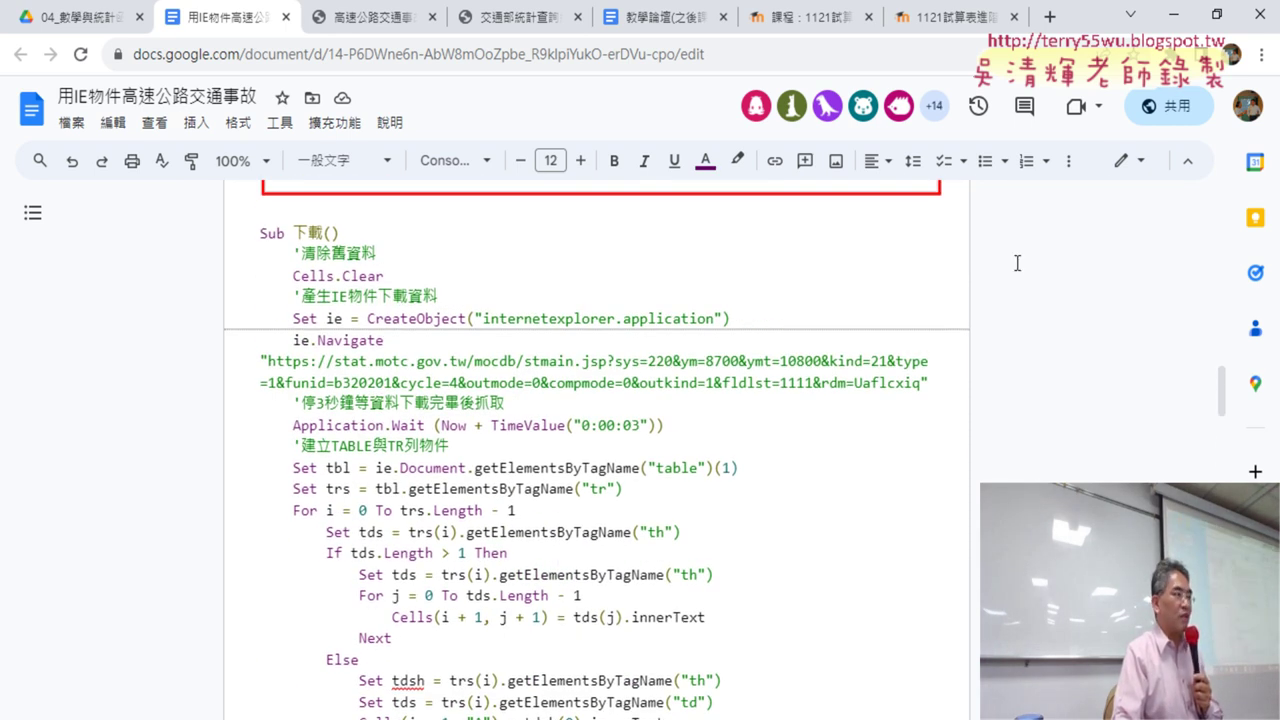
pyautogui.click(1173, 15)
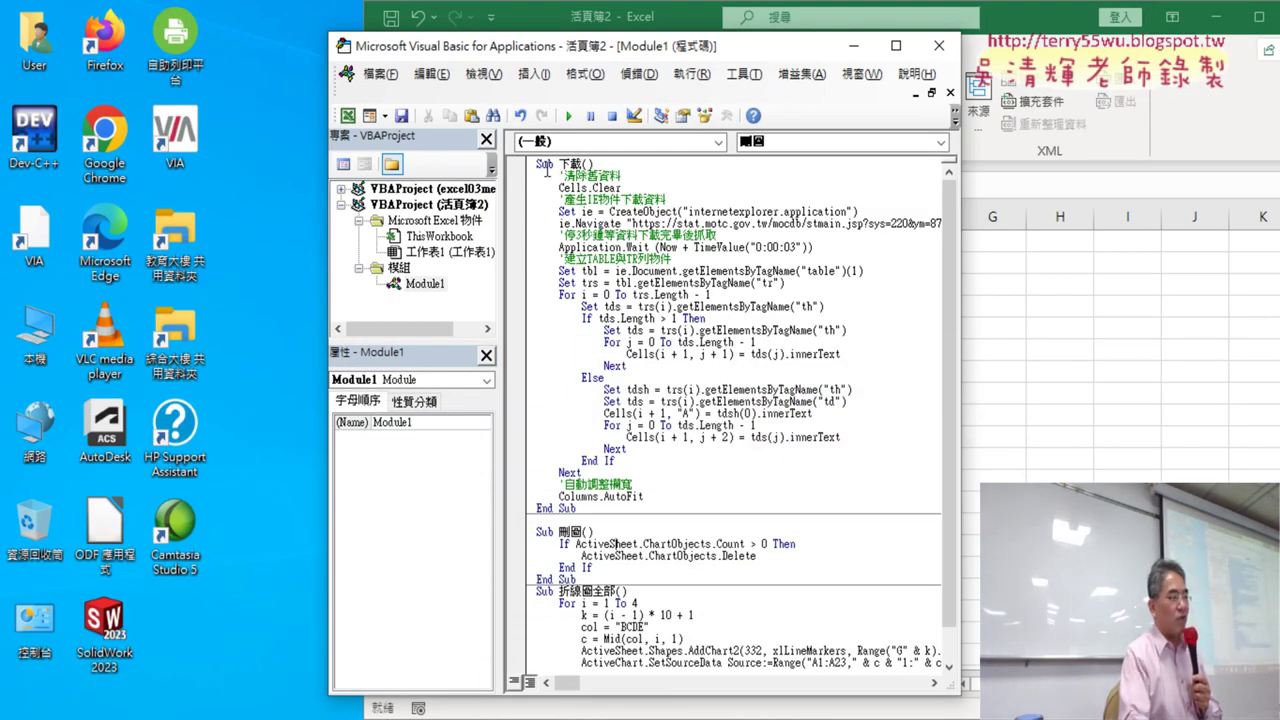
# Step: Delete Module1's old code and select the Google Doc code from Sub 下載() to the final End Sub
pyautogui.hotkey('ctrl', 'a')
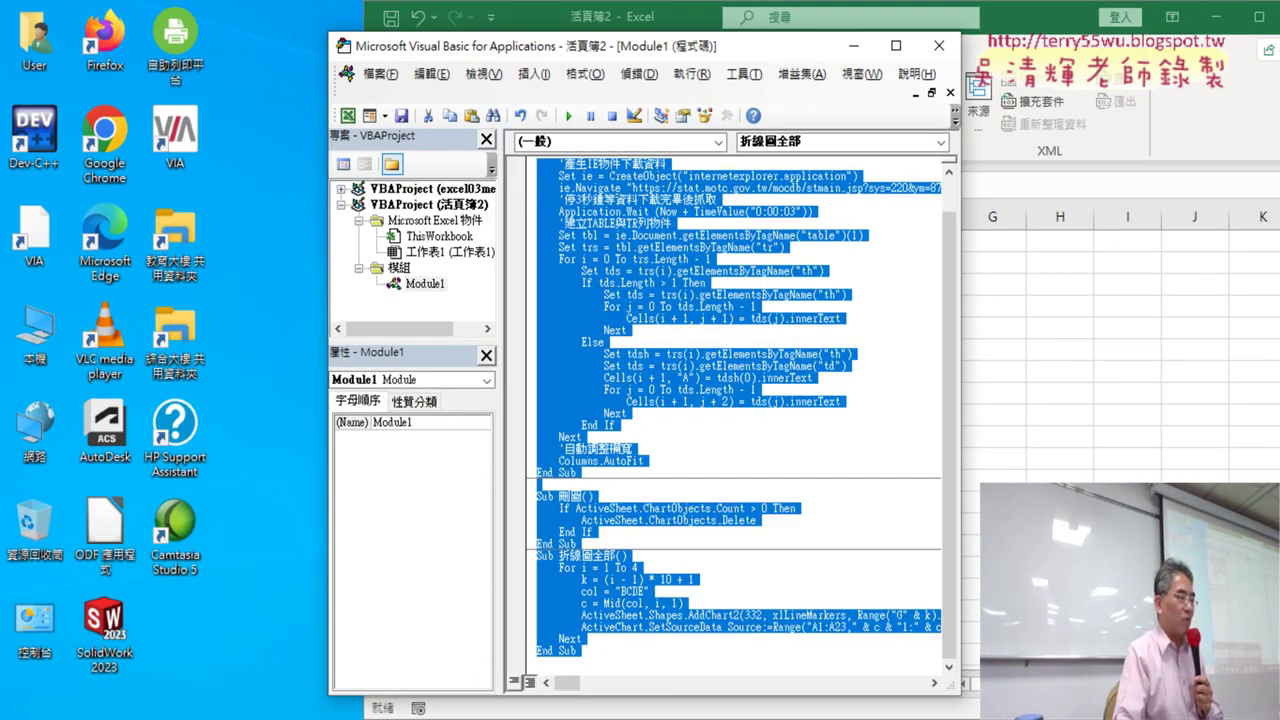
pyautogui.press('Delete')
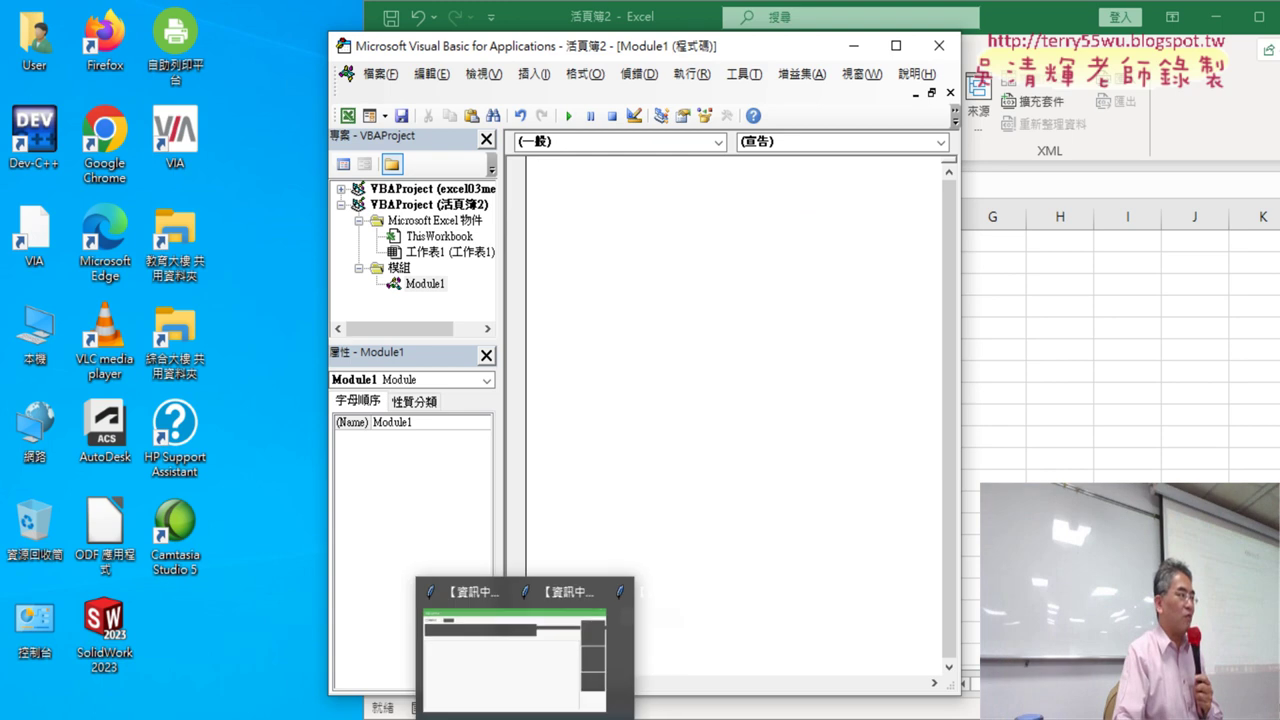
pyautogui.click(668, 680)
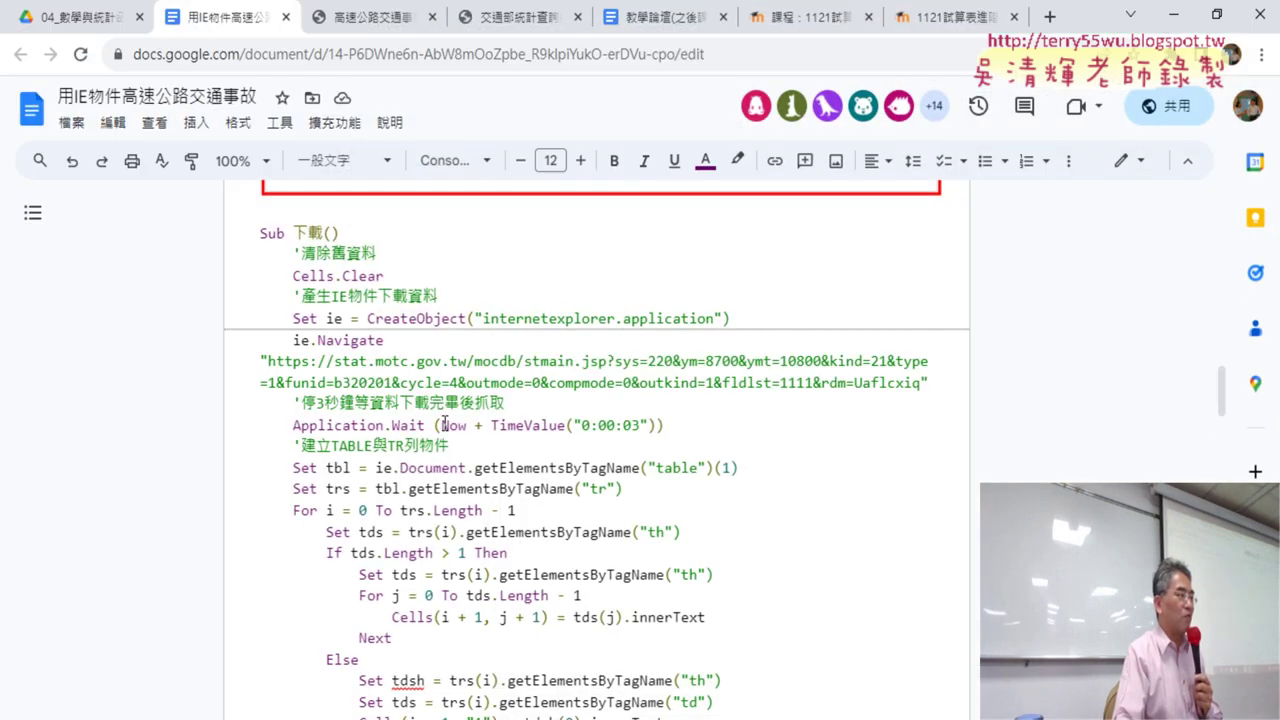
pyautogui.click(257, 233)
pyautogui.scroll(-6, 378, 565)
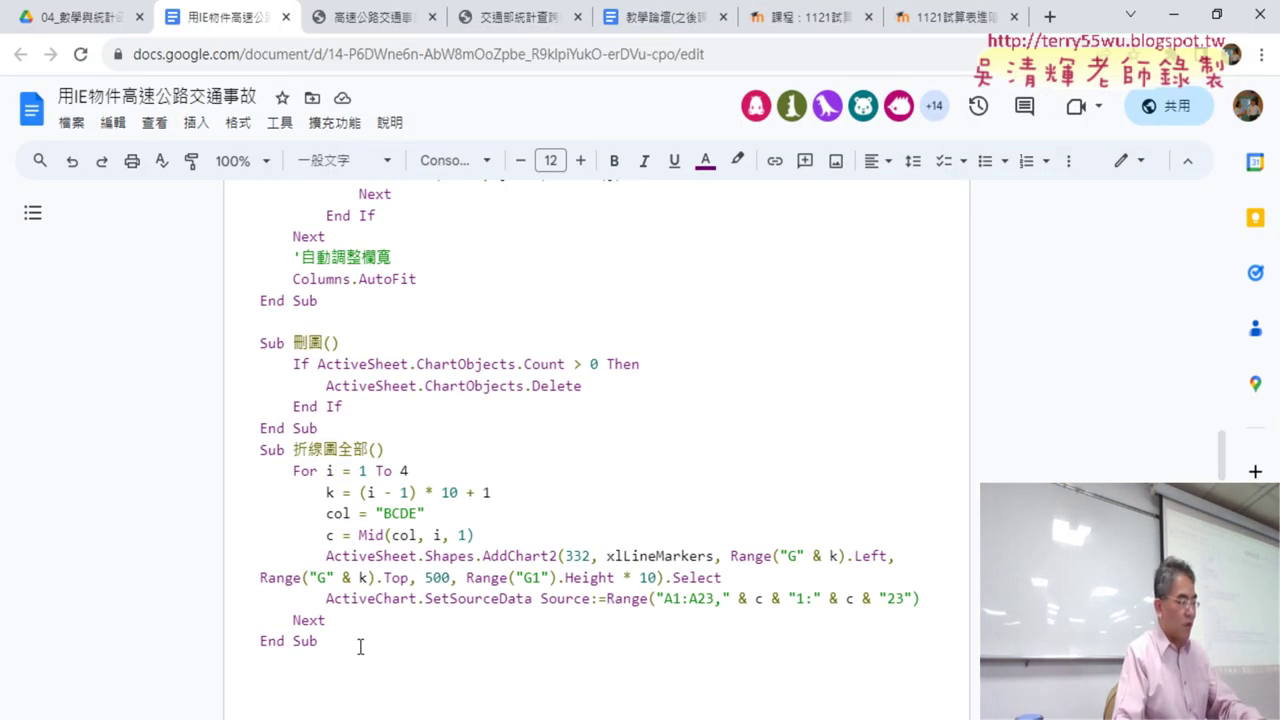
pyautogui.keyDown('shift'); pyautogui.click(360, 644); pyautogui.keyUp('shift')
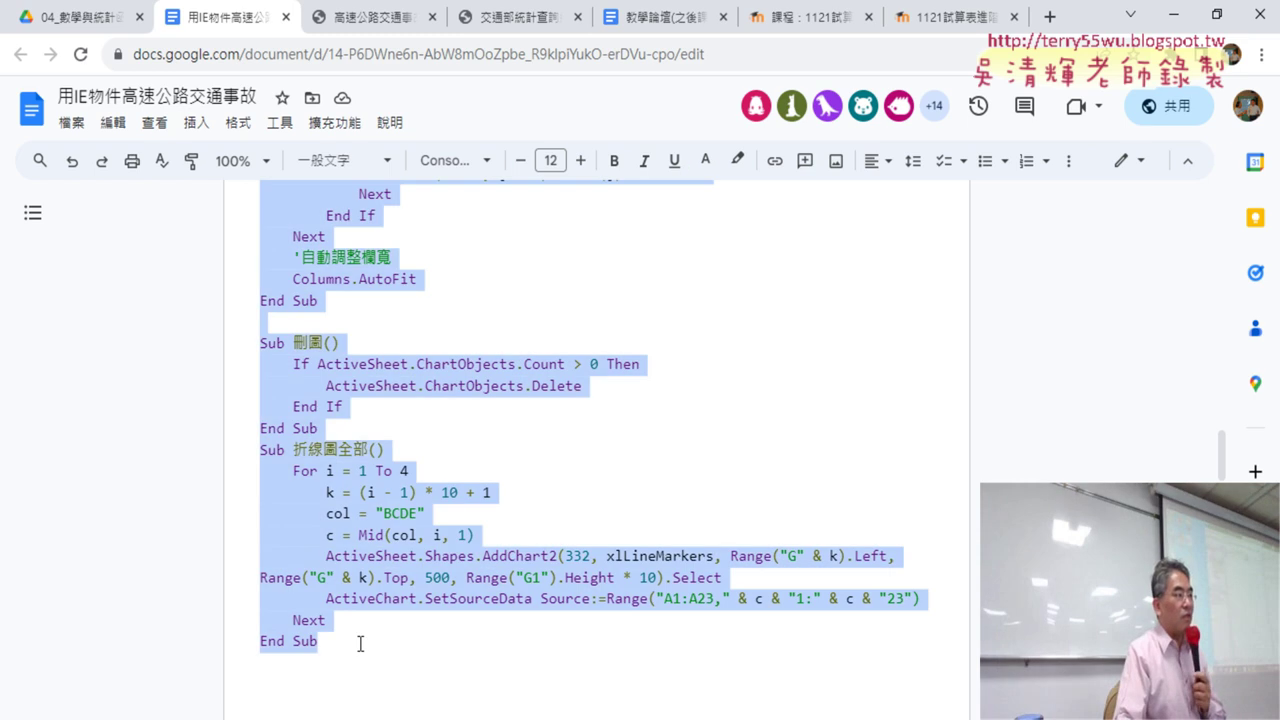
# Step: Paste the copied macros into Module1 and widen the editor window
pyautogui.click(1174, 22)
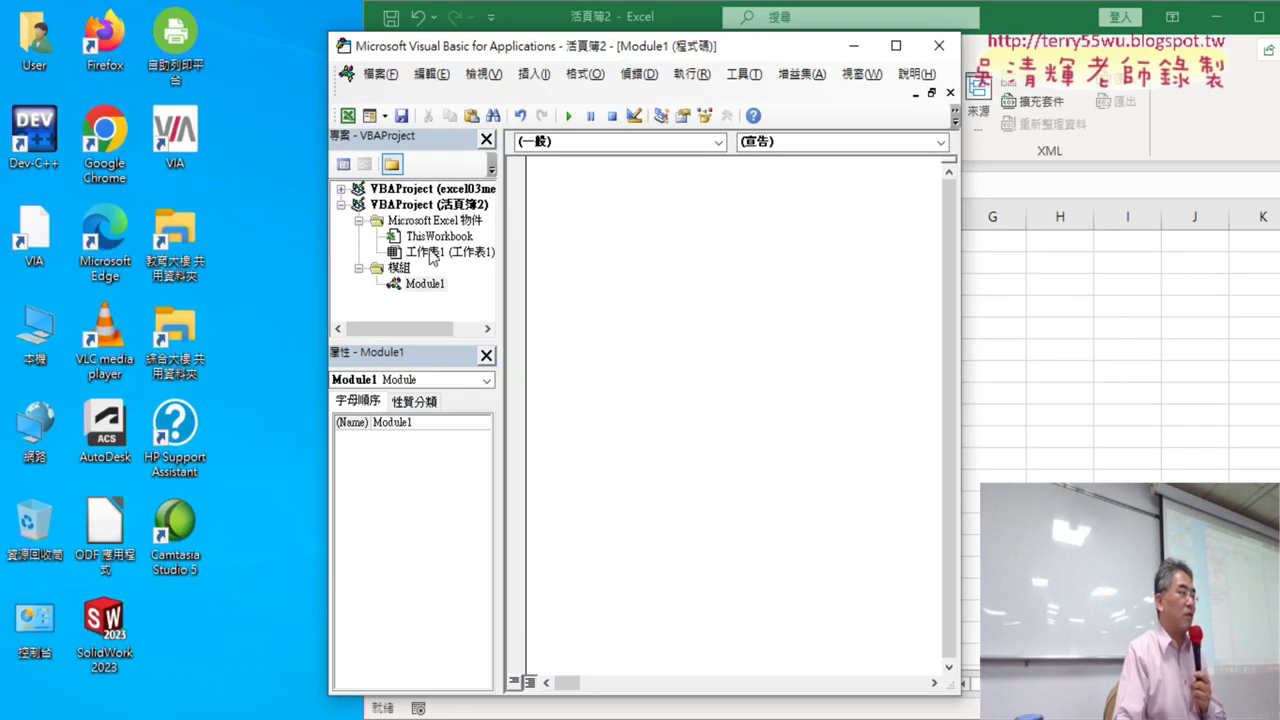
pyautogui.click(425, 284)
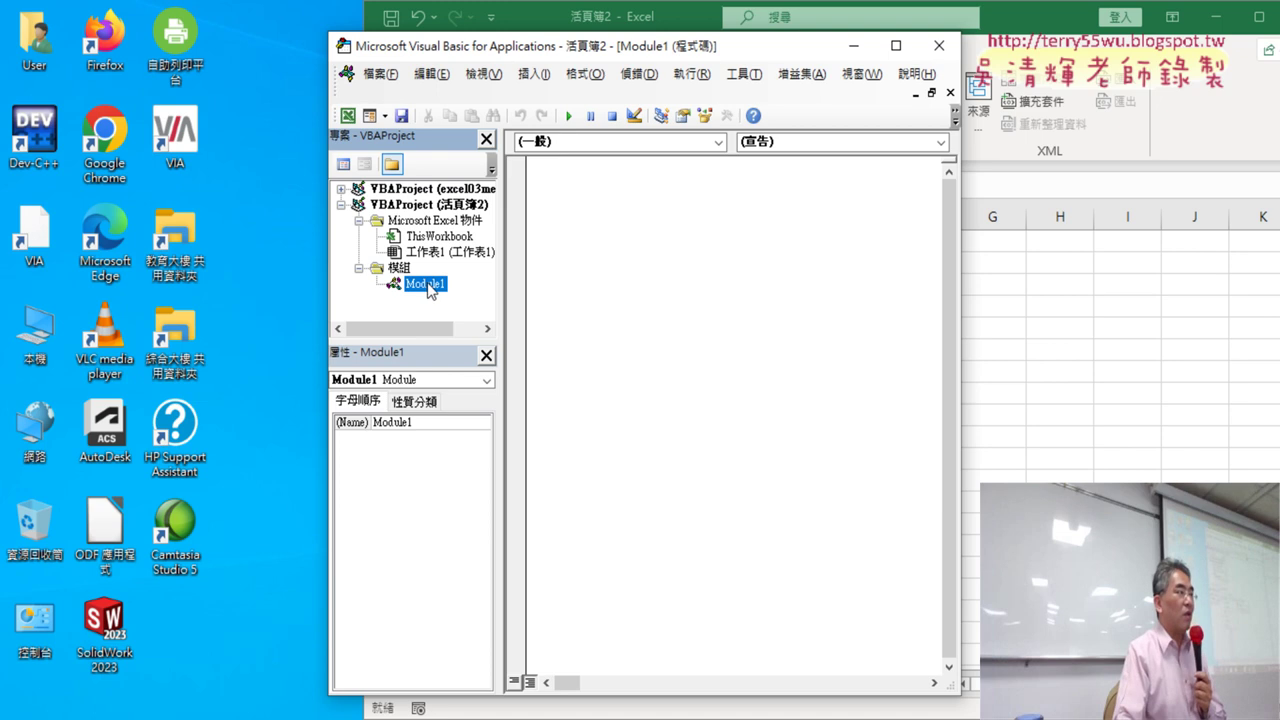
pyautogui.rightClick(425, 284)
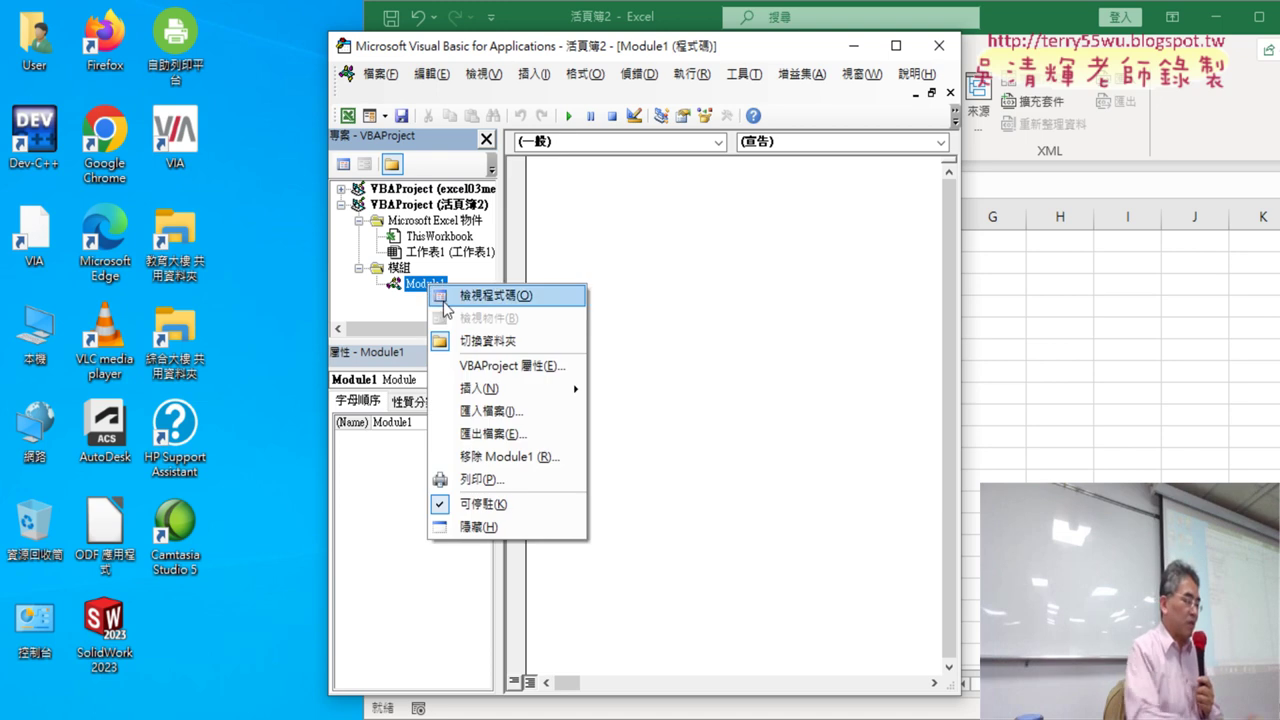
pyautogui.click(603, 228)
pyautogui.hotkey('ctrl', 'v')
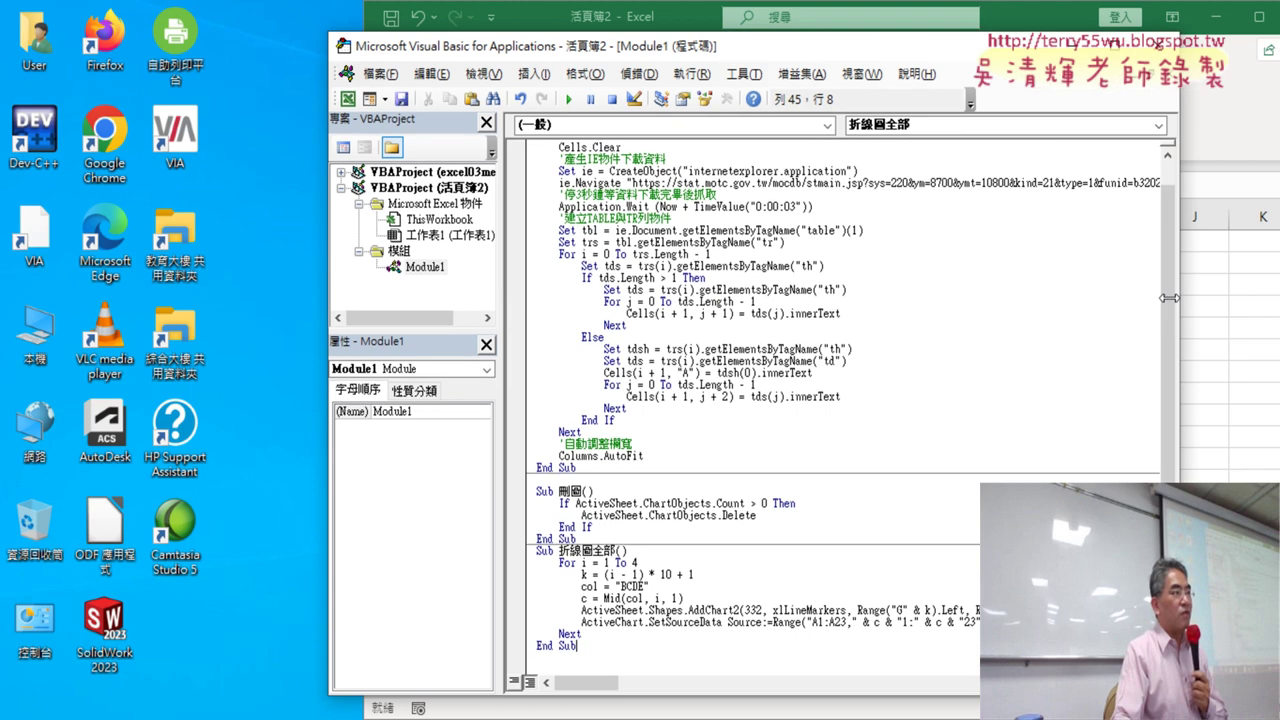
pyautogui.moveTo(960, 240); pyautogui.dragTo(1194, 240)
pyautogui.scroll(1, 847, 293)
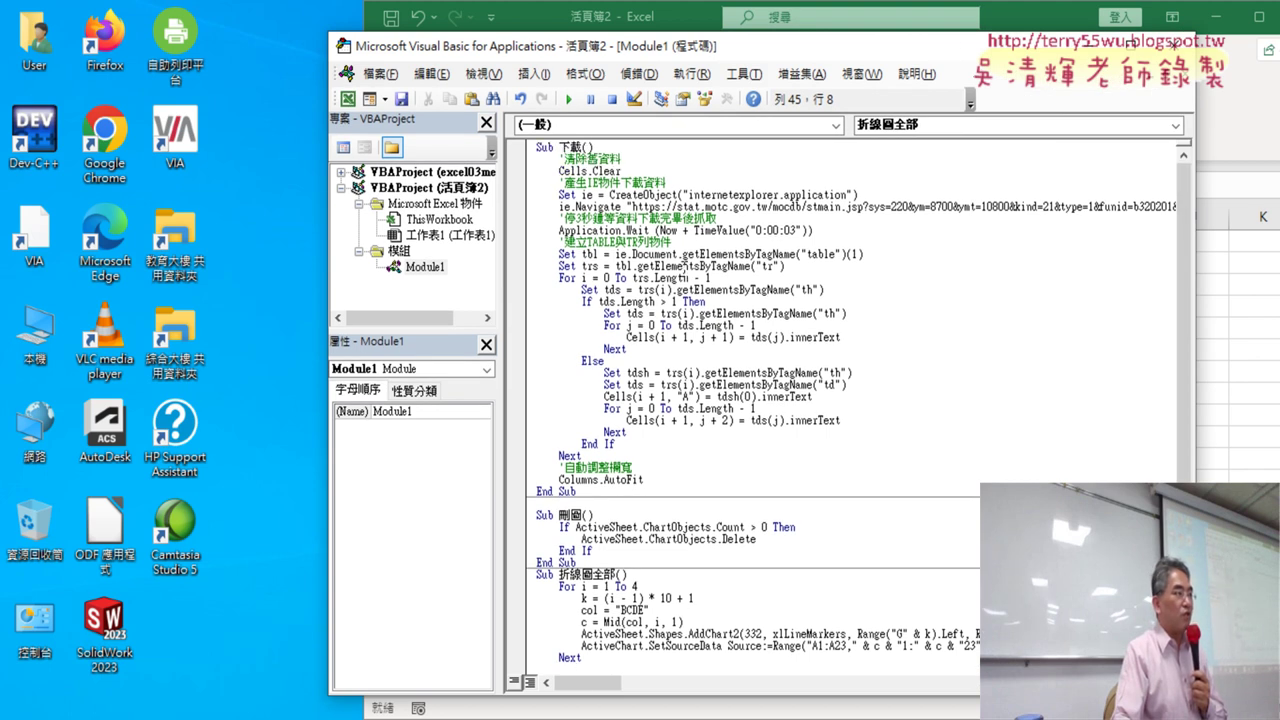
# Step: Set the VBA editor's code font size to 12 under Options > Editor Format
pyautogui.click(743, 73)
pyautogui.click(770, 168)
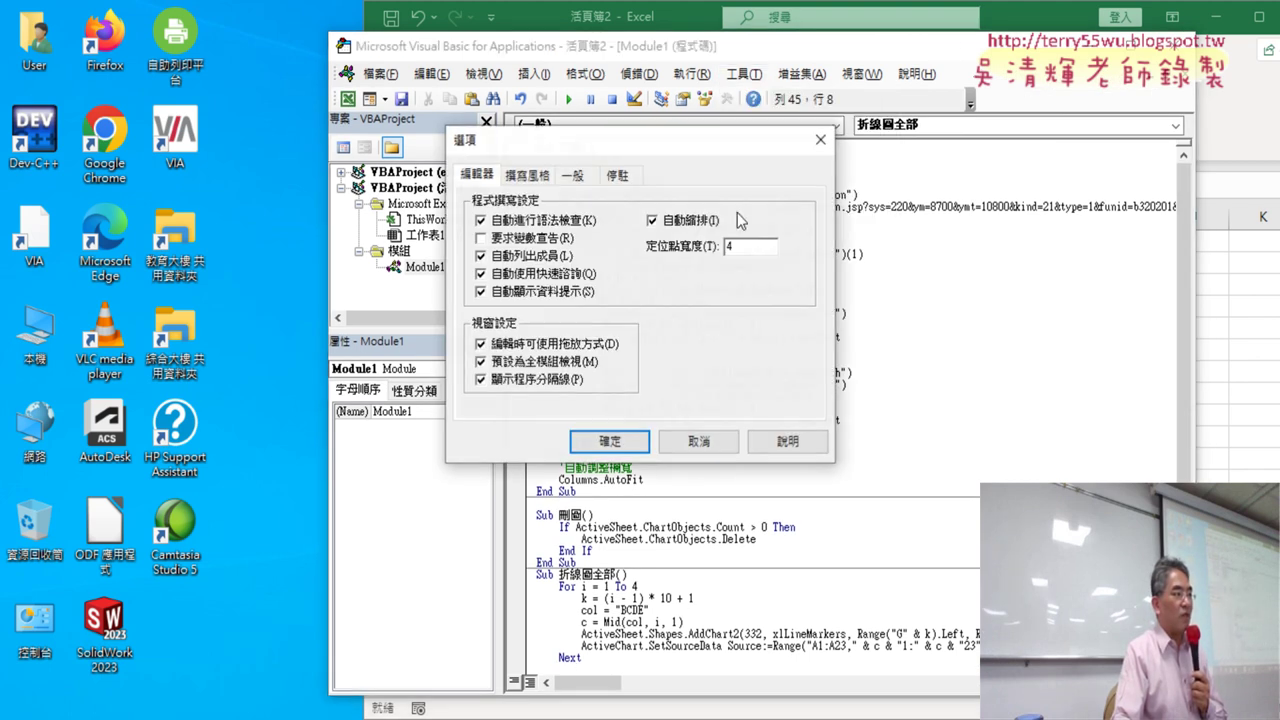
pyautogui.click(545, 175)
pyautogui.click(728, 263)
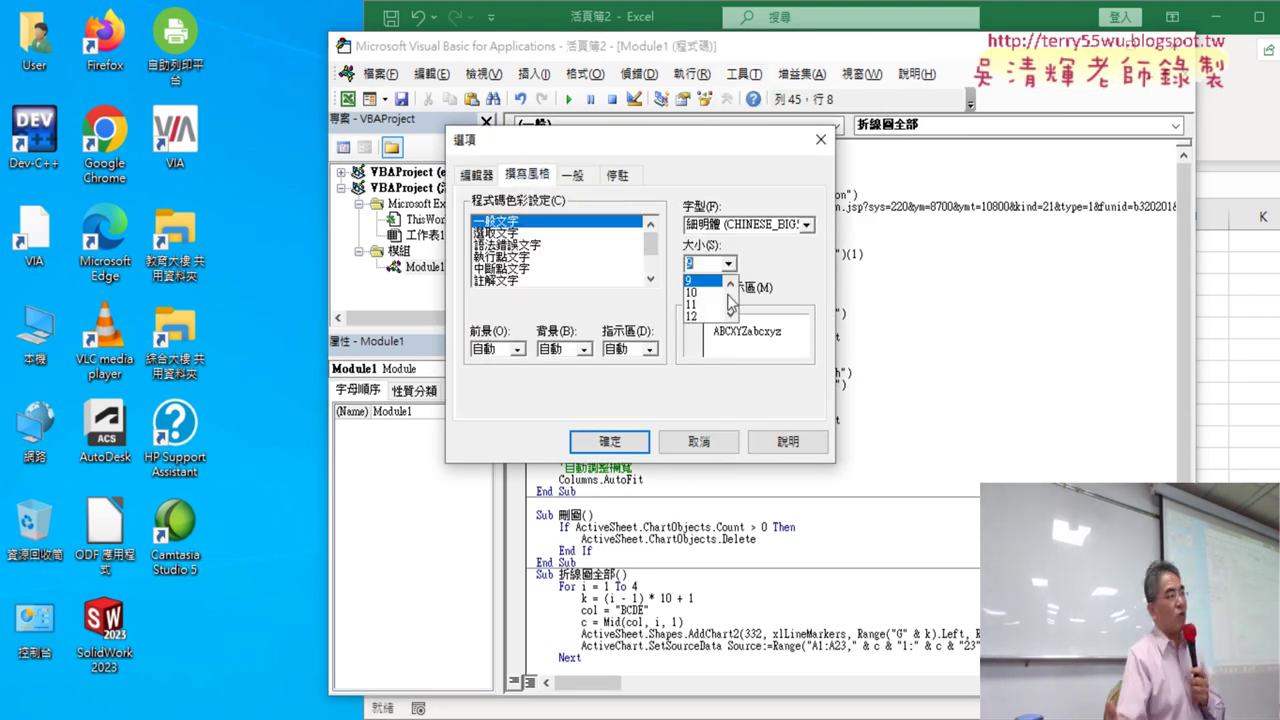
pyautogui.click(712, 318)
pyautogui.click(609, 441)
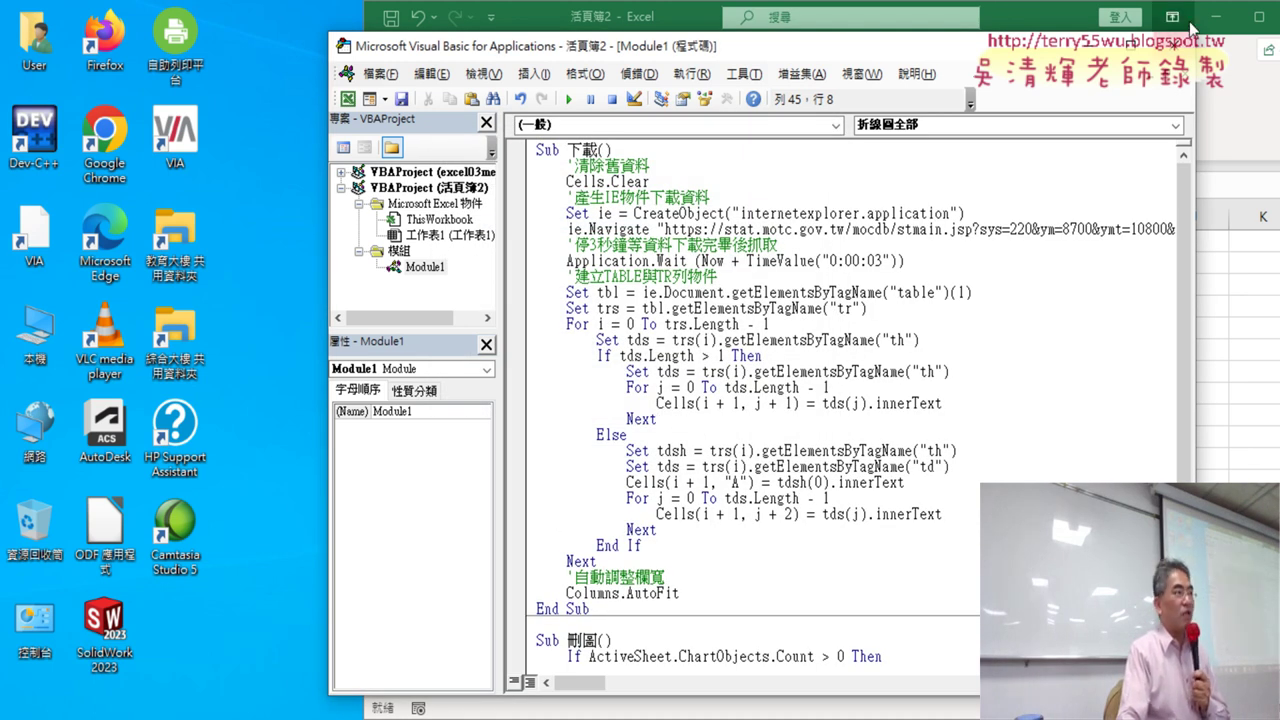
pyautogui.moveTo(1054, 20); pyautogui.dragTo(1020, 33)
# Step: Maximize Excel, open the 下載 macro in the VBA editor and start stepping it with F8
pyautogui.doubleClick(1020, 33)
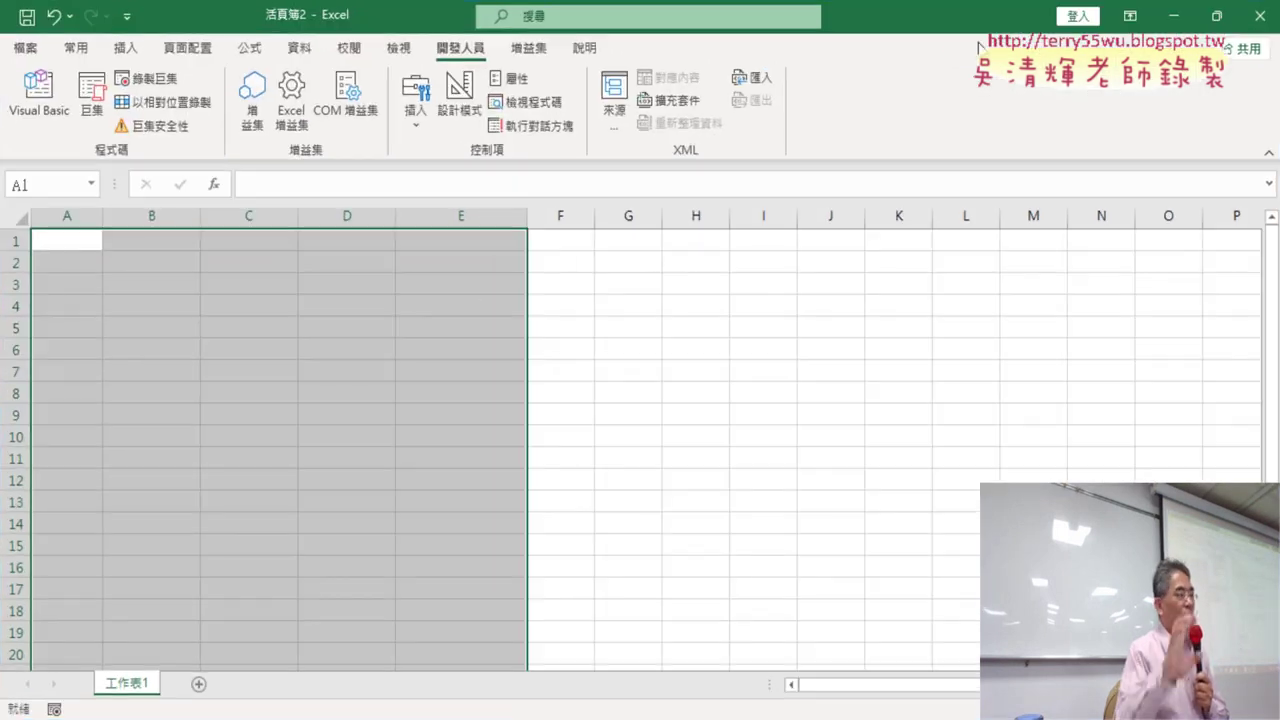
pyautogui.click(38, 100)
pyautogui.click(721, 309)
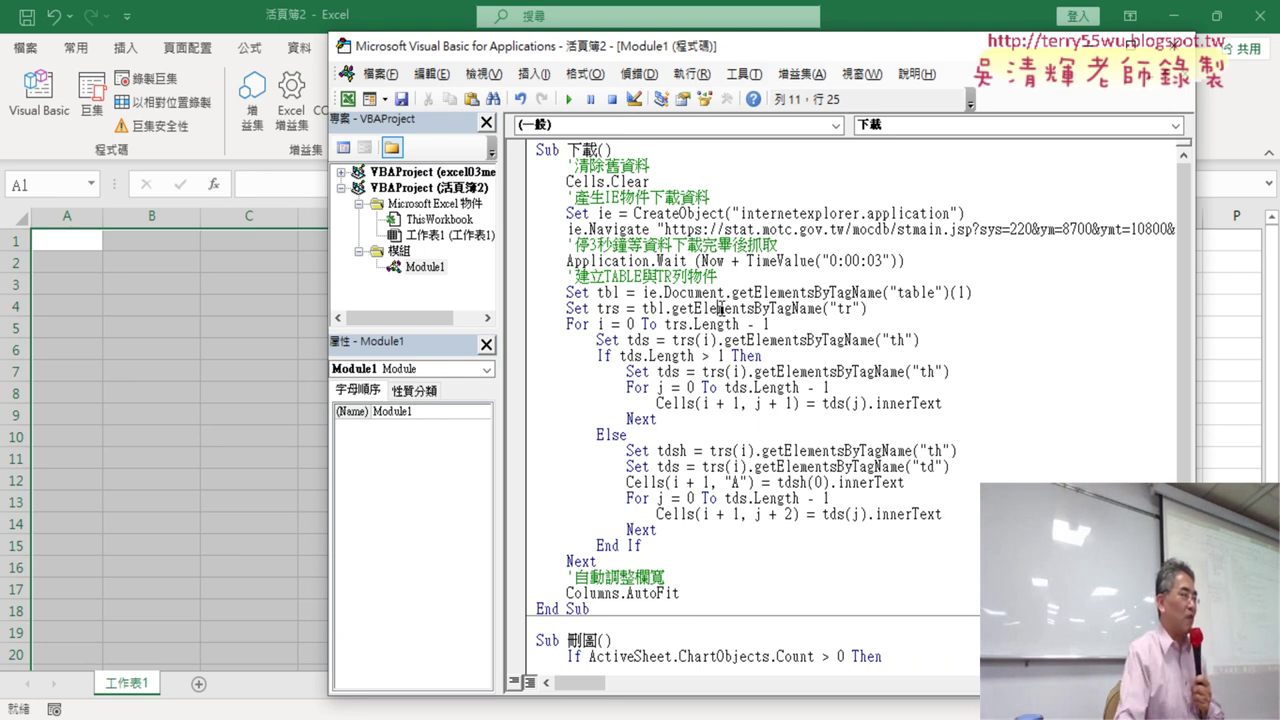
pyautogui.click(872, 403)
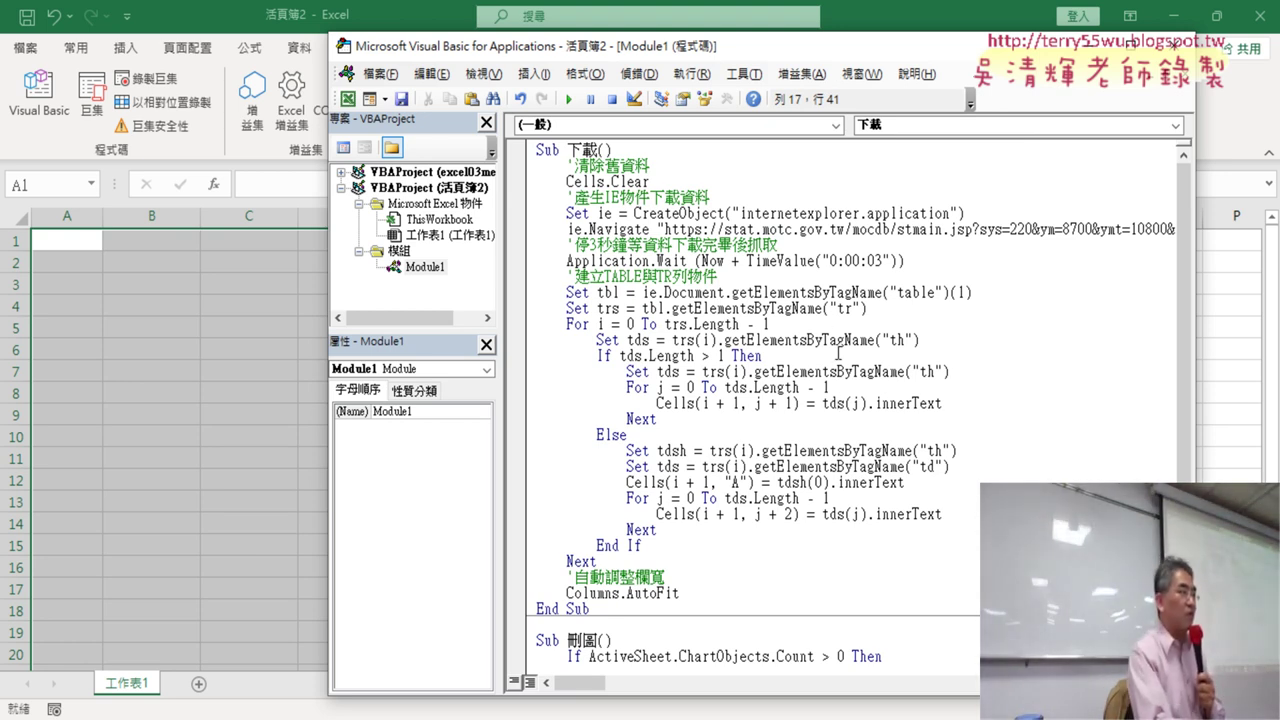
pyautogui.press('F8')
pyautogui.press('F8')
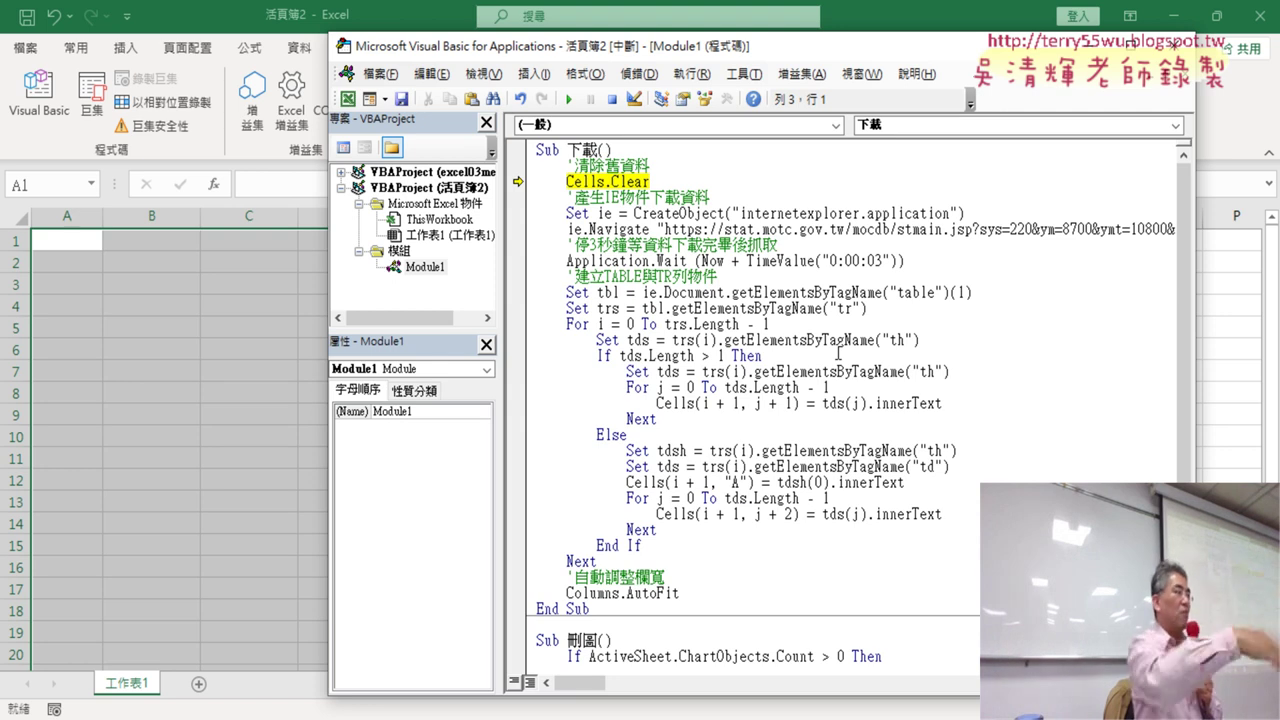
# Step: Step past Cells.Clear and annotate CreateObject("internetexplorer.application") and the variable ie
pyautogui.press('F8')
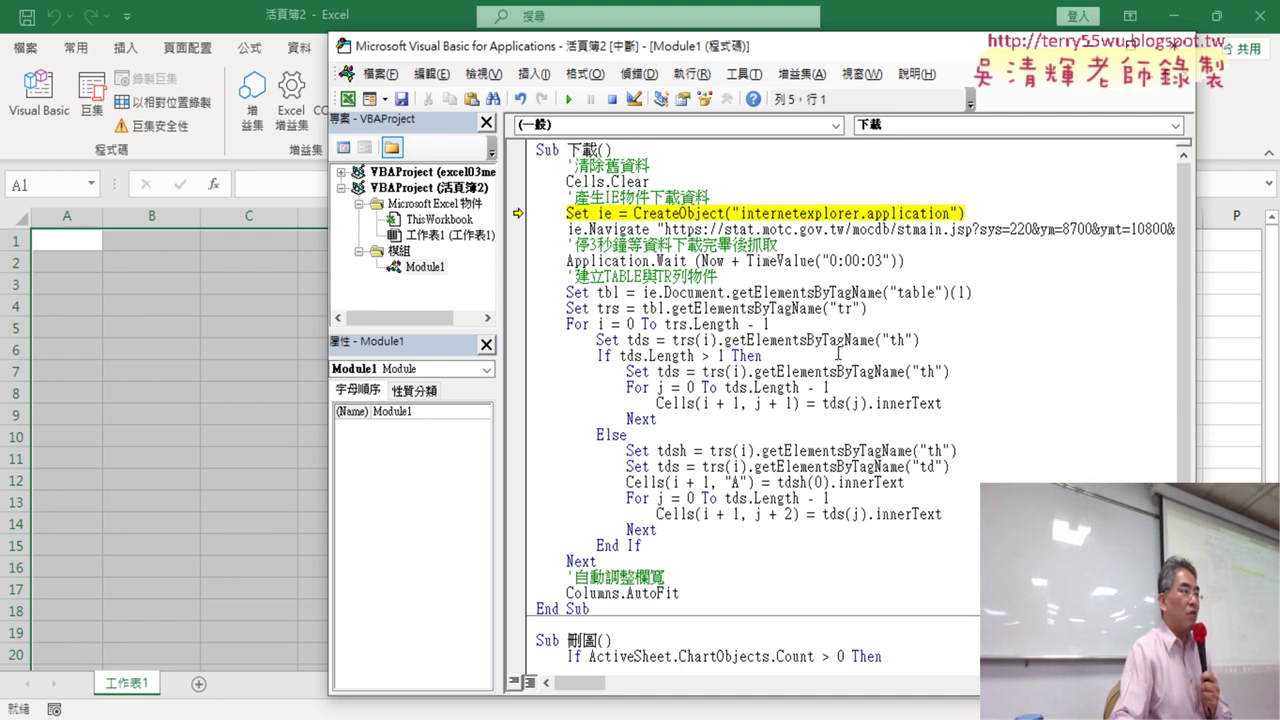
pyautogui.click(788, 214)
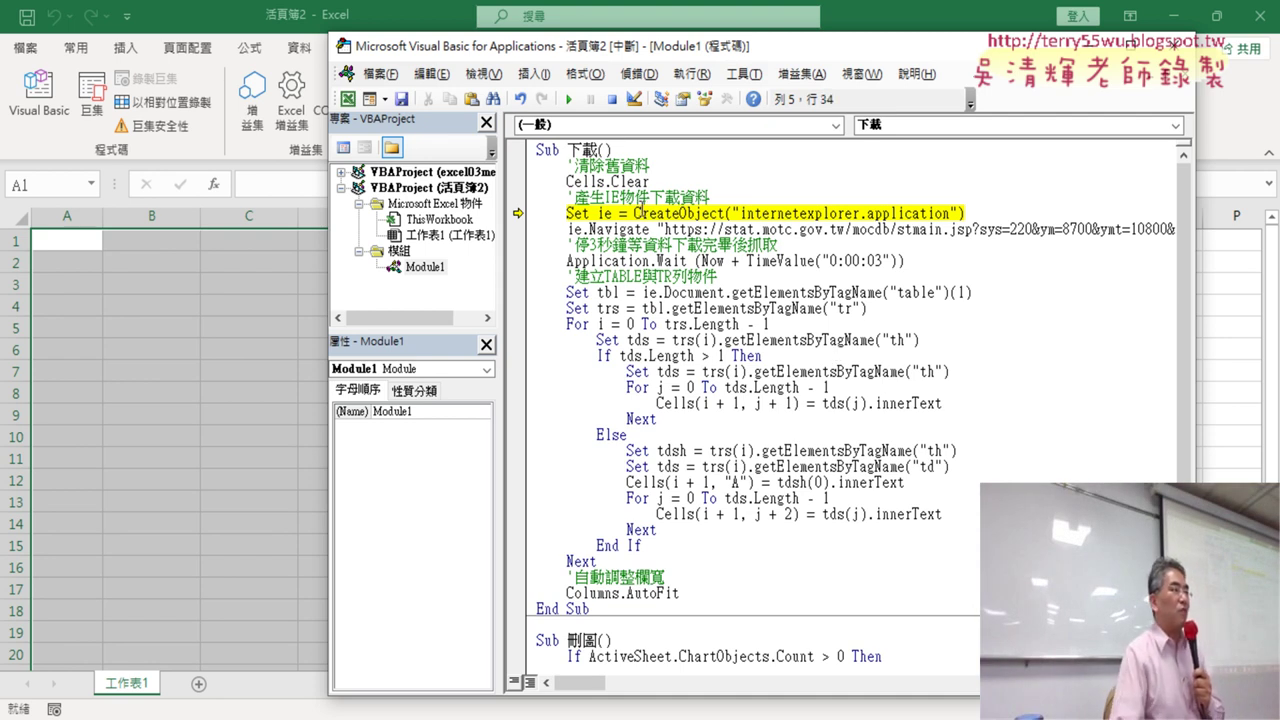
pyautogui.moveTo(634, 213); pyautogui.dragTo(718, 213)
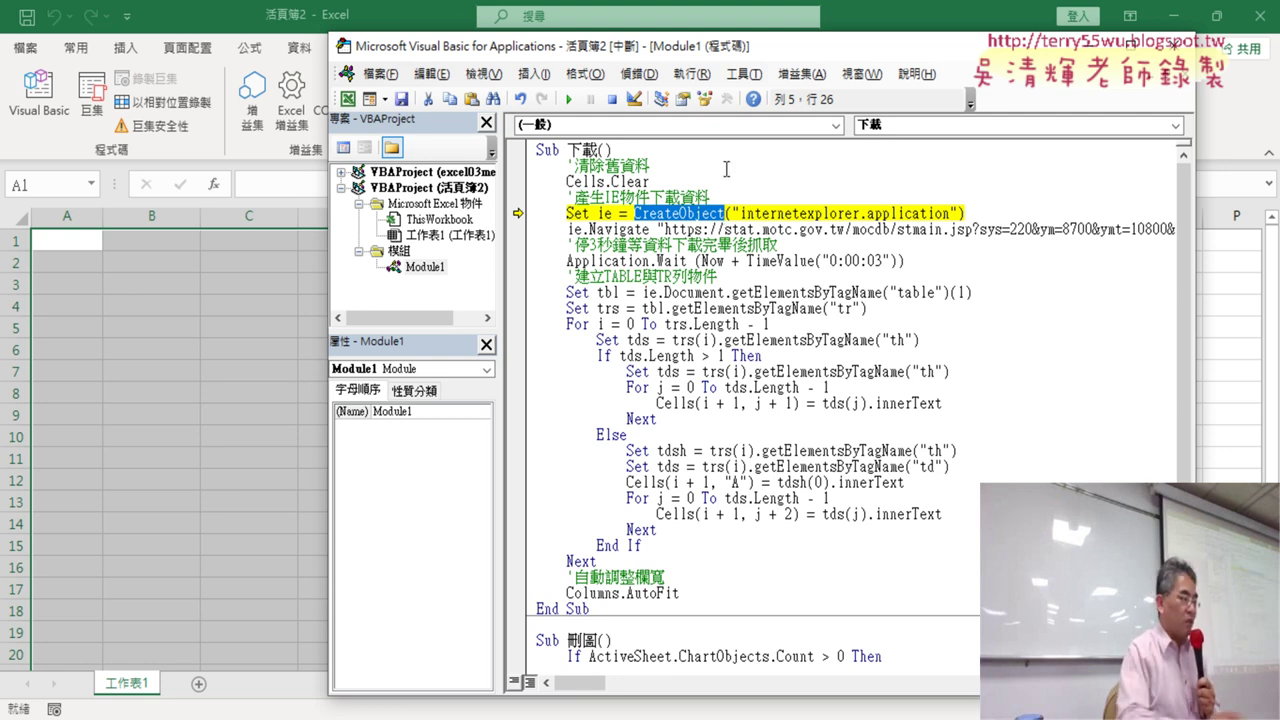
pyautogui.moveTo(742, 213)
pyautogui.mouseDown()
pyautogui.moveTo(960, 229)
pyautogui.moveTo(955, 213)
pyautogui.mouseUp()
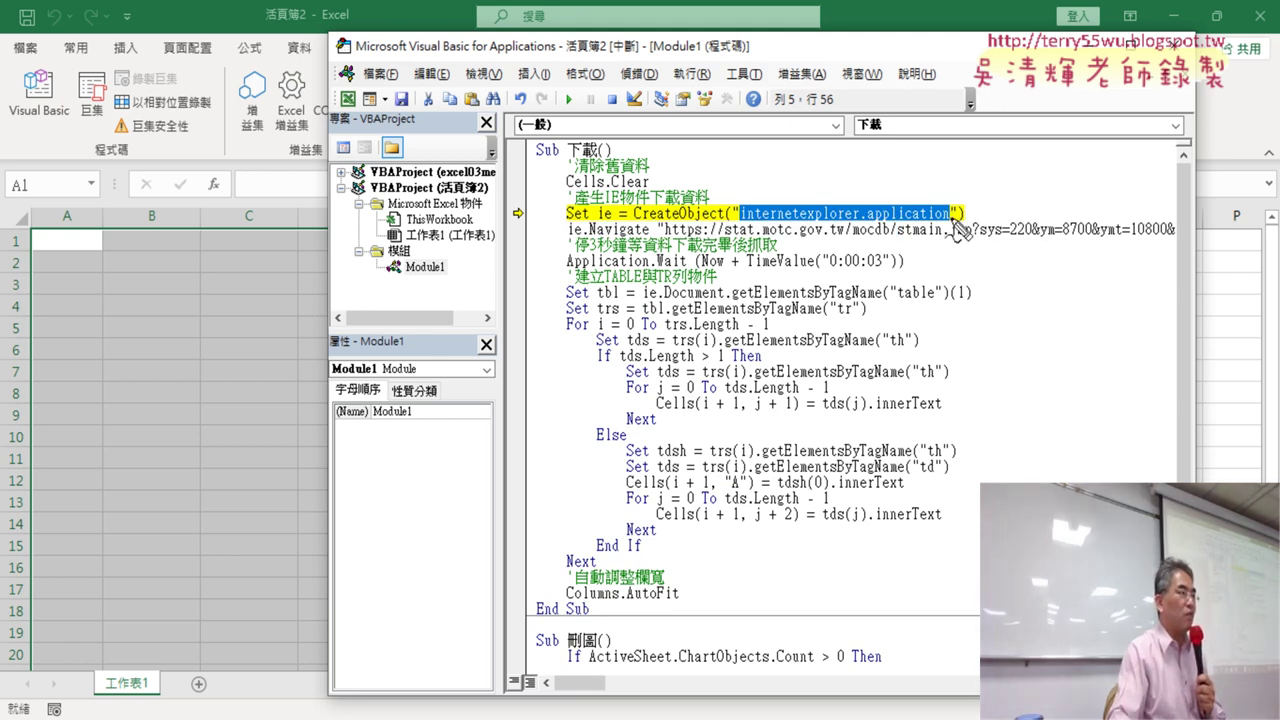
pyautogui.moveTo(740, 217); pyautogui.dragTo(948, 222)
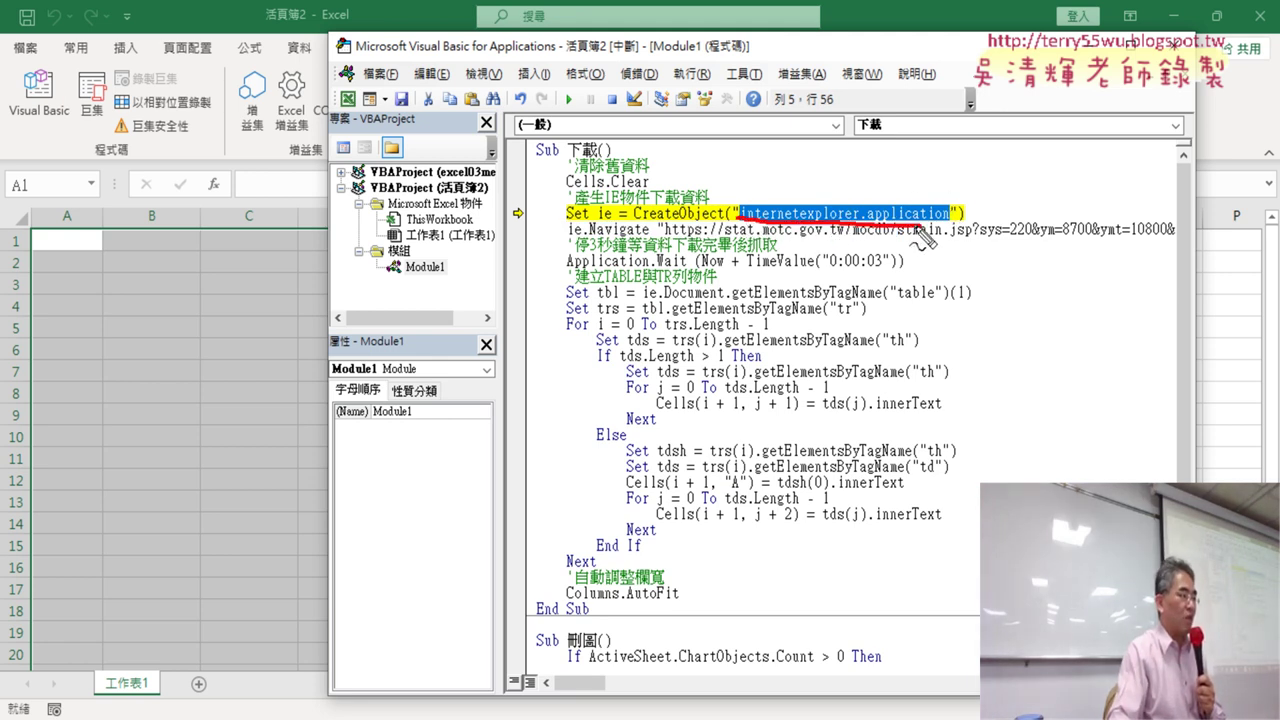
pyautogui.moveTo(443, 578)
pyautogui.mouseDown()
pyautogui.moveTo(390, 705)
pyautogui.moveTo(436, 690)
pyautogui.mouseUp()
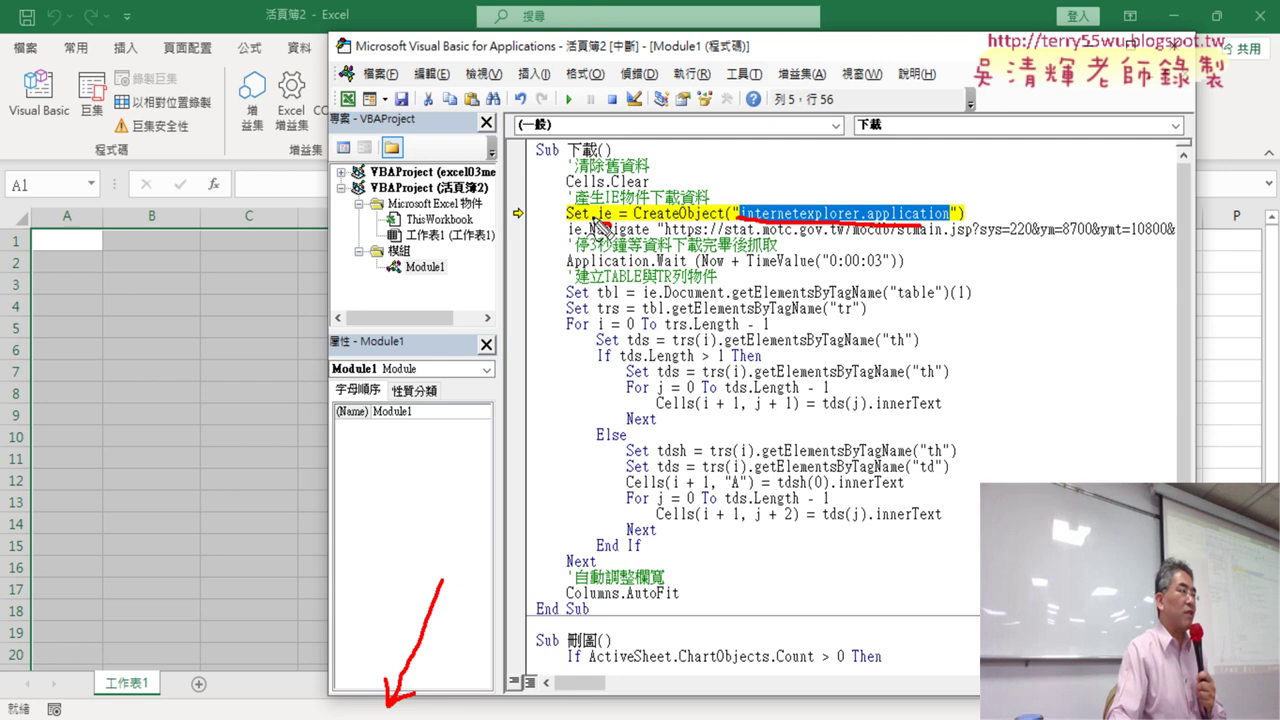
pyautogui.moveTo(597, 230)
pyautogui.mouseDown()
pyautogui.moveTo(620, 220)
pyautogui.moveTo(608, 214)
pyautogui.mouseUp()
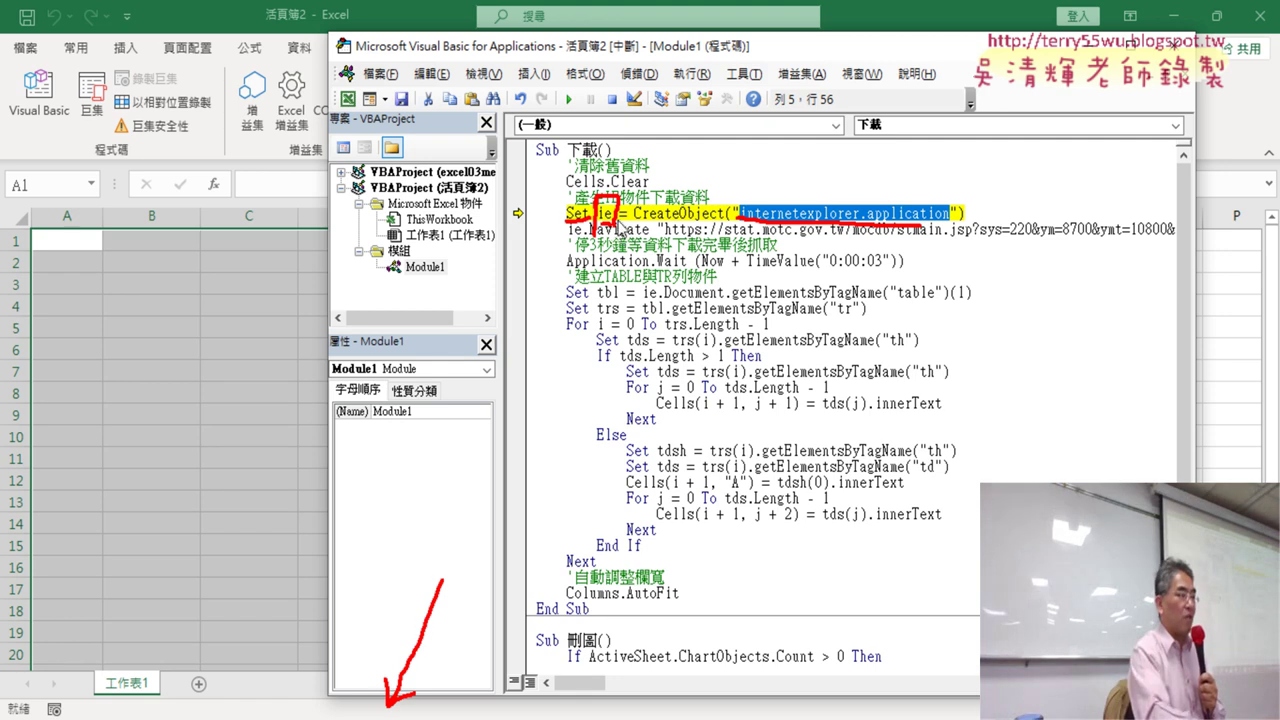
pyautogui.click(688, 229)
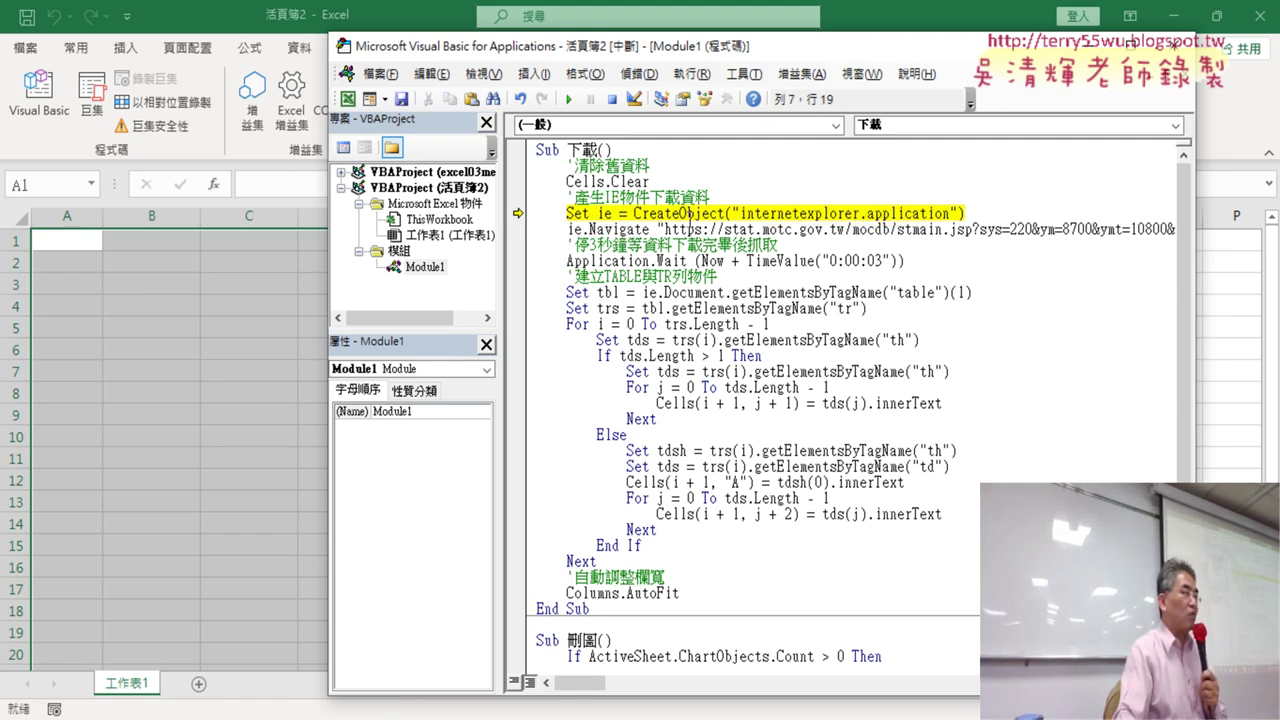
# Step: Step to the ie.Navigate line, highlighting ie and the Navigate call
pyautogui.press('F8')
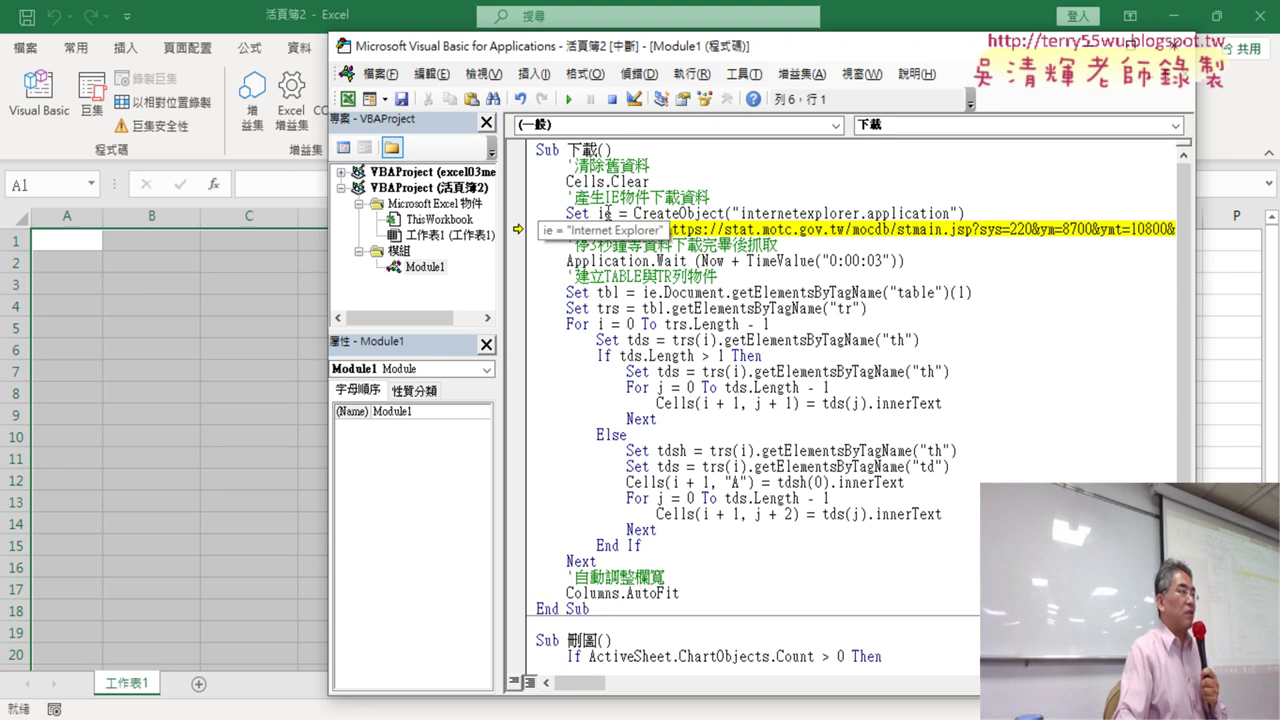
pyautogui.moveTo(603, 214)
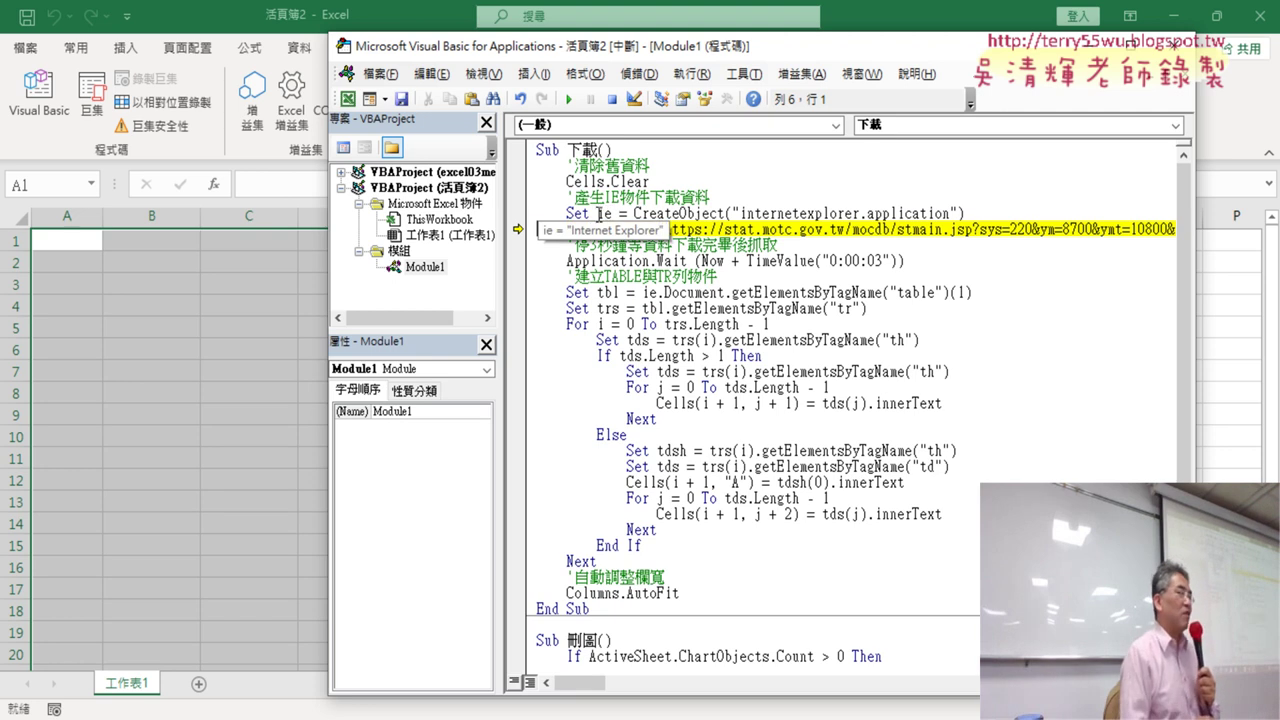
pyautogui.doubleClick(601, 213)
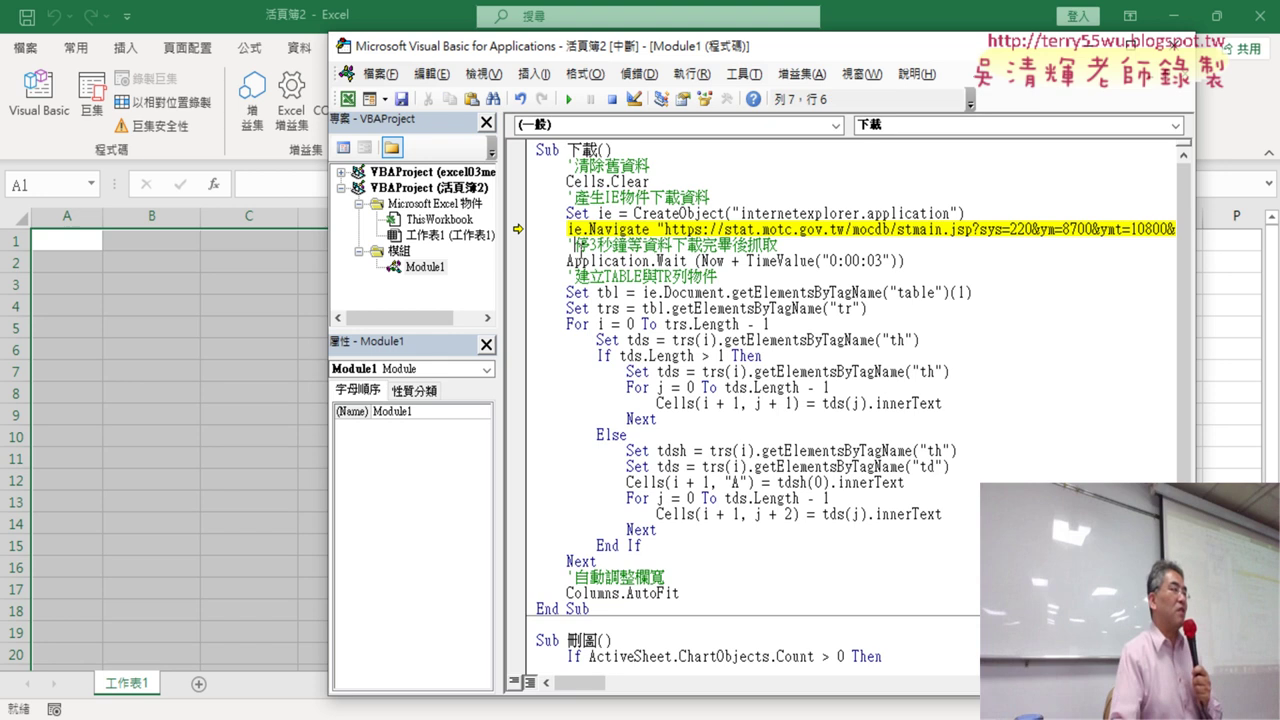
pyautogui.moveTo(584, 229); pyautogui.dragTo(650, 229)
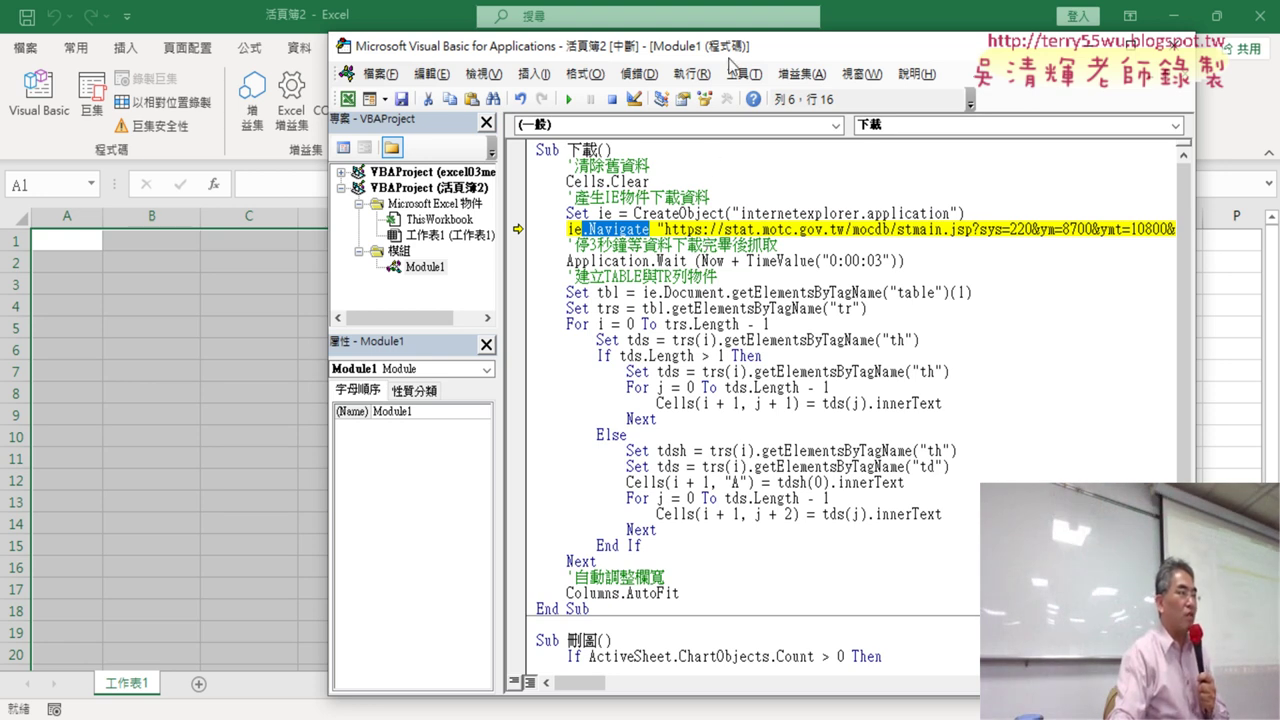
pyautogui.moveTo(733, 48); pyautogui.dragTo(585, 43)
# Step: Widen the code window, delete the URL inside the ie.Navigate quotes, then switch to the Google Docs notes
pyautogui.moveTo(1037, 281); pyautogui.dragTo(1225, 283)
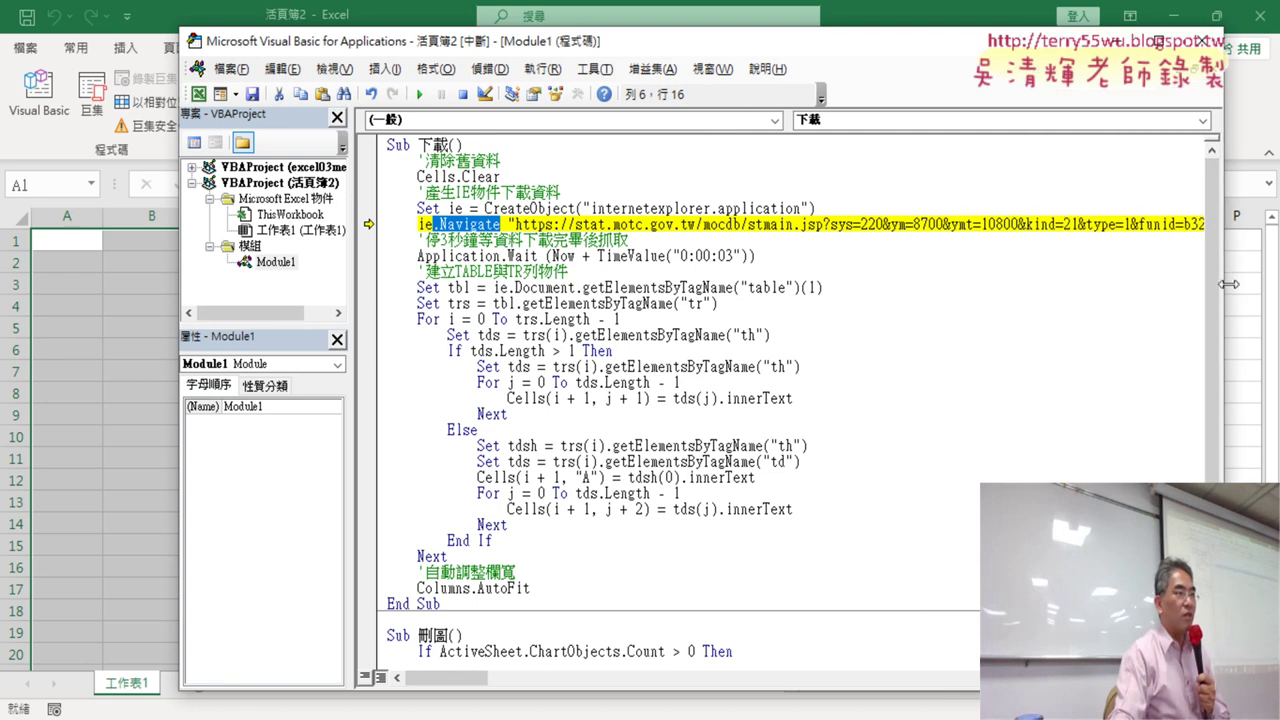
pyautogui.click(530, 226)
pyautogui.moveTo(386, 226); pyautogui.dragTo(1093, 228)
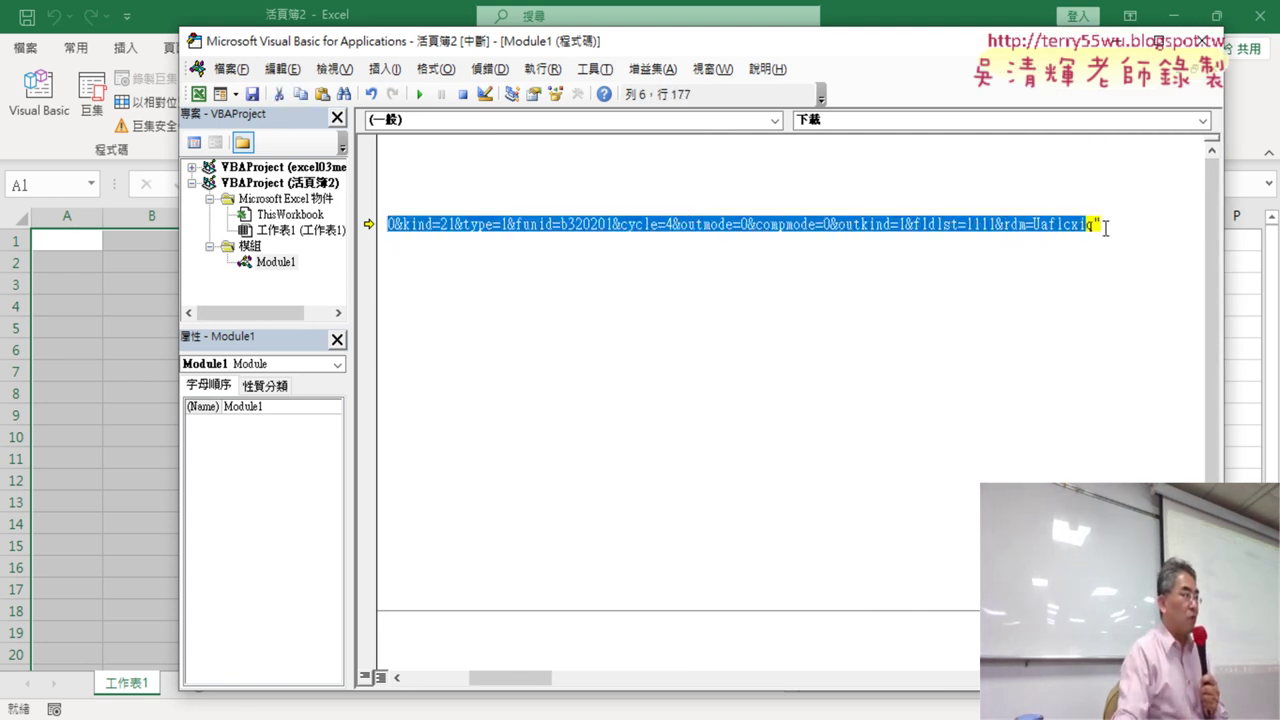
pyautogui.press('Delete')
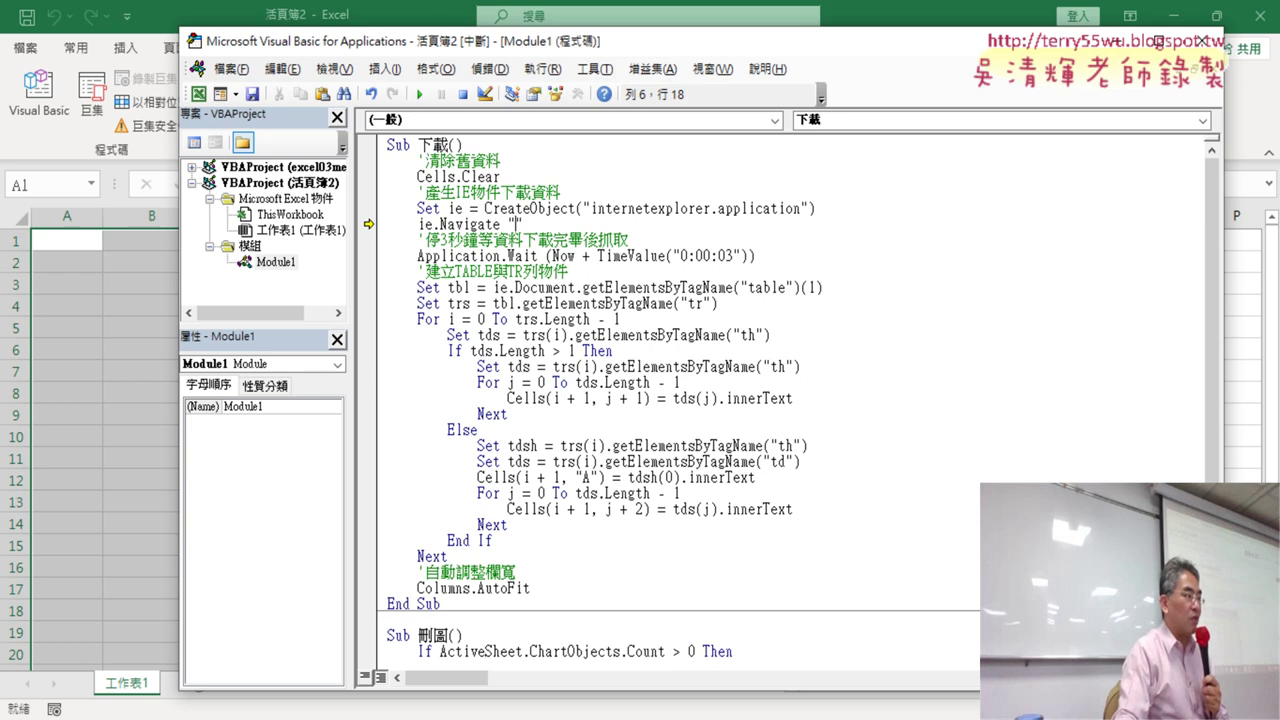
pyautogui.hotkey('alt', 'Tab')
# Step: Open the MOTC statistics page from the link noted in the Google Doc
pyautogui.scroll(10, 490, 307)
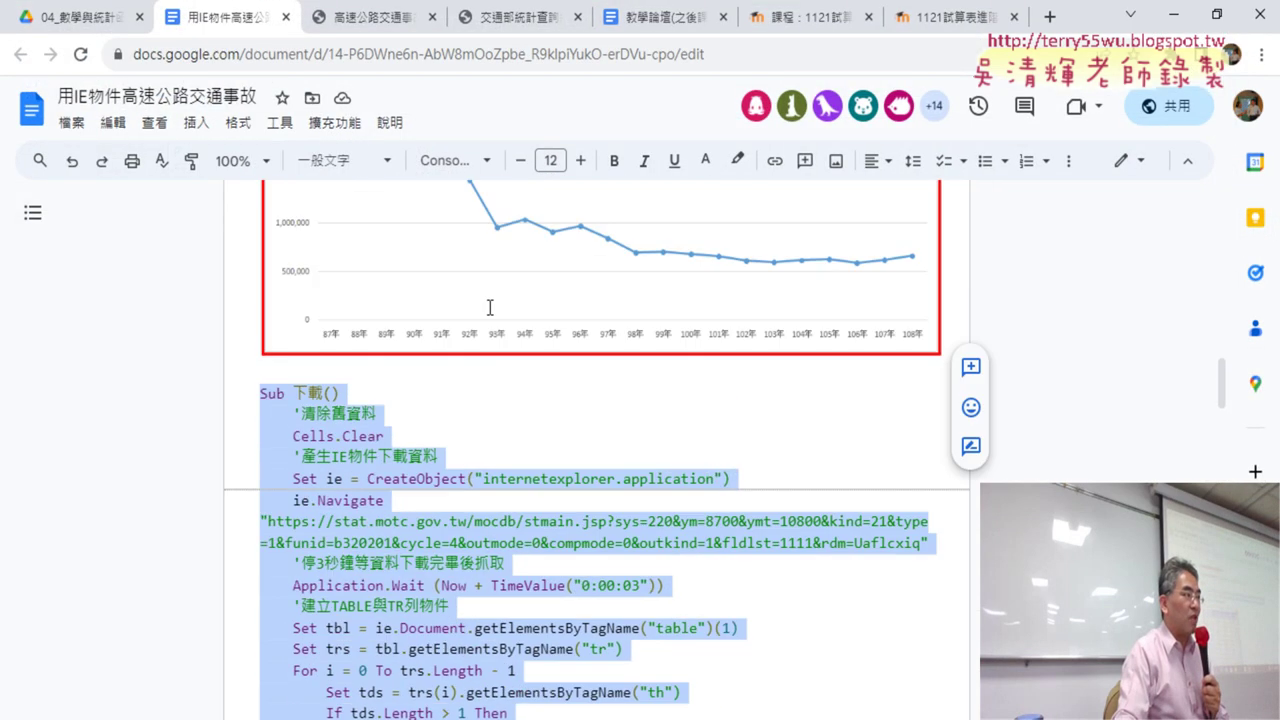
pyautogui.scroll(10, 490, 307)
pyautogui.scroll(10, 490, 307)
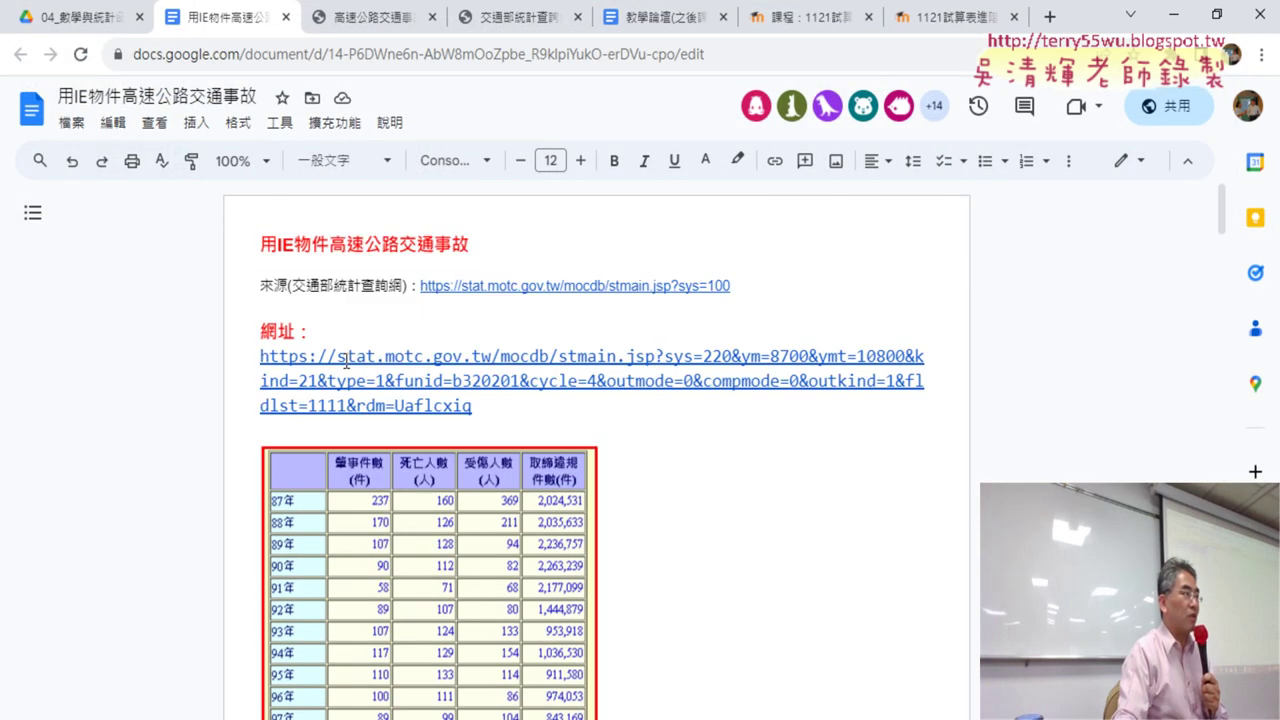
pyautogui.click(348, 357)
pyautogui.click(406, 440)
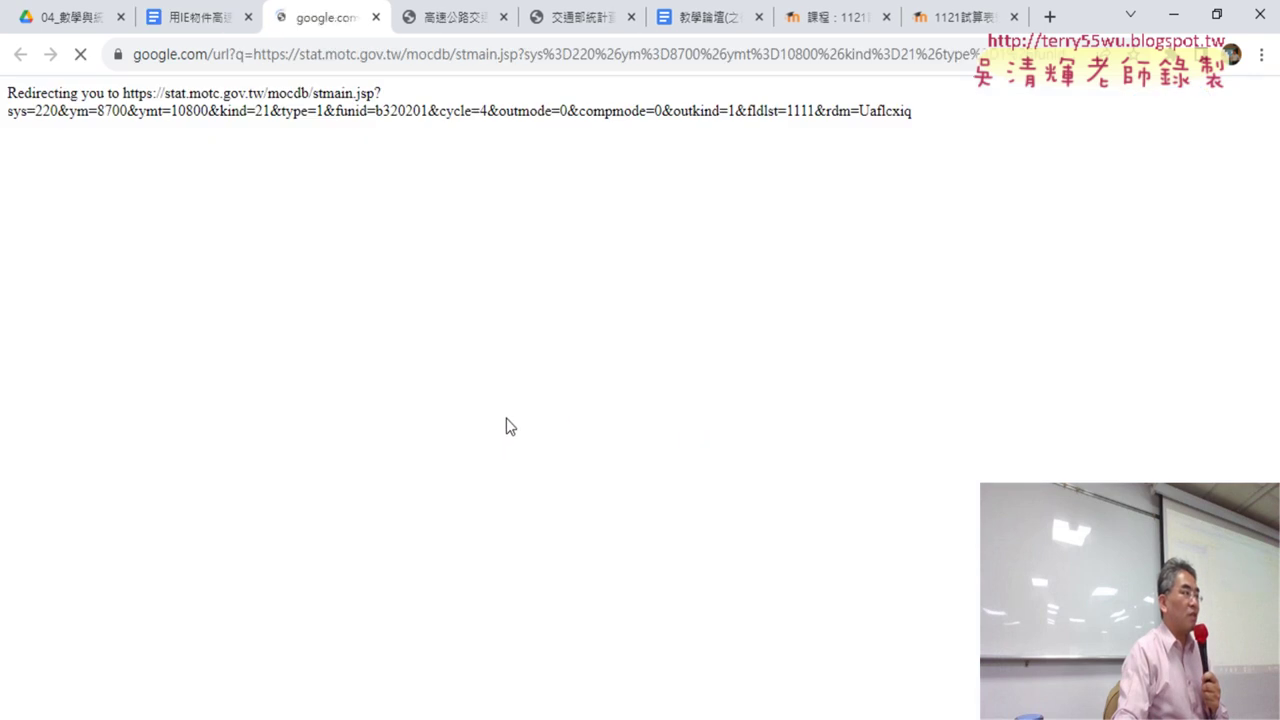
# Step: Copy the statistics page's address and return to the VBA editor
pyautogui.click(405, 54)
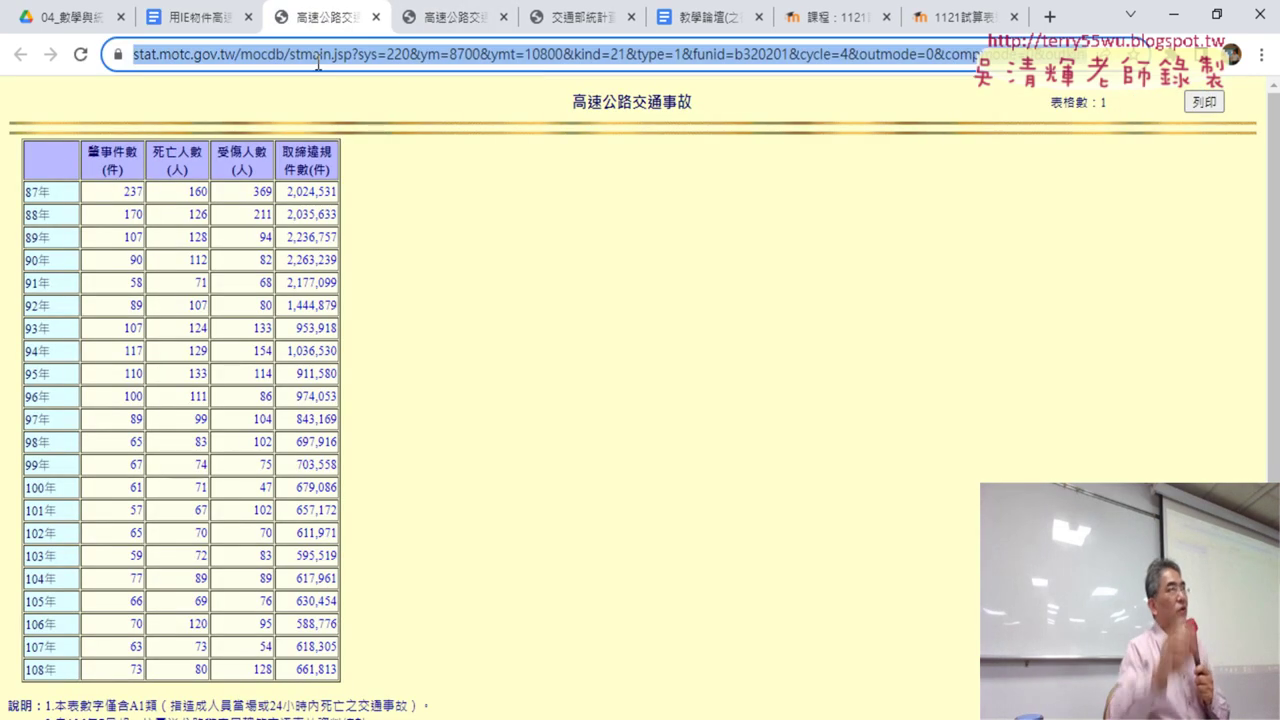
pyautogui.rightClick(409, 56)
pyautogui.click(474, 180)
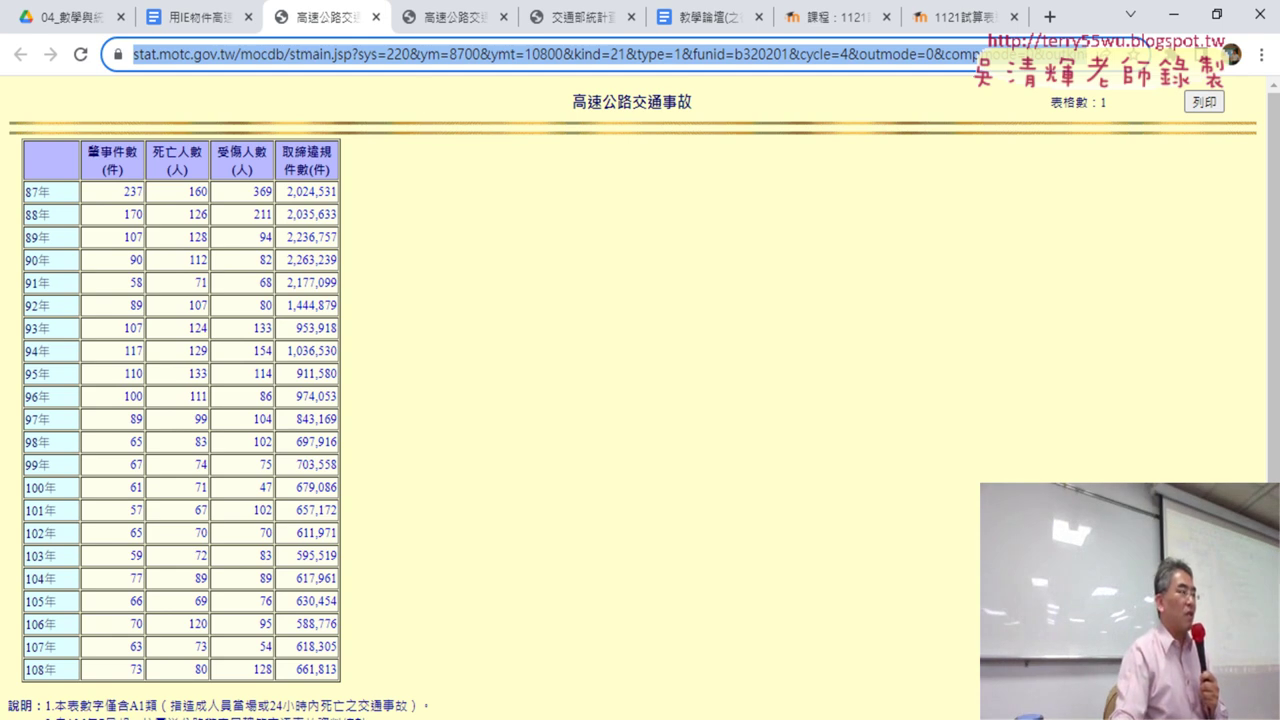
pyautogui.click(810, 650)
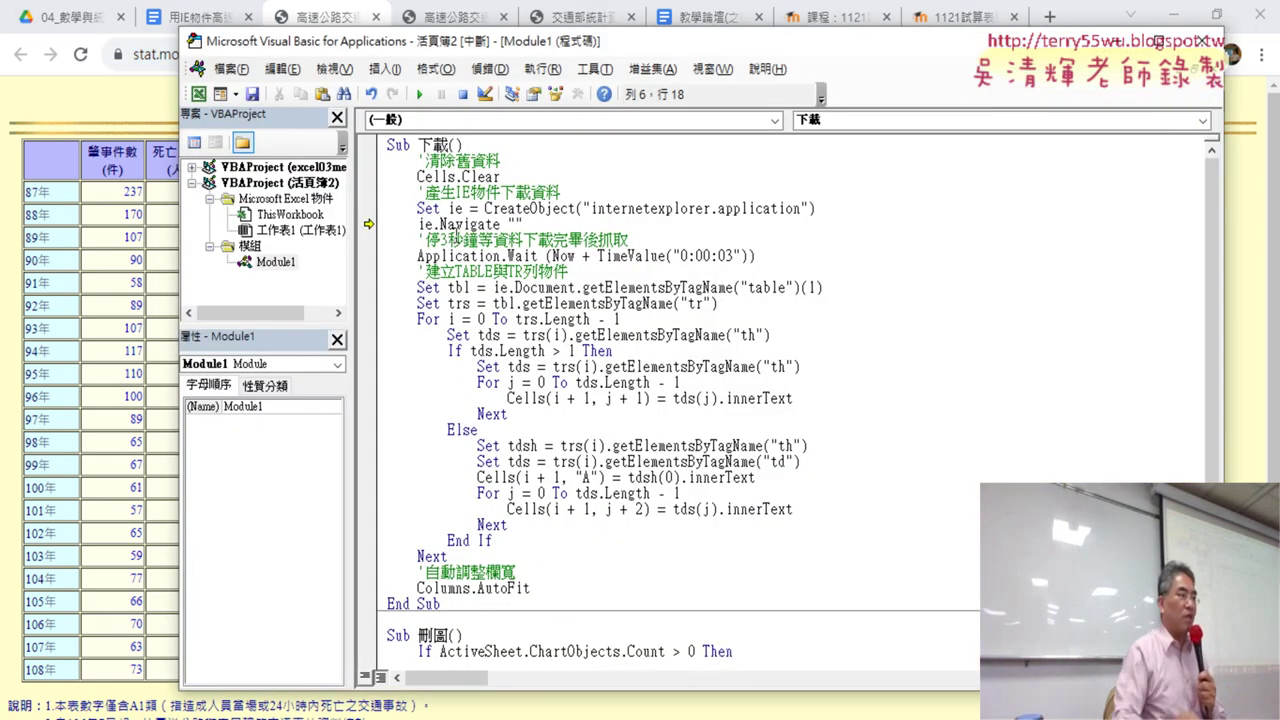
# Step: Paste the MOTC URL into ie.Navigate and step through the navigate and three-second wait lines
pyautogui.click(512, 225)
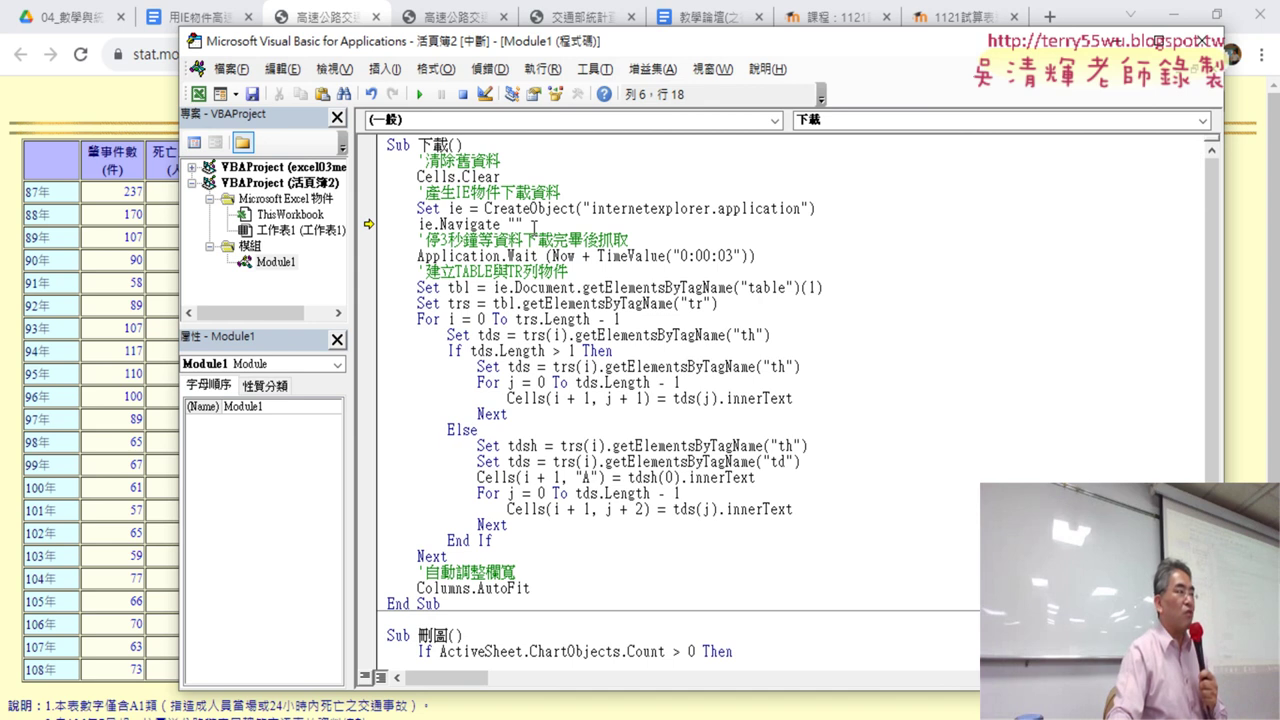
pyautogui.hotkey('ctrl', 'v')
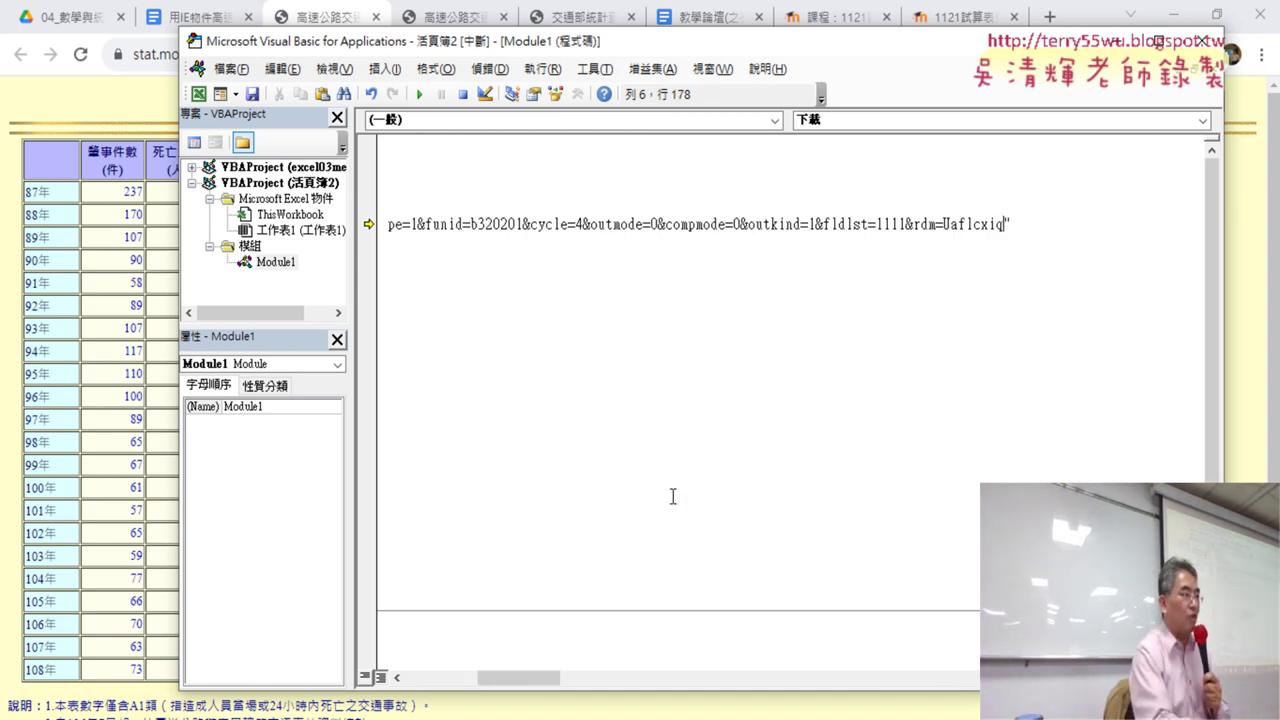
pyautogui.moveTo(532, 678); pyautogui.dragTo(460, 678)
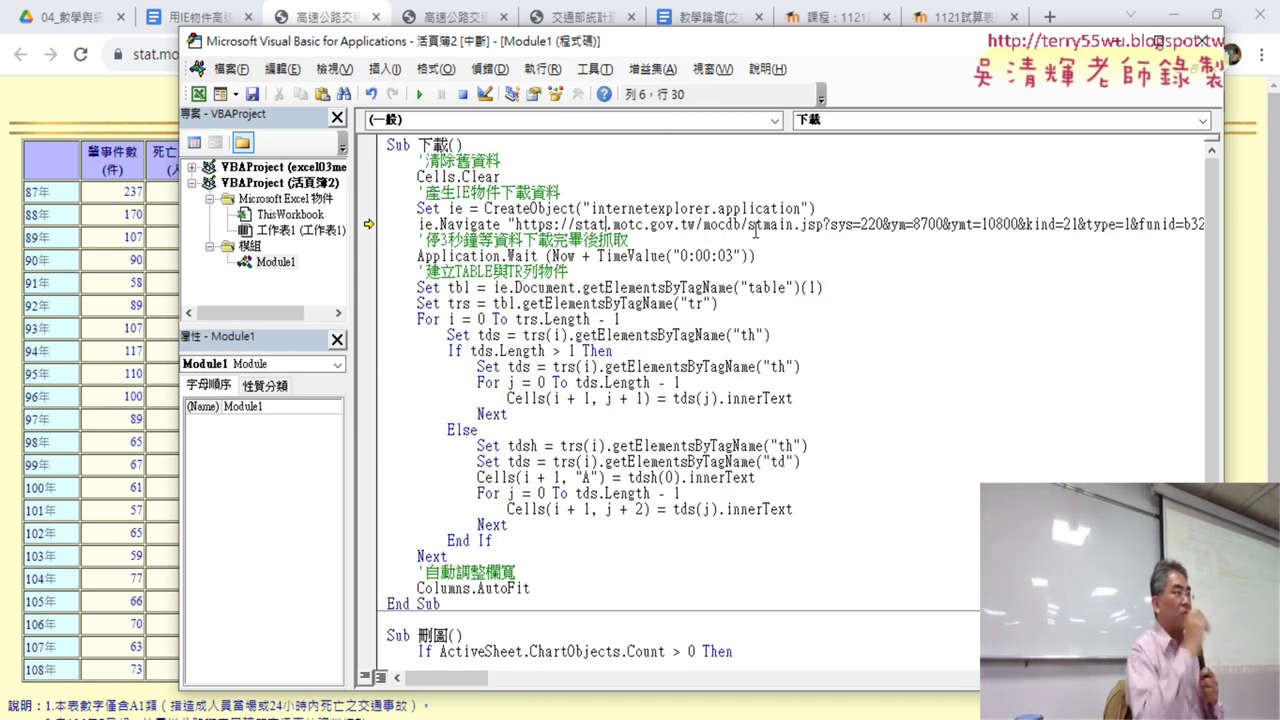
pyautogui.press('F8')
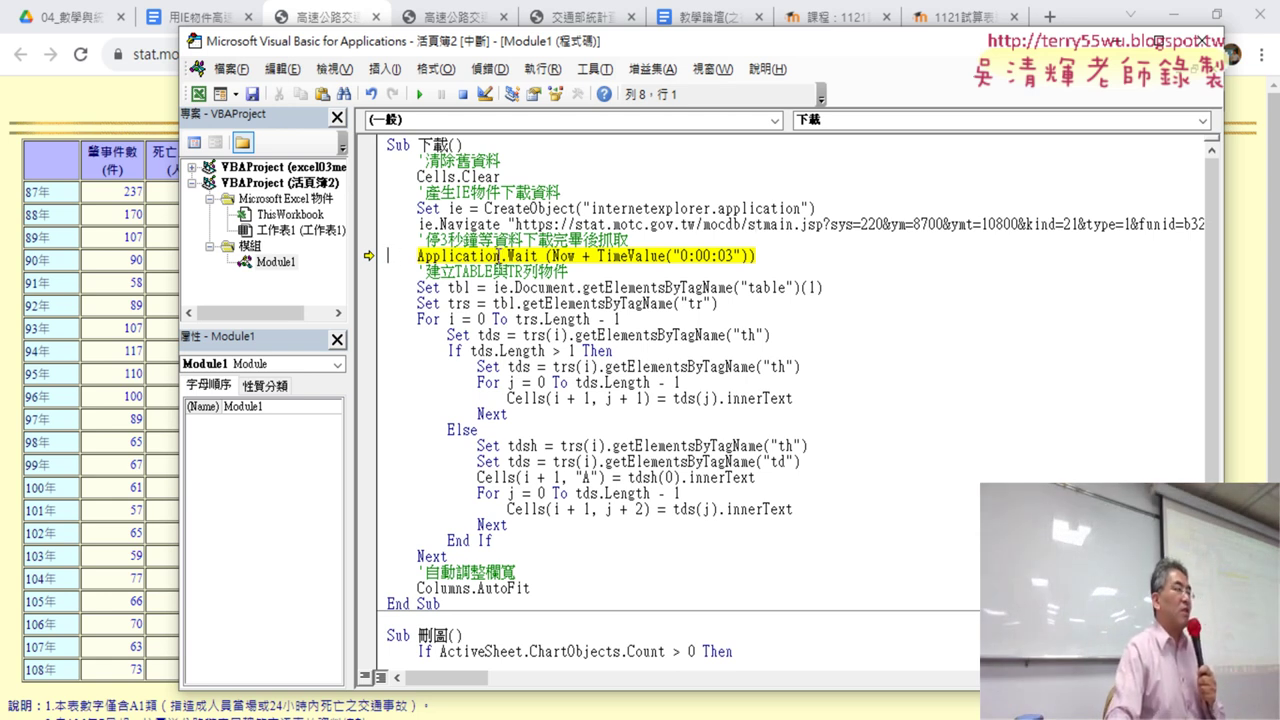
pyautogui.moveTo(498, 257); pyautogui.dragTo(418, 257)
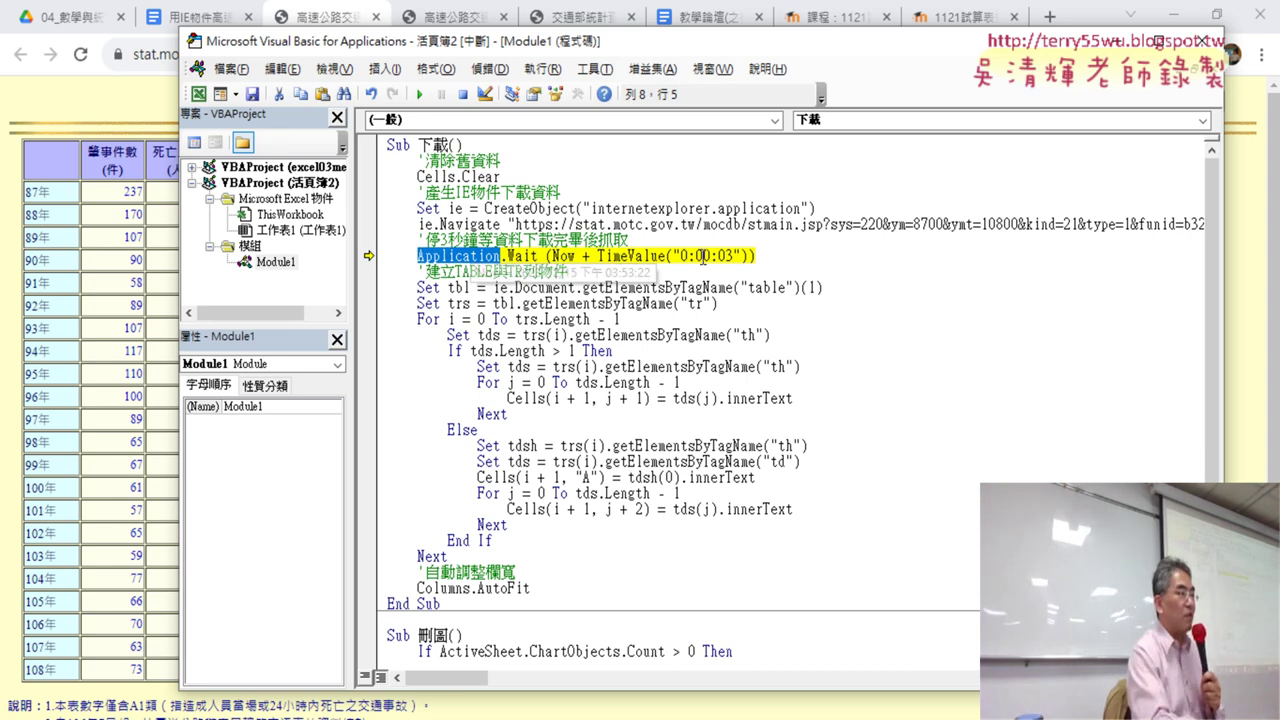
pyautogui.click(731, 257)
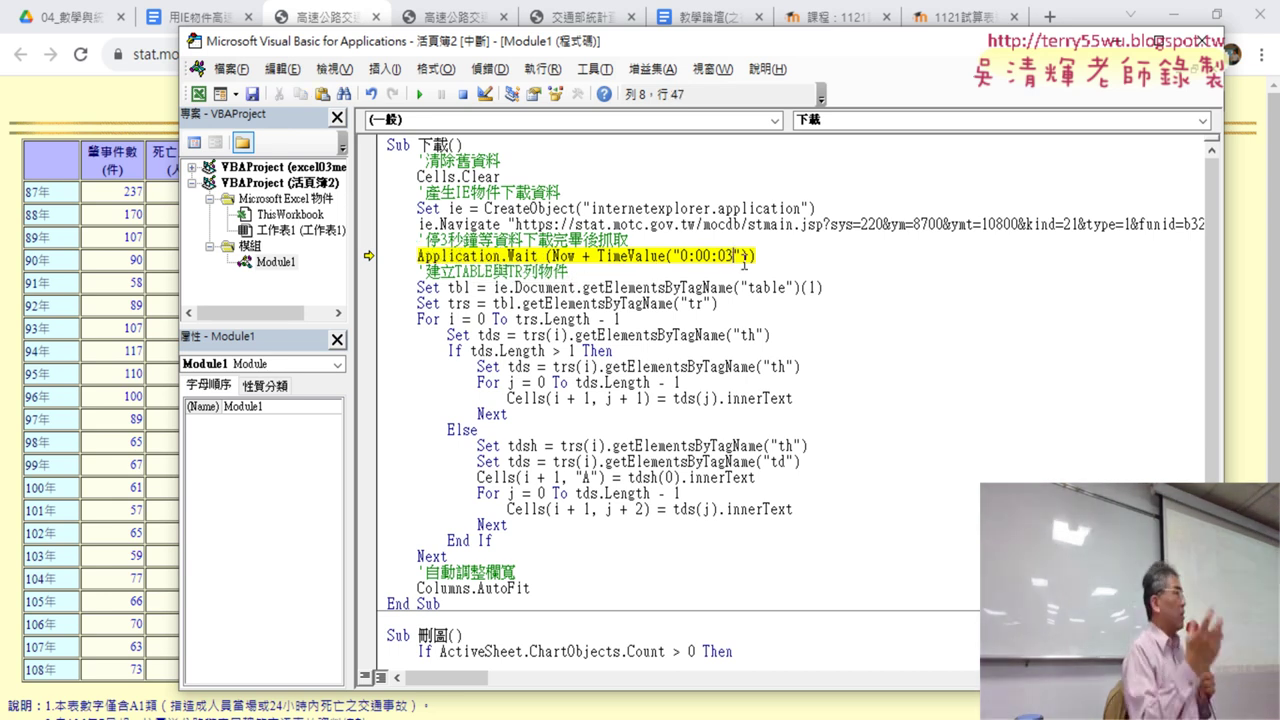
pyautogui.press('F8')
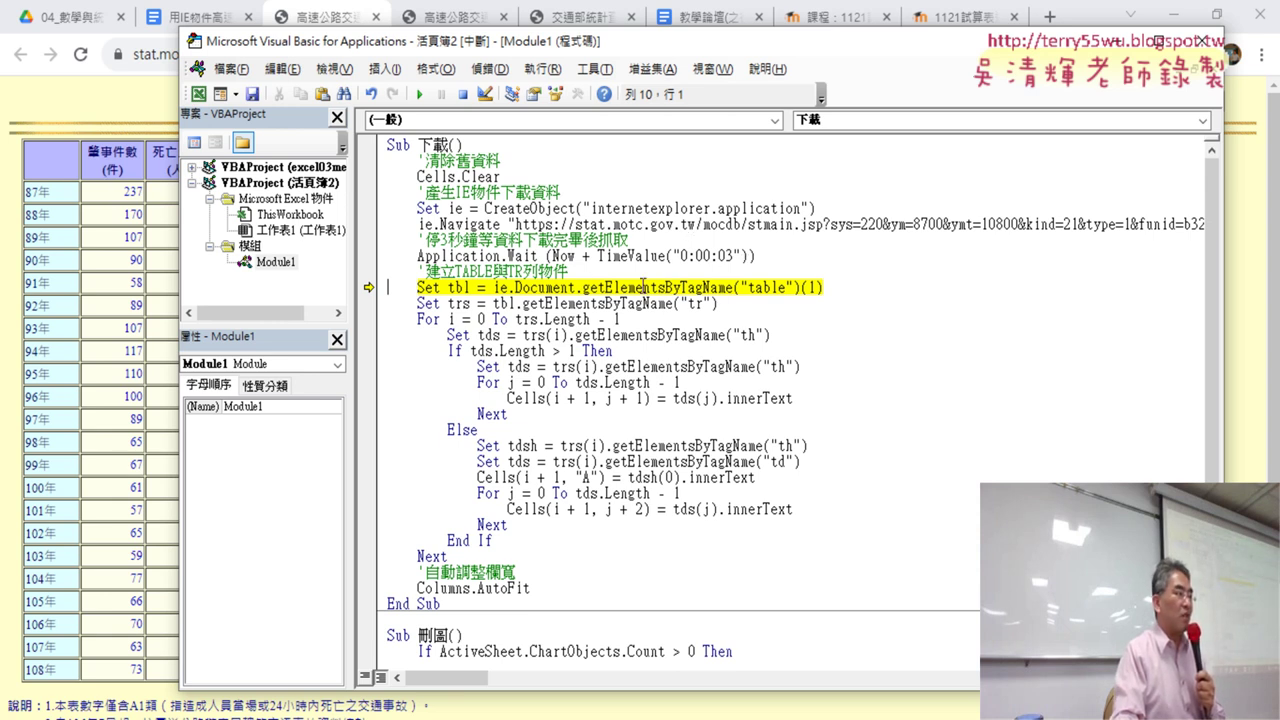
# Step: Point out ie.Document on the Set tbl line and inspect the statistics table's HTML
pyautogui.moveTo(497, 287); pyautogui.dragTo(665, 287)
pyautogui.click(594, 287)
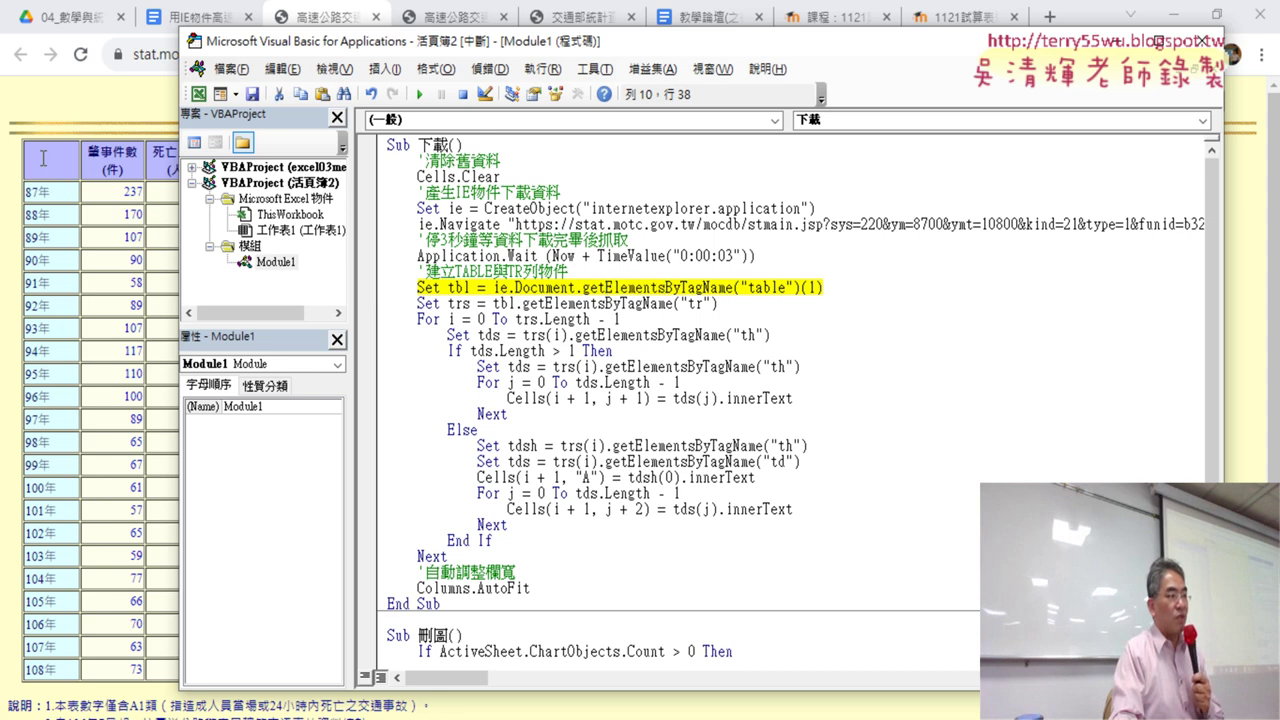
pyautogui.rightClick(44, 159)
pyautogui.click(128, 440)
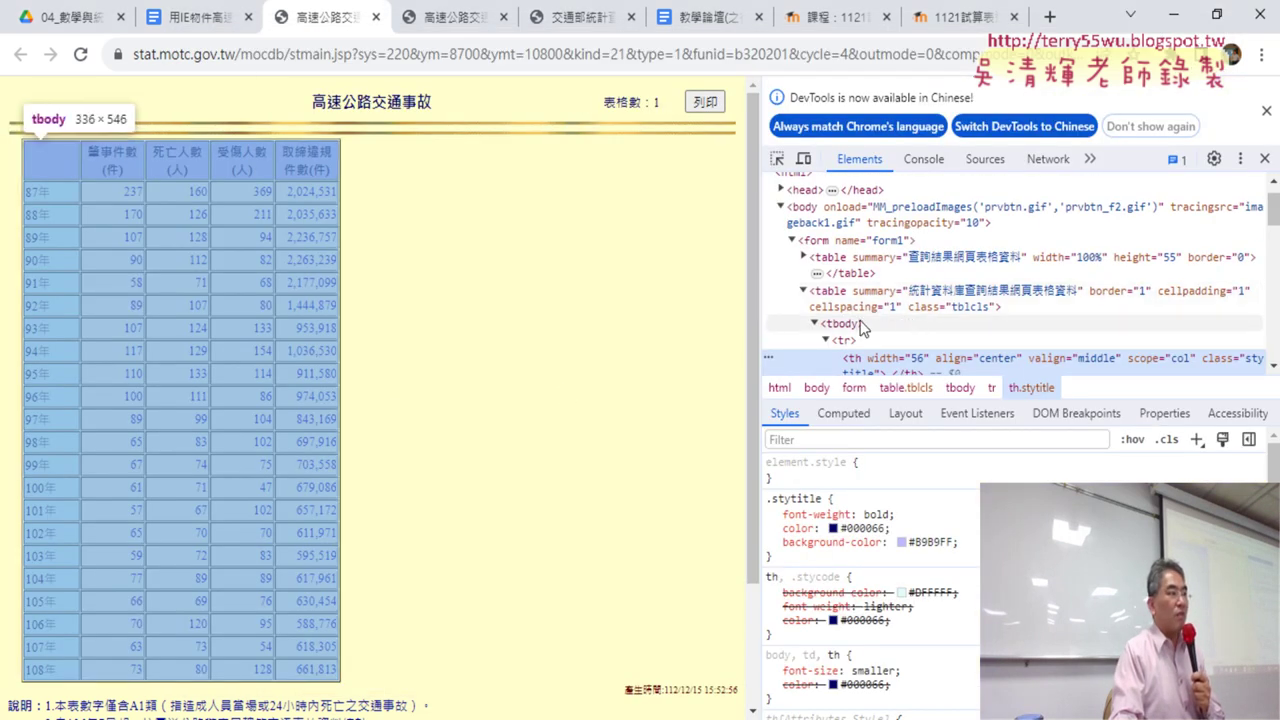
# Step: Compare the tblcls table element with the table index (1) on the Set tbl line
pyautogui.click(824, 297)
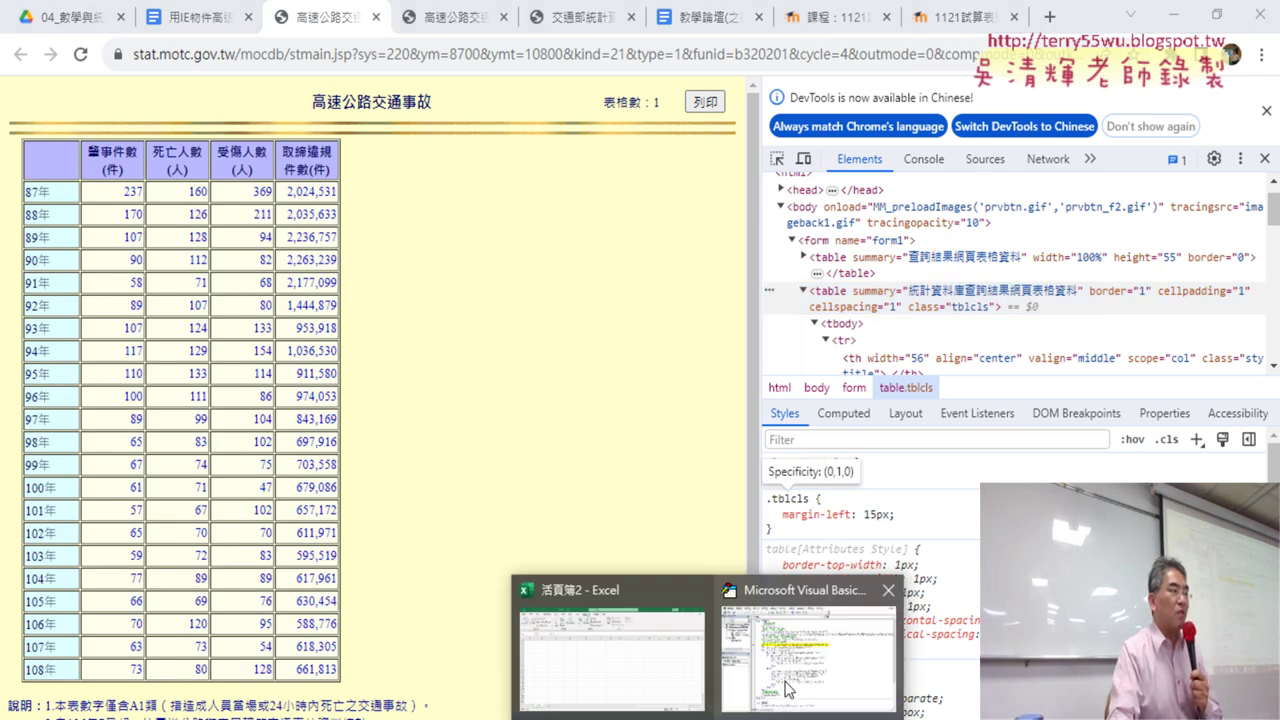
pyautogui.click(787, 688)
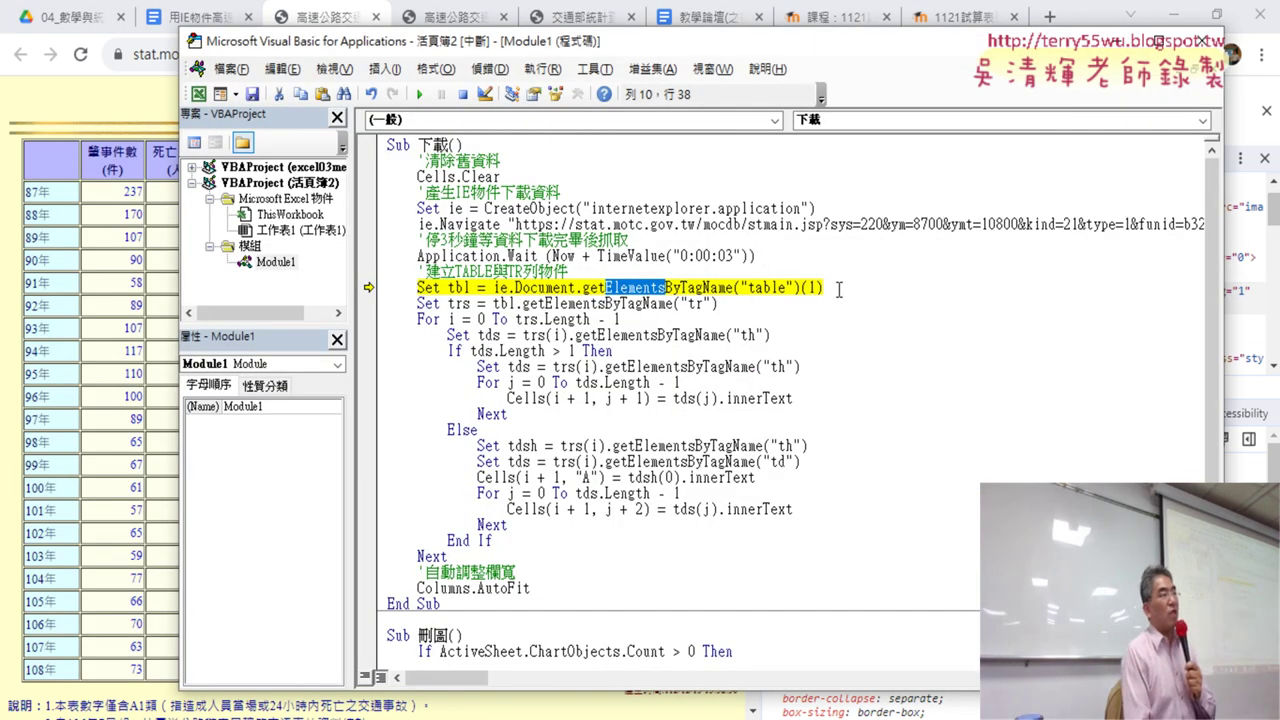
pyautogui.moveTo(826, 288); pyautogui.dragTo(801, 288)
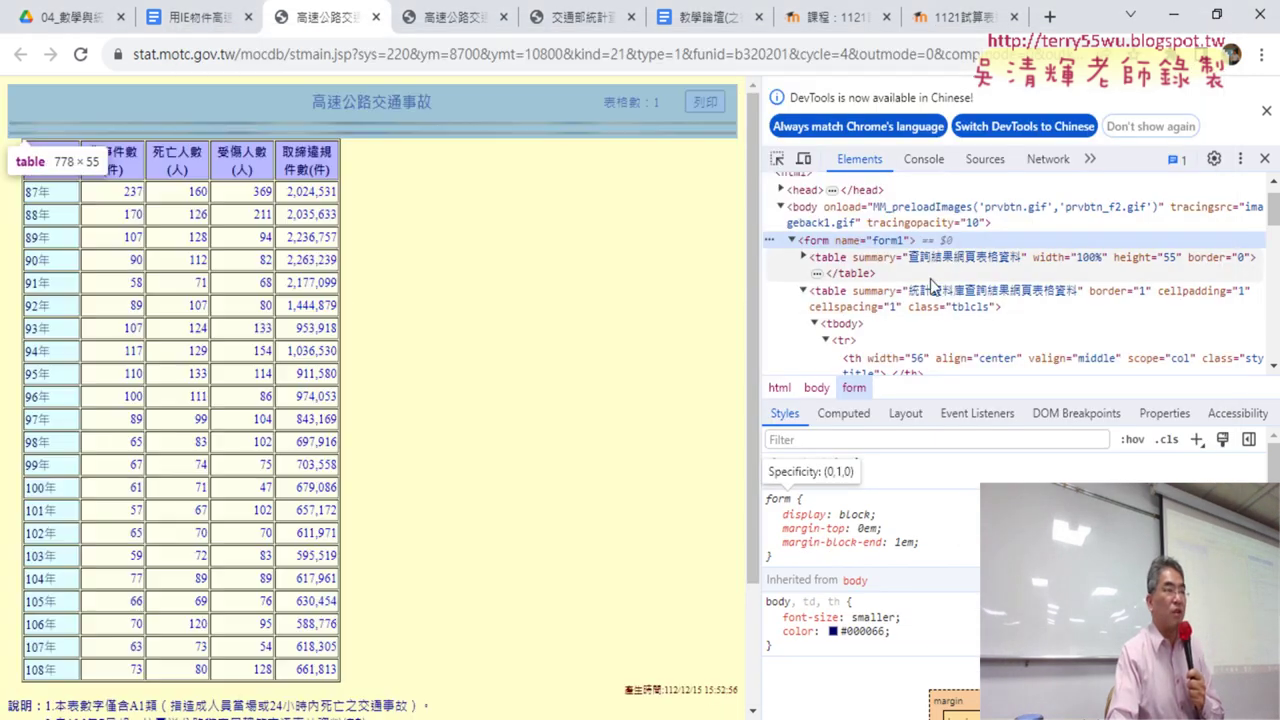
pyautogui.click(929, 275)
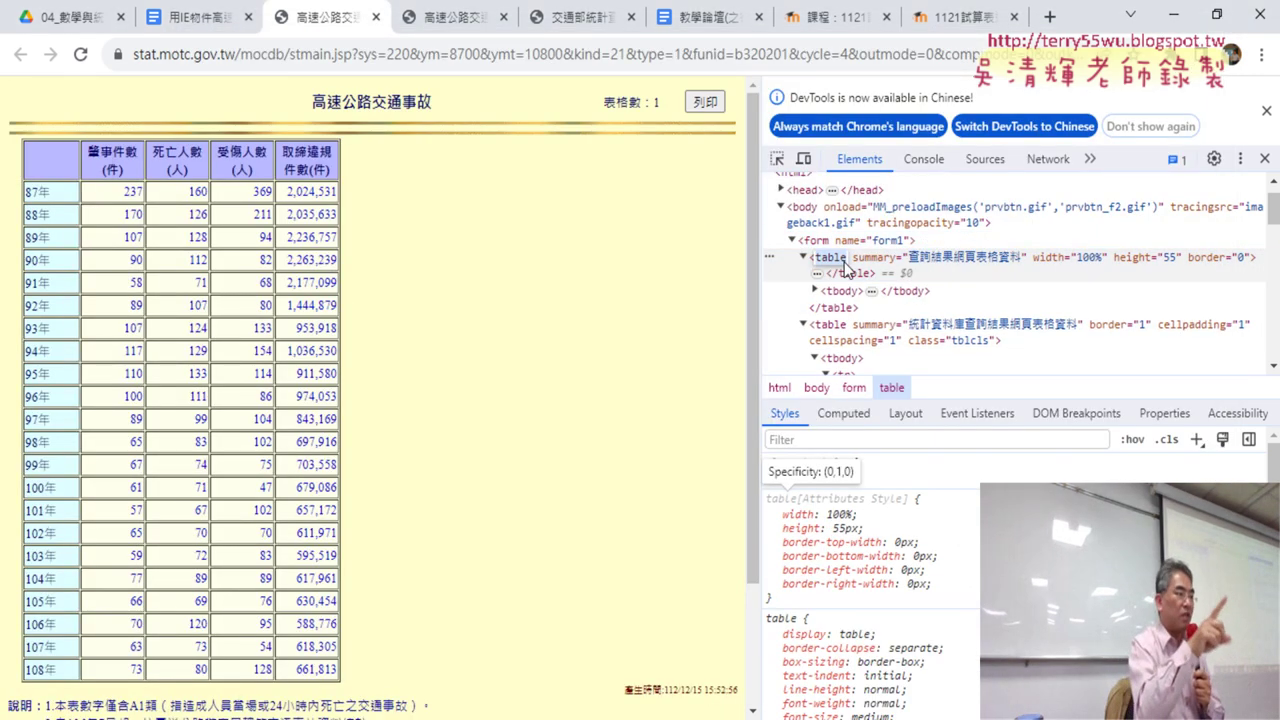
pyautogui.doubleClick(843, 260)
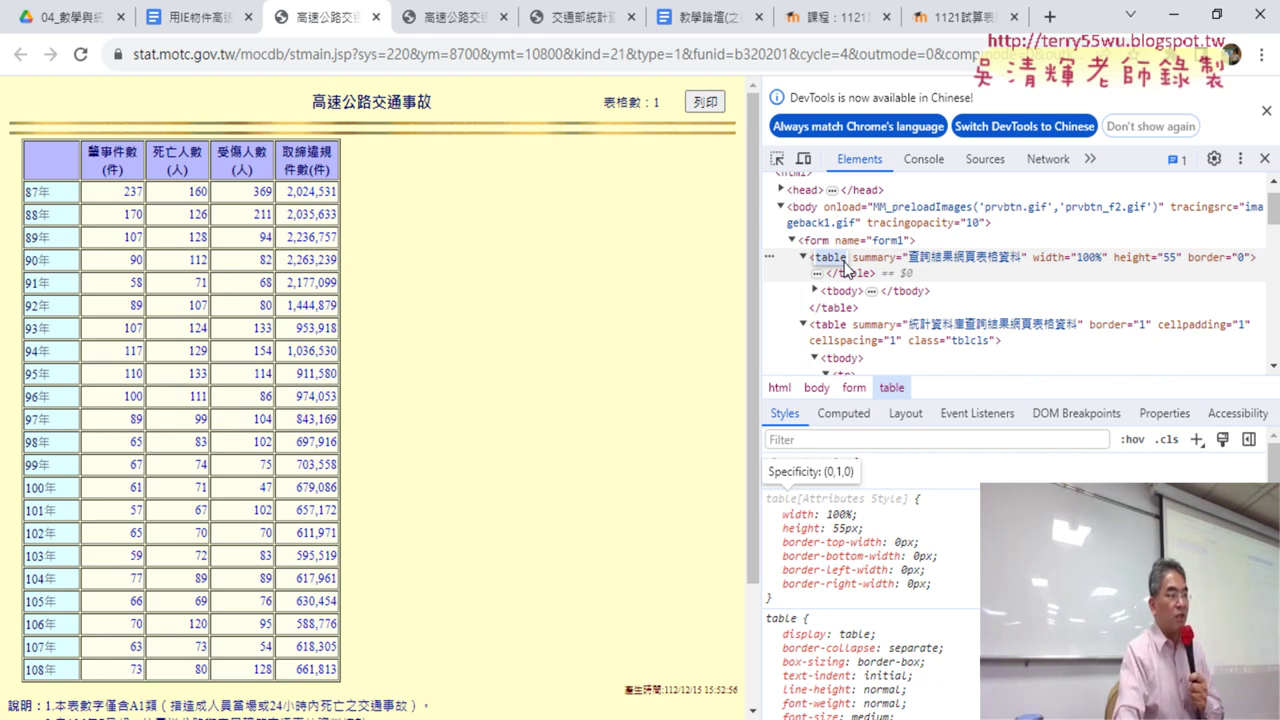
# Step: Search the page HTML for '<table' and step through both matches to the second, data table
pyautogui.hotkey('ctrl', 'f')
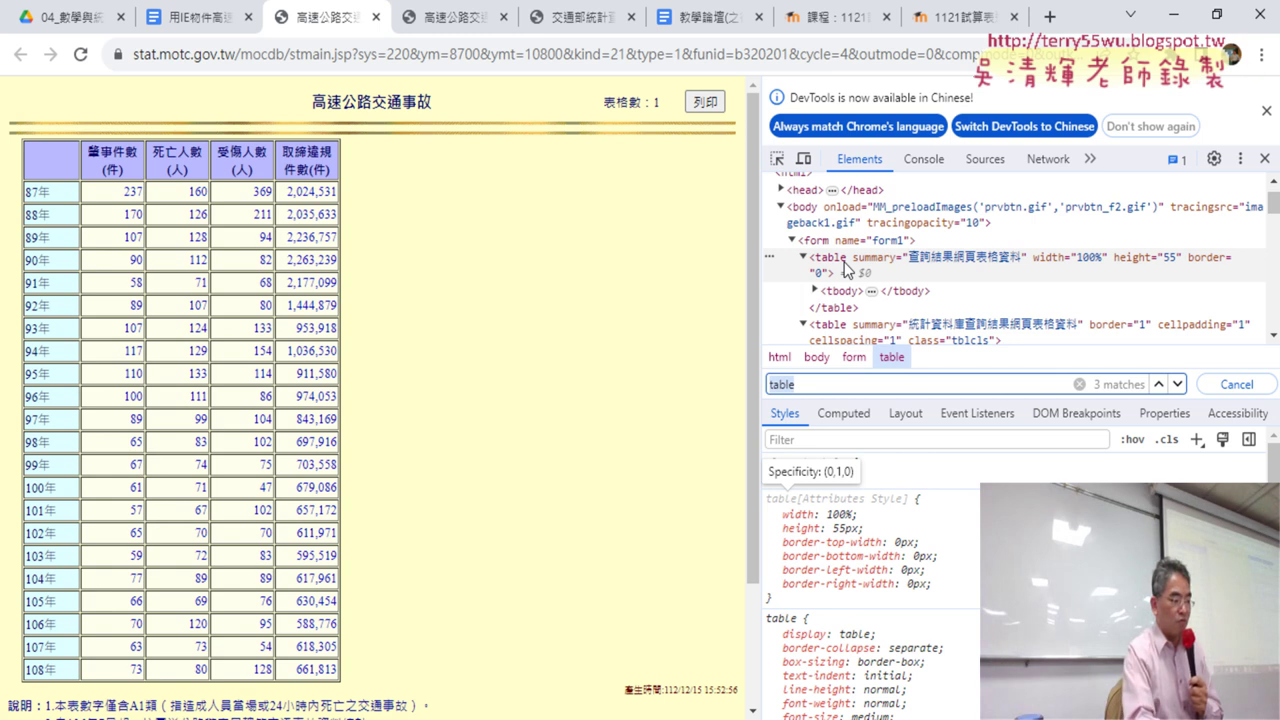
pyautogui.click(769, 384)
pyautogui.write('<')
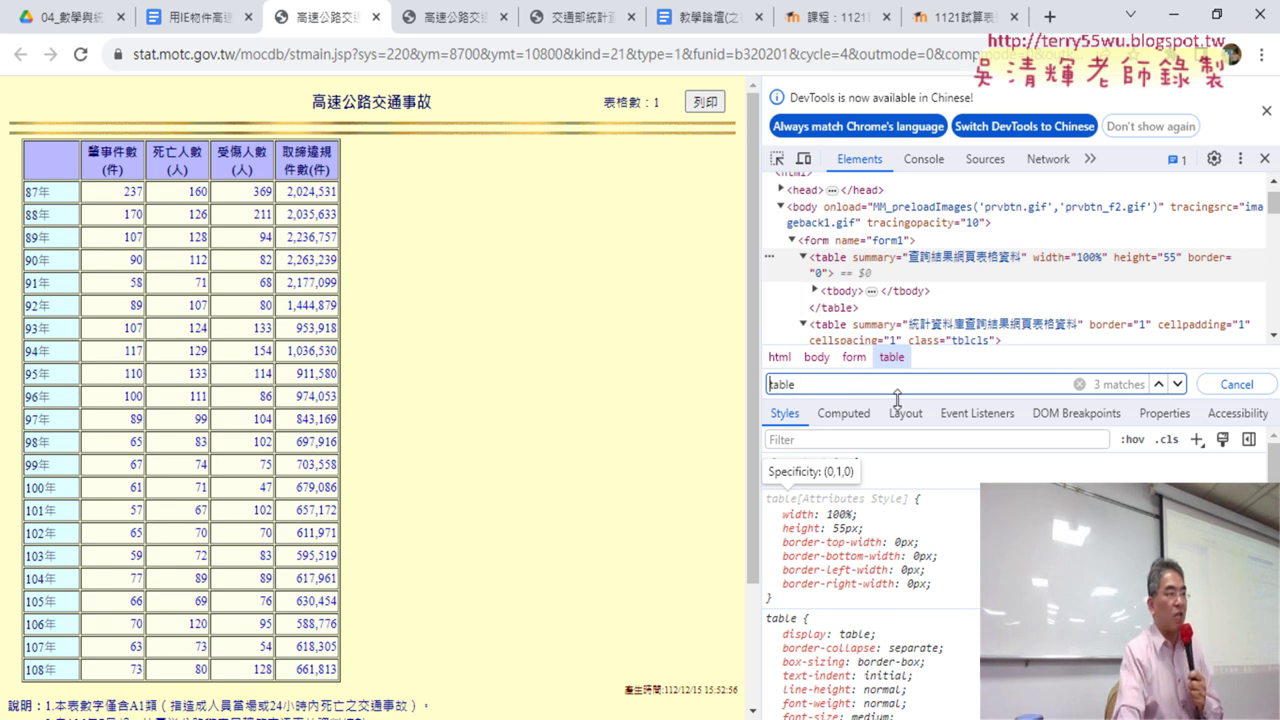
pyautogui.click(805, 384)
pyautogui.tripleClick(805, 384)
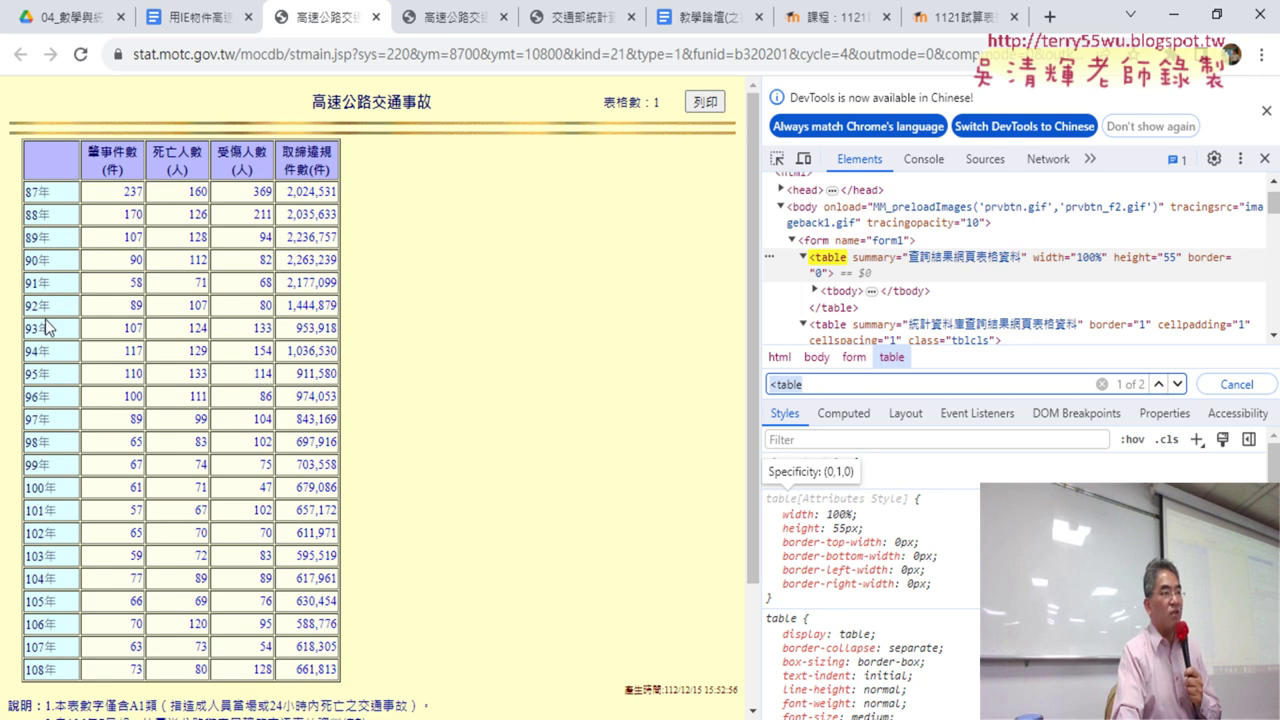
pyautogui.click(1178, 384)
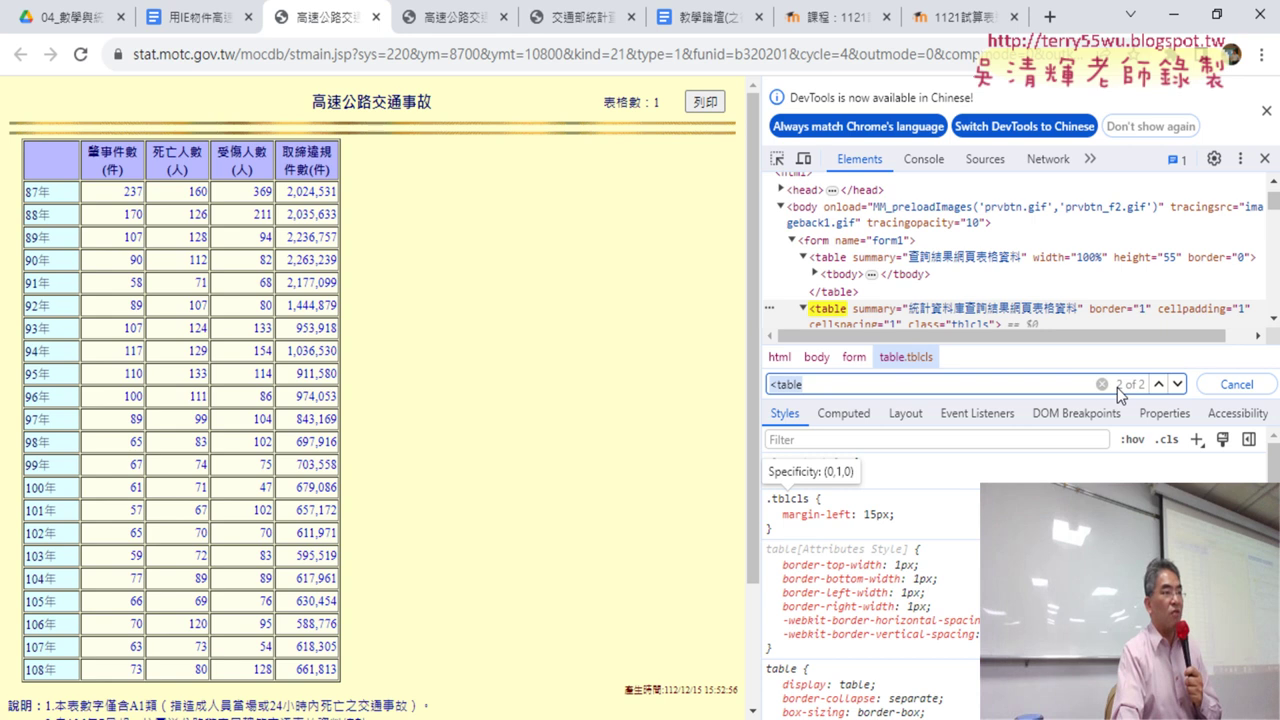
pyautogui.click(1158, 385)
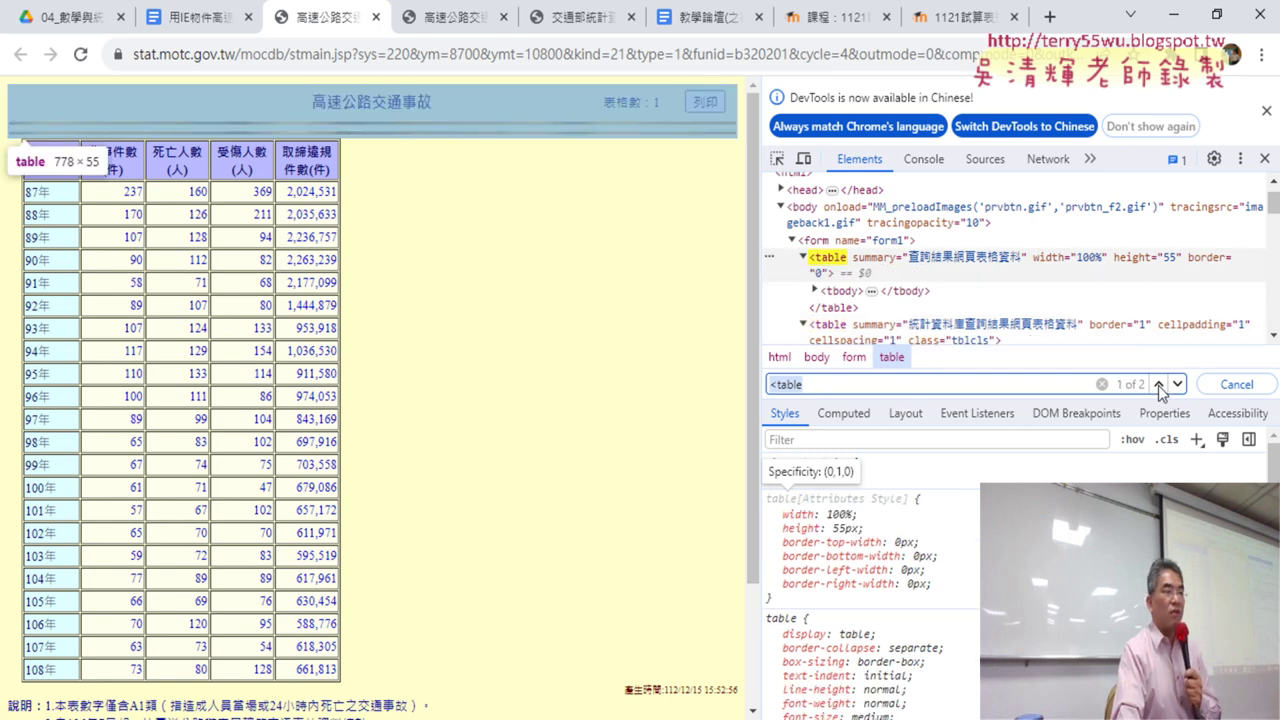
pyautogui.click(1178, 384)
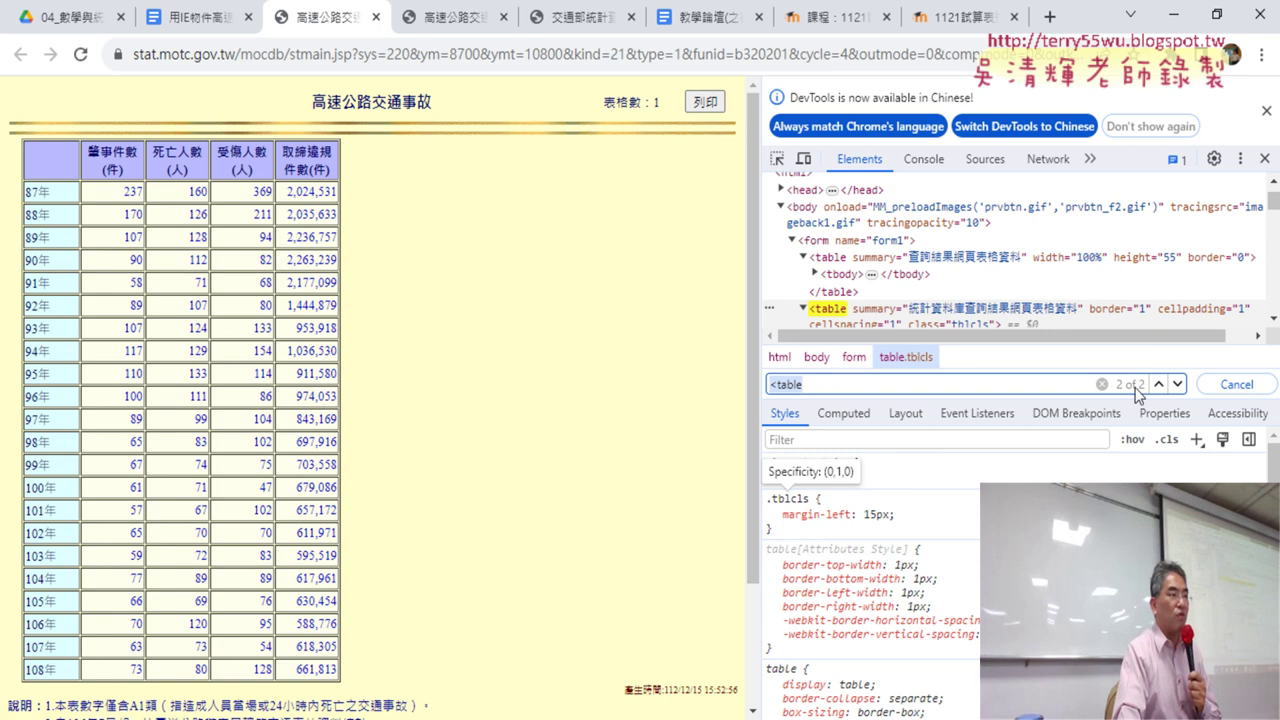
# Step: Try table index (0) on the Set tbl line, then restore it to (1)
pyautogui.hotkey('alt', 'Tab')
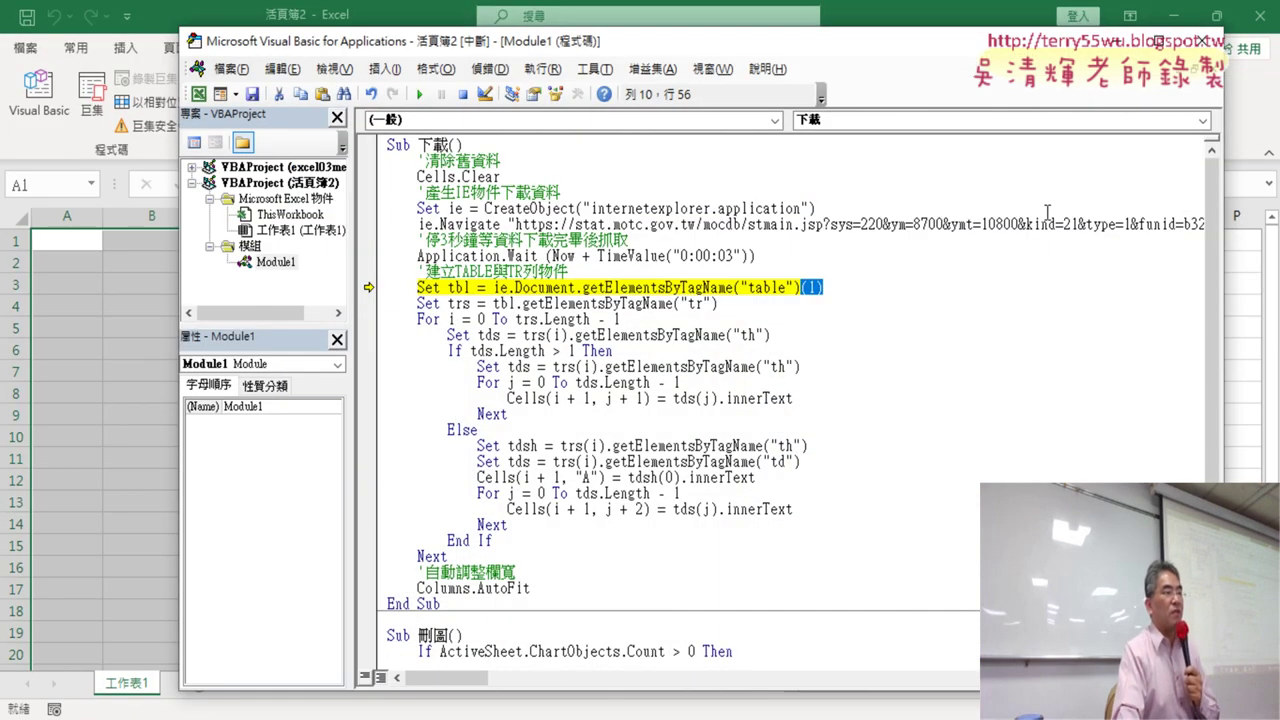
pyautogui.moveTo(801, 288); pyautogui.dragTo(824, 288)
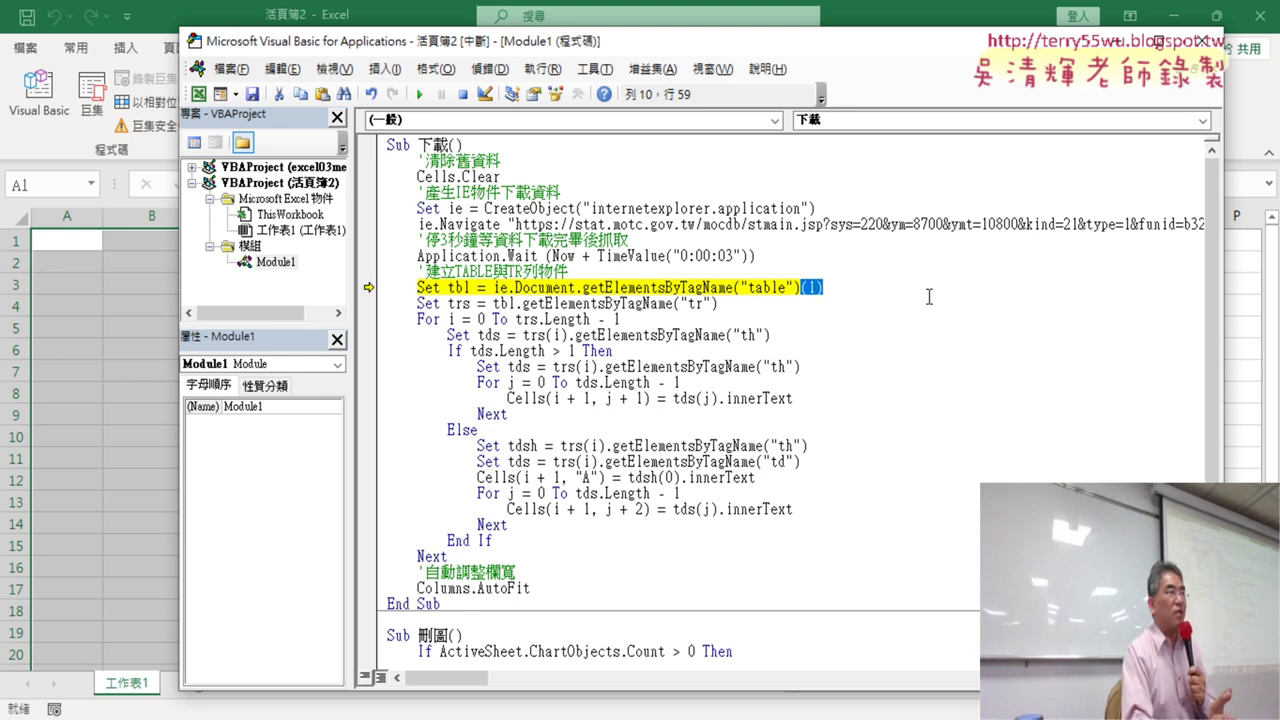
pyautogui.write('(0')
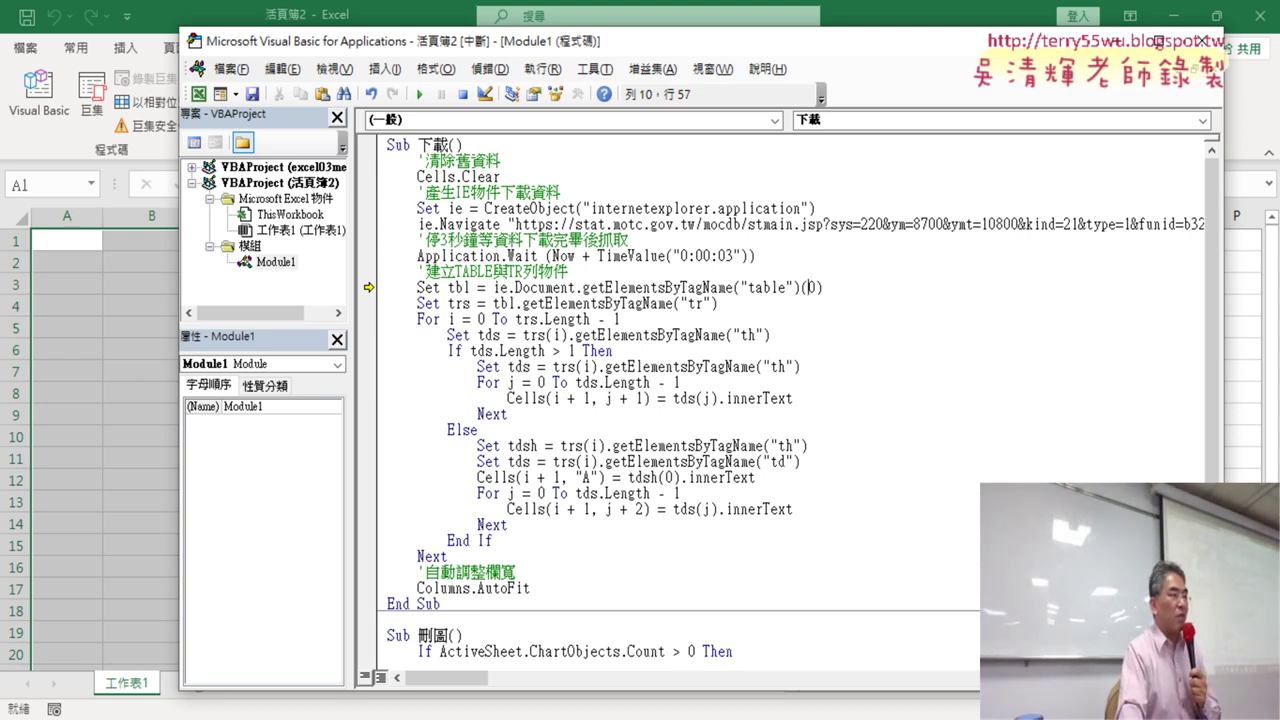
pyautogui.write('1')
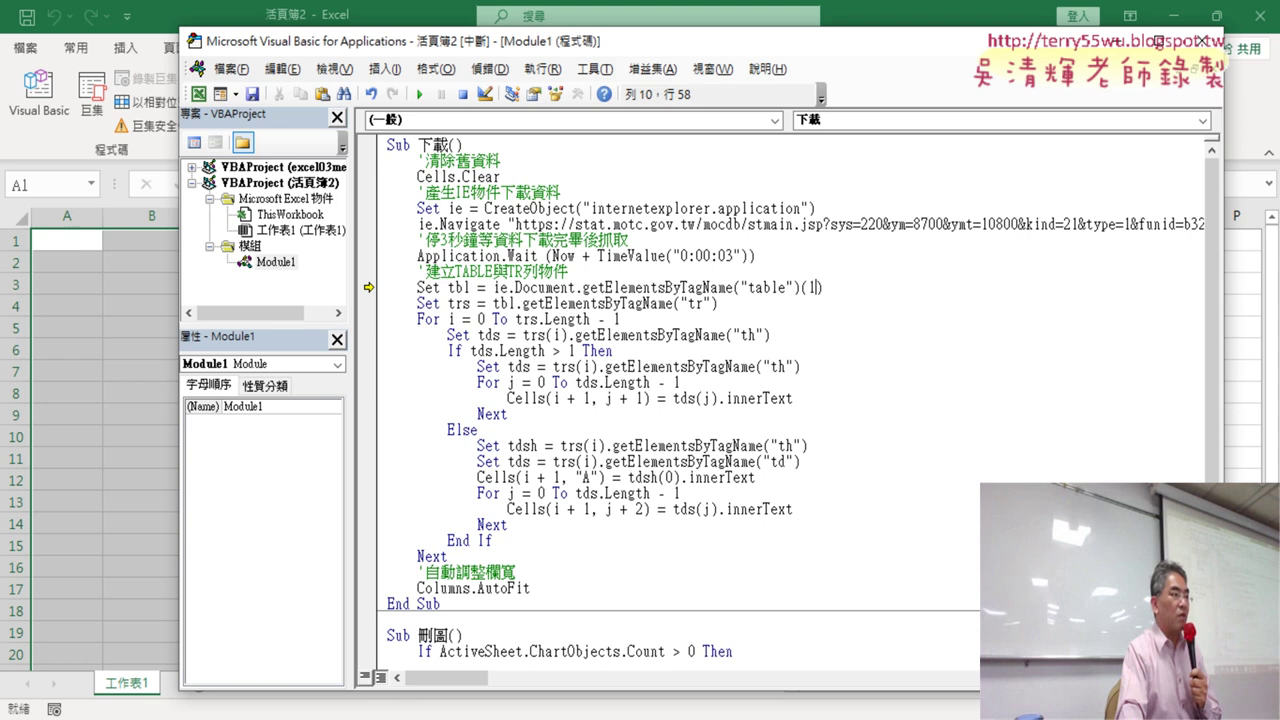
pyautogui.moveTo(734, 287); pyautogui.dragTo(838, 290)
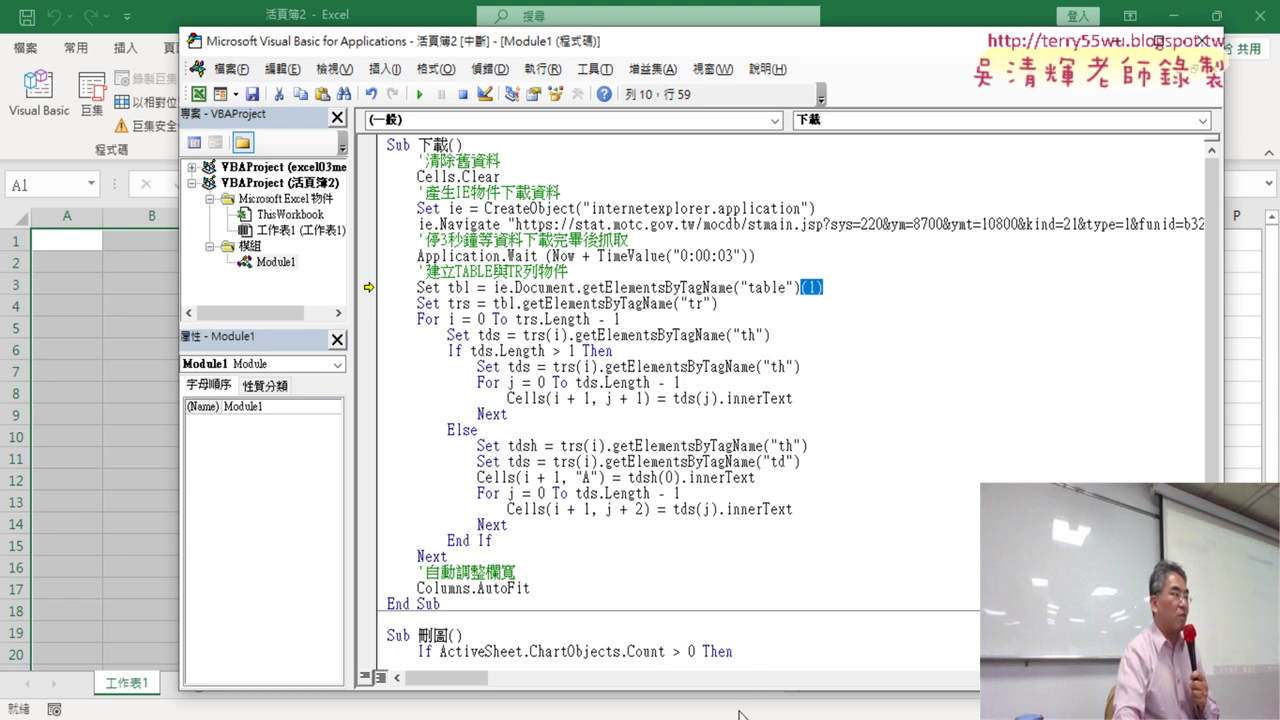
pyautogui.click(680, 710)
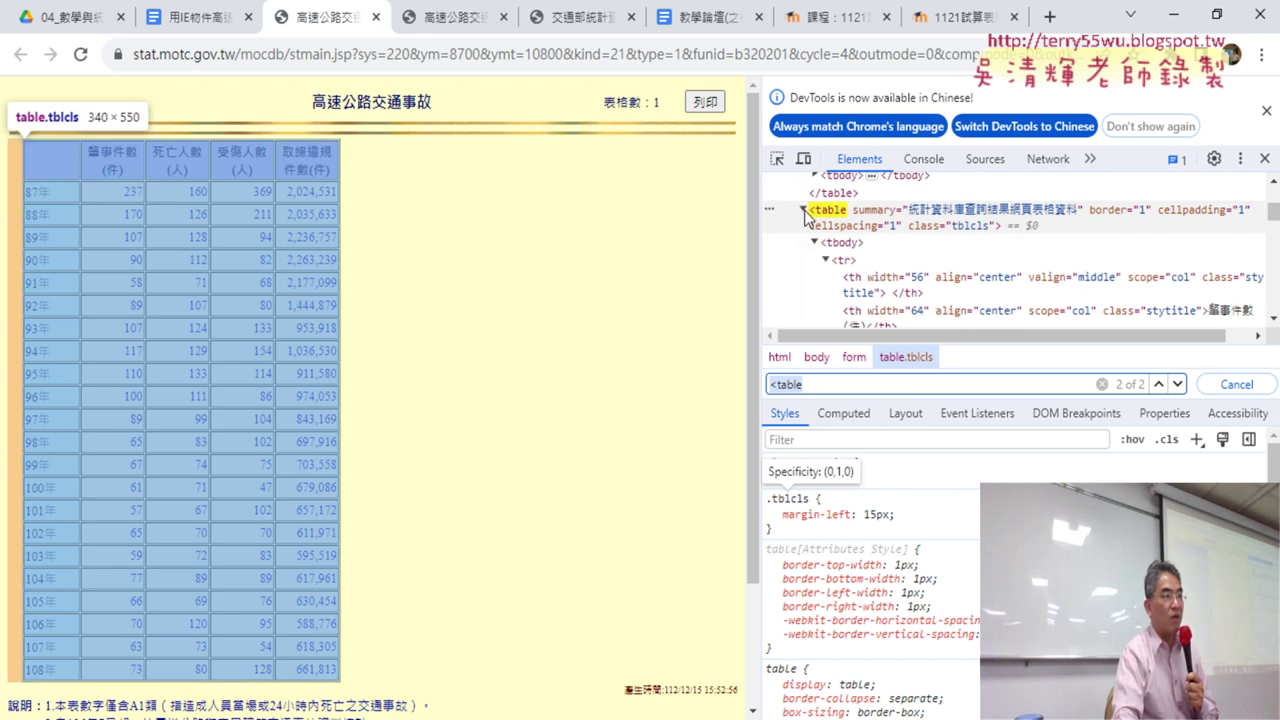
# Step: Re-expand the data table node and collapse its first row to list the sibling rows
pyautogui.click(804, 211)
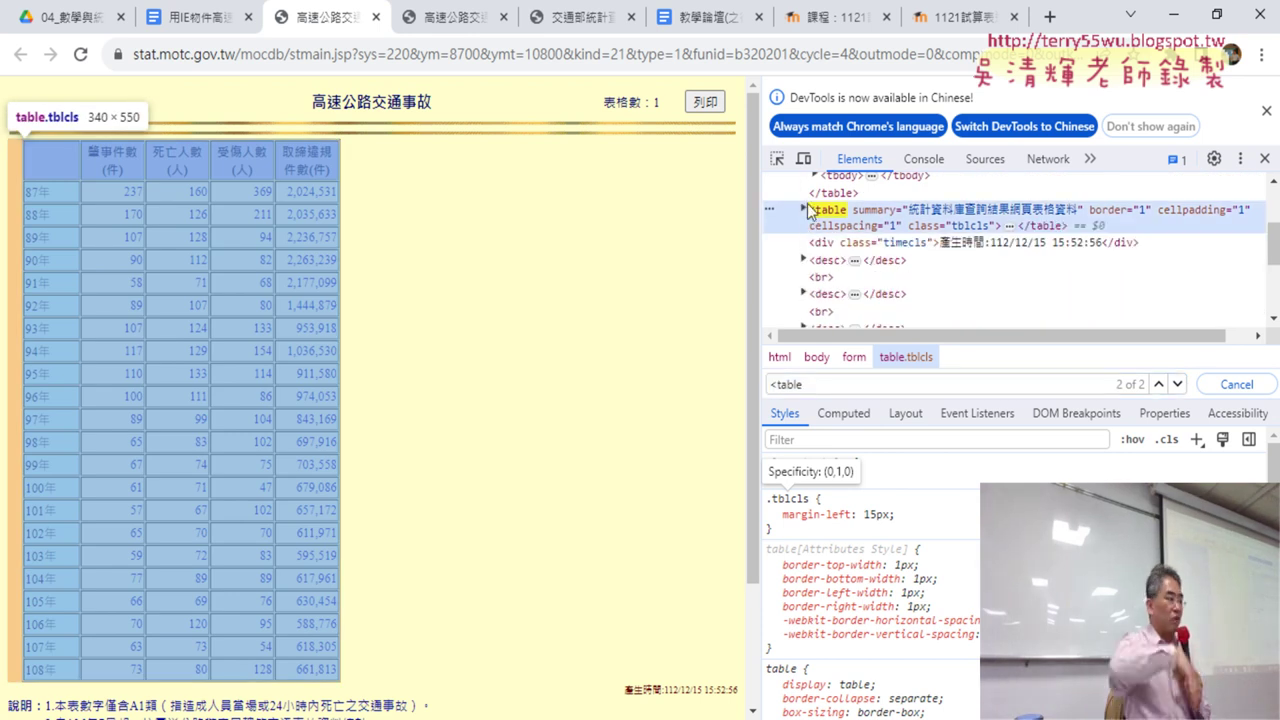
pyautogui.click(804, 211)
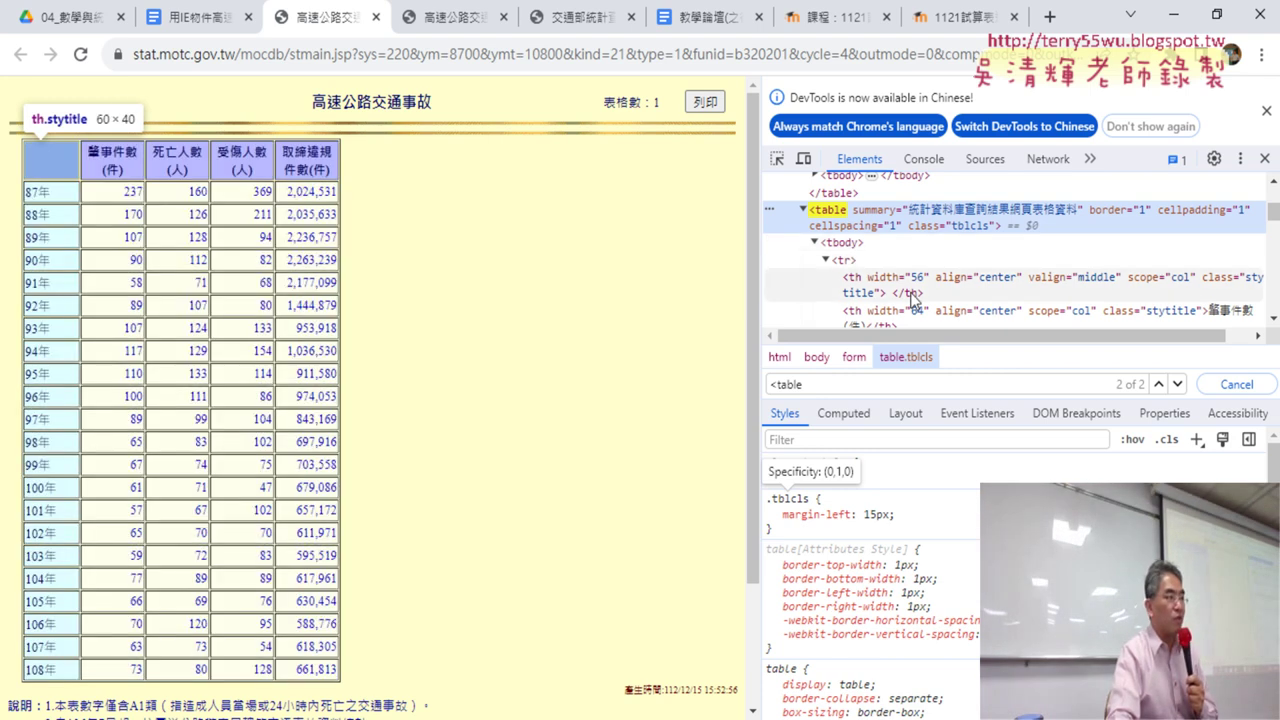
pyautogui.click(830, 262)
pyautogui.click(826, 261)
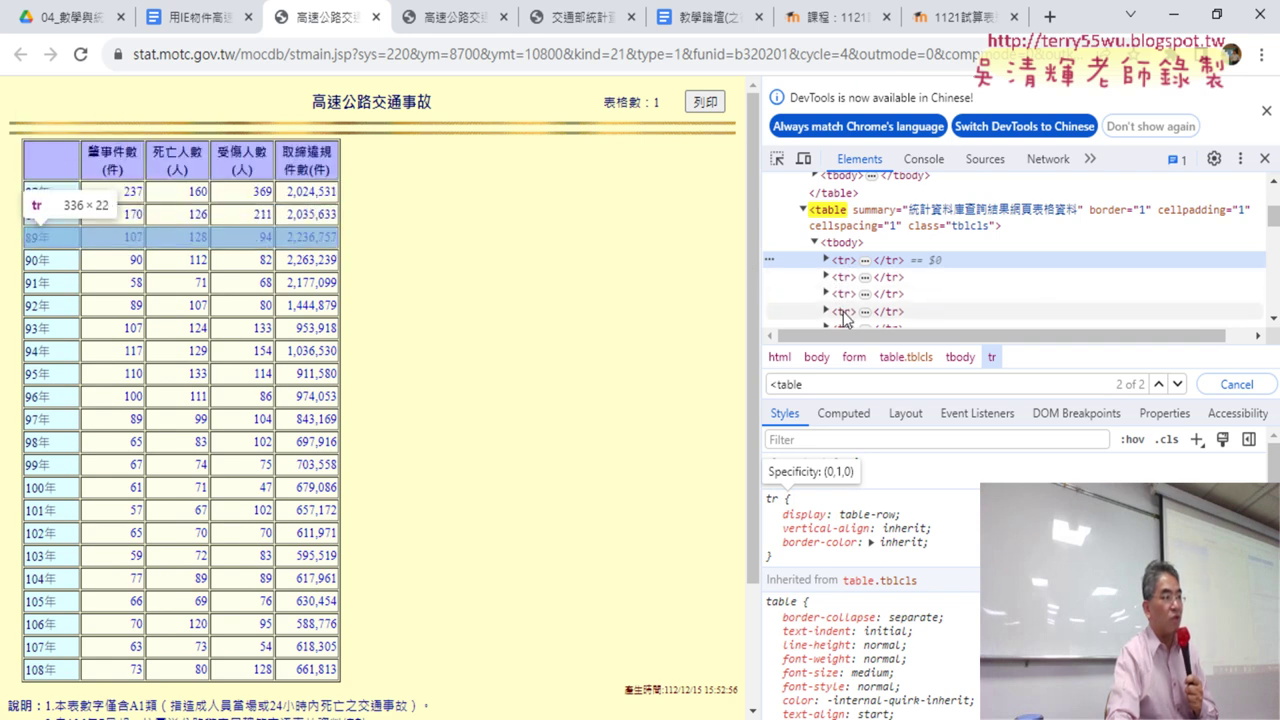
pyautogui.scroll(-1, 863, 308)
pyautogui.scroll(-3, 863, 300)
pyautogui.scroll(-3, 871, 270)
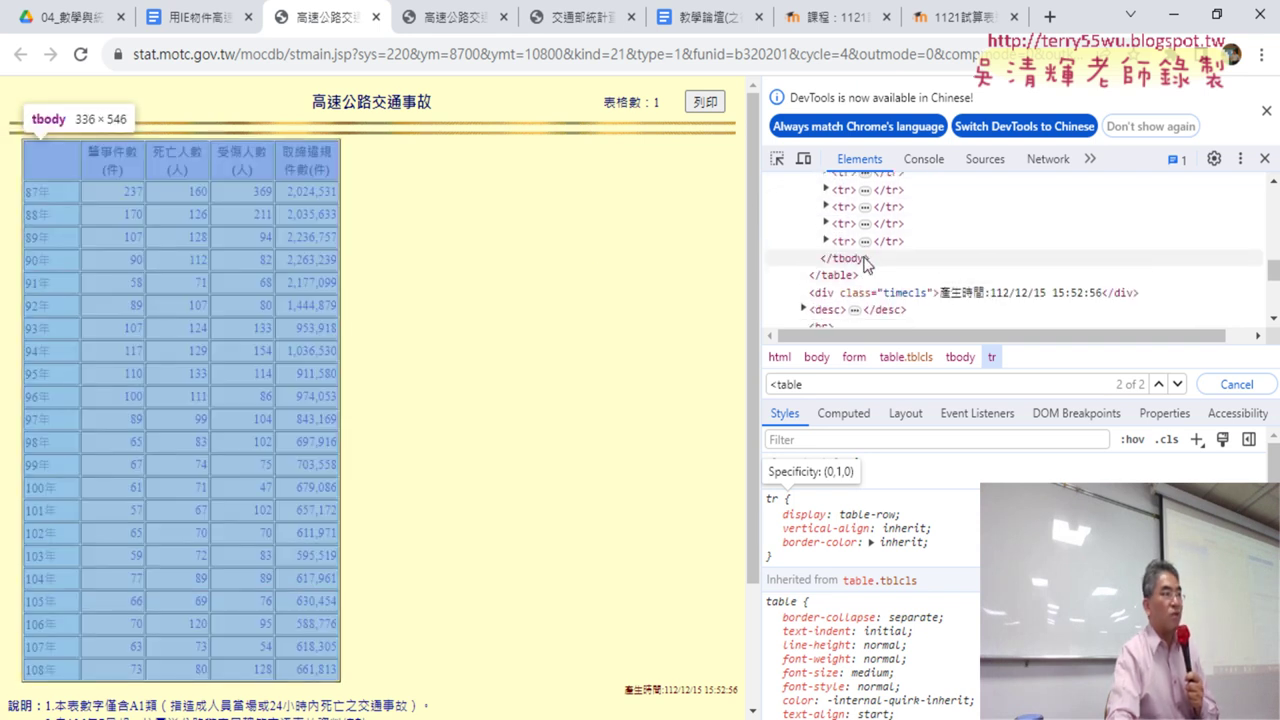
pyautogui.scroll(4, 845, 275)
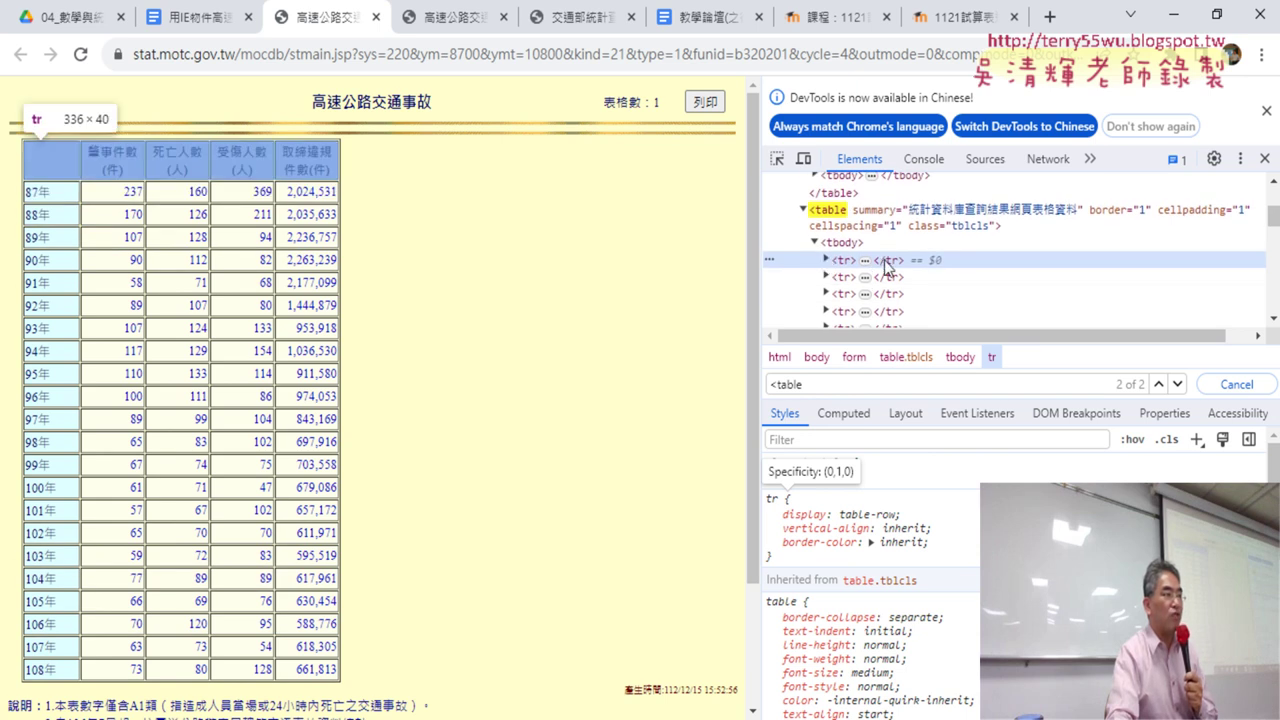
# Step: Expand the header row and the 87年 row to reveal their th and td cells
pyautogui.click(826, 260)
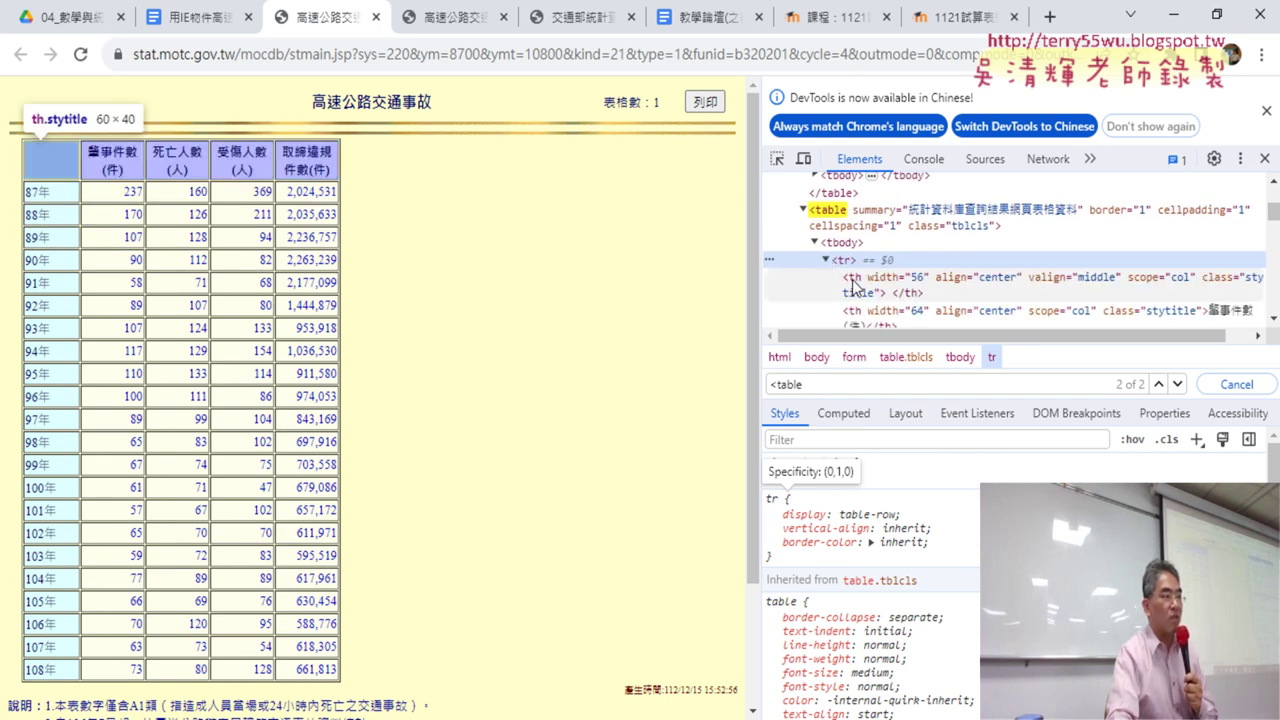
pyautogui.scroll(-2, 853, 287)
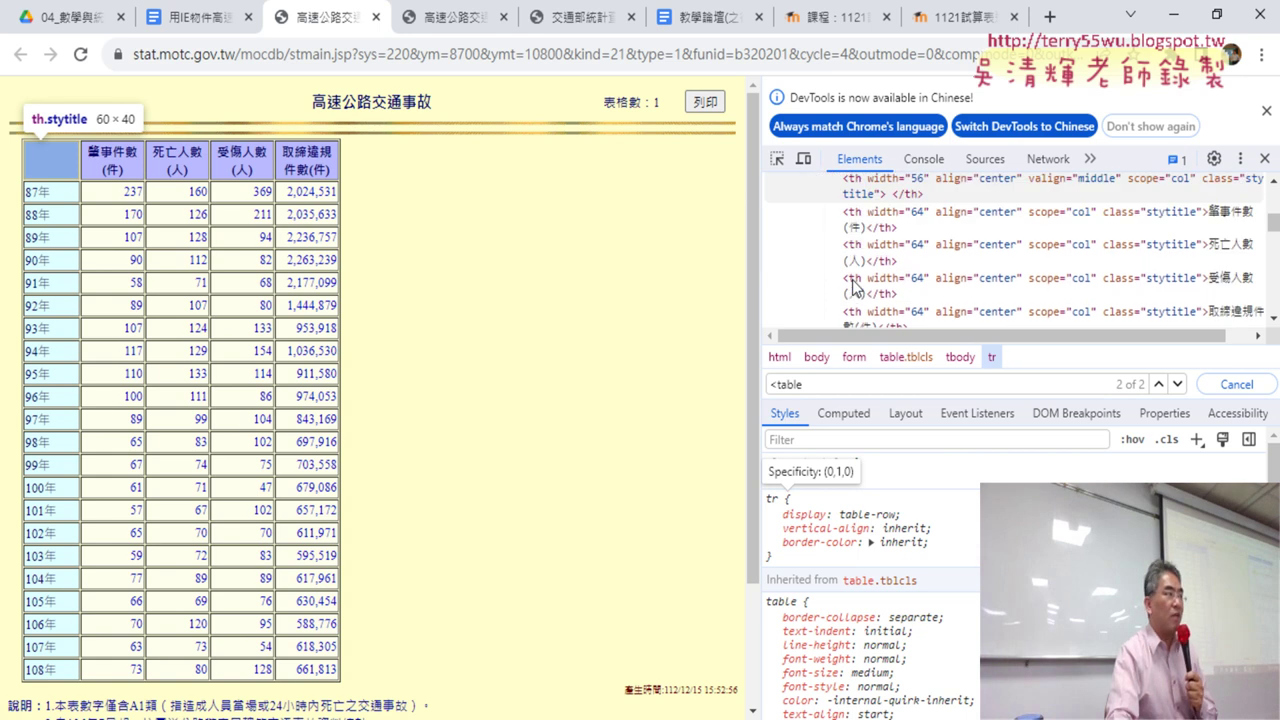
pyautogui.scroll(2, 853, 287)
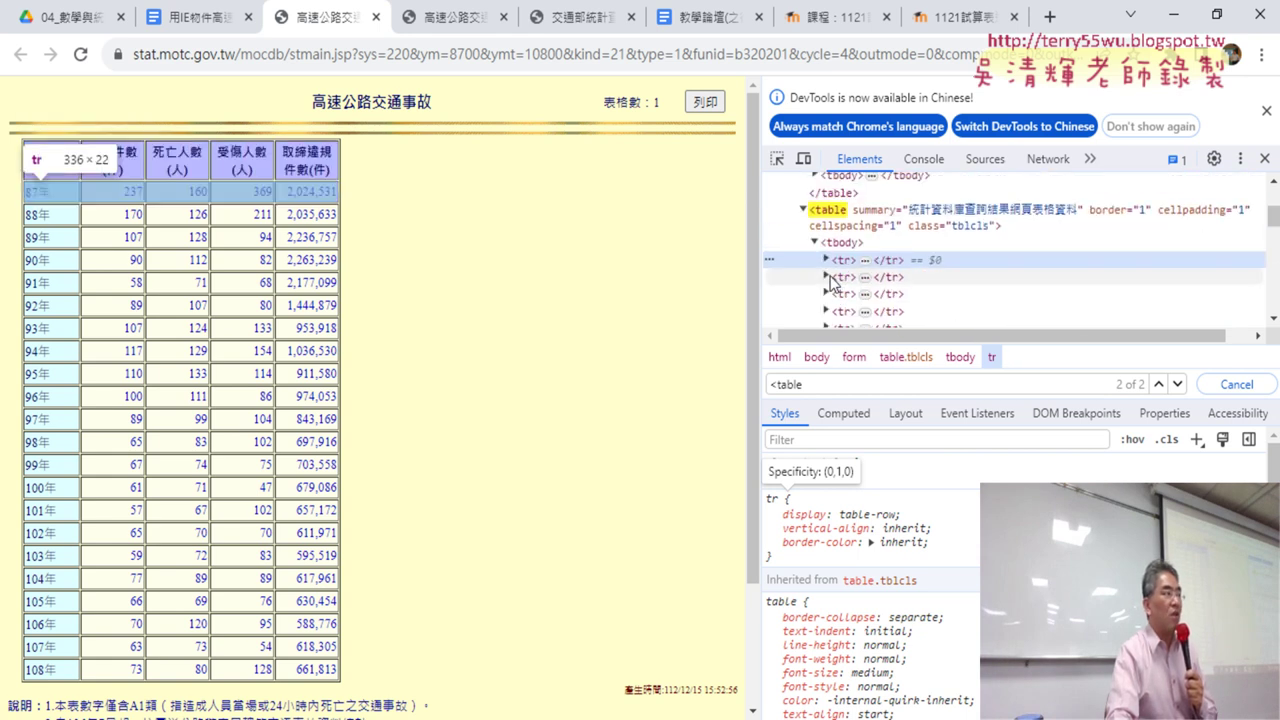
pyautogui.click(828, 277)
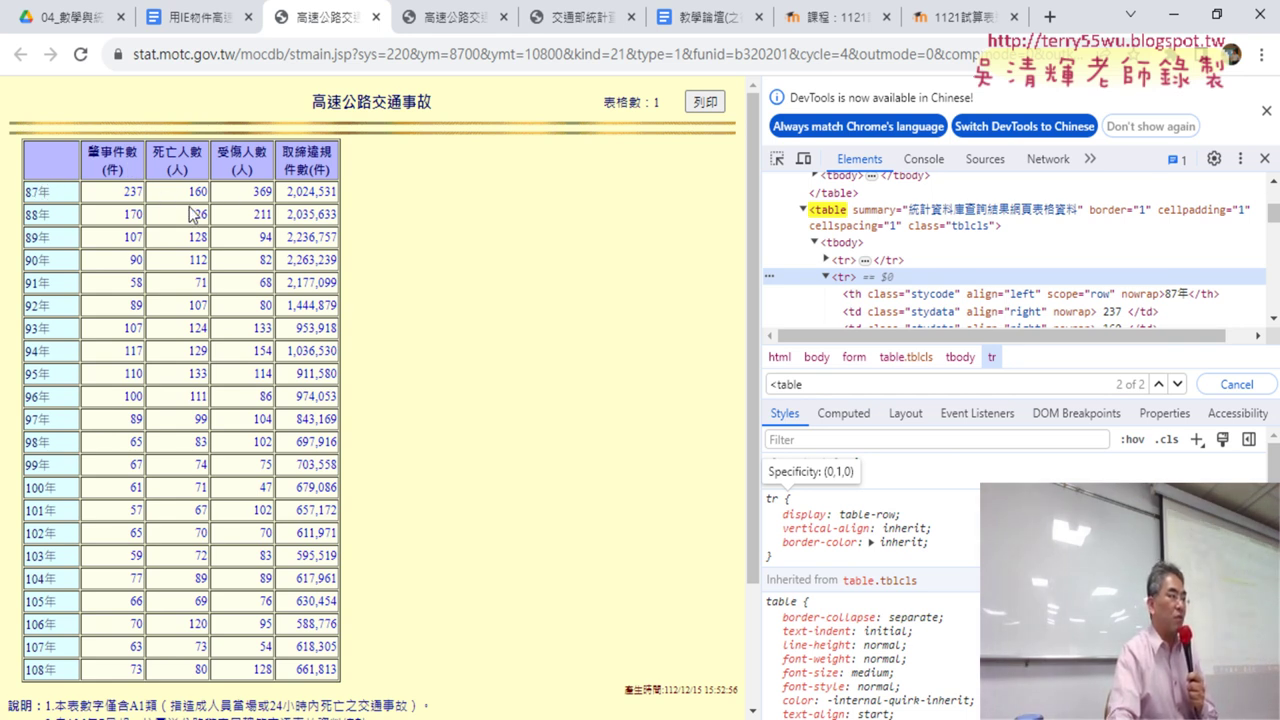
pyautogui.click(1173, 15)
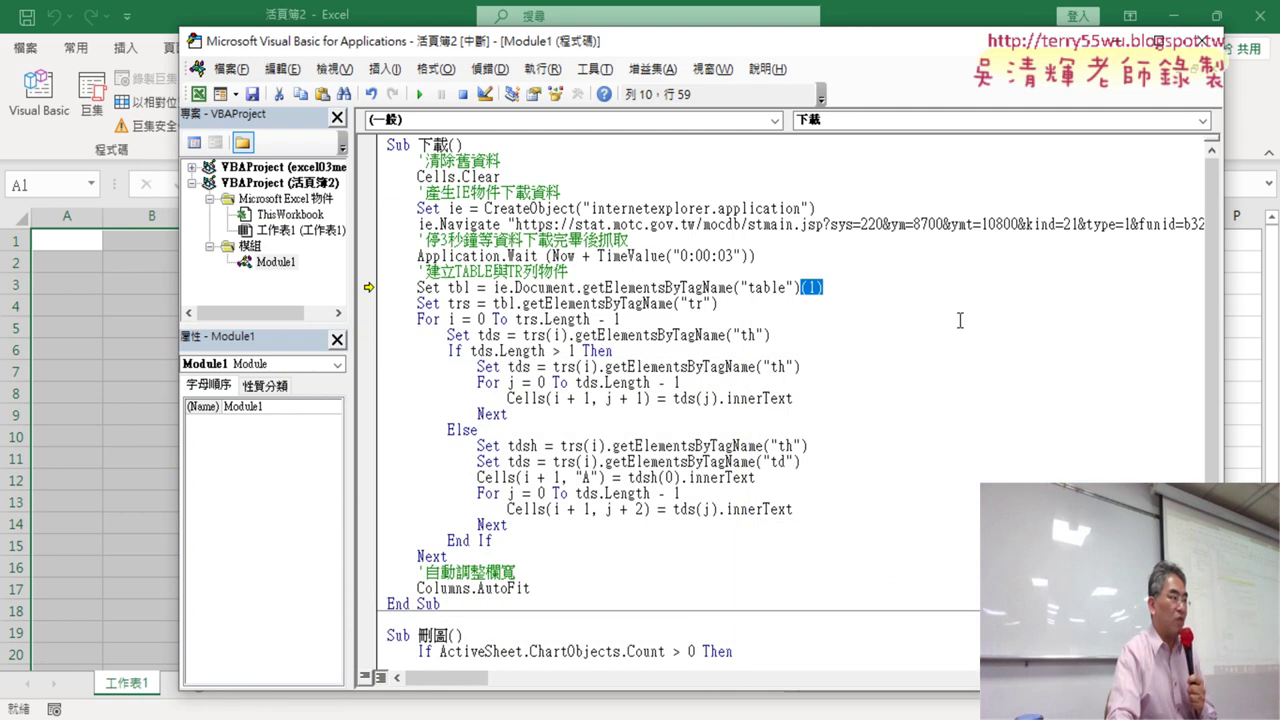
# Step: Highlight the tbl and trs variables on the Set tbl and Set trs lines
pyautogui.click(768, 337)
pyautogui.doubleClick(465, 289)
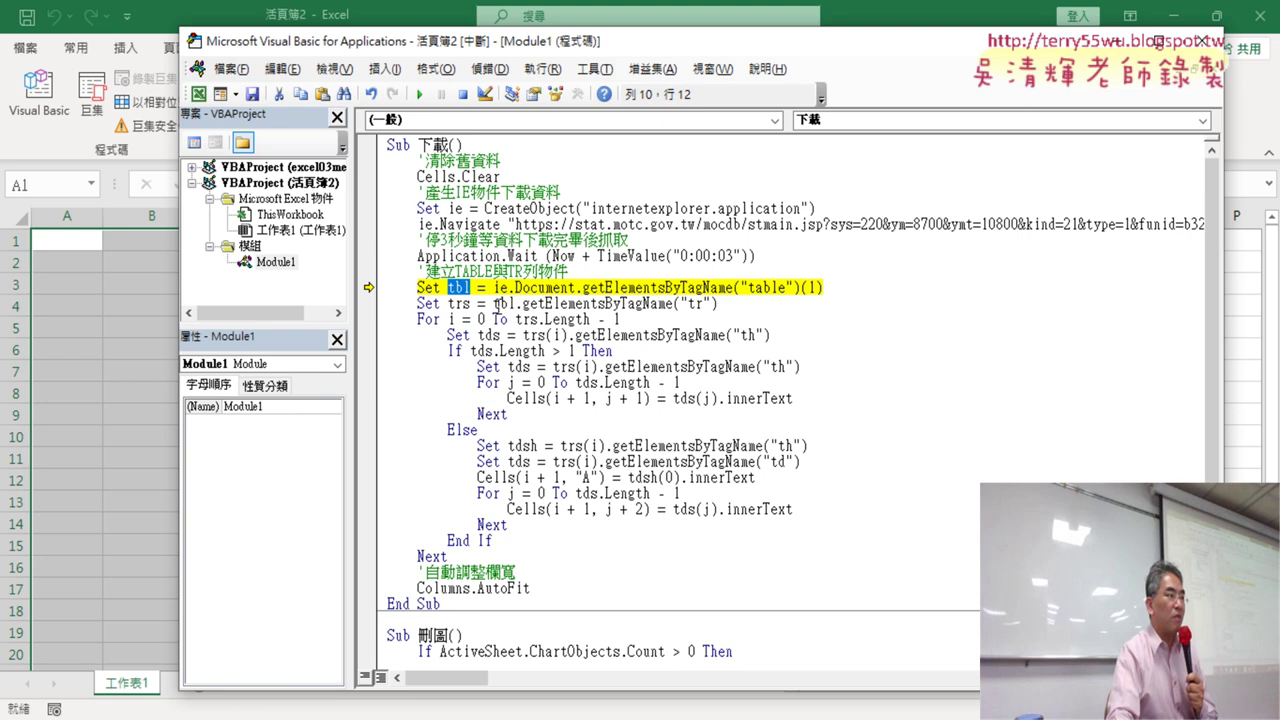
pyautogui.doubleClick(504, 303)
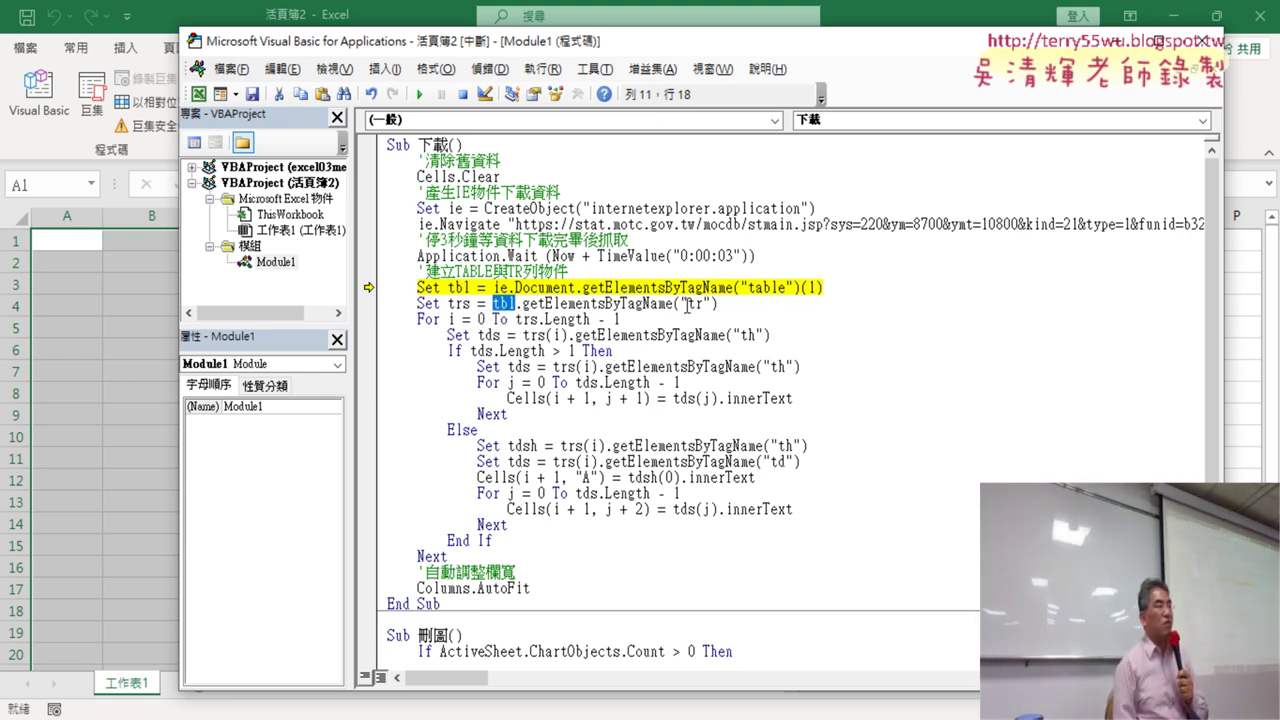
pyautogui.click(687, 303)
pyautogui.click(471, 303)
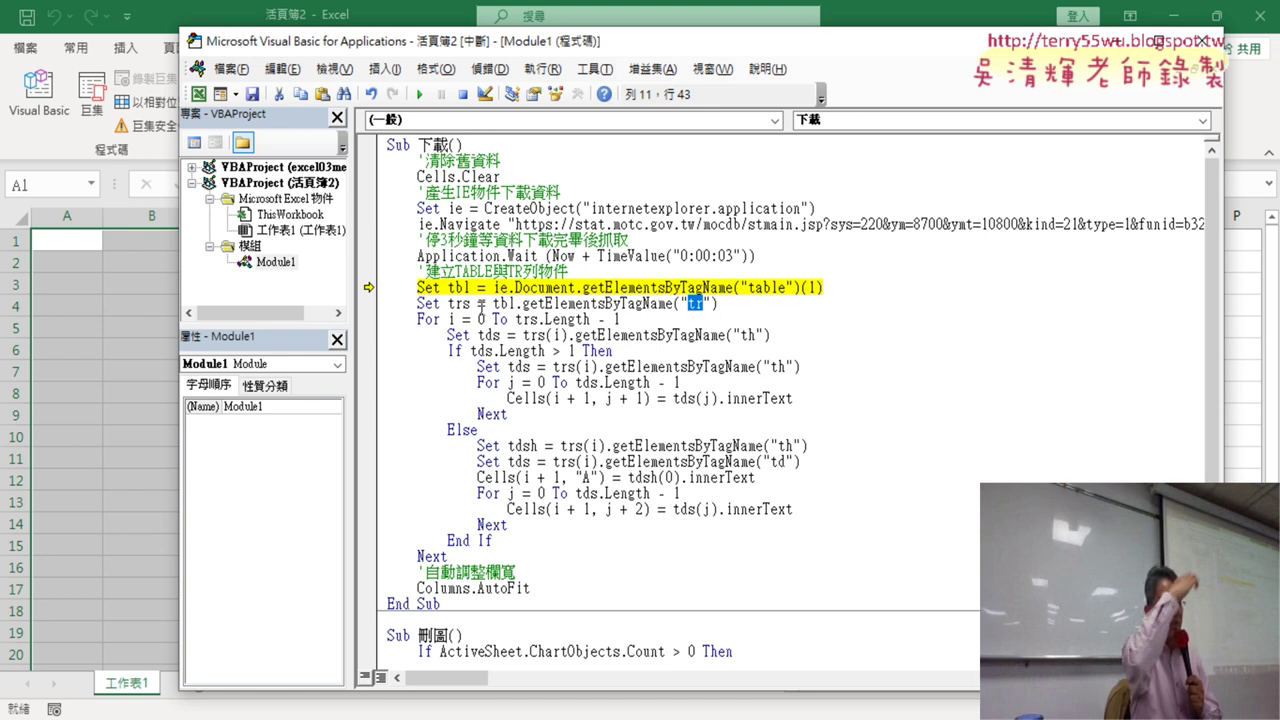
pyautogui.doubleClick(468, 303)
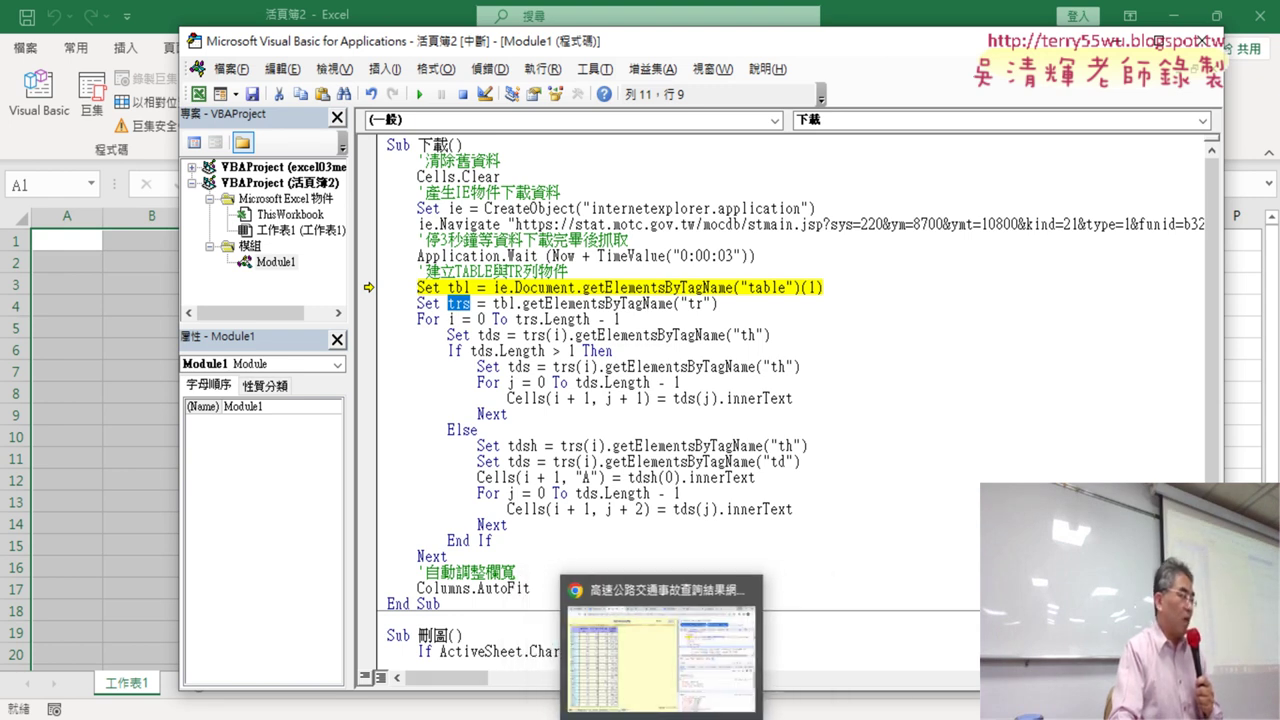
pyautogui.click(584, 585)
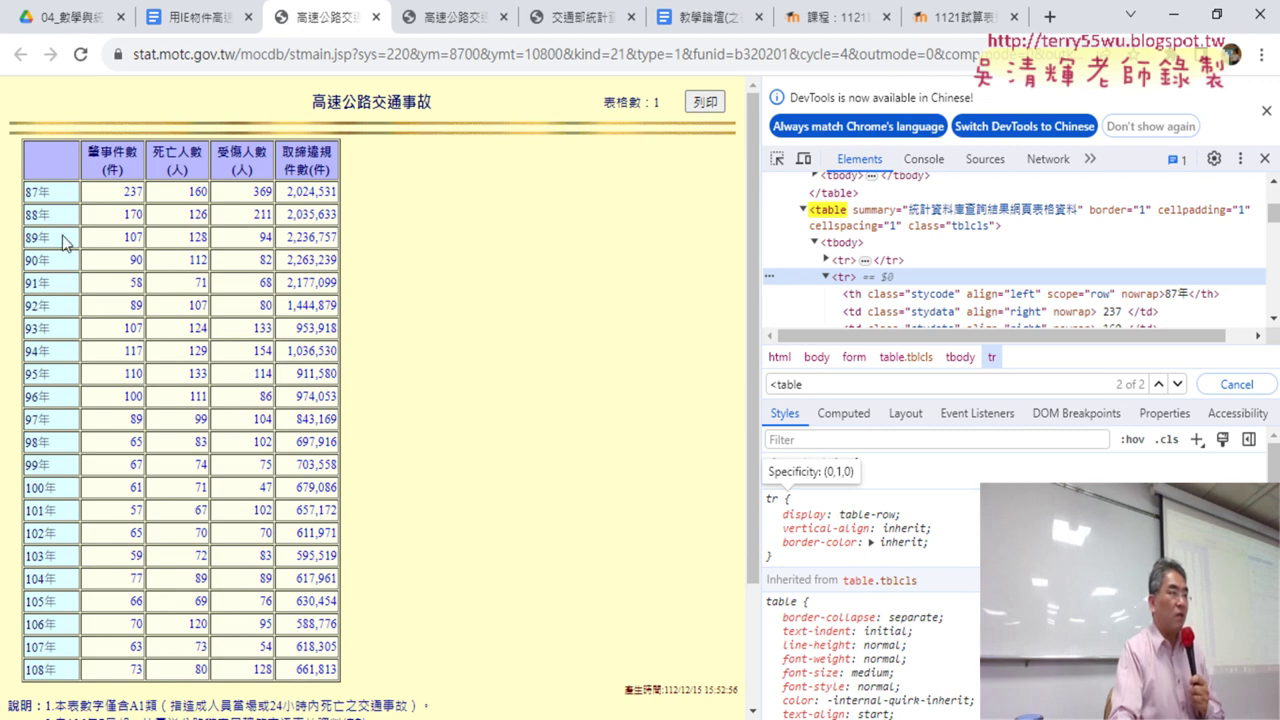
# Step: Select the table's rows from 87年 downward, then go back to the For loop line
pyautogui.moveTo(28, 192)
pyautogui.mouseDown()
pyautogui.moveTo(217, 604)
pyautogui.moveTo(341, 672)
pyautogui.mouseUp()
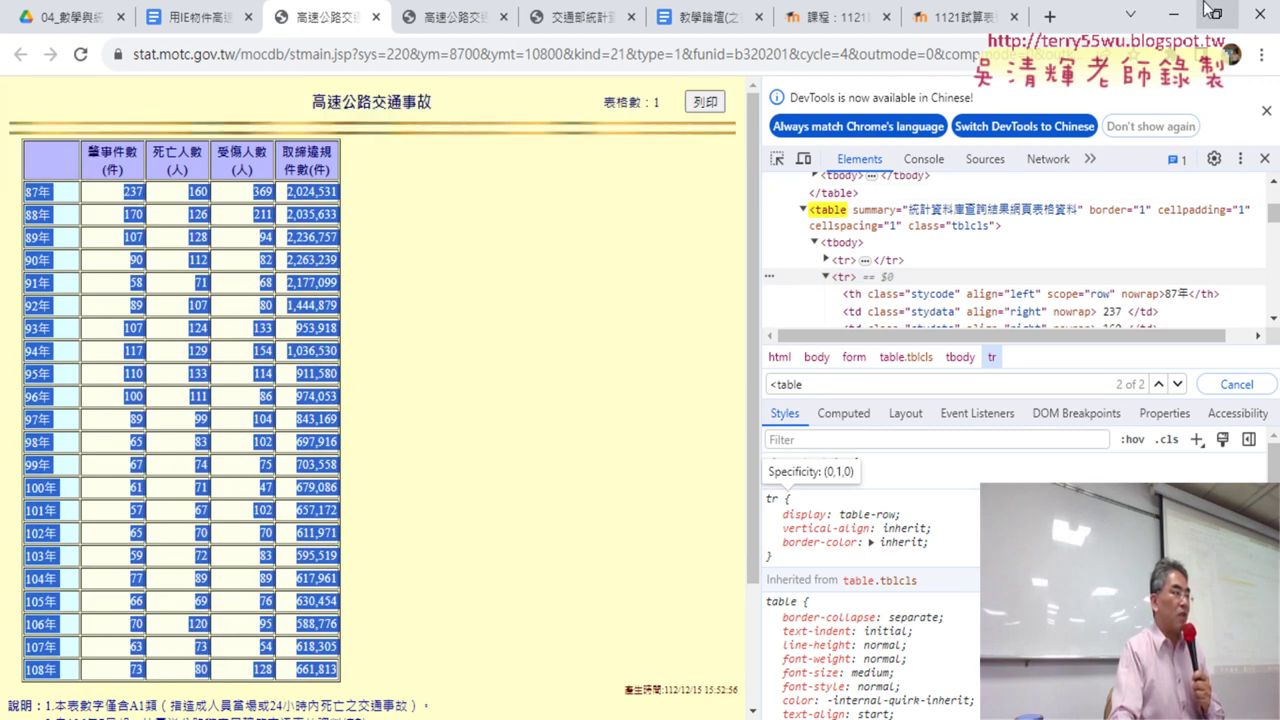
pyautogui.click(1173, 15)
pyautogui.click(479, 318)
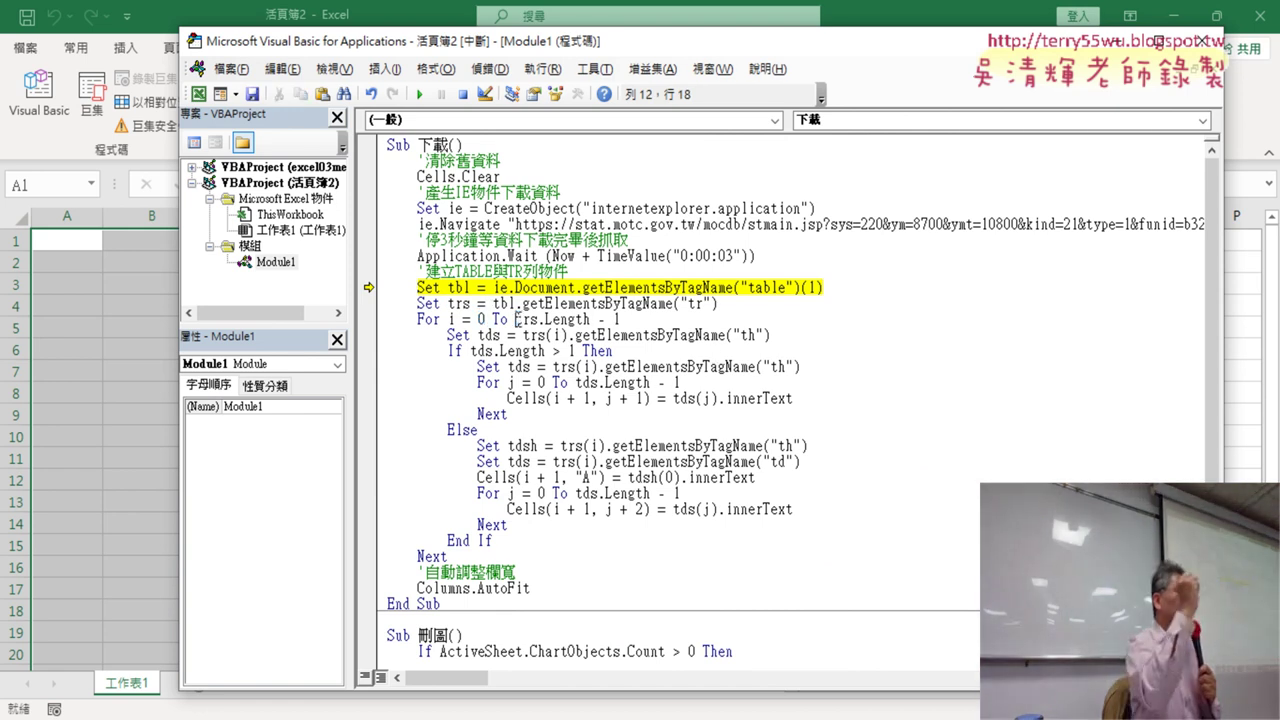
pyautogui.moveTo(515, 319); pyautogui.dragTo(622, 320)
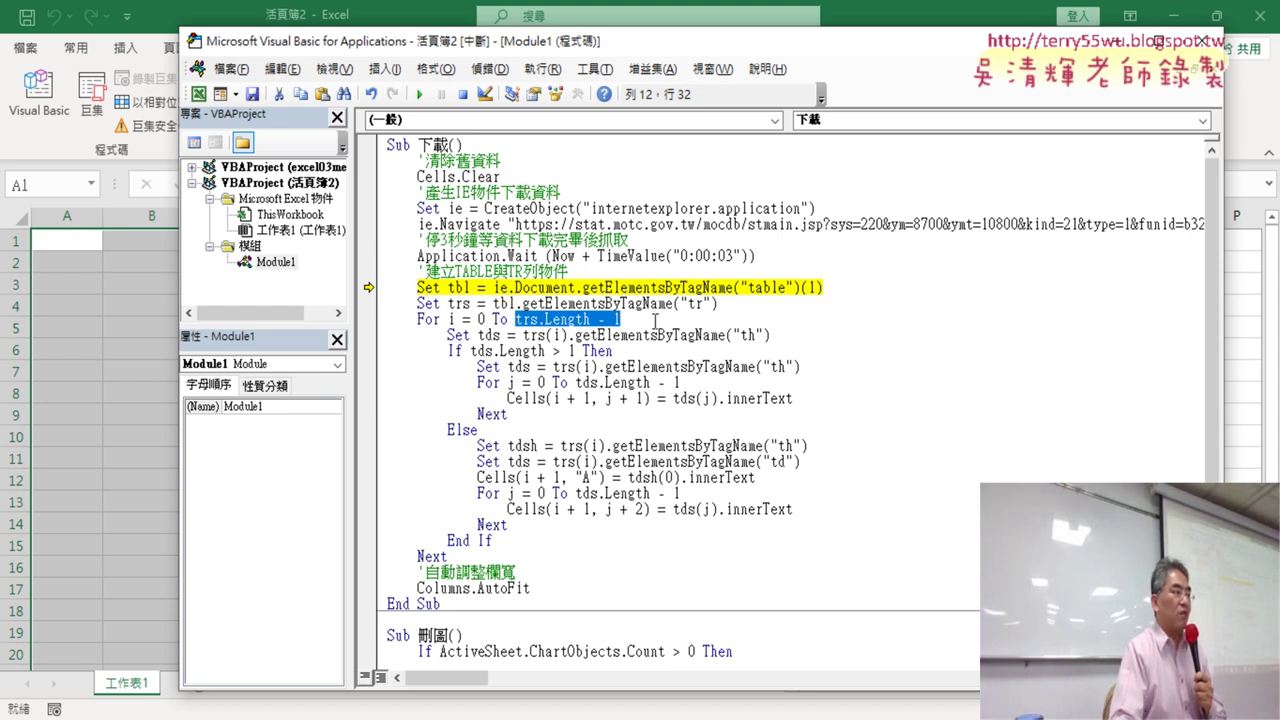
pyautogui.doubleClick(750, 336)
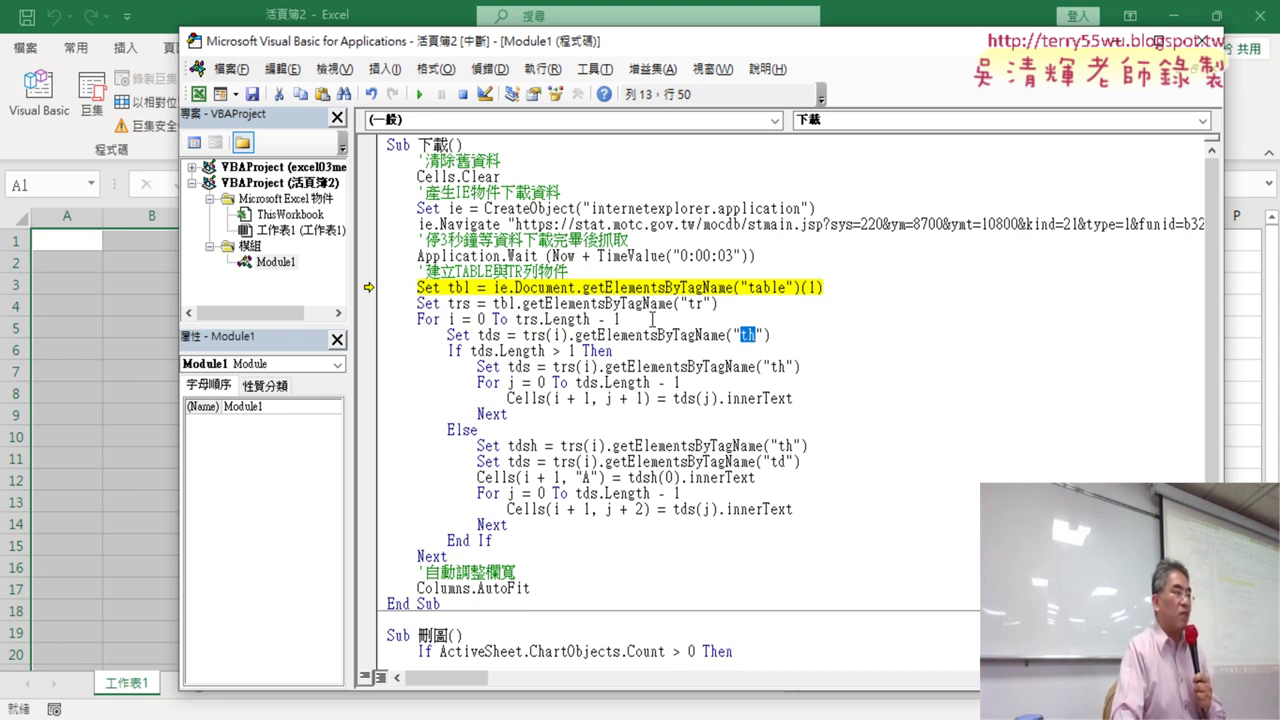
pyautogui.moveTo(471, 351); pyautogui.dragTo(568, 351)
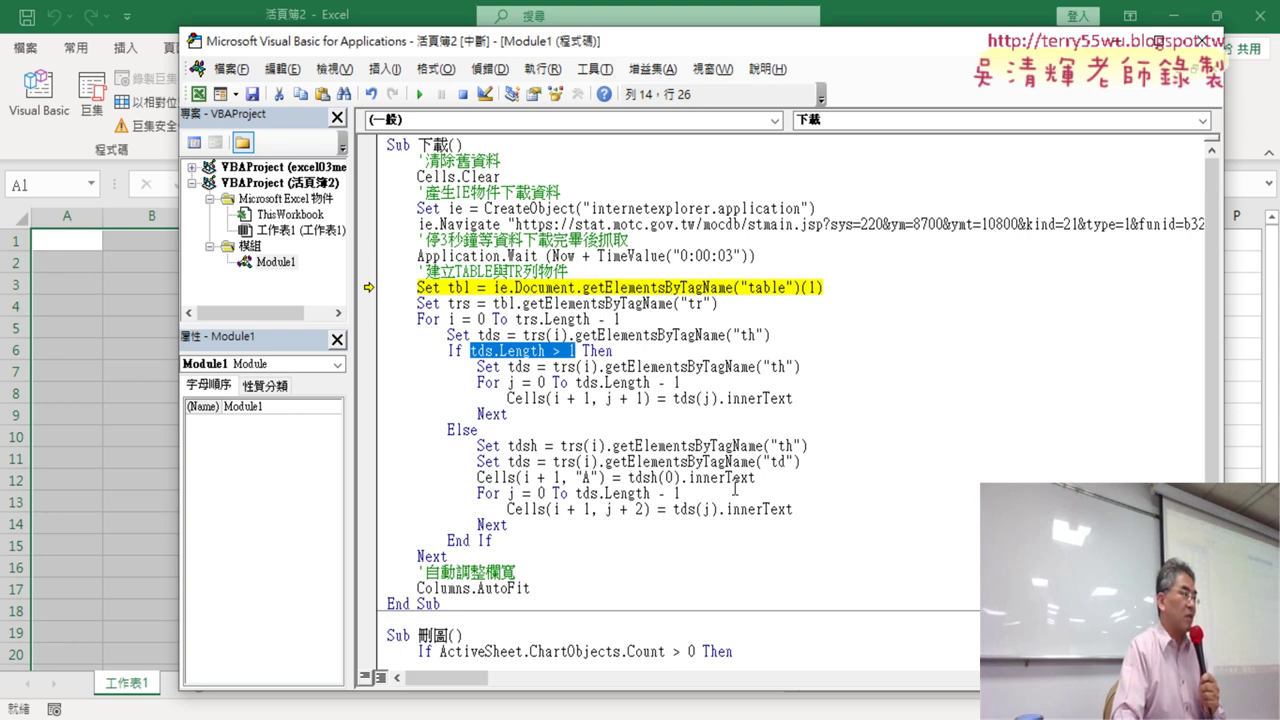
# Step: Mark the header titles and the 87年 row's values on the page to compare them
pyautogui.click(900, 640)
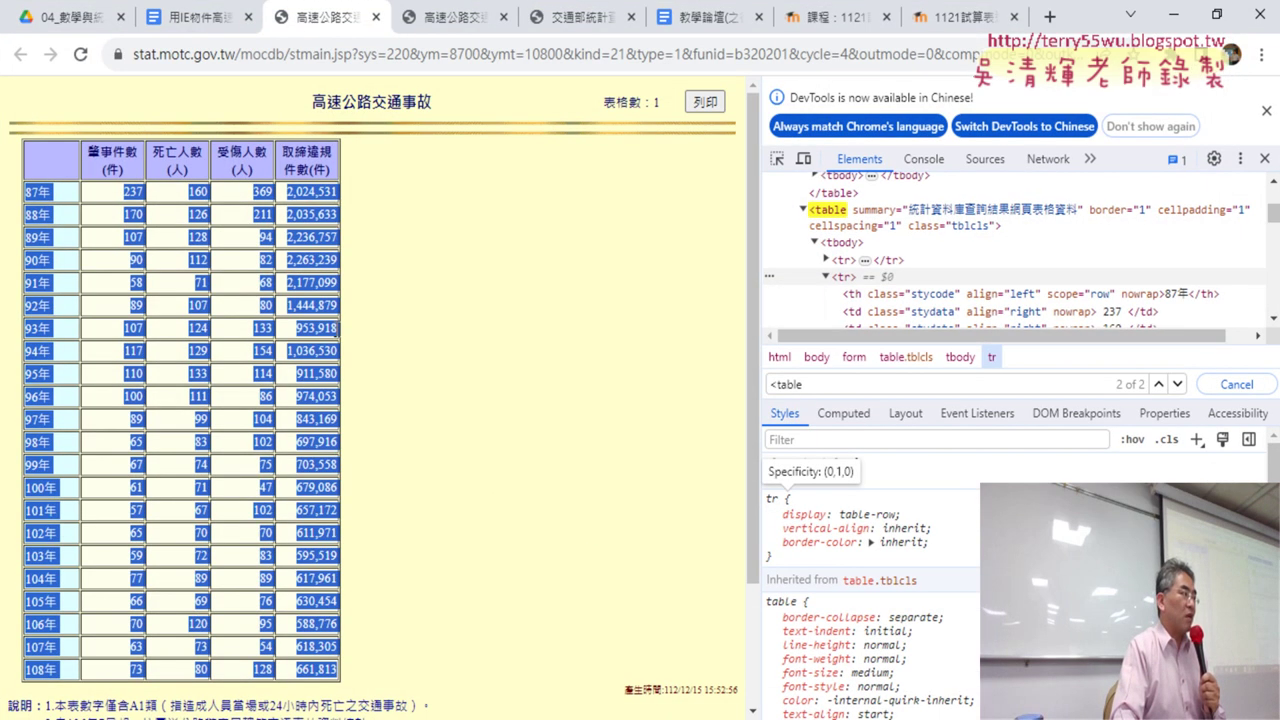
pyautogui.moveTo(104, 170); pyautogui.dragTo(222, 170)
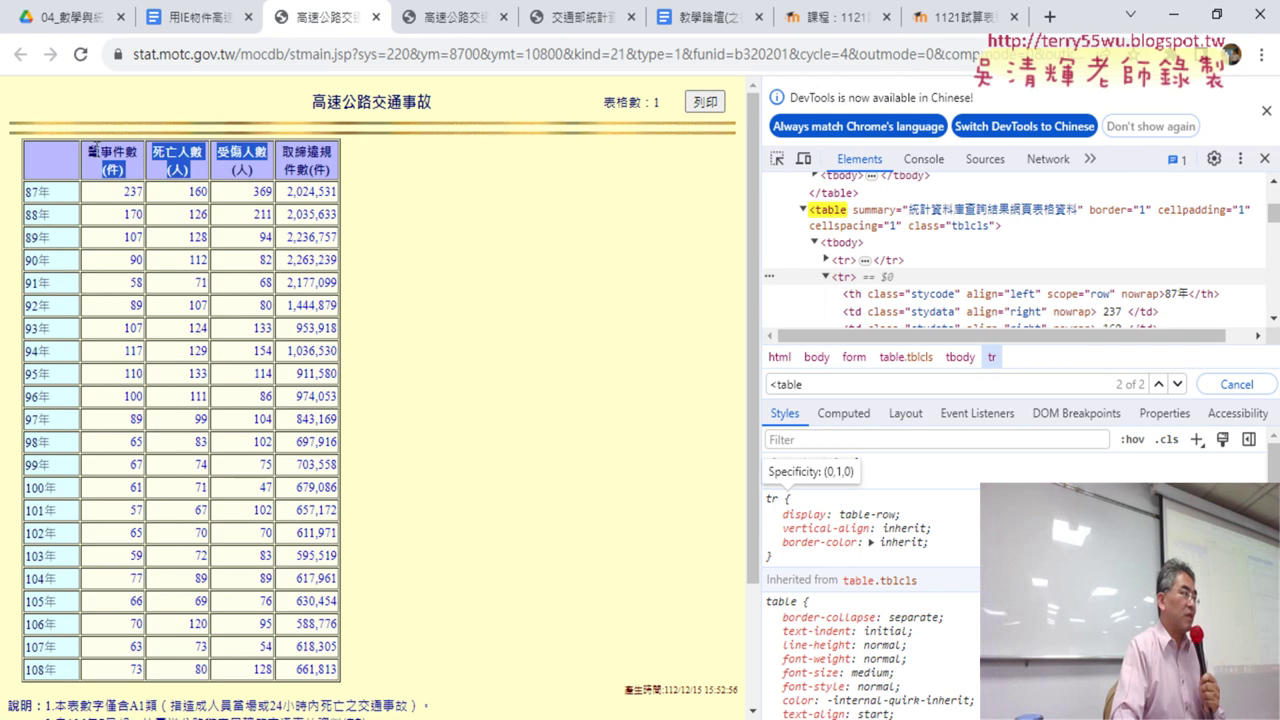
pyautogui.moveTo(84, 191); pyautogui.dragTo(290, 191)
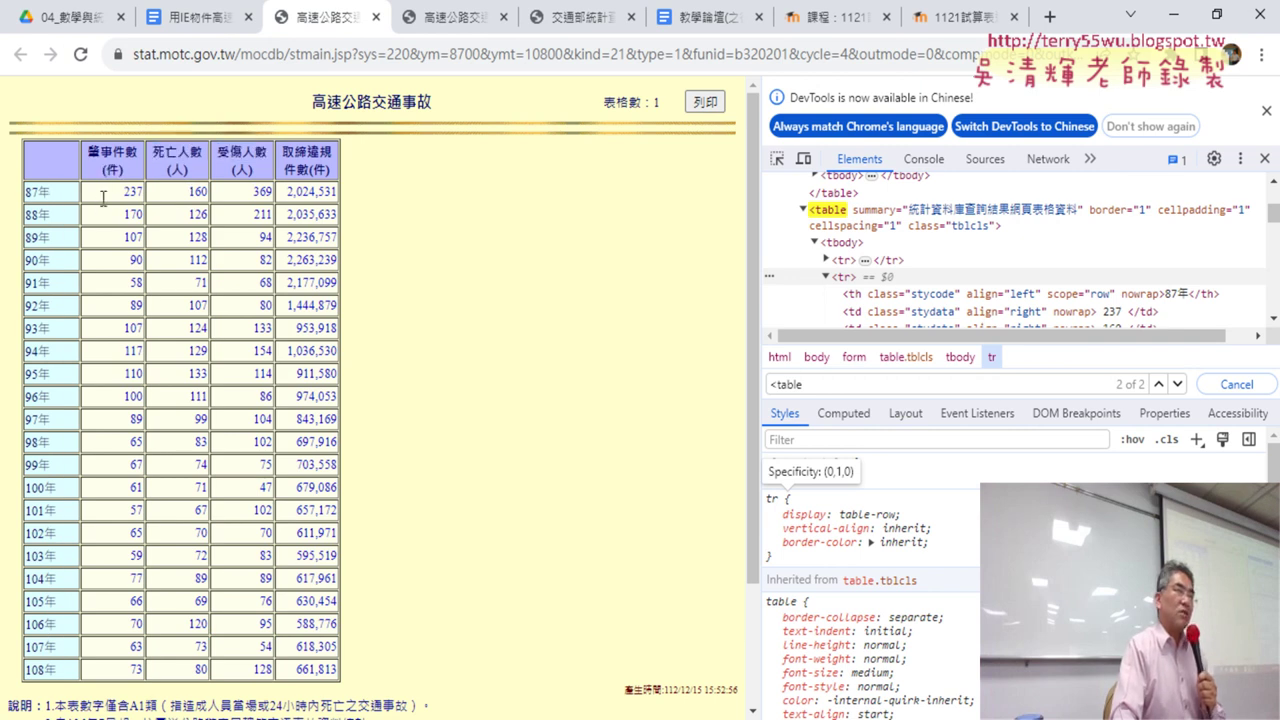
pyautogui.moveTo(40, 160); pyautogui.dragTo(305, 165)
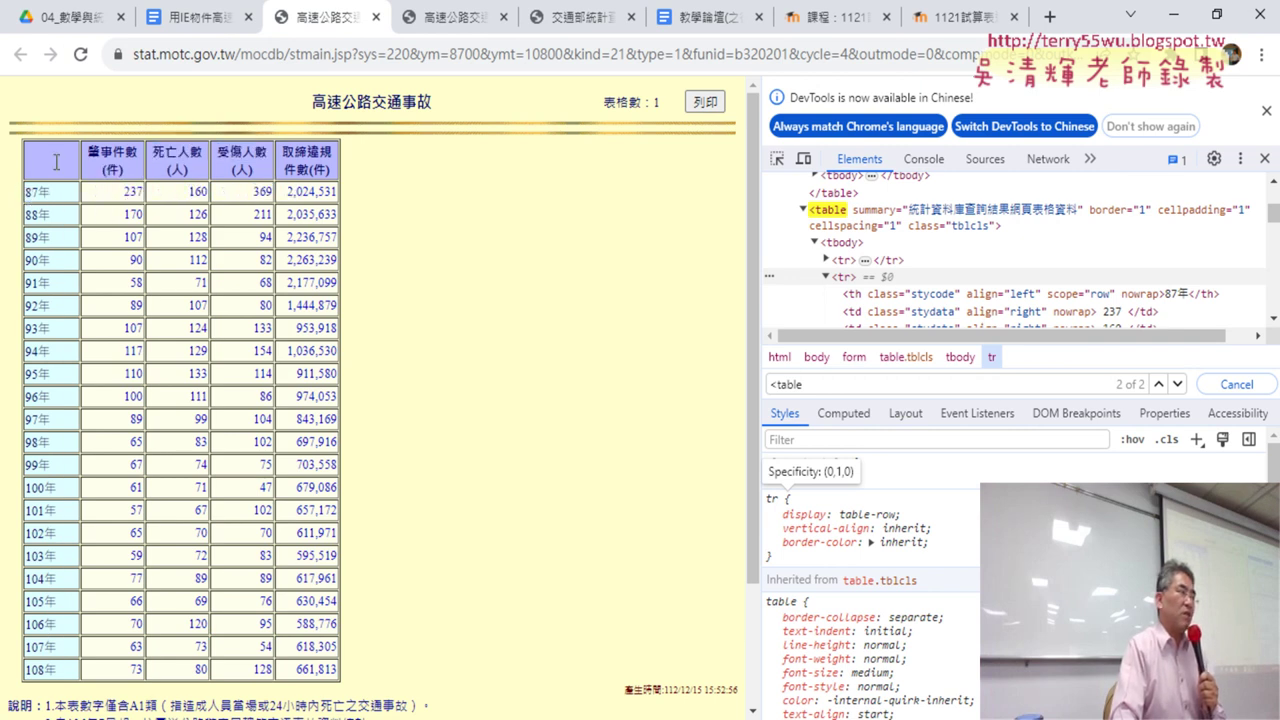
pyautogui.moveTo(66, 193); pyautogui.dragTo(25, 193)
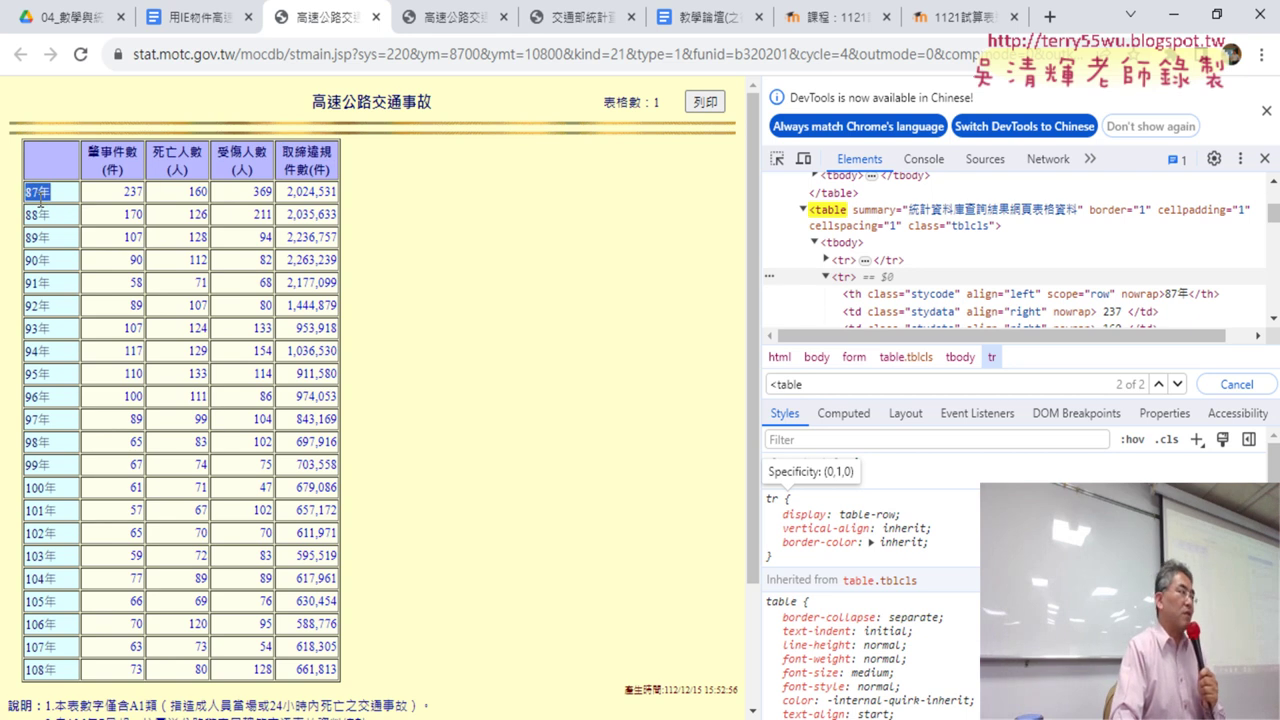
pyautogui.moveTo(92, 170); pyautogui.dragTo(137, 195)
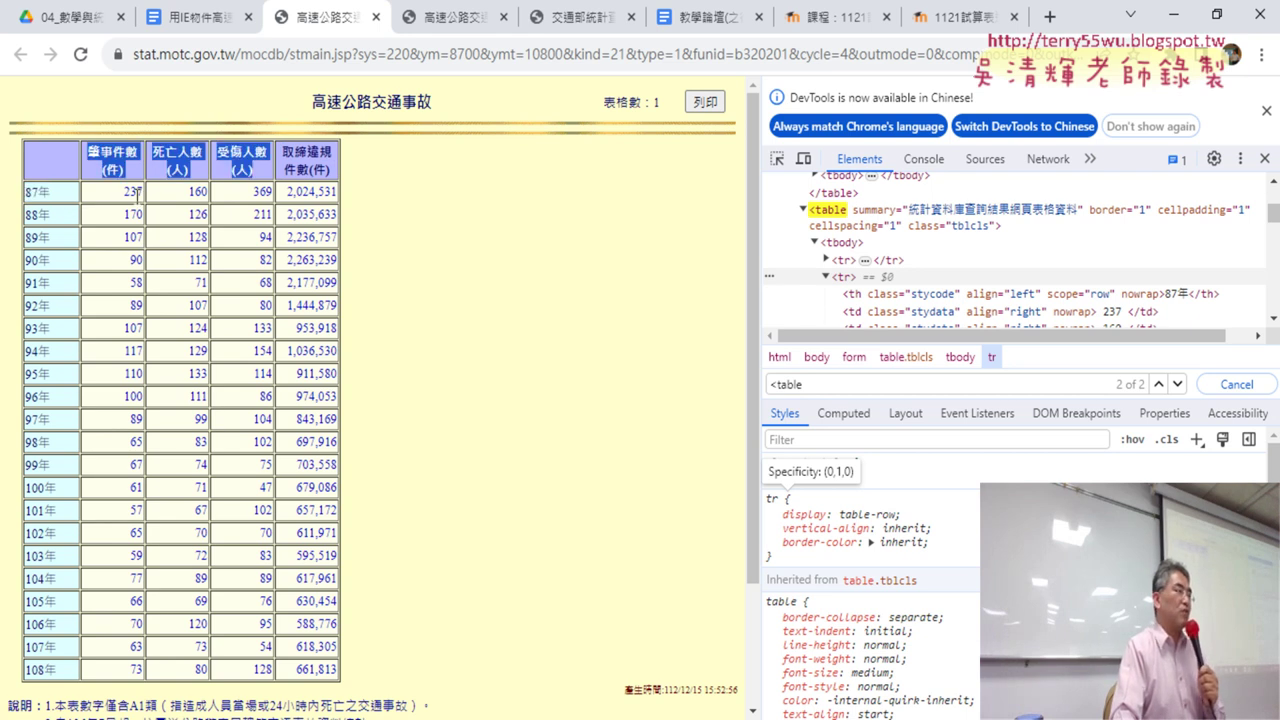
pyautogui.click(140, 212)
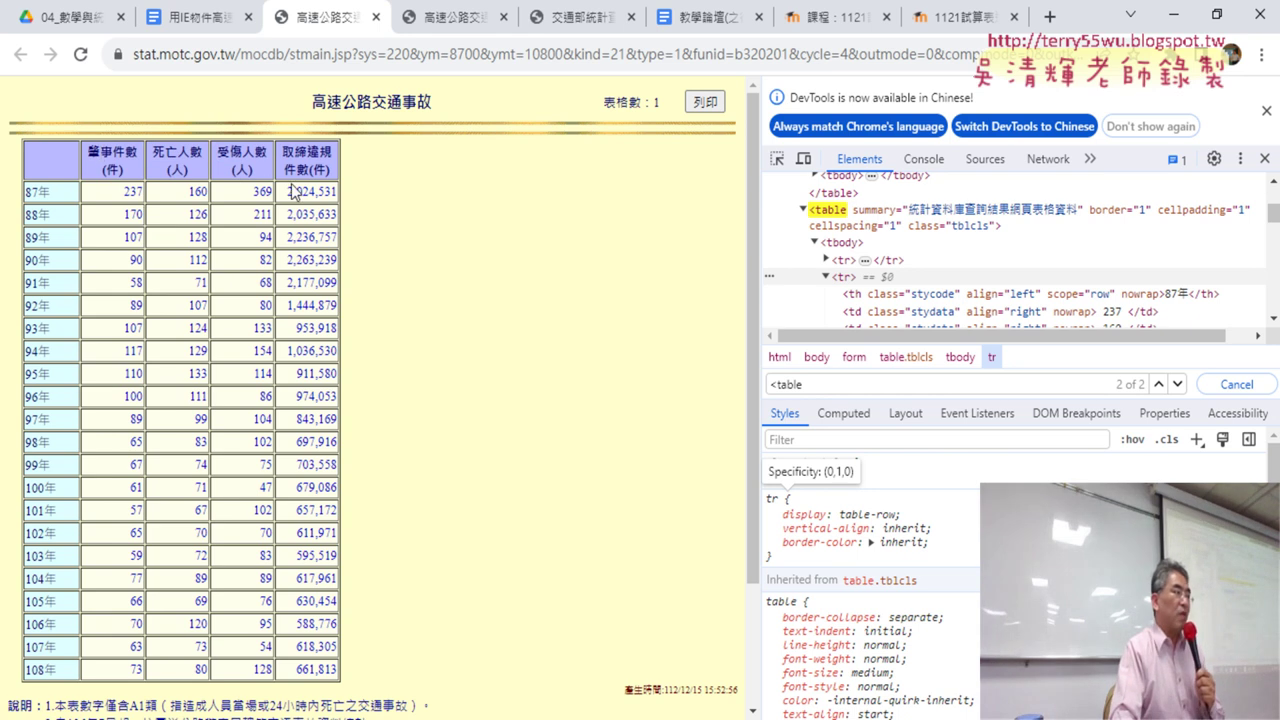
pyautogui.click(1173, 14)
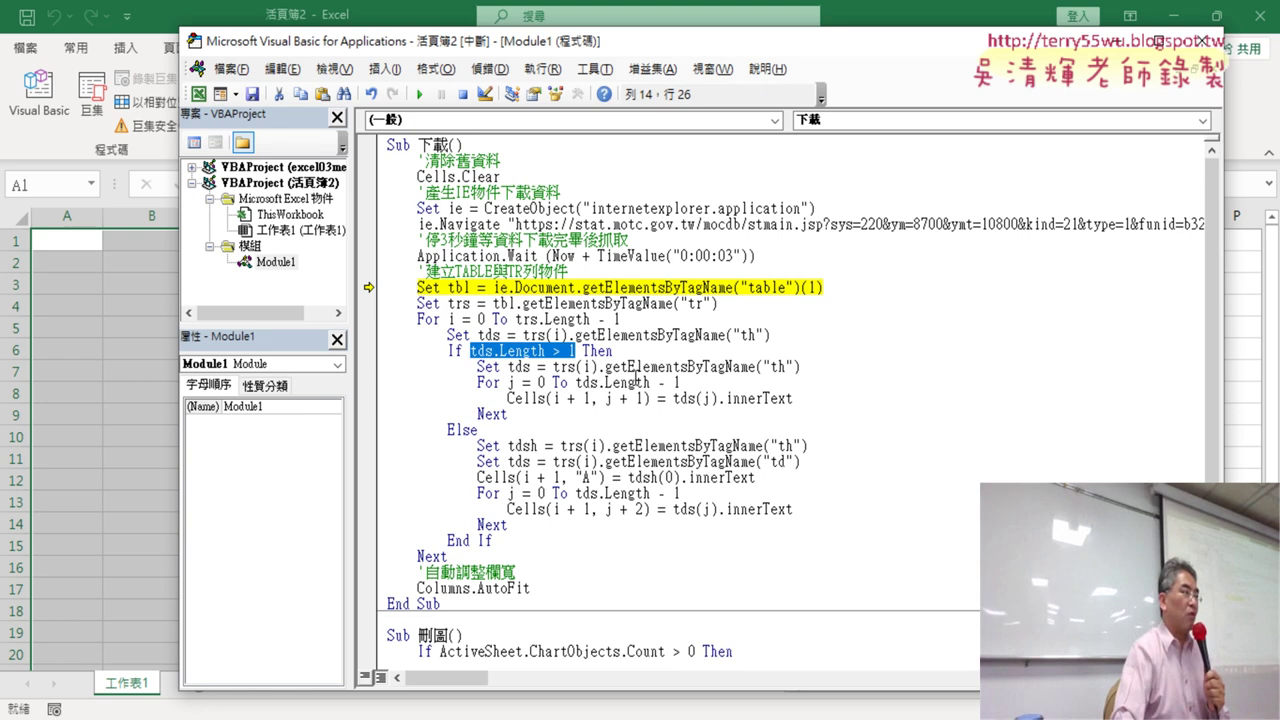
# Step: Step into the header branch, writing the first heading into B1 with the worksheet visible
pyautogui.press('F8')
pyautogui.press('F8')
pyautogui.press('F8')
pyautogui.press('F8')
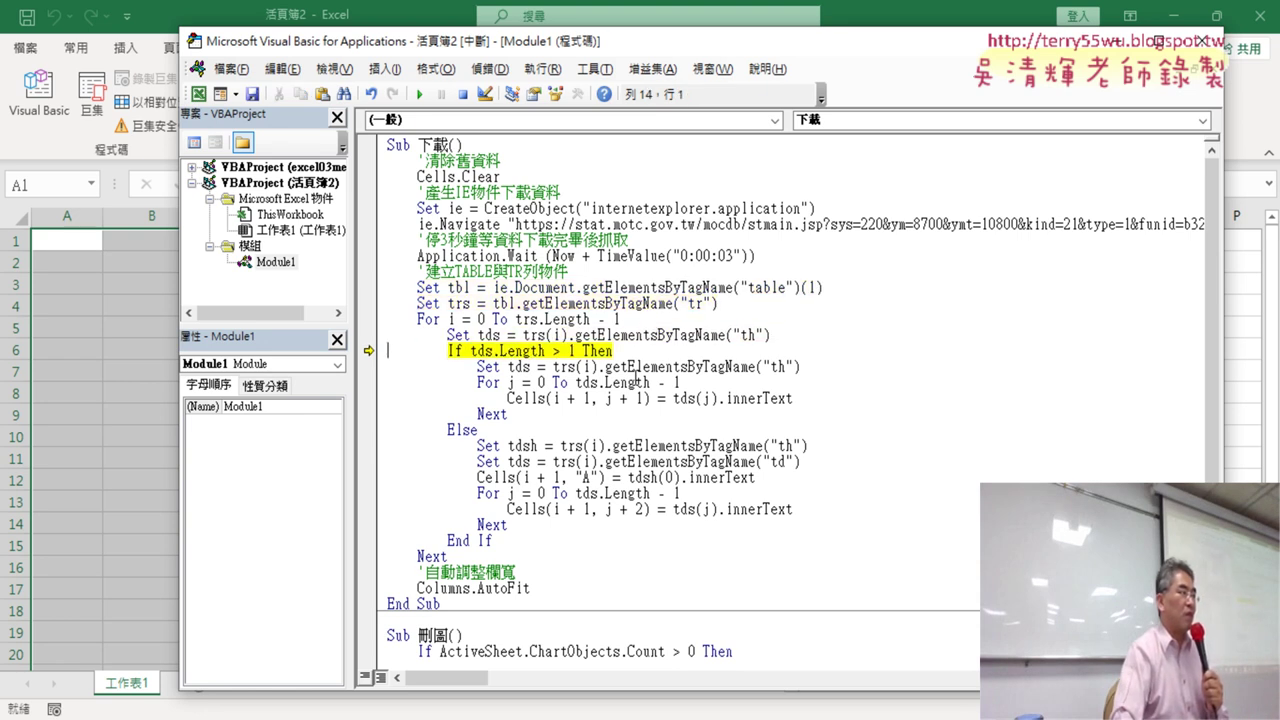
pyautogui.press('F8')
pyautogui.press('F8')
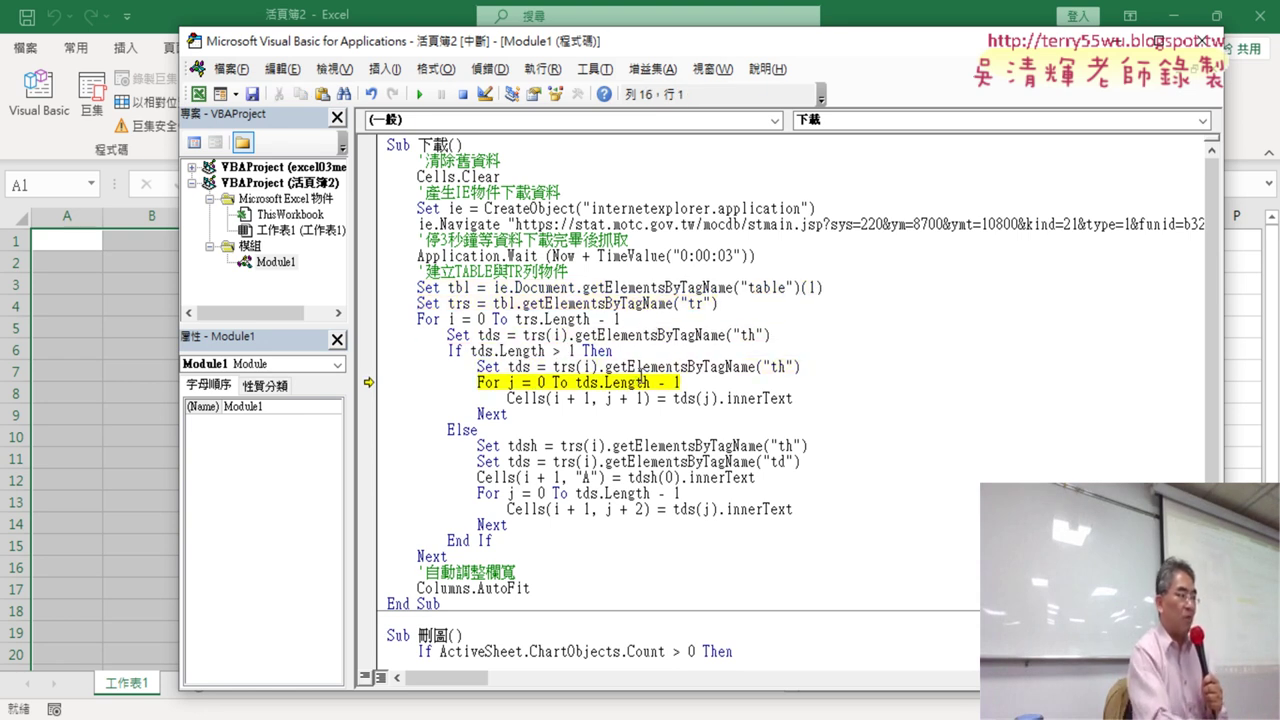
pyautogui.moveTo(595, 45); pyautogui.dragTo(742, 46)
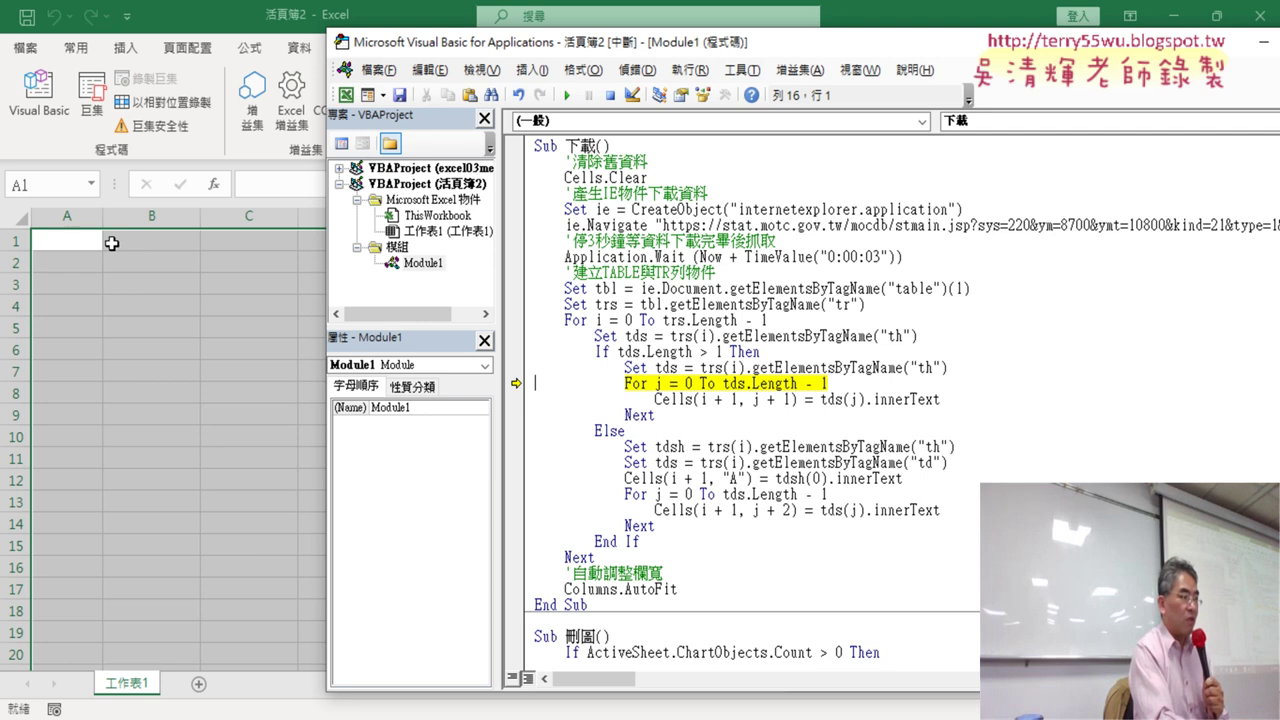
pyautogui.moveTo(641, 42); pyautogui.dragTo(796, 45)
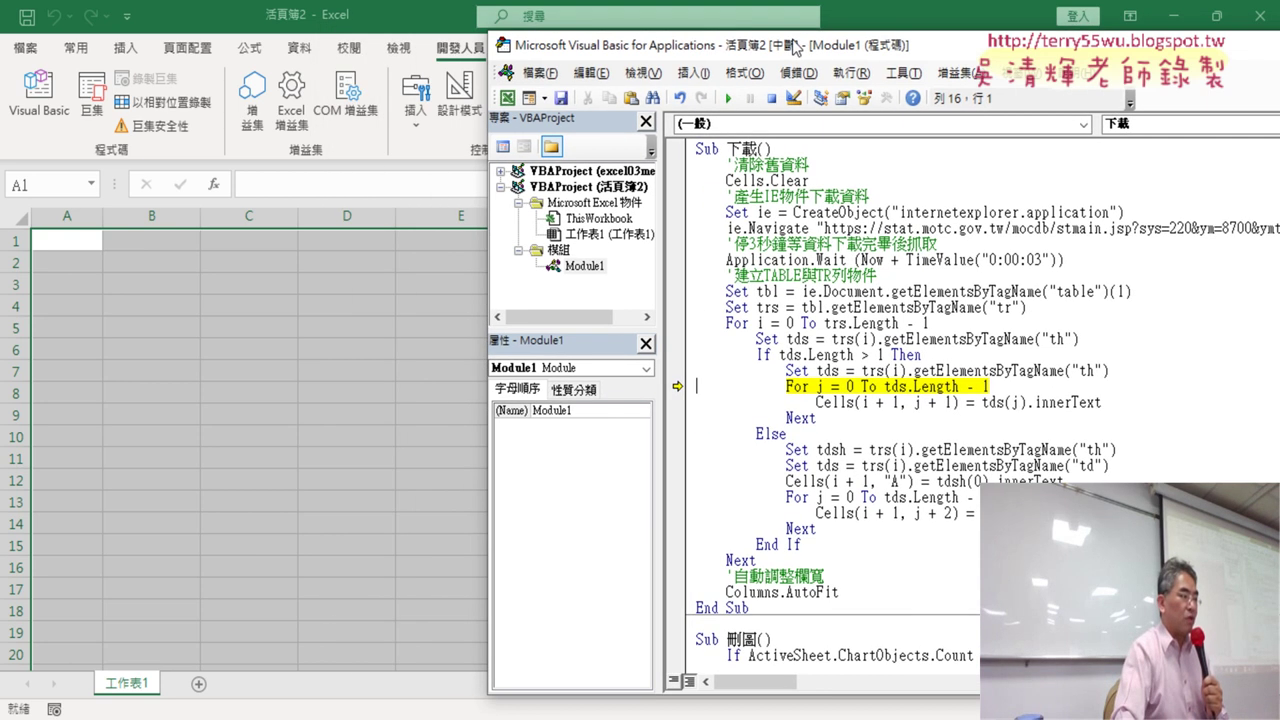
pyautogui.press('F8')
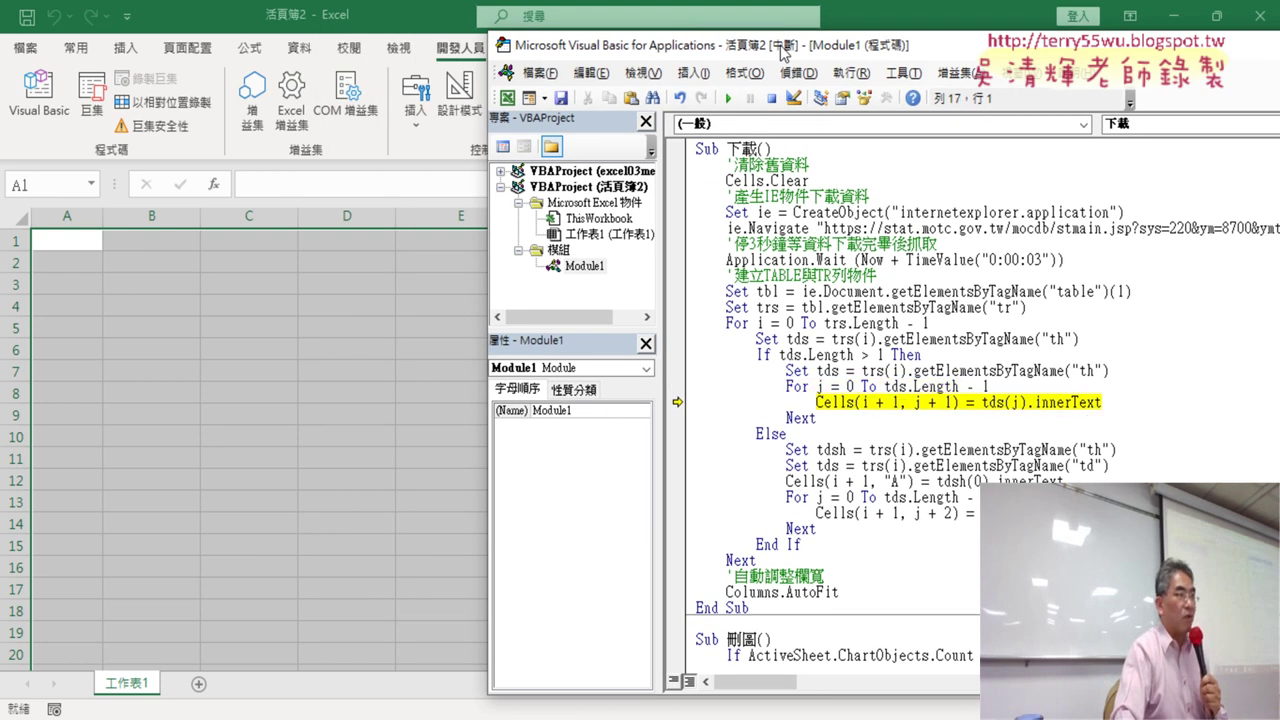
pyautogui.press('F8')
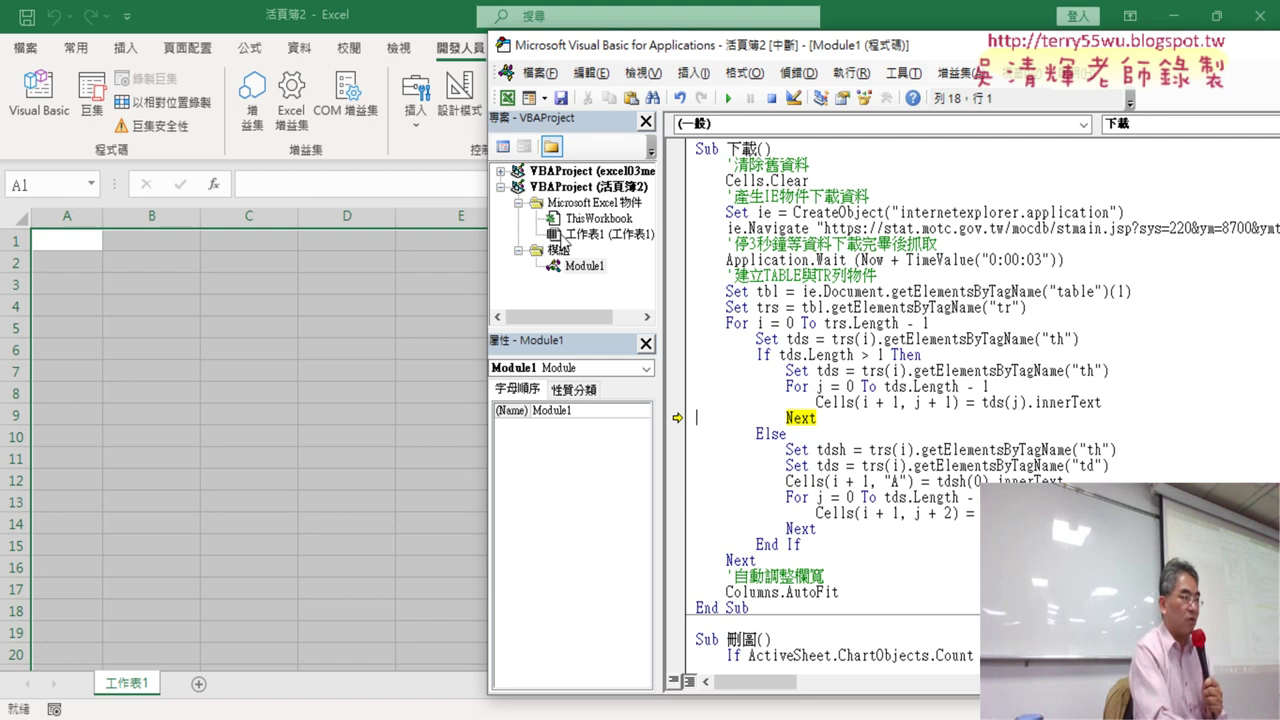
pyautogui.hotkey('alt', 'Tab')
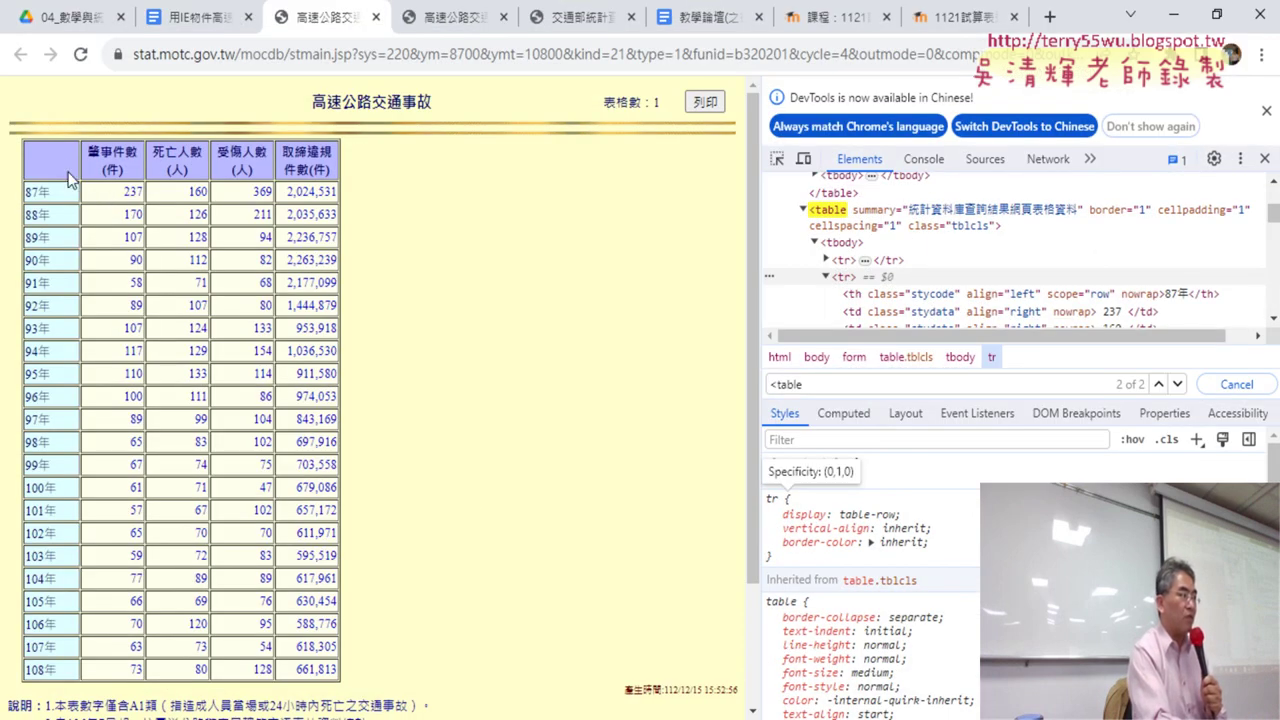
pyautogui.click(1173, 15)
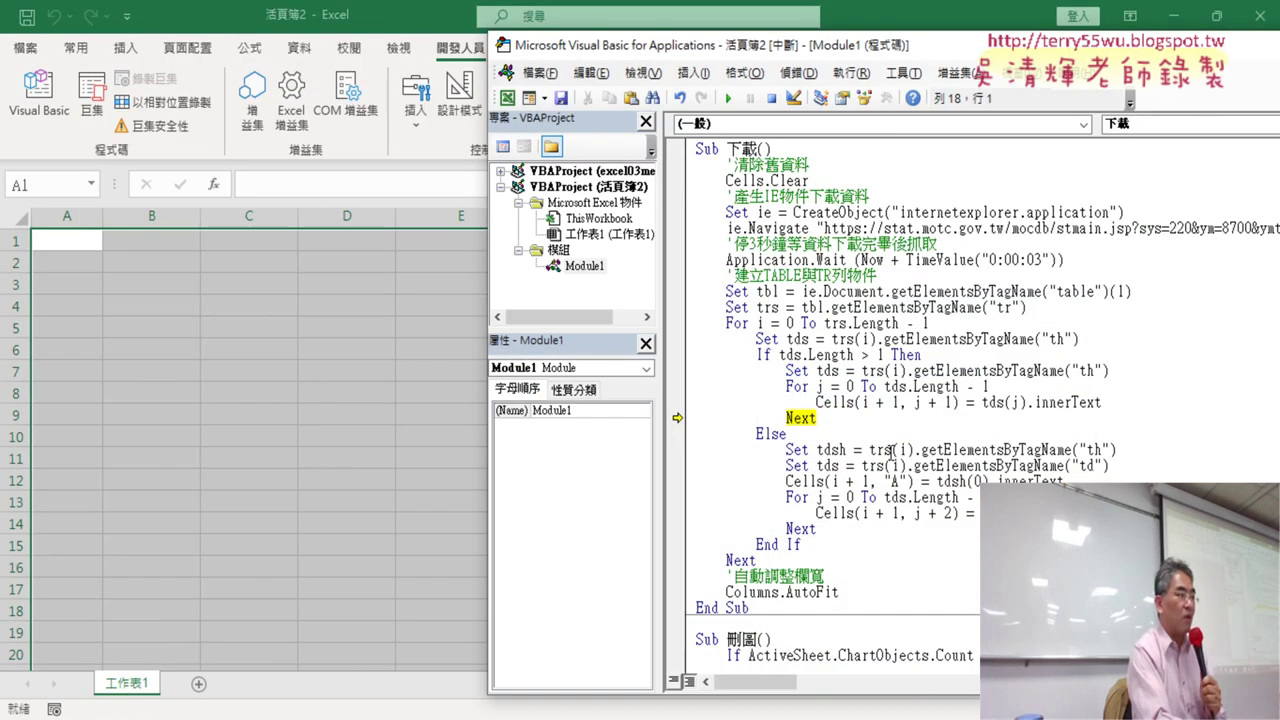
# Step: Keep stepping to write 死亡人數(人), 受傷人數(人) and 取締違規件數 into C1–E1
pyautogui.press('F8')
pyautogui.press('F8')
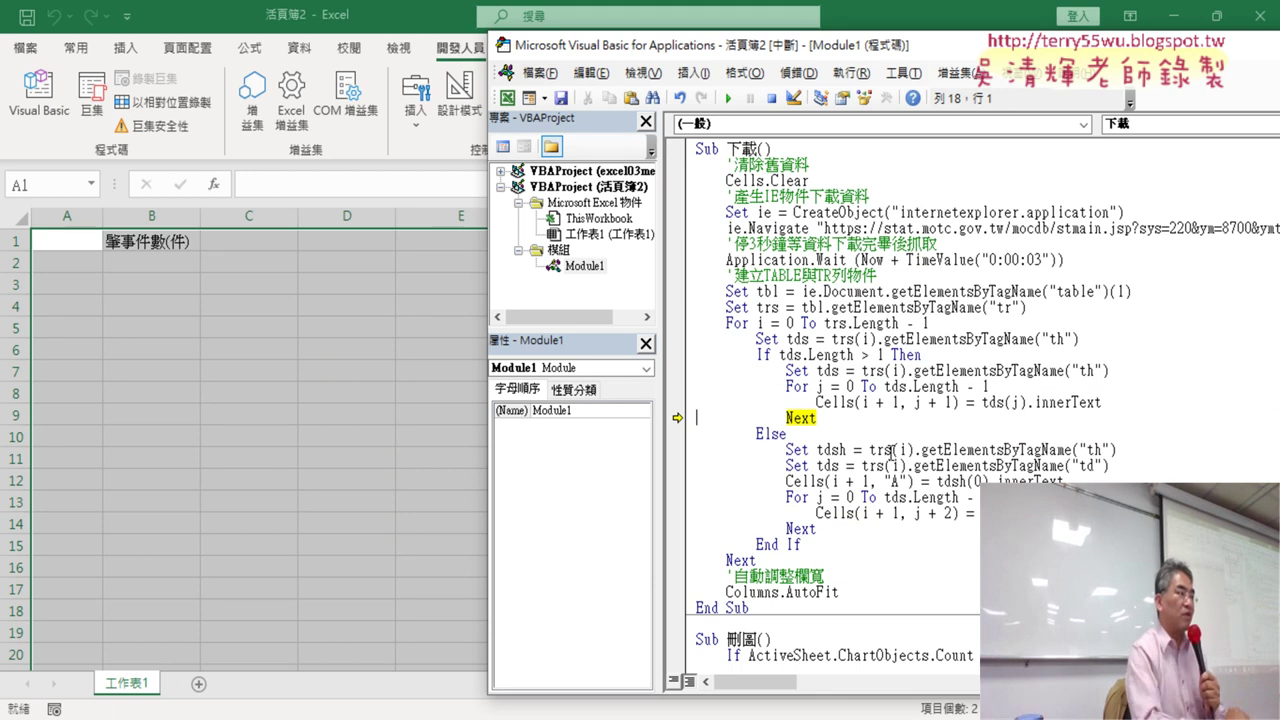
pyautogui.press('F8')
pyautogui.press('F8')
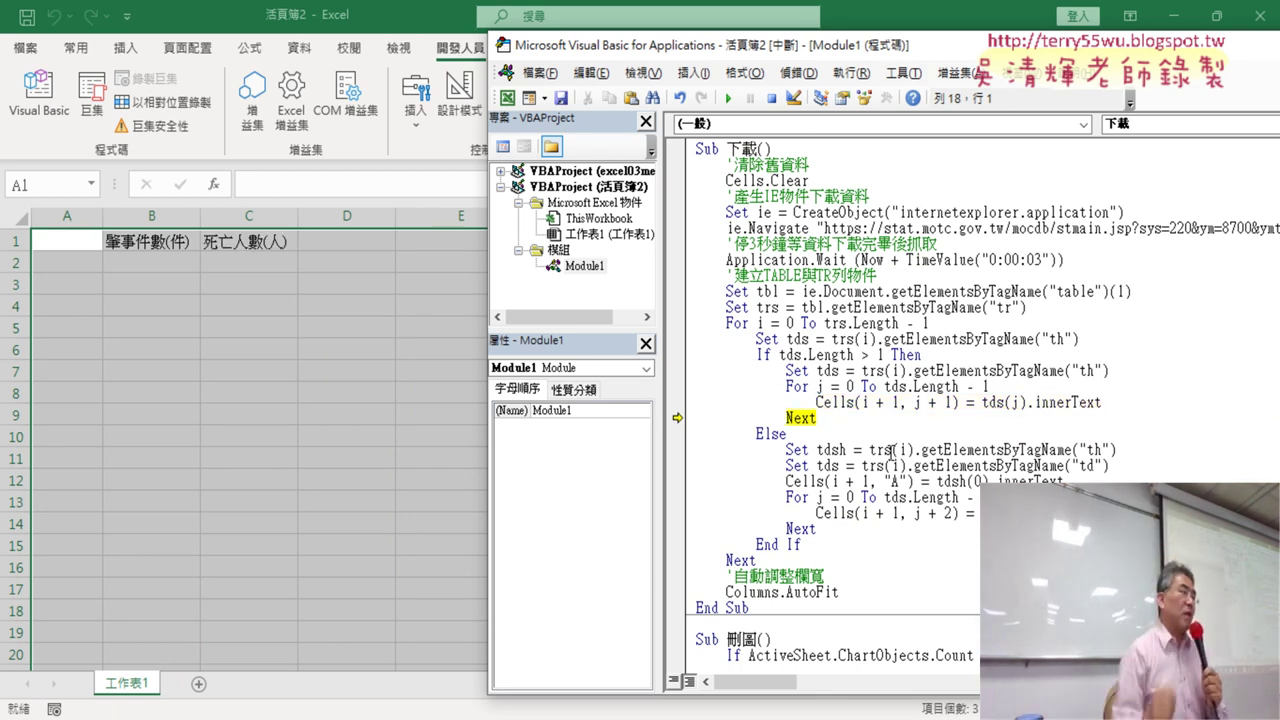
pyautogui.press('F8')
pyautogui.press('F8')
pyautogui.press('F8')
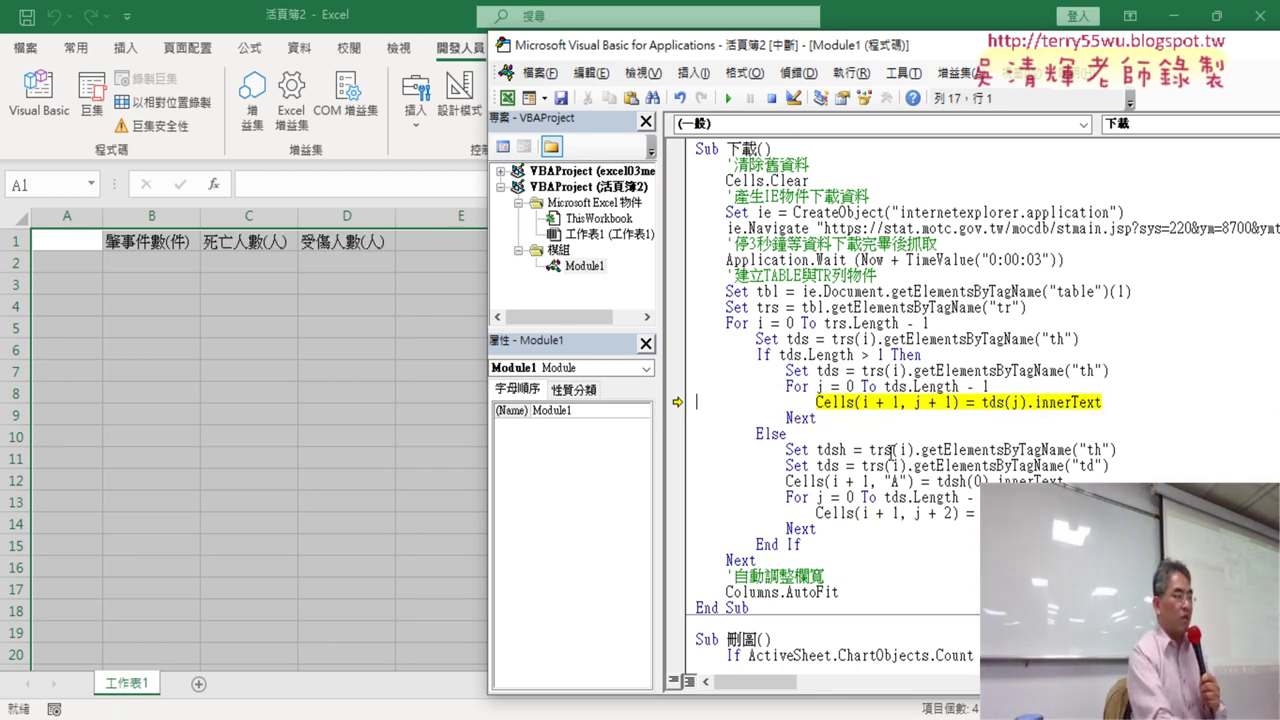
pyautogui.press('F8')
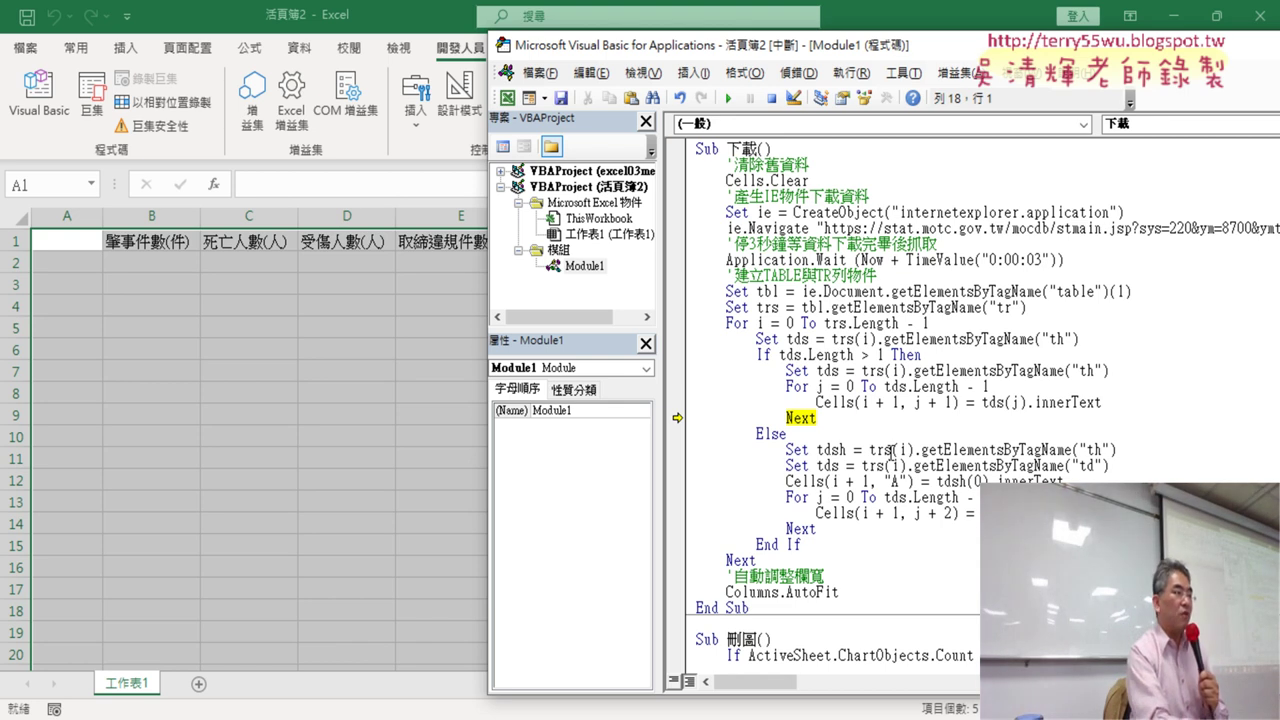
pyautogui.press('F8')
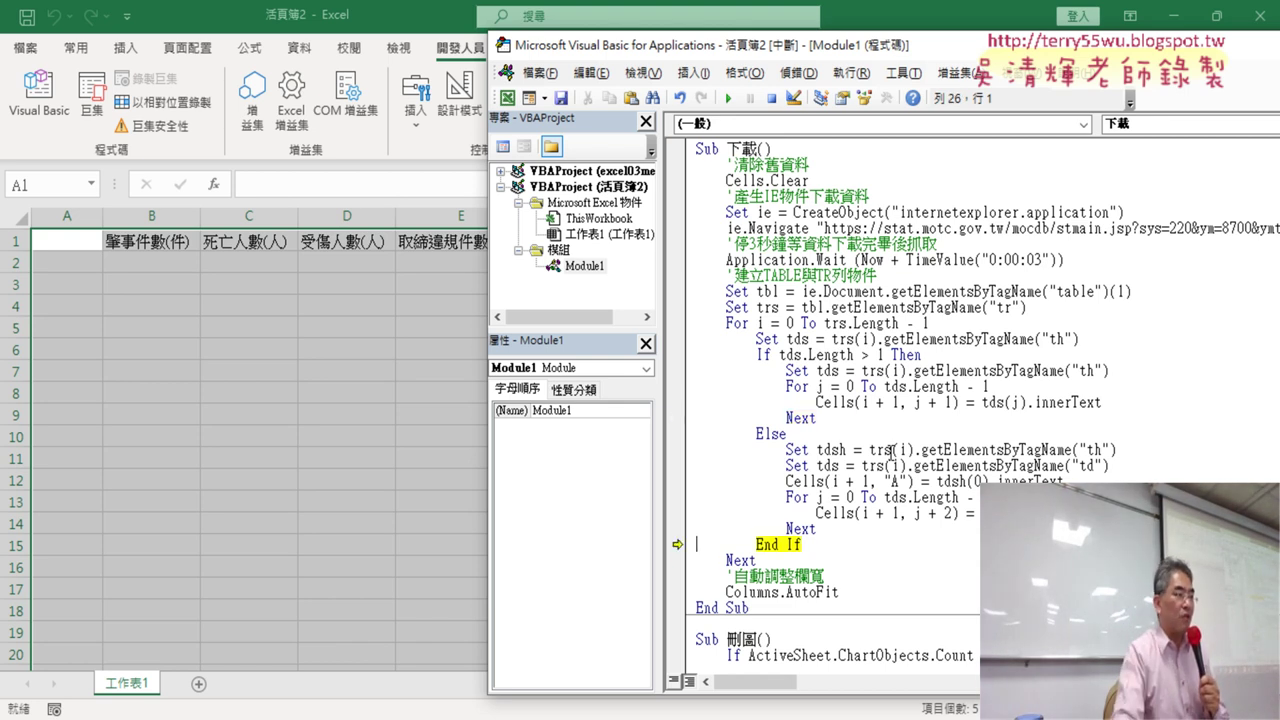
pyautogui.press('F8')
pyautogui.press('F8')
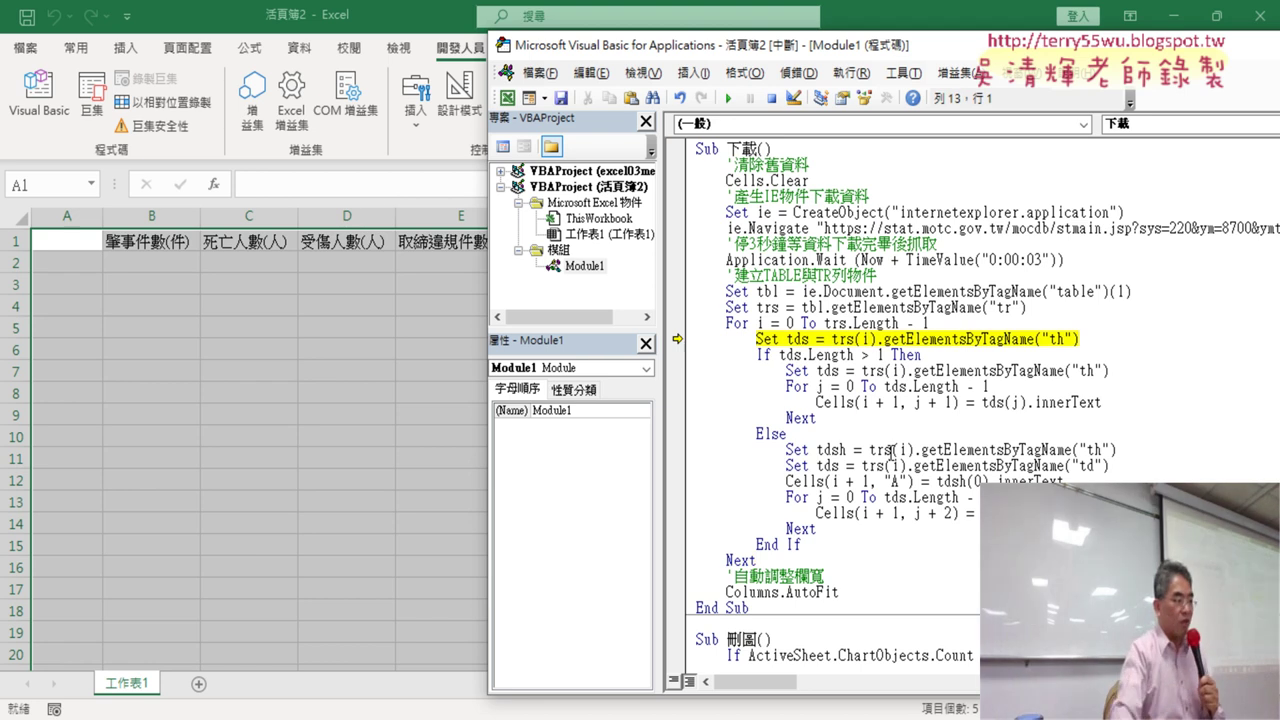
pyautogui.press('F8')
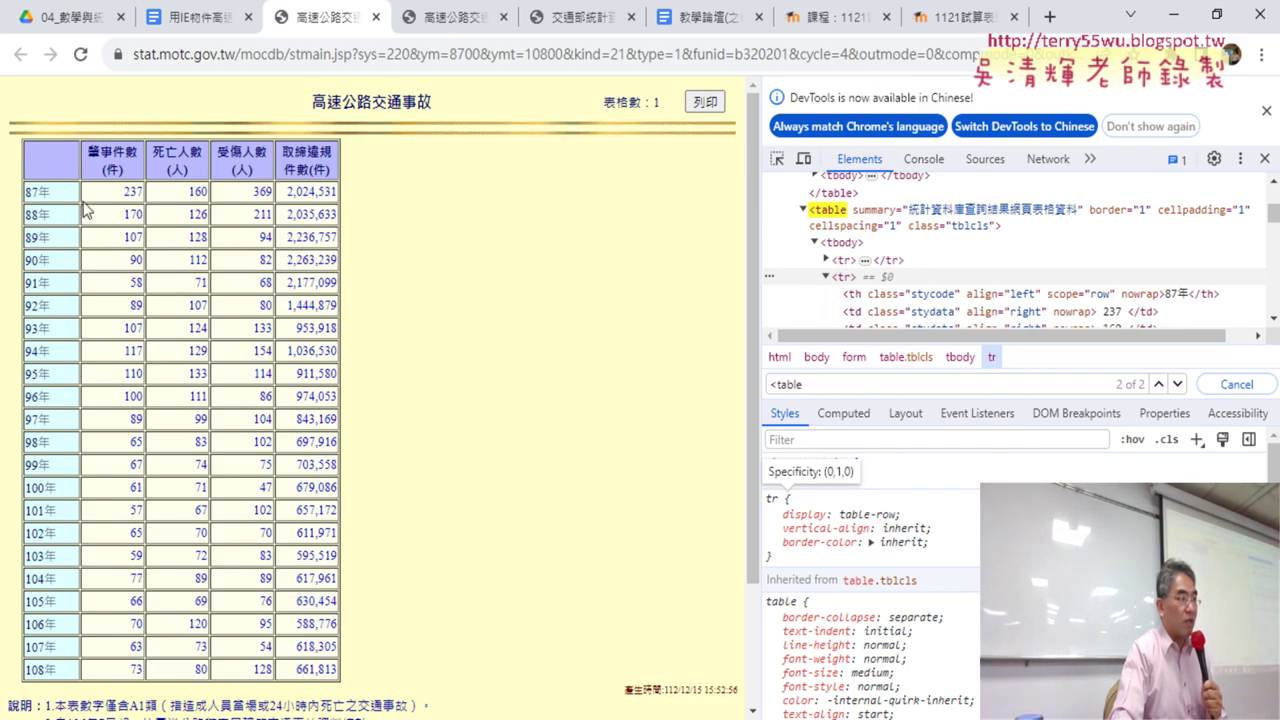
# Step: Inspect the 87年 cell and expand its tr to see one th and four td cells
pyautogui.moveTo(63, 202); pyautogui.dragTo(30, 192)
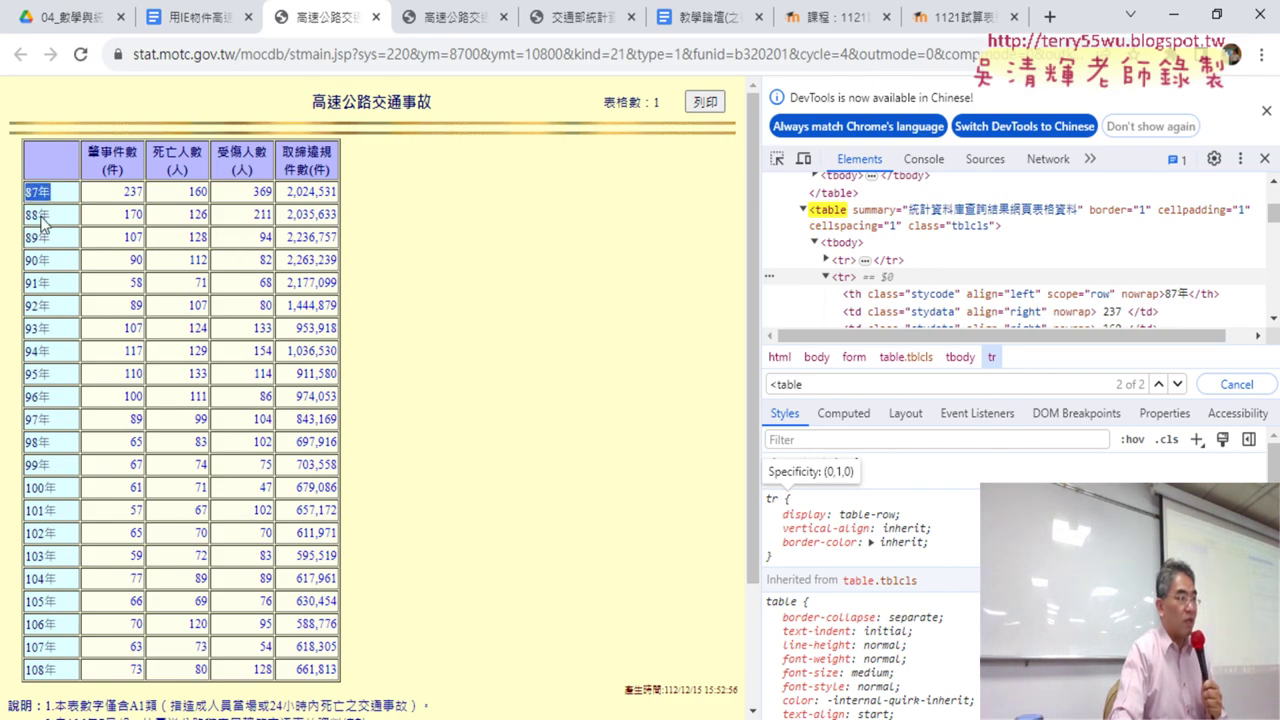
pyautogui.rightClick(38, 188)
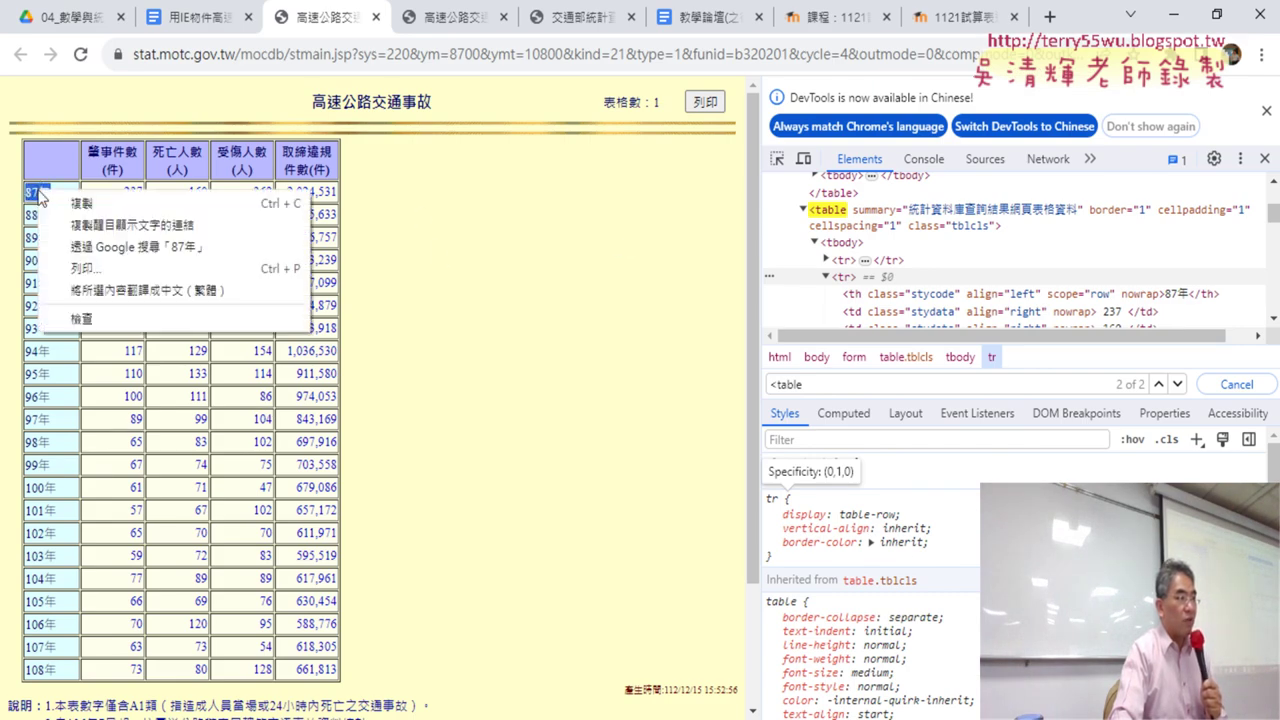
pyautogui.click(97, 323)
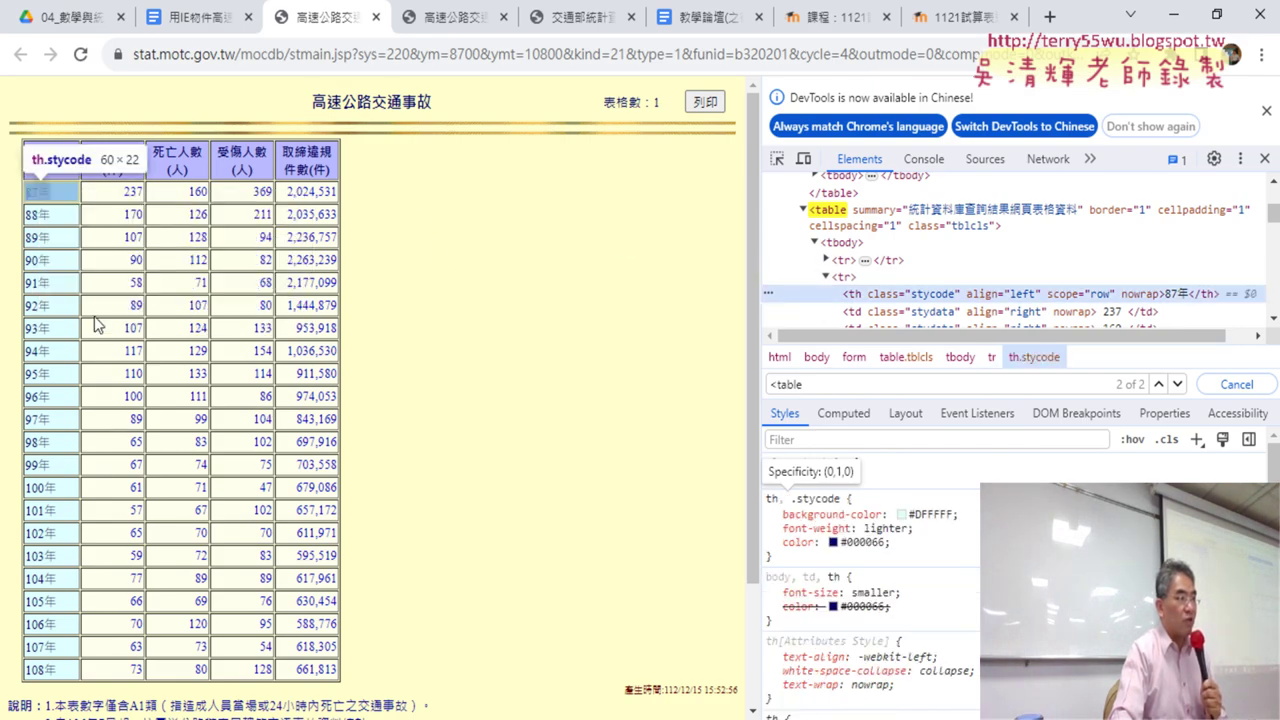
pyautogui.click(826, 280)
pyautogui.scroll(-2, 850, 230)
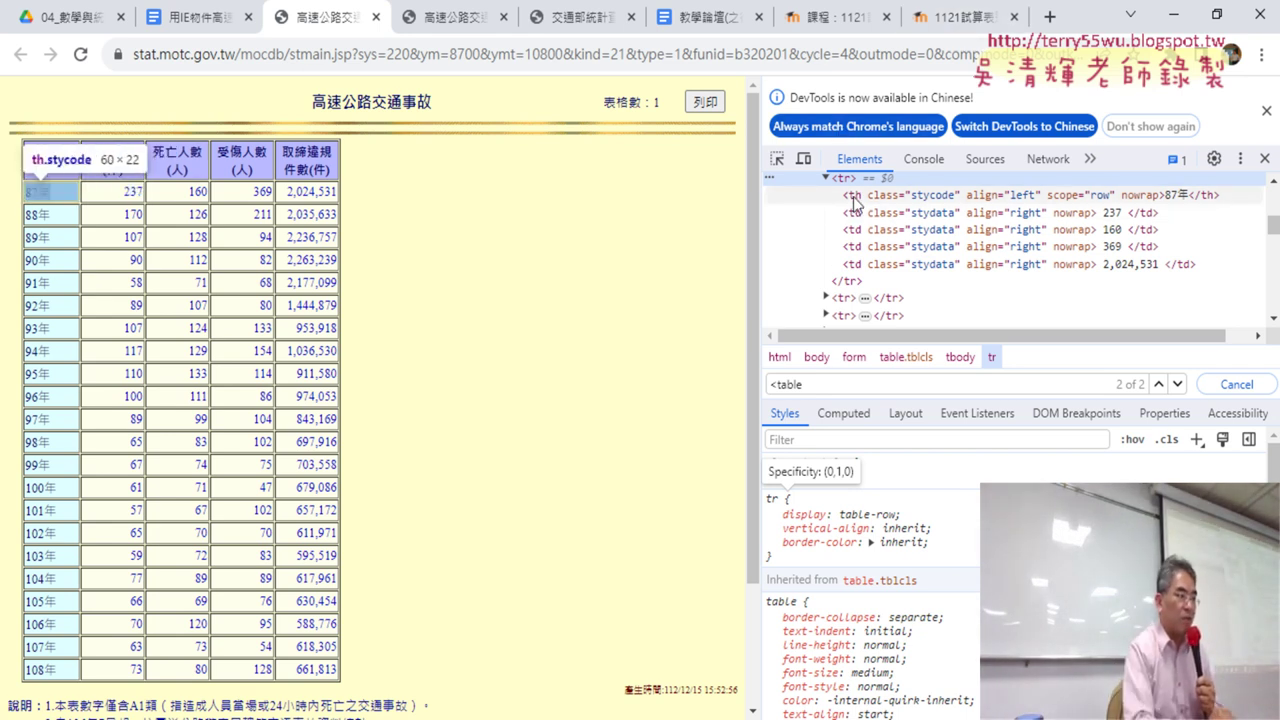
pyautogui.click(1176, 18)
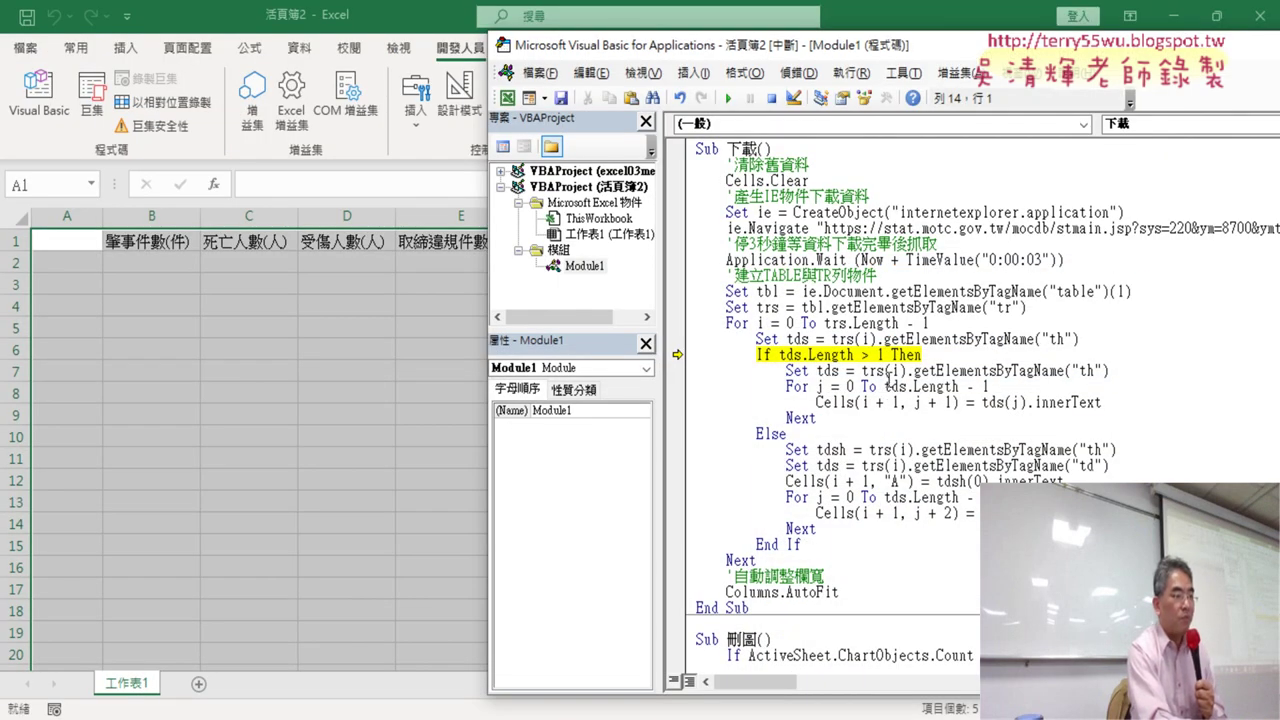
# Step: Step through the data-row branch to write 87年 into A2, then narrow the editor
pyautogui.press('F8')
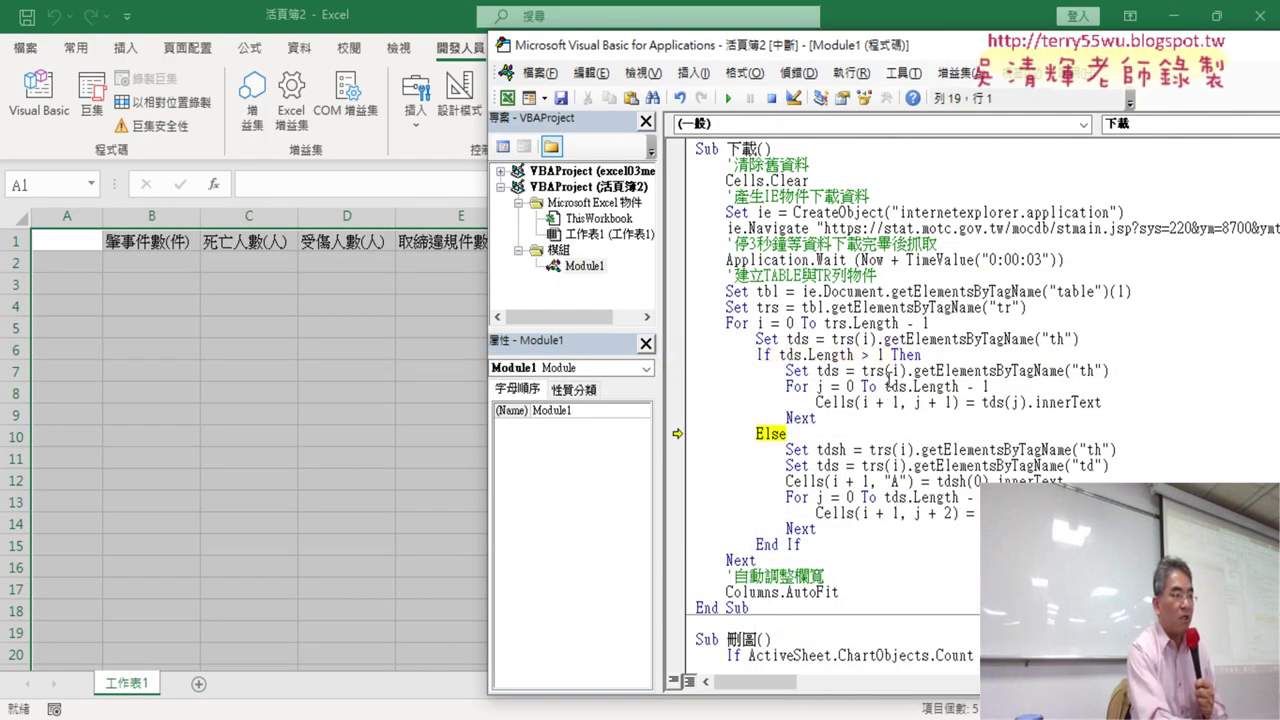
pyautogui.press('F8')
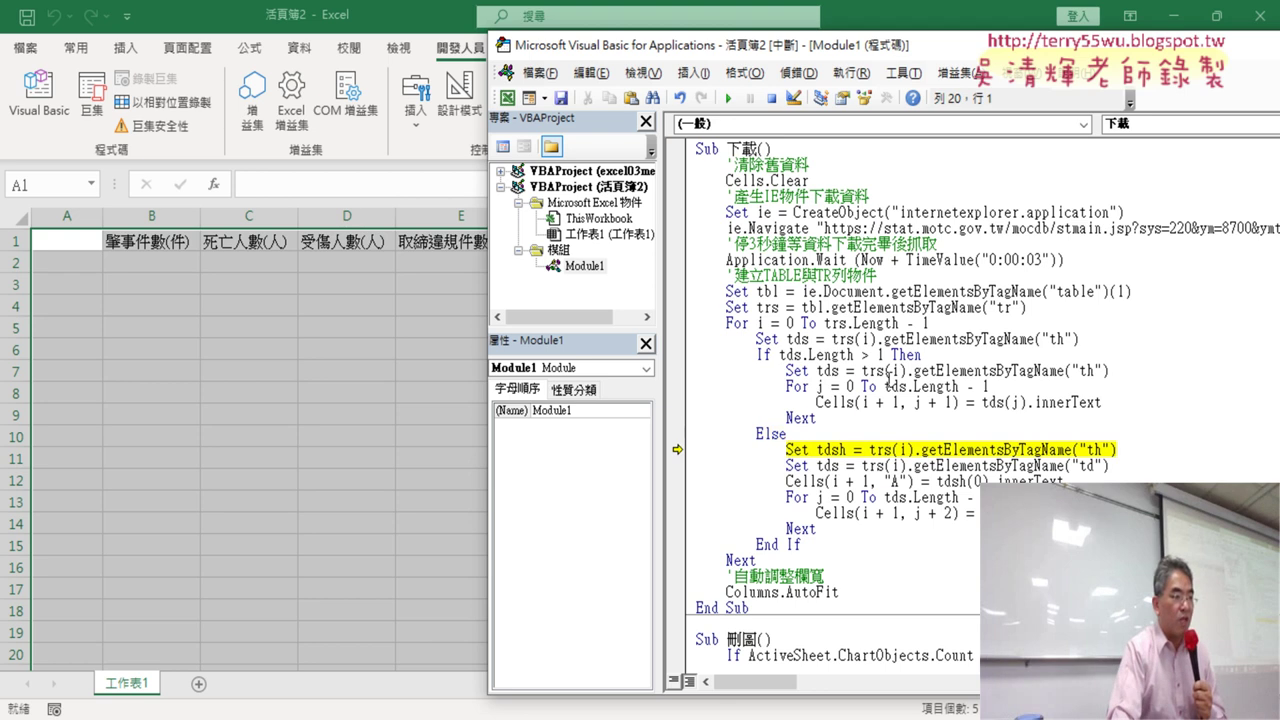
pyautogui.press('F8')
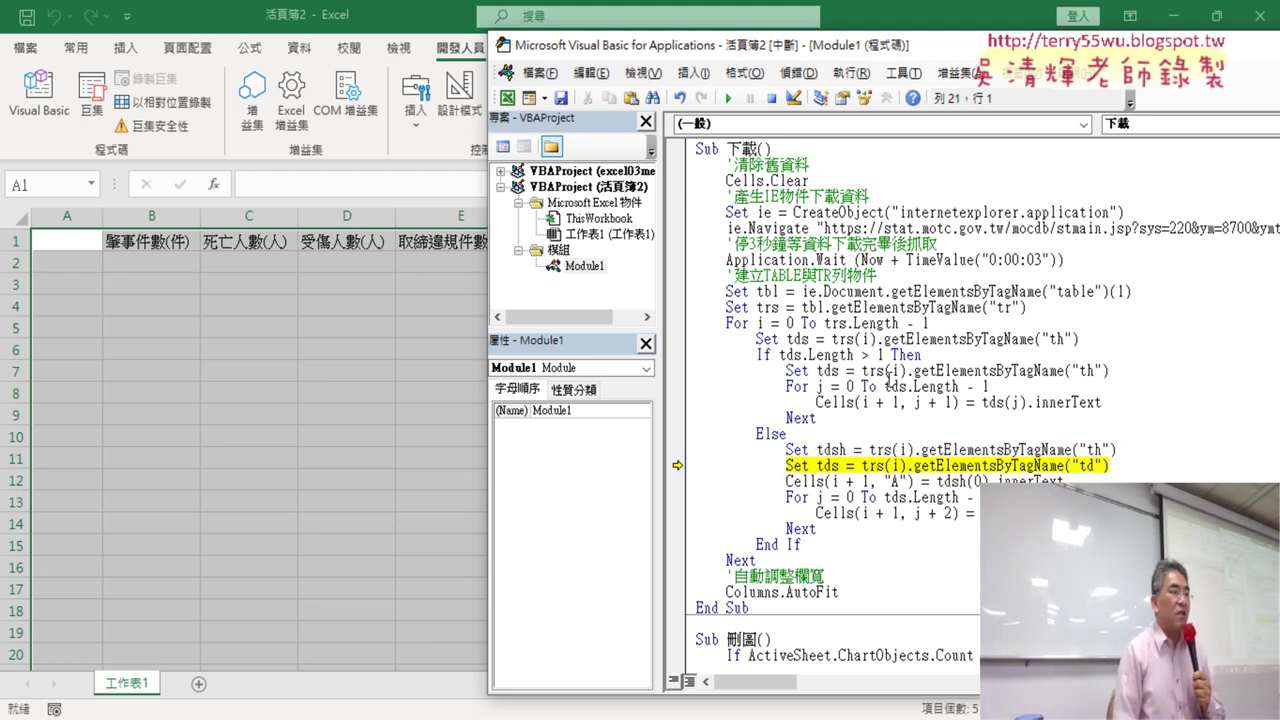
pyautogui.press('F8')
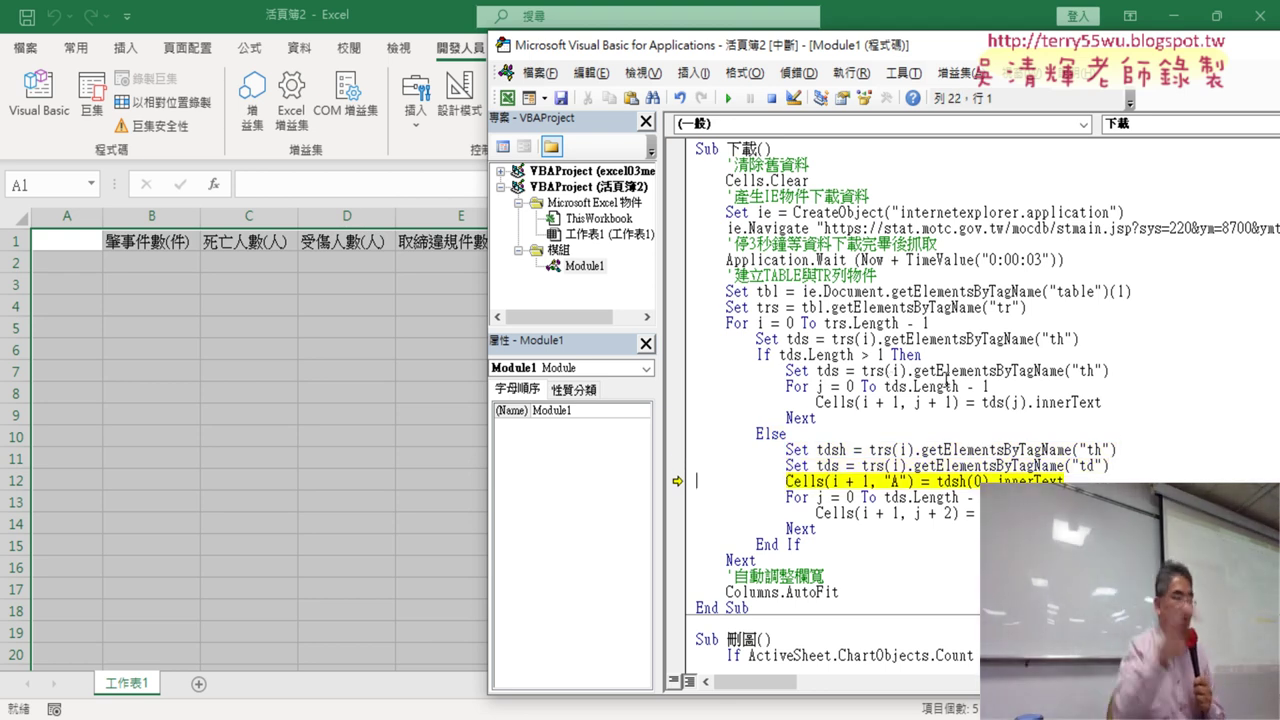
pyautogui.moveTo(1062, 481); pyautogui.dragTo(1012, 481)
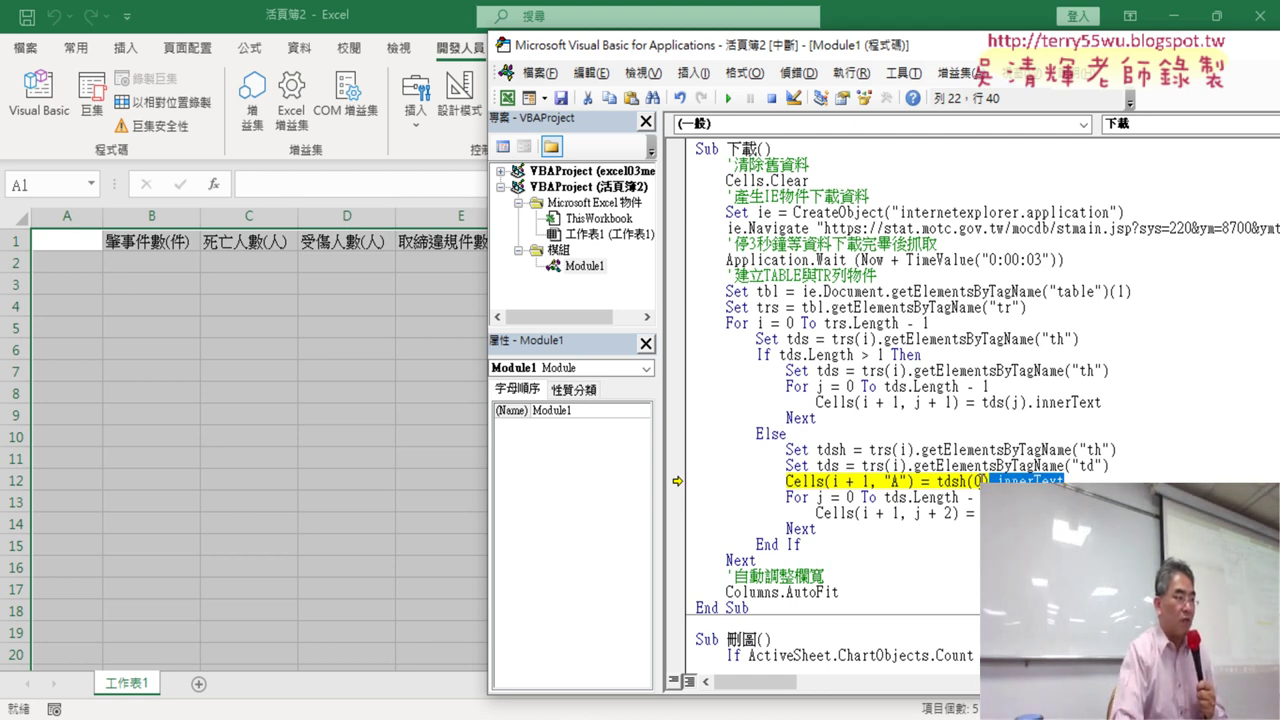
pyautogui.press('F8')
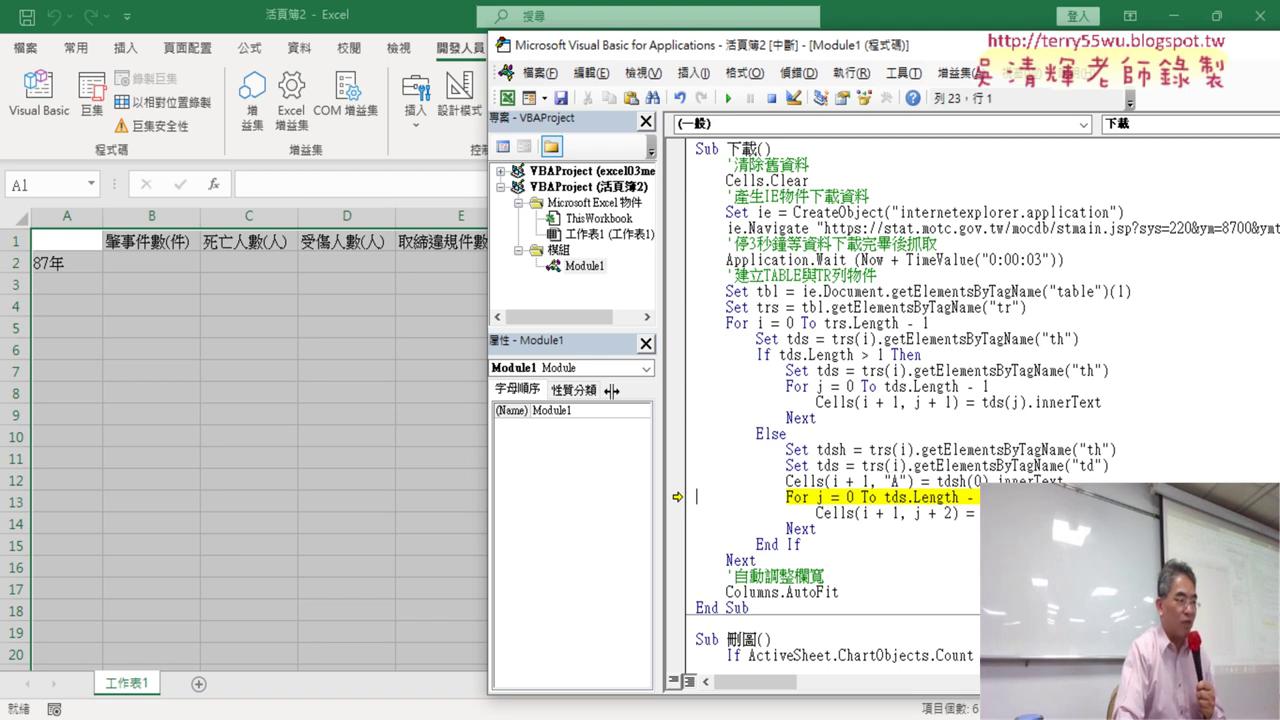
pyautogui.click(490, 312)
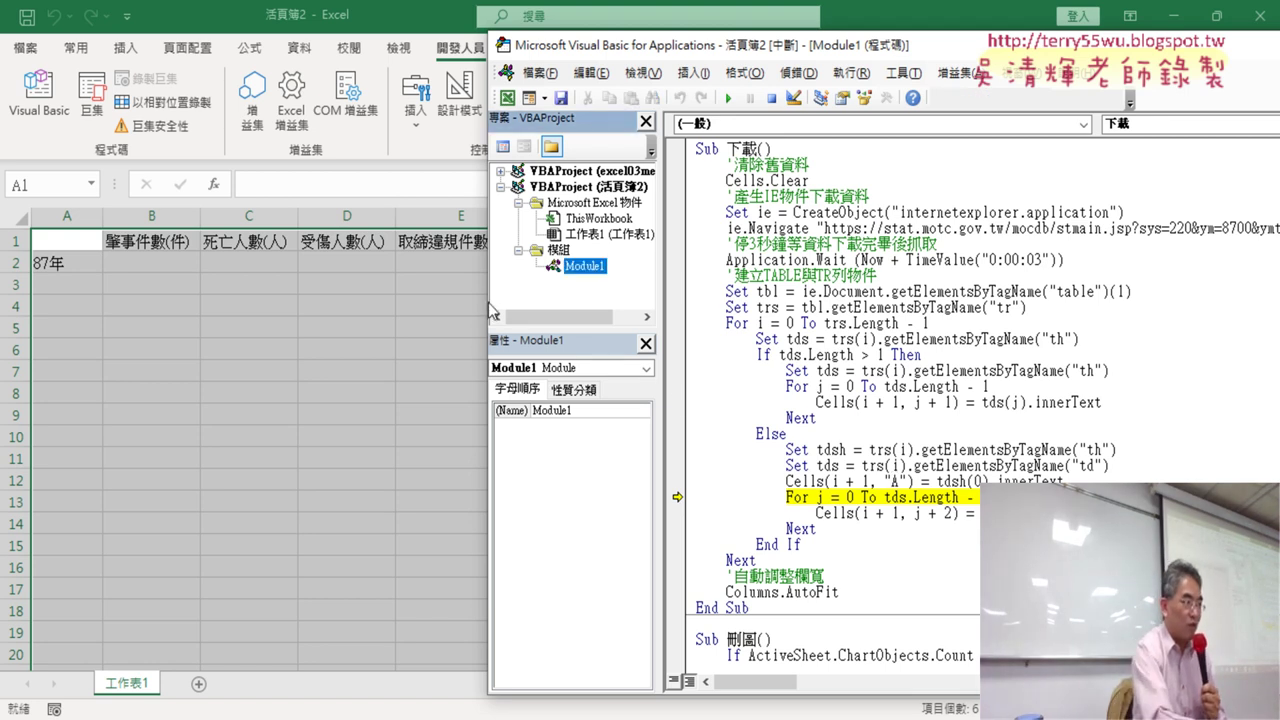
pyautogui.moveTo(490, 312); pyautogui.dragTo(558, 312)
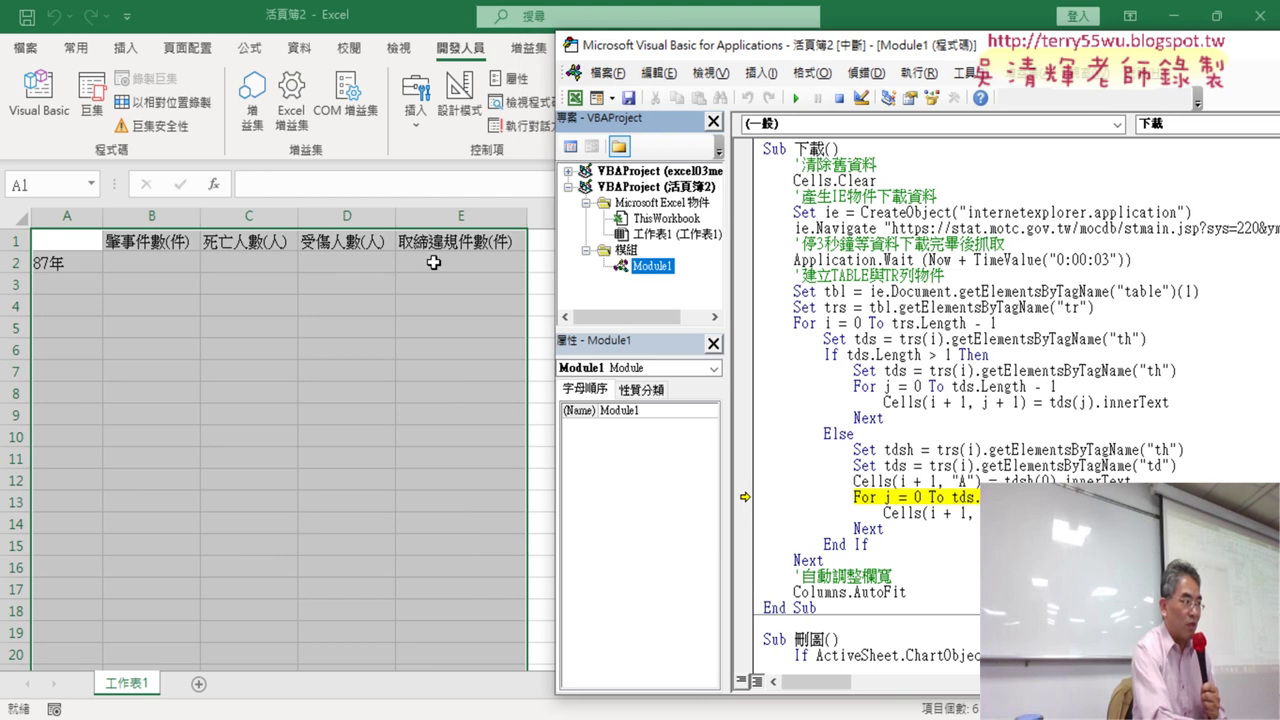
# Step: Step through the count loop to fill B2:E2 with the 87年 values
pyautogui.click(946, 465)
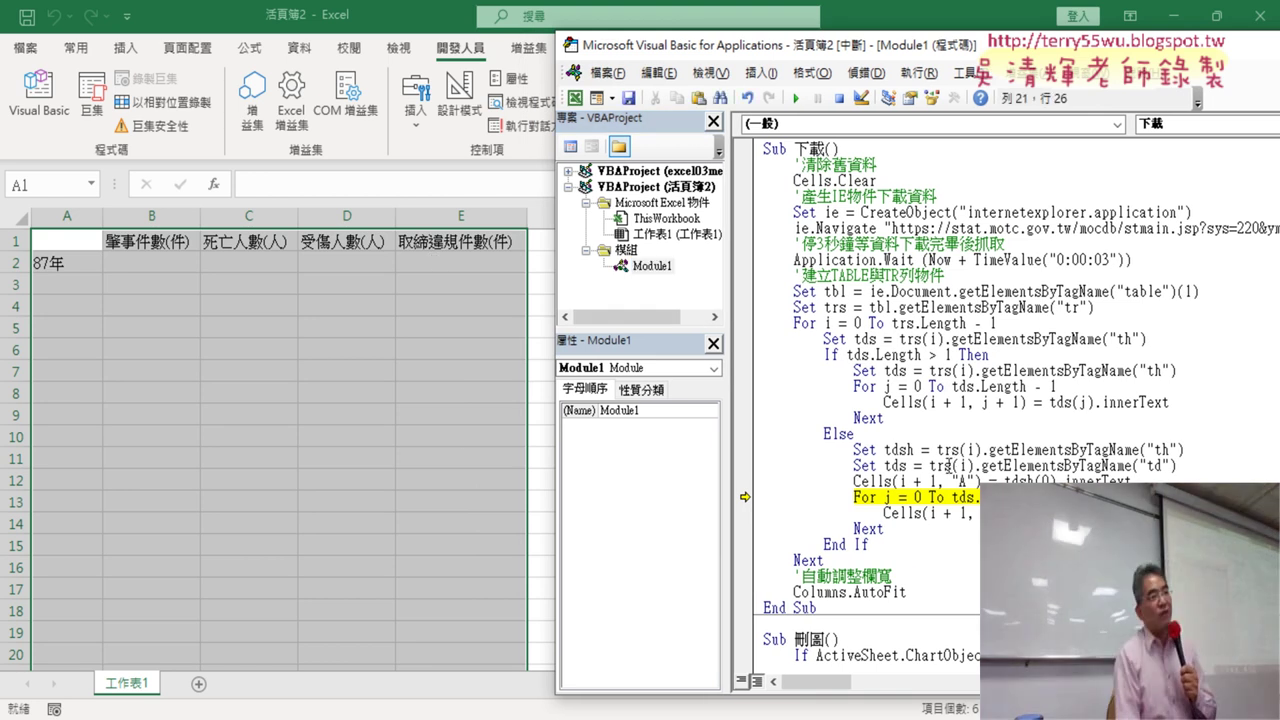
pyautogui.press('F8')
pyautogui.press('F8')
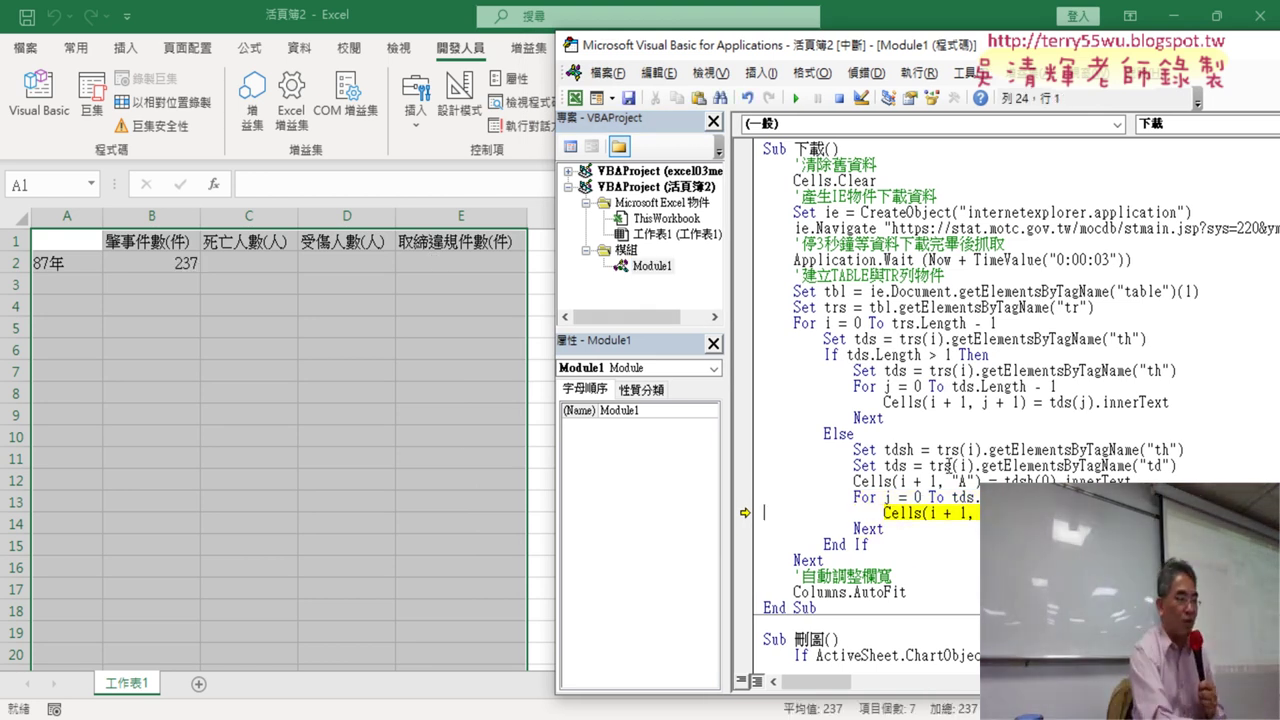
pyautogui.press('F8')
pyautogui.press('F8')
pyautogui.press('F8')
pyautogui.press('F8')
pyautogui.press('F8')
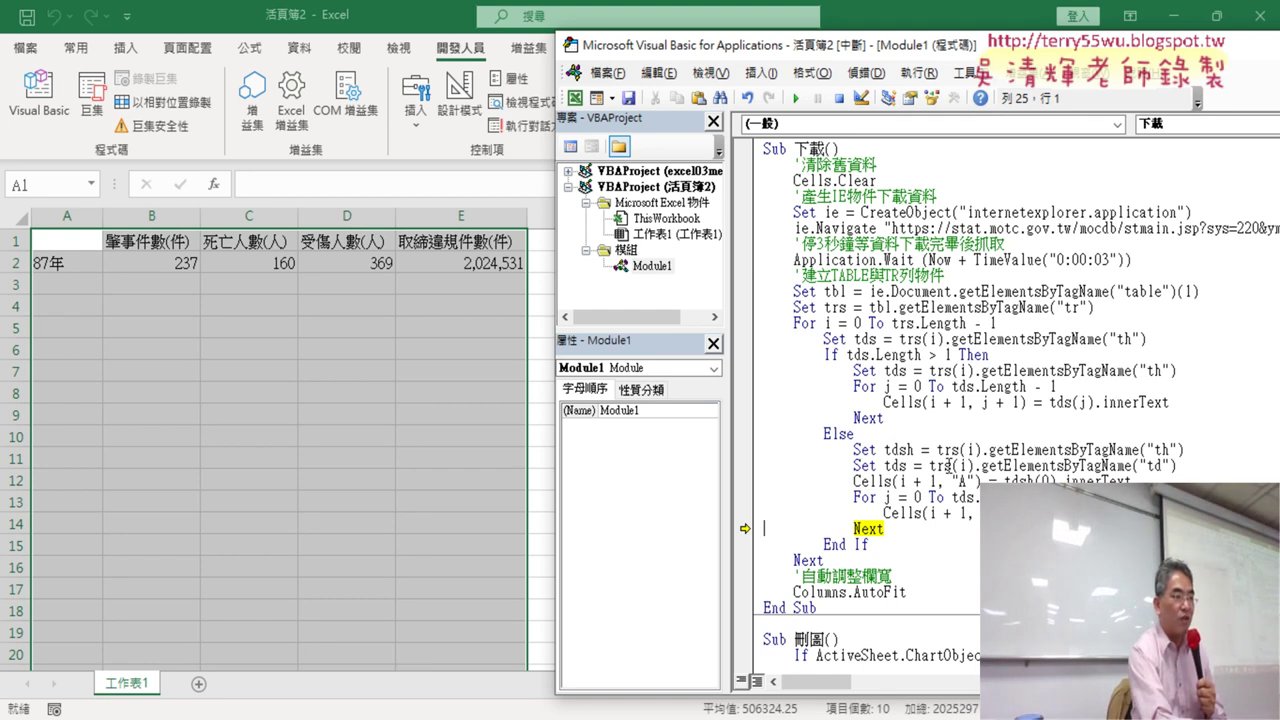
pyautogui.press('F8')
pyautogui.press('F8')
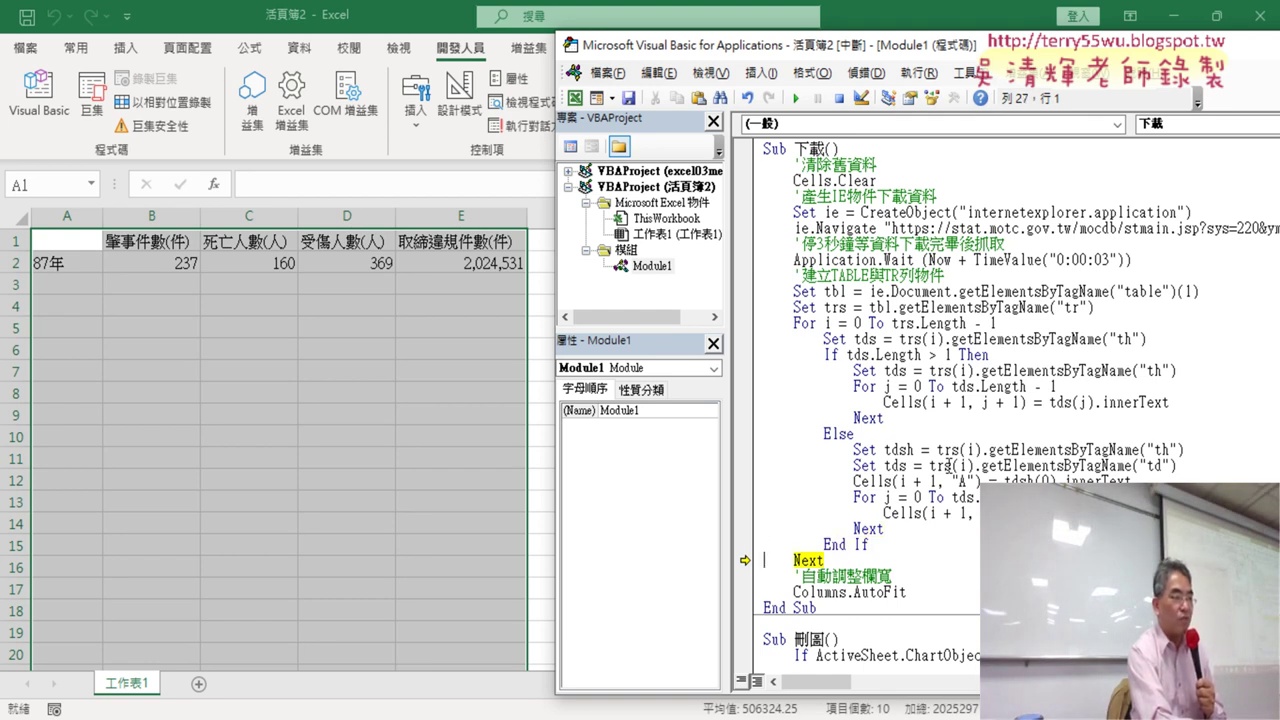
pyautogui.press('F8')
# Step: Continue stepping to write 88年, 170 and 126 into row 3
pyautogui.press('F8')
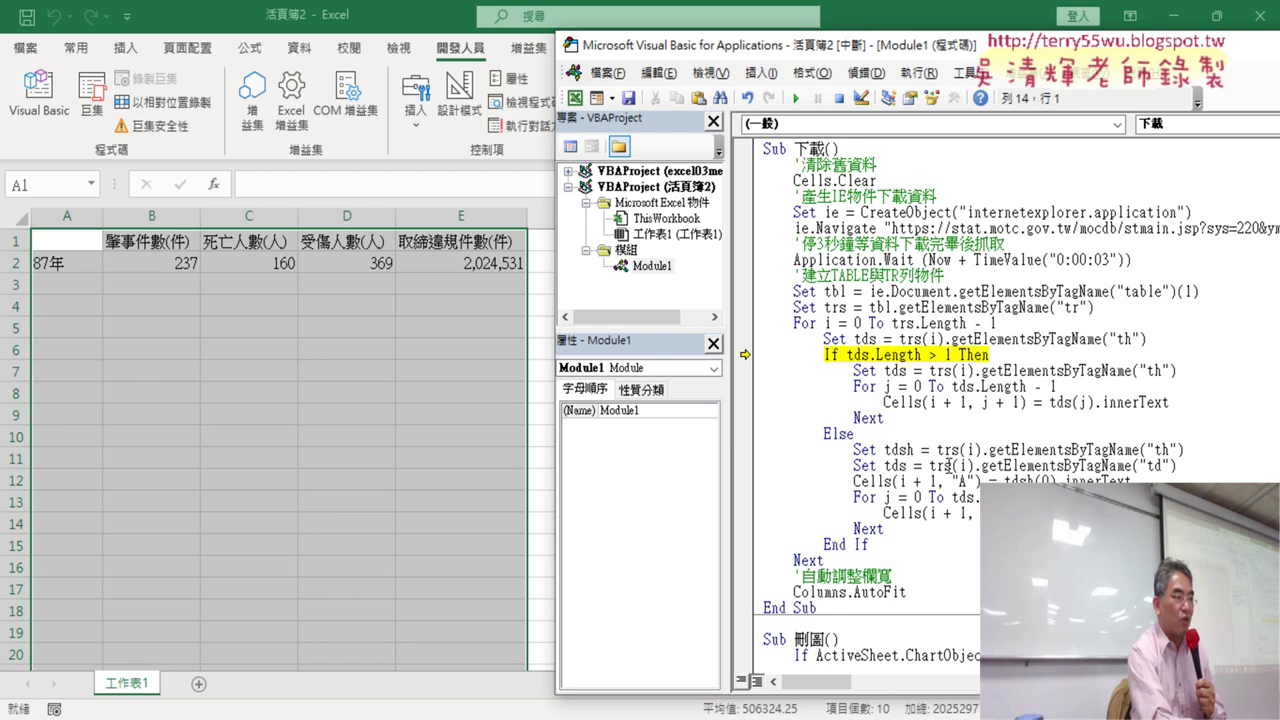
pyautogui.press('F8')
pyautogui.press('F8')
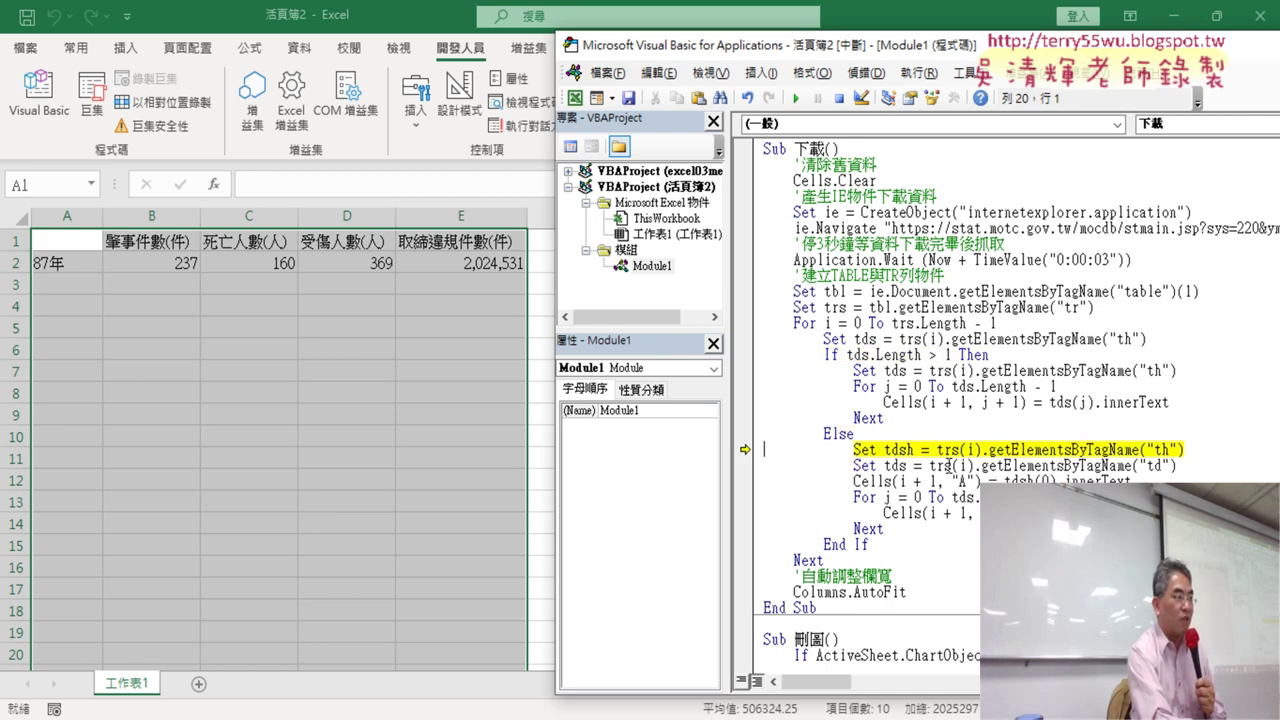
pyautogui.press('F8')
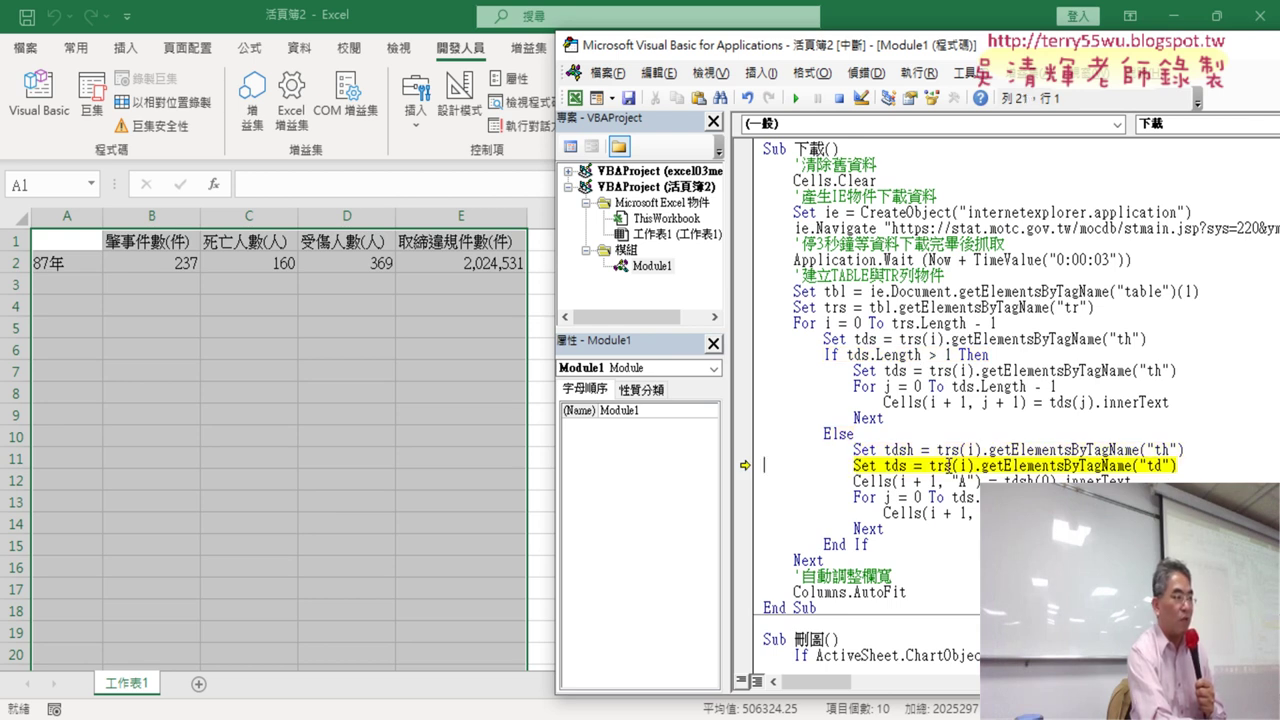
pyautogui.press('F8')
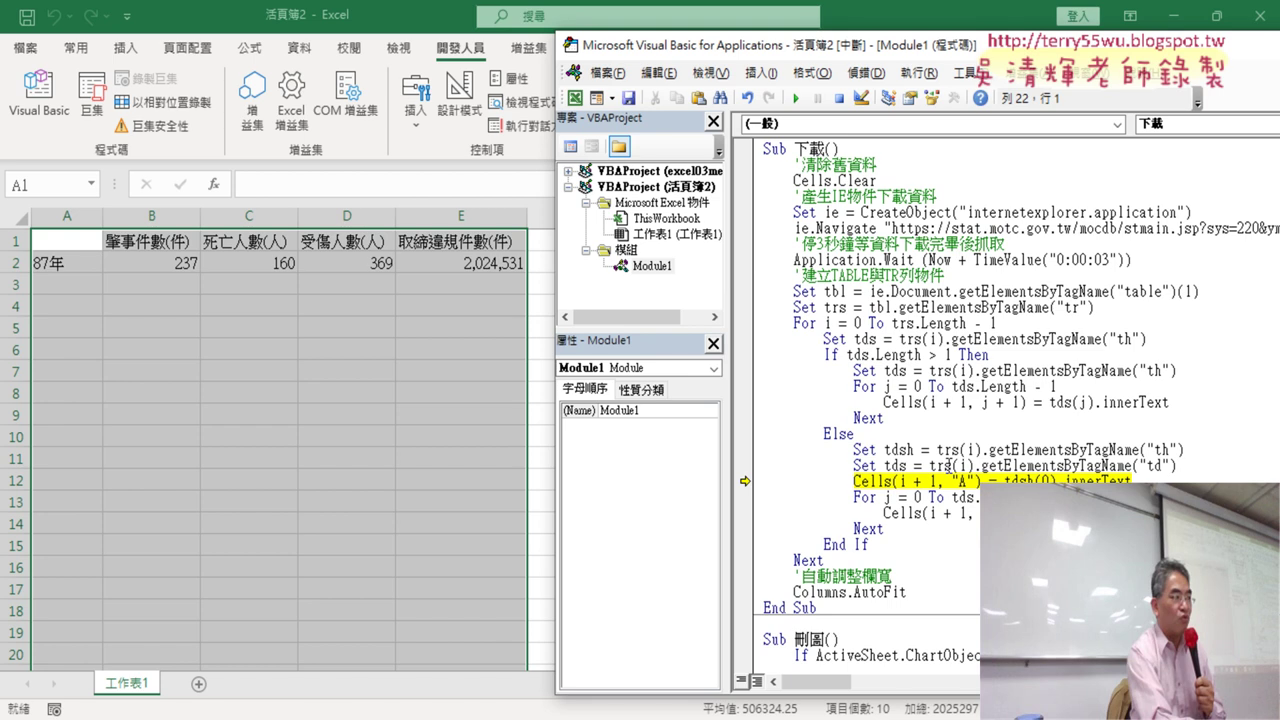
pyautogui.press('F8')
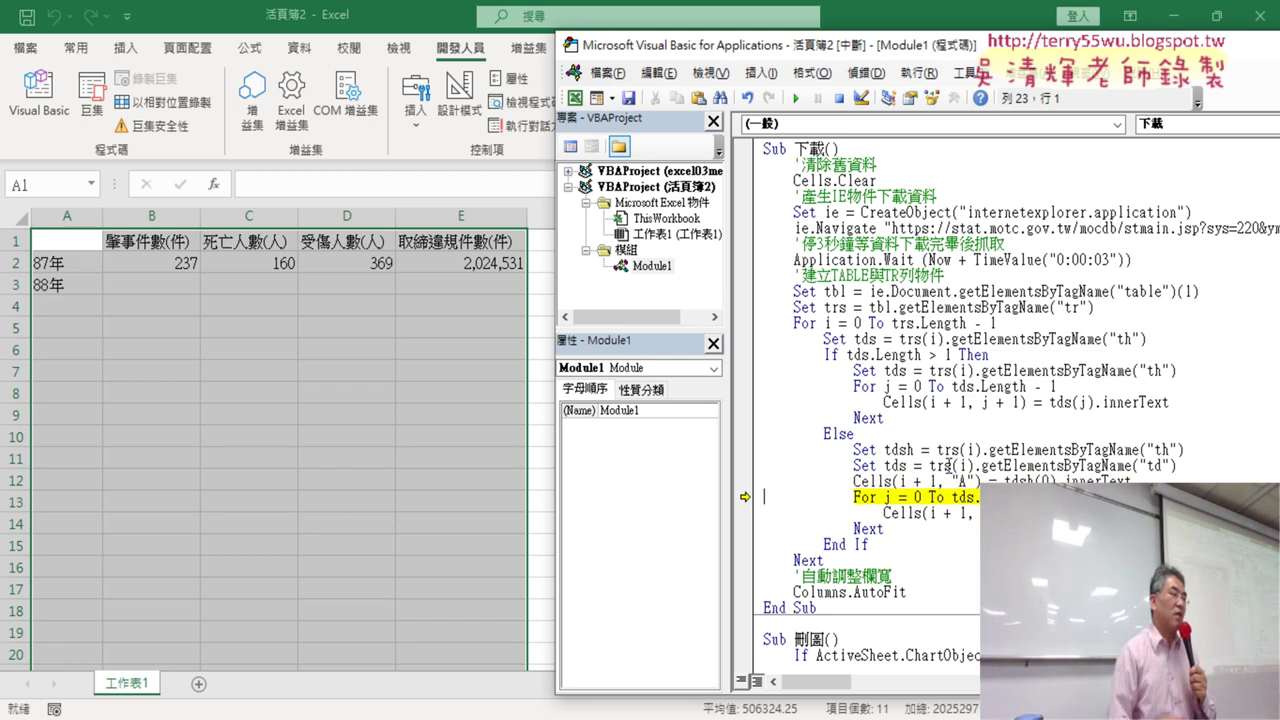
pyautogui.press('F8')
pyautogui.press('F8')
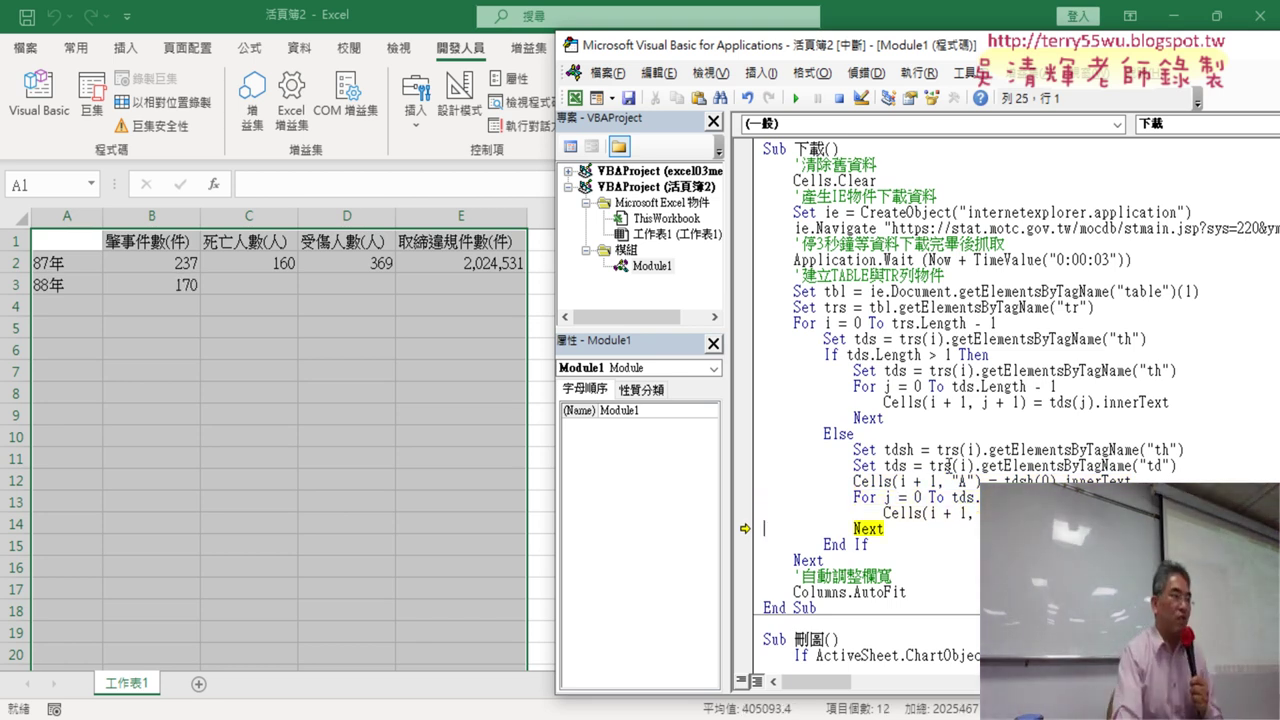
pyautogui.press('F8')
pyautogui.press('F8')
pyautogui.press('F8')
pyautogui.press('F8')
pyautogui.press('F8')
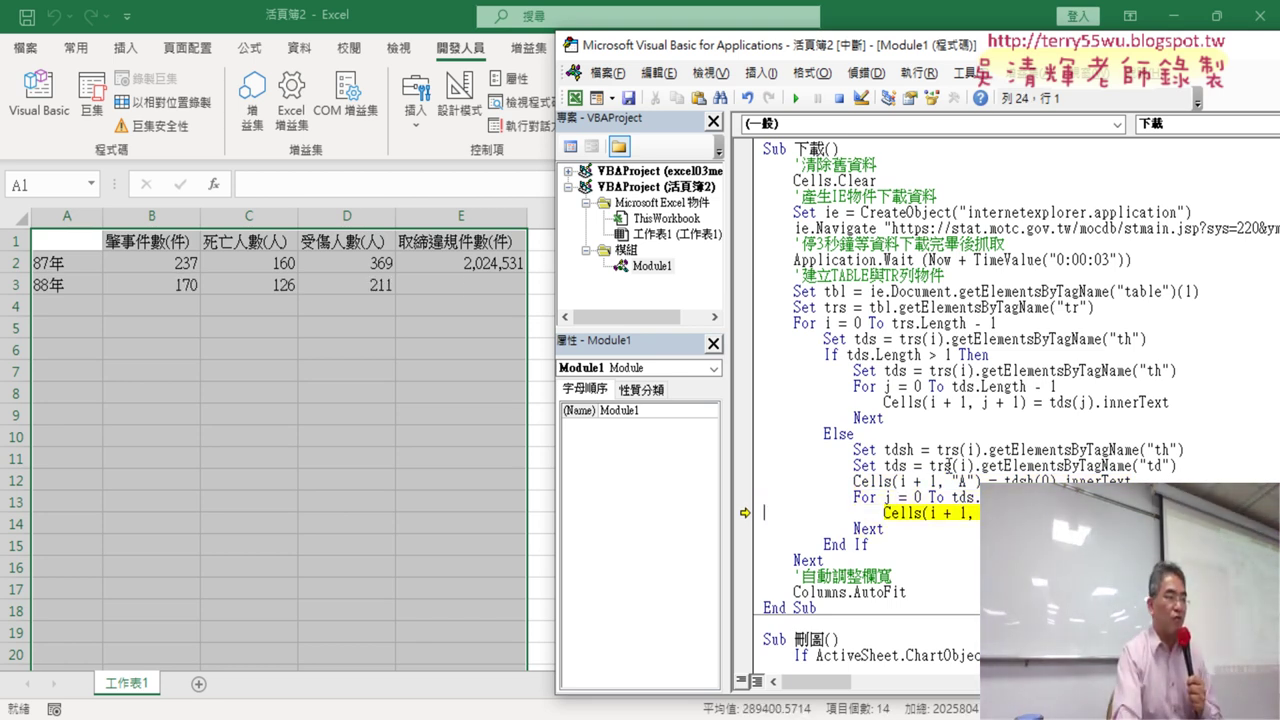
pyautogui.press('F8')
pyautogui.press('F8')
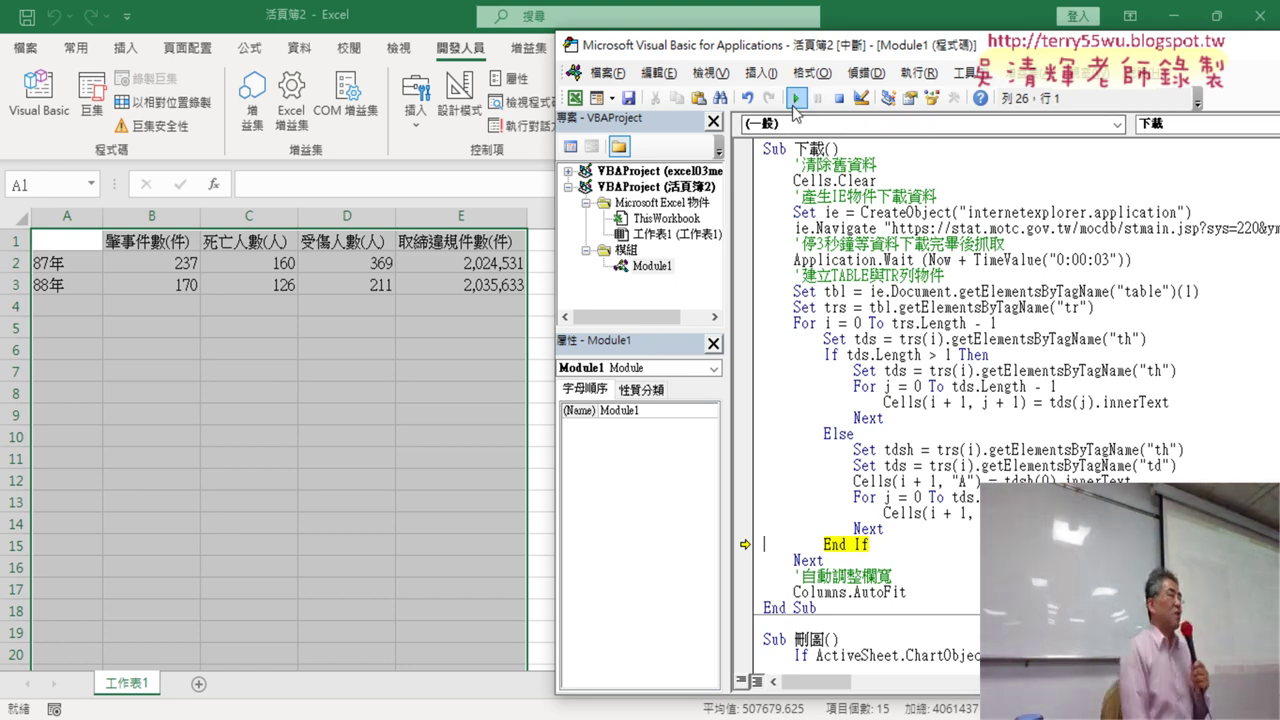
# Step: Run the 下載 macro to completion, filling every year from 89年 onward
pyautogui.doubleClick(880, 592)
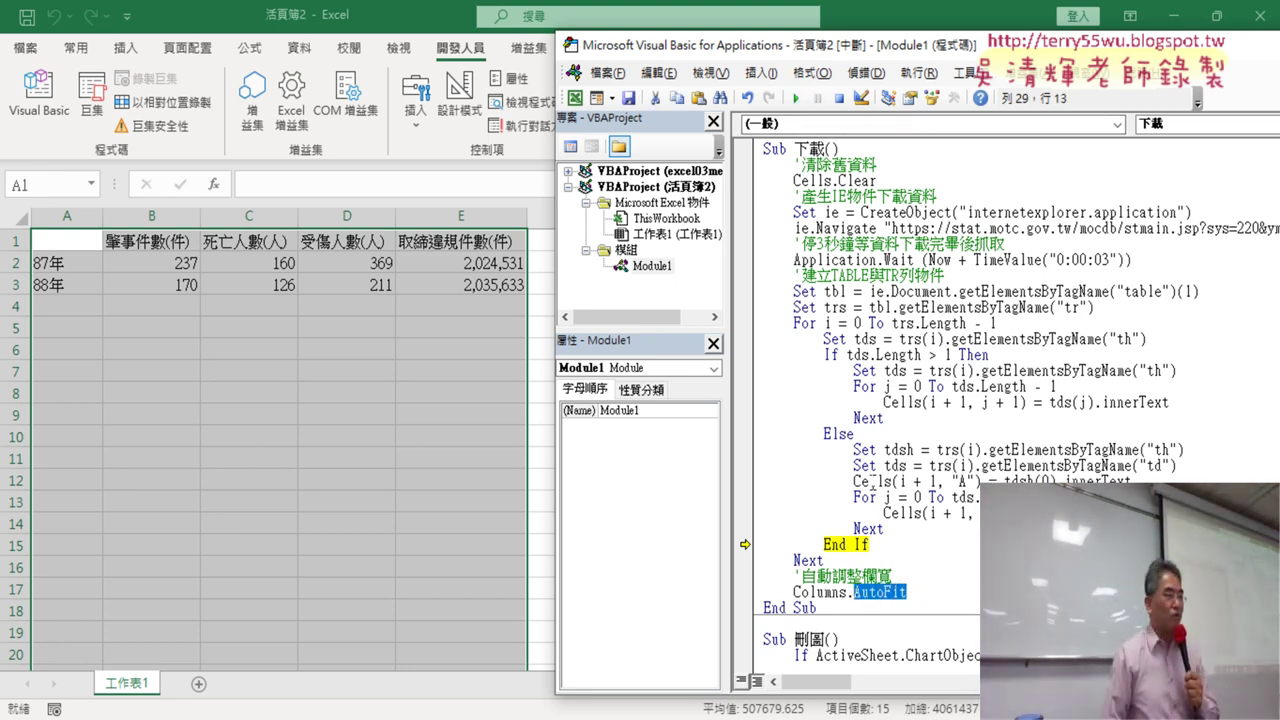
pyautogui.click(797, 98)
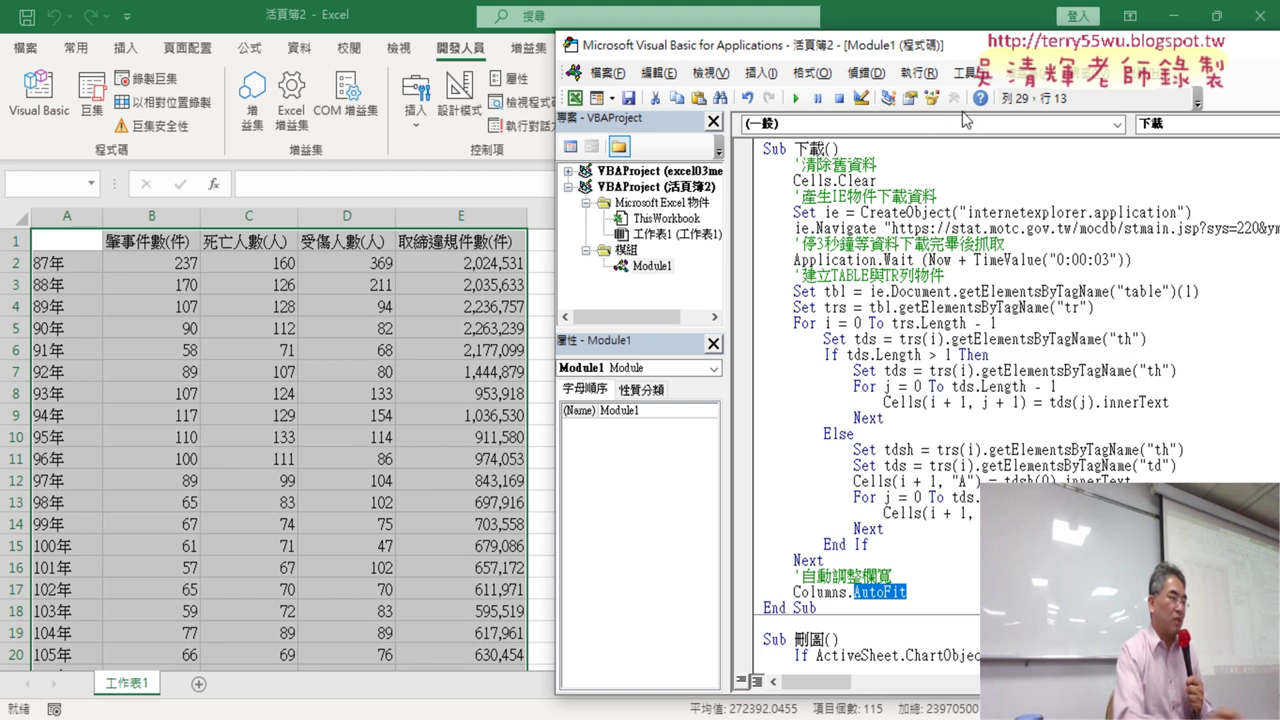
pyautogui.doubleClick(1160, 291)
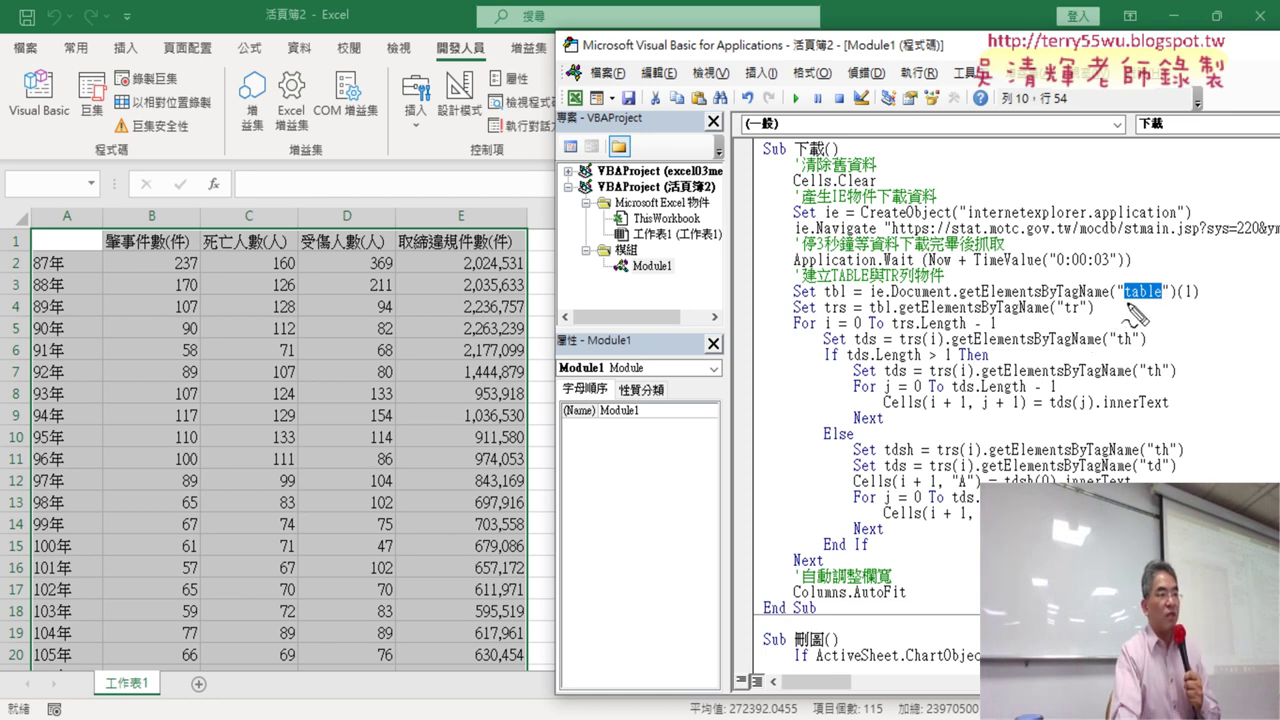
pyautogui.moveTo(1126, 300); pyautogui.dragTo(1160, 302)
pyautogui.moveTo(1066, 316); pyautogui.dragTo(1131, 346)
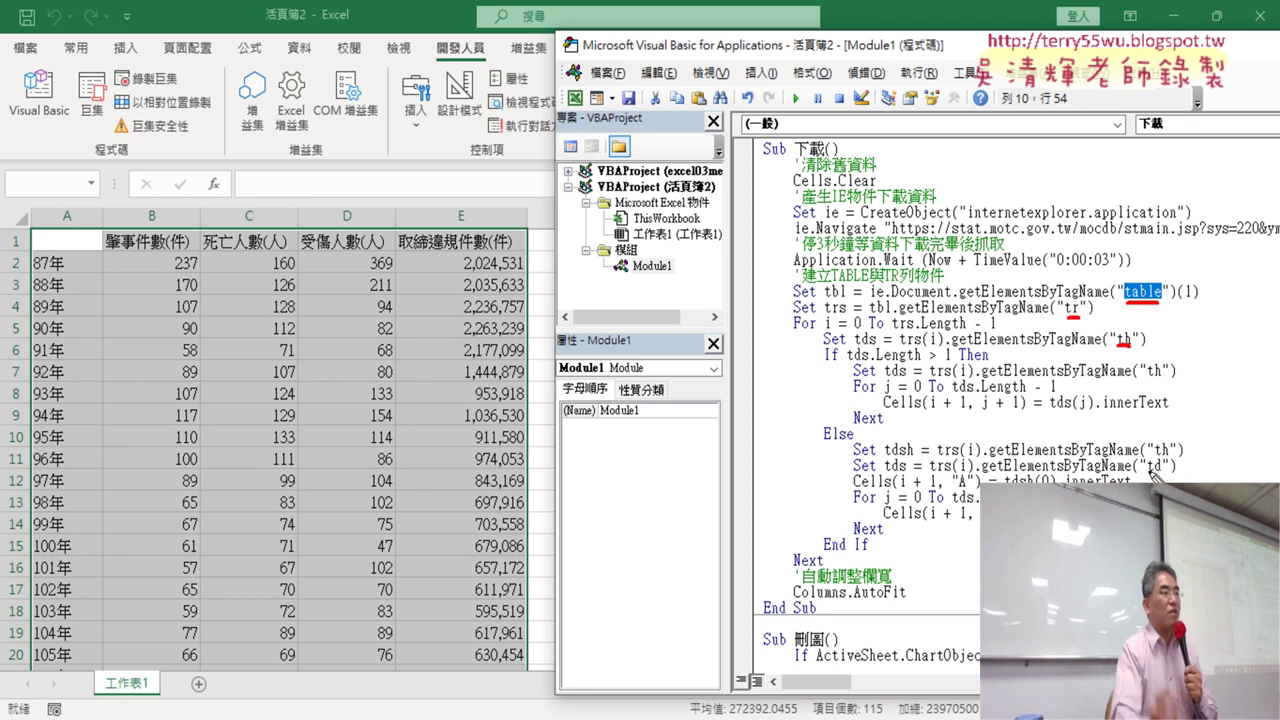
pyautogui.moveTo(1150, 476); pyautogui.dragTo(1163, 476)
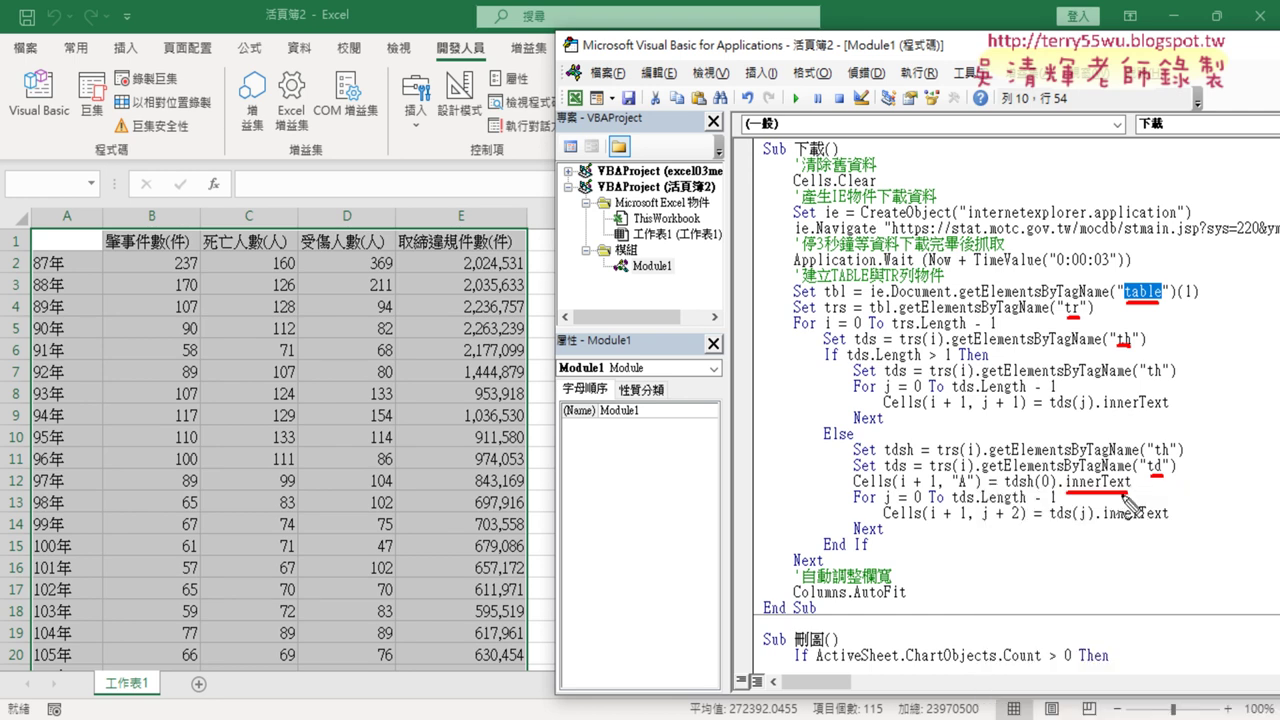
pyautogui.press('Escape')
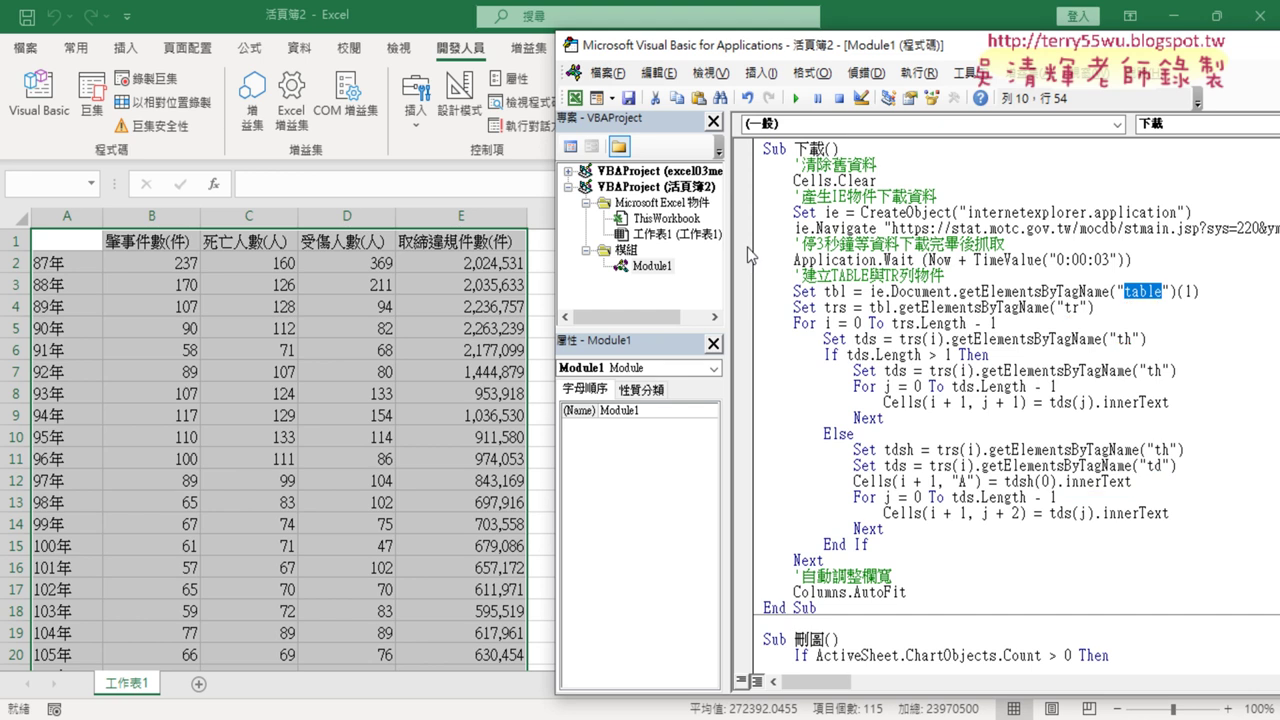